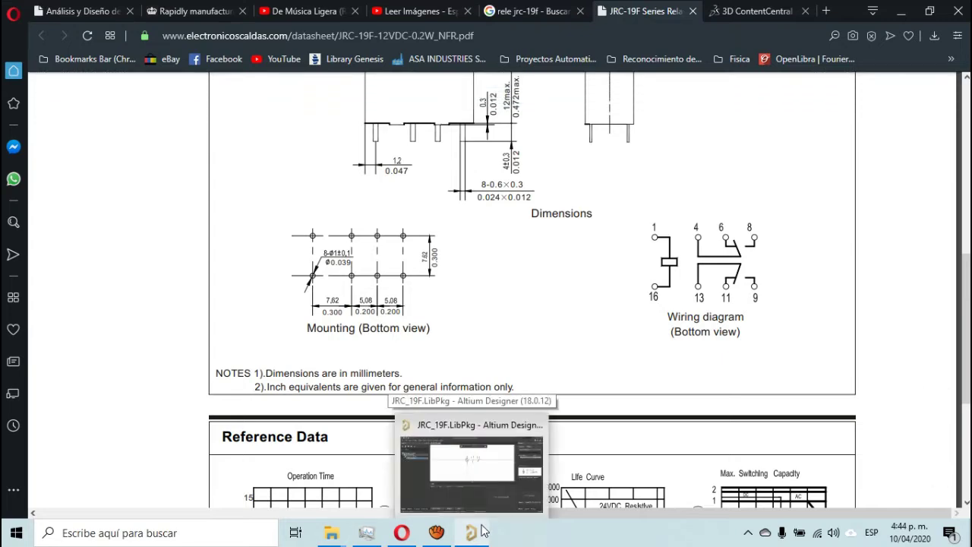
# - Review the JRC-19F relay datasheet in the browser, from the product overview to the mounting and wiring drawings
pyautogui.moveTo(501, 453)
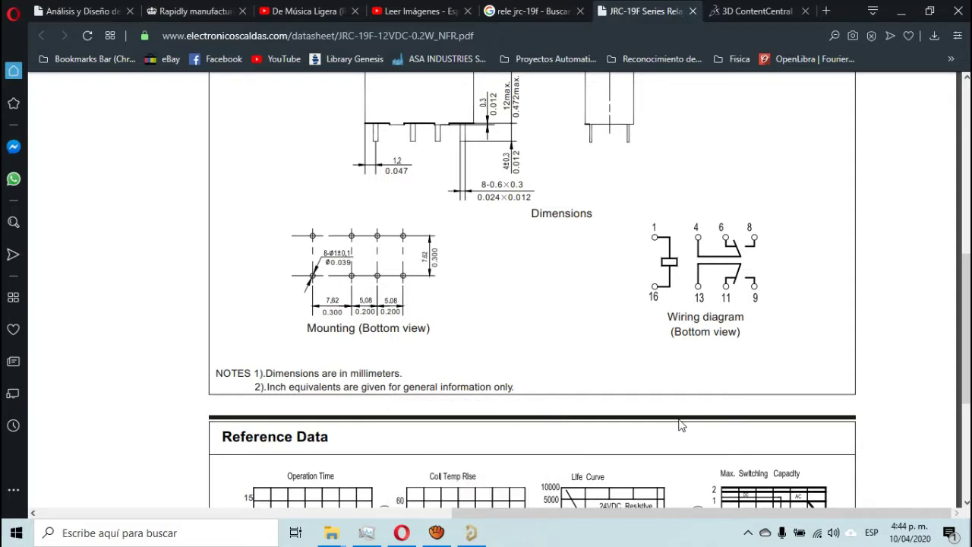
pyautogui.click(495, 471)
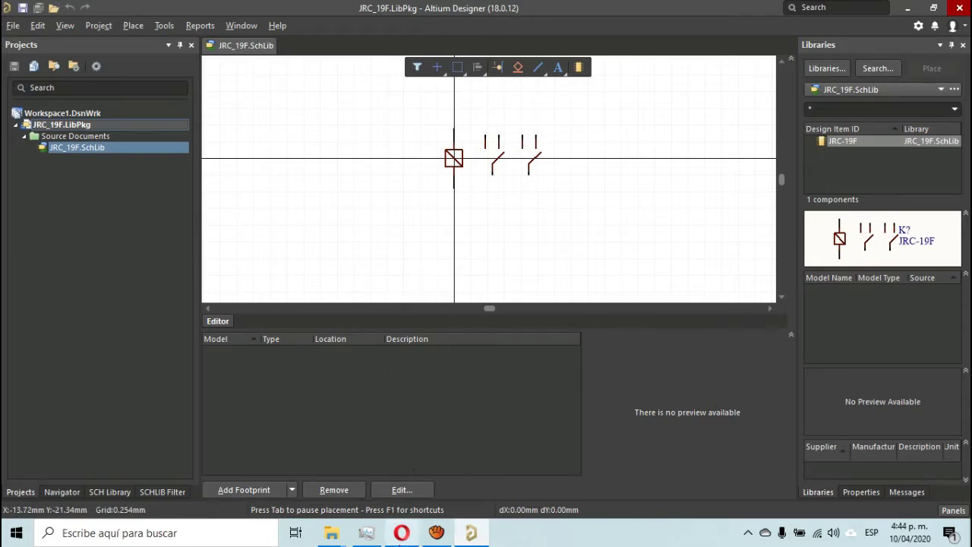
pyautogui.click(407, 538)
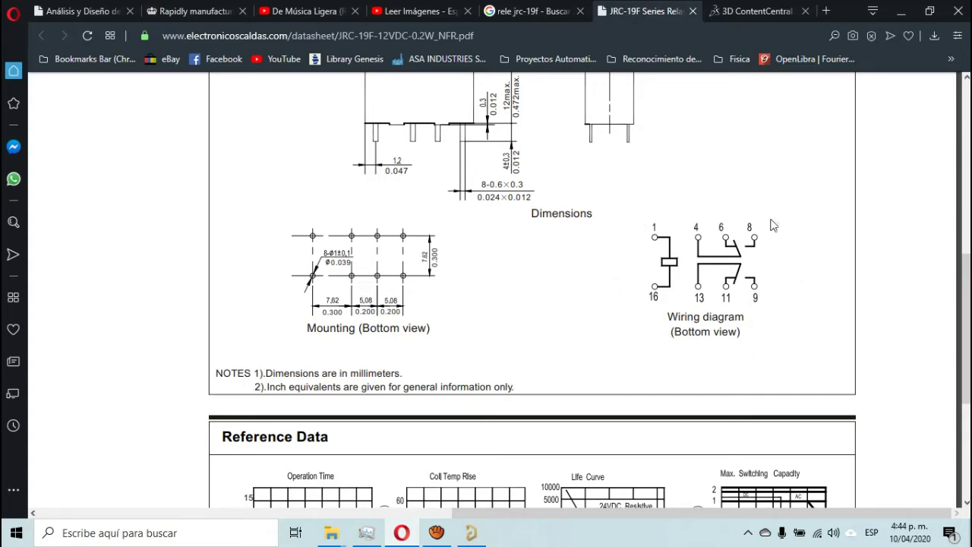
pyautogui.scroll(2, 966, 291)
pyautogui.moveTo(966, 291); pyautogui.dragTo(966, 169)
pyautogui.moveTo(564, 519); pyautogui.dragTo(117, 513)
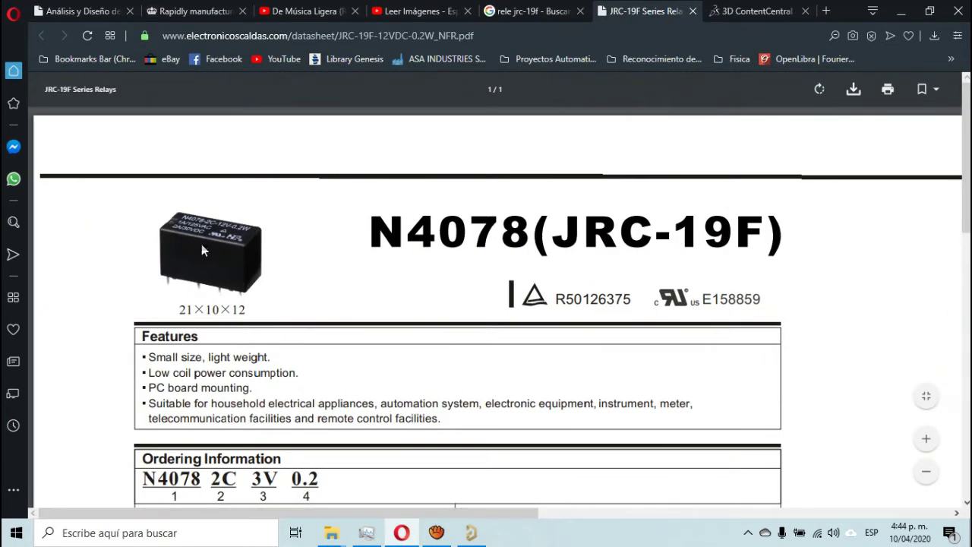
pyautogui.moveTo(967, 171); pyautogui.dragTo(967, 377)
pyautogui.moveTo(528, 516); pyautogui.dragTo(886, 516)
pyautogui.moveTo(965, 444); pyautogui.dragTo(965, 384)
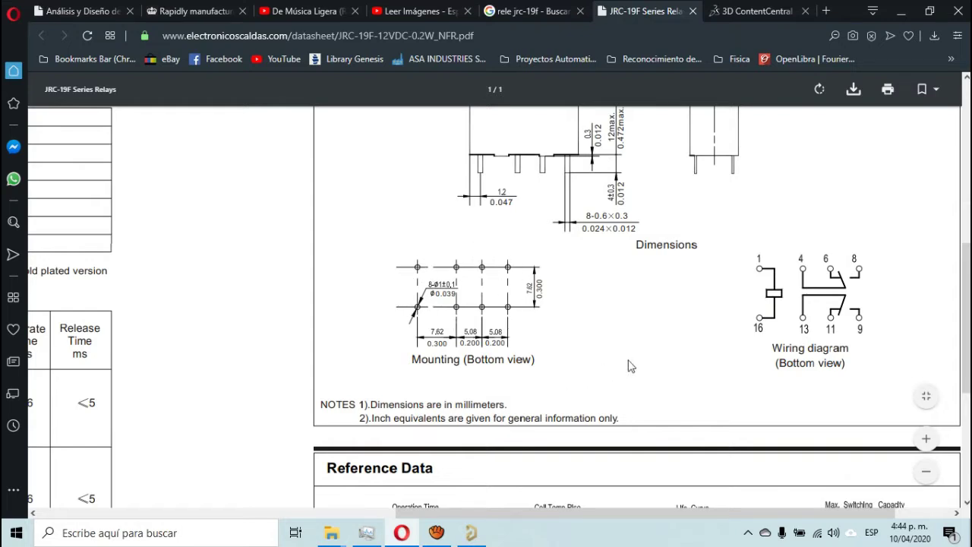
# - Examine the datasheet's enlarged Mounting (Bottom view) drawing for pin spacing and hole diameter, along with the pin dimensions
pyautogui.click(928, 440)
pyautogui.click(928, 440)
pyautogui.click(927, 440)
pyautogui.moveTo(677, 521); pyautogui.dragTo(782, 505)
pyautogui.scroll(-3, 651, 383)
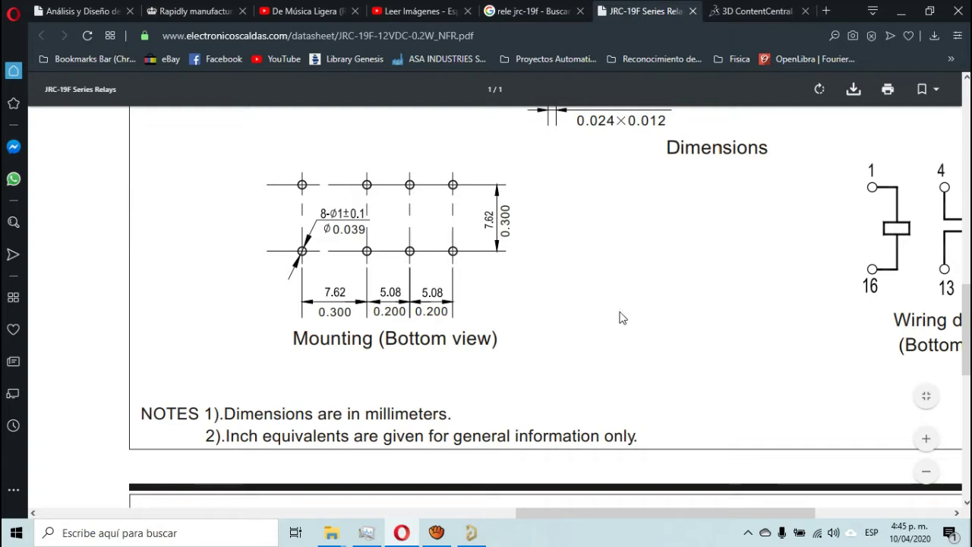
pyautogui.scroll(1, 620, 318)
pyautogui.scroll(1, 619, 317)
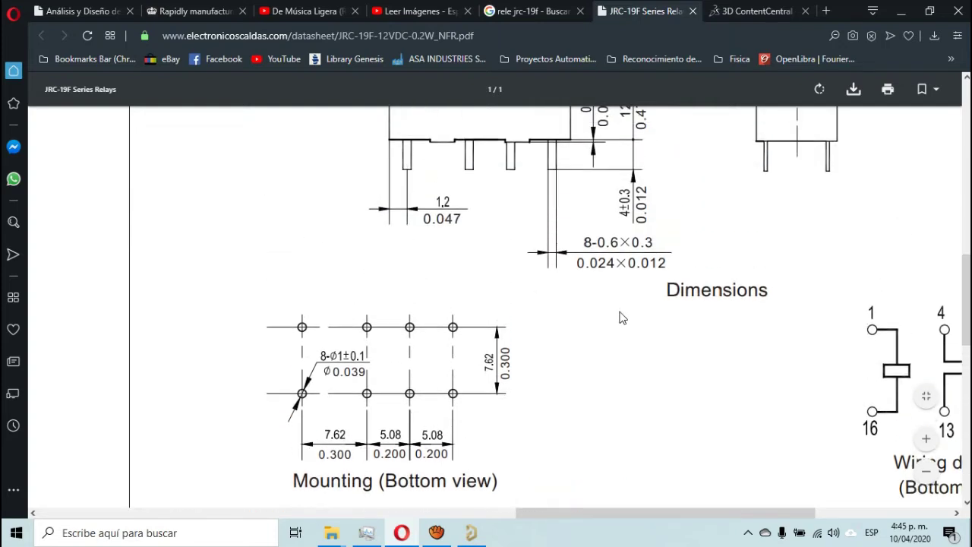
# - Switch to Altium Designer and add a new PCB Library to the JRC_19F.LibPkg project
pyautogui.click(481, 536)
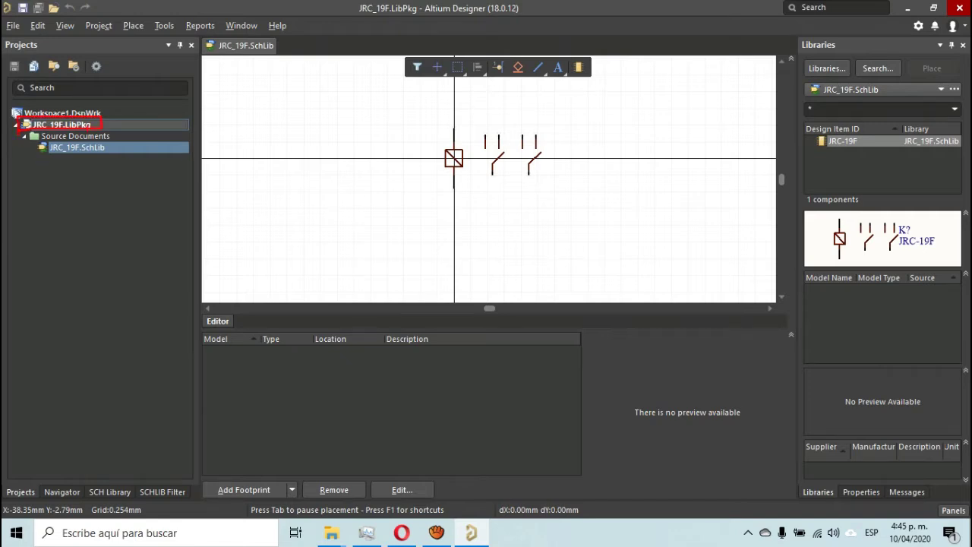
pyautogui.rightClick(68, 127)
pyautogui.moveTo(171, 155)
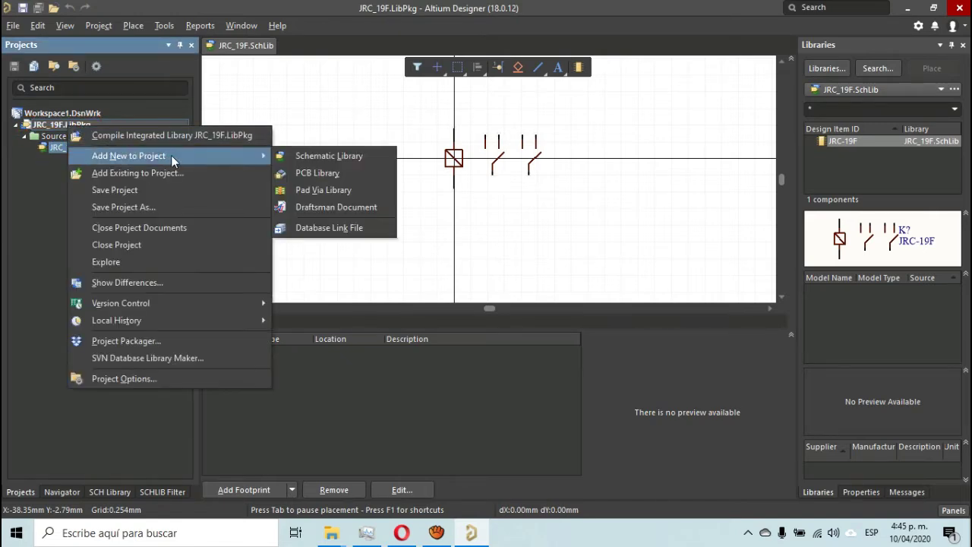
pyautogui.click(332, 184)
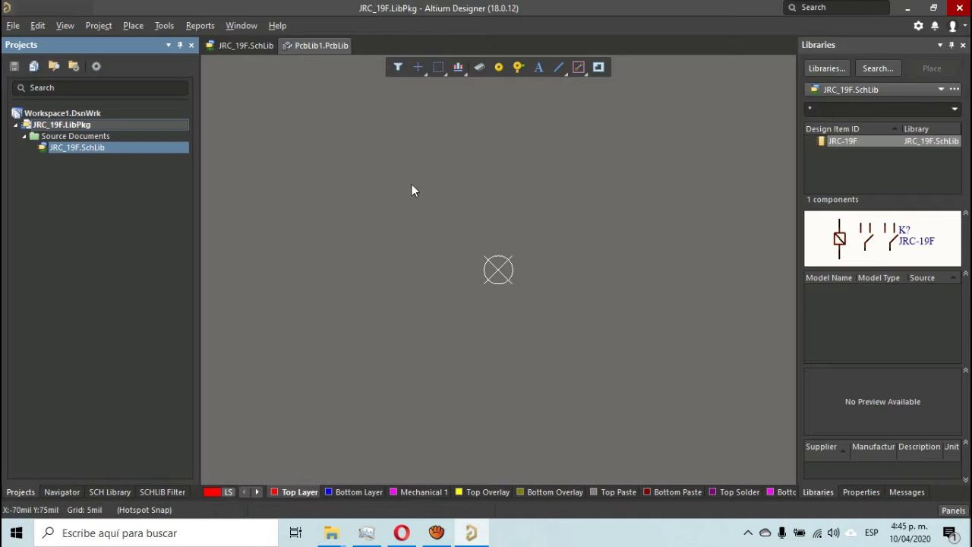
# - Display the library options properties of the new PCB library, with its selection filter, snap options and grid manager
pyautogui.moveTo(497, 224)
pyautogui.mouseDown(button='right')
pyautogui.moveTo(510, 221)
pyautogui.moveTo(469, 217)
pyautogui.moveTo(501, 203)
pyautogui.moveTo(373, 243)
pyautogui.moveTo(406, 206)
pyautogui.moveTo(383, 204)
pyautogui.mouseUp(button='right')
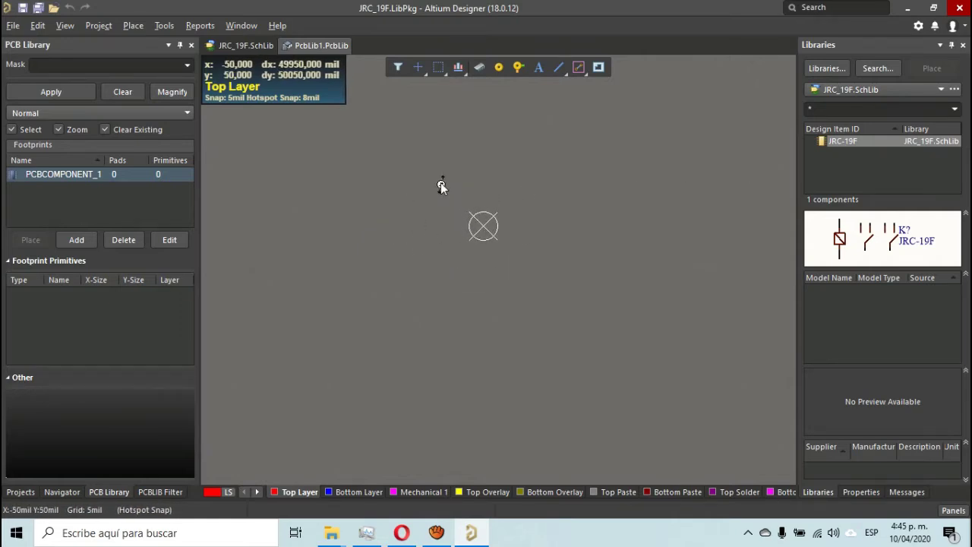
pyautogui.moveTo(436, 215); pyautogui.dragTo(474, 243, button='right')
pyautogui.moveTo(399, 193); pyautogui.dragTo(462, 228, button='right')
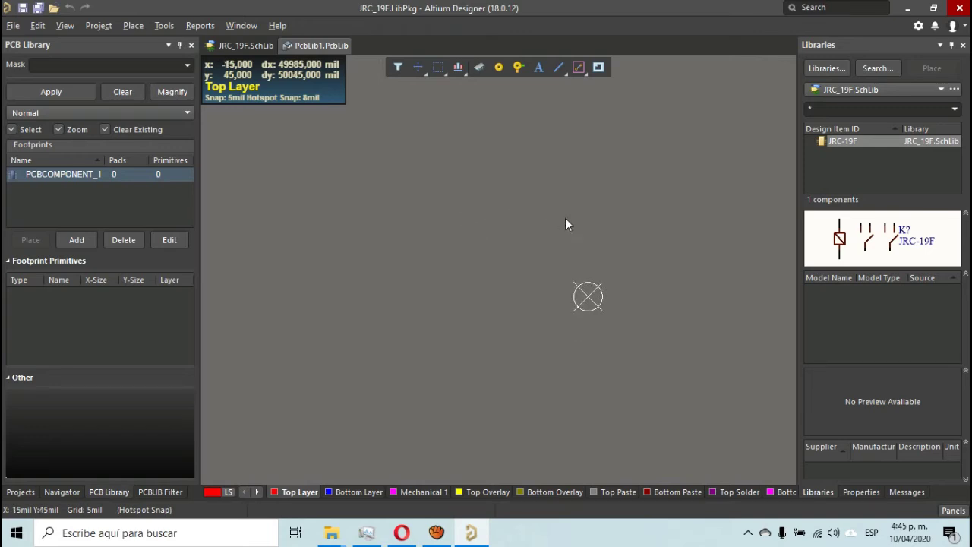
pyautogui.moveTo(532, 225)
pyautogui.mouseDown(button='right')
pyautogui.moveTo(477, 259)
pyautogui.moveTo(549, 222)
pyautogui.mouseUp(button='right')
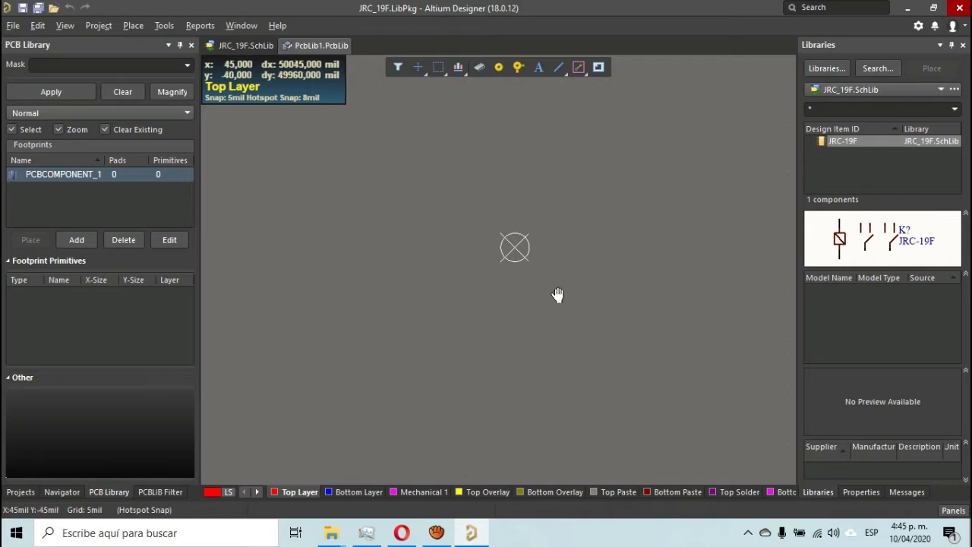
pyautogui.click(866, 492)
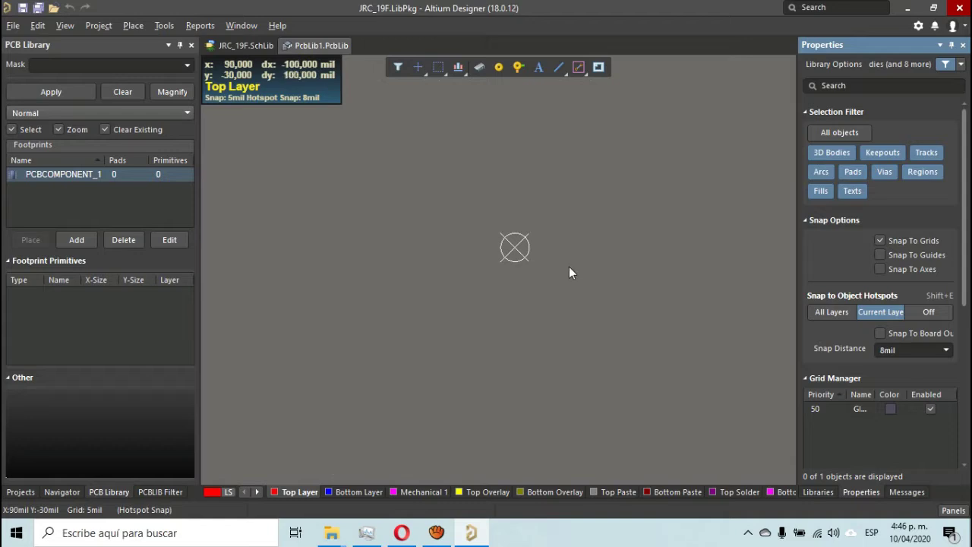
pyautogui.moveTo(552, 262); pyautogui.dragTo(507, 252, button='right')
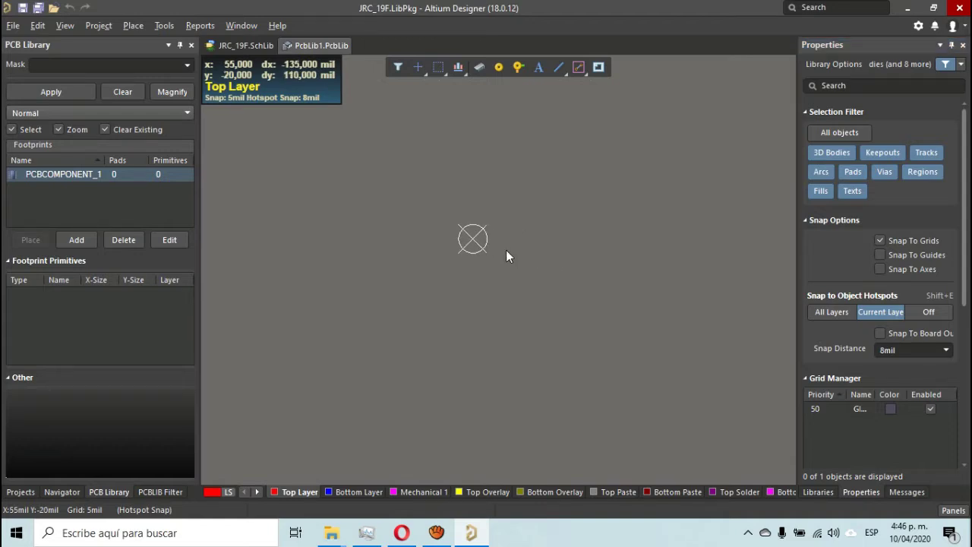
pyautogui.moveTo(408, 263); pyautogui.dragTo(456, 253, button='right')
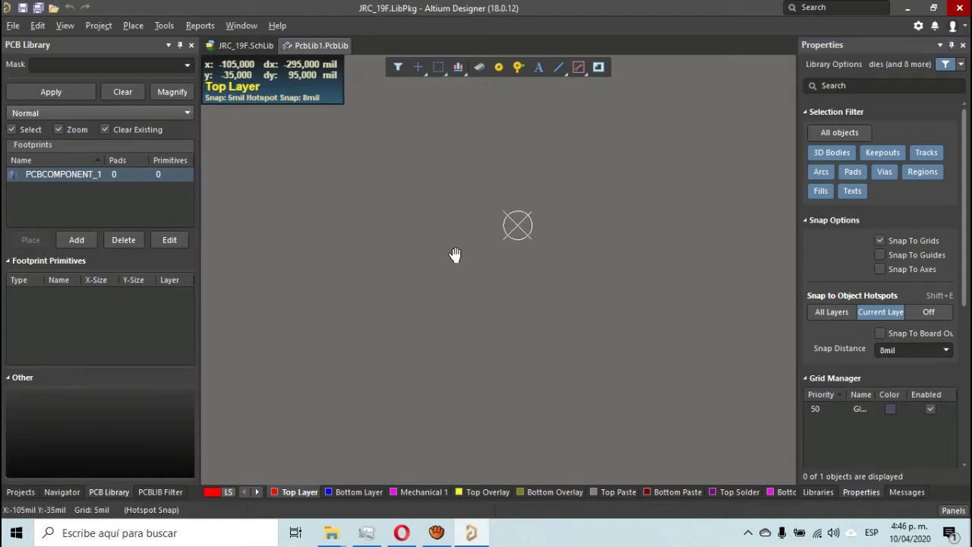
pyautogui.moveTo(530, 199)
pyautogui.mouseDown(button='right')
pyautogui.moveTo(495, 240)
pyautogui.moveTo(479, 244)
pyautogui.mouseUp(button='right')
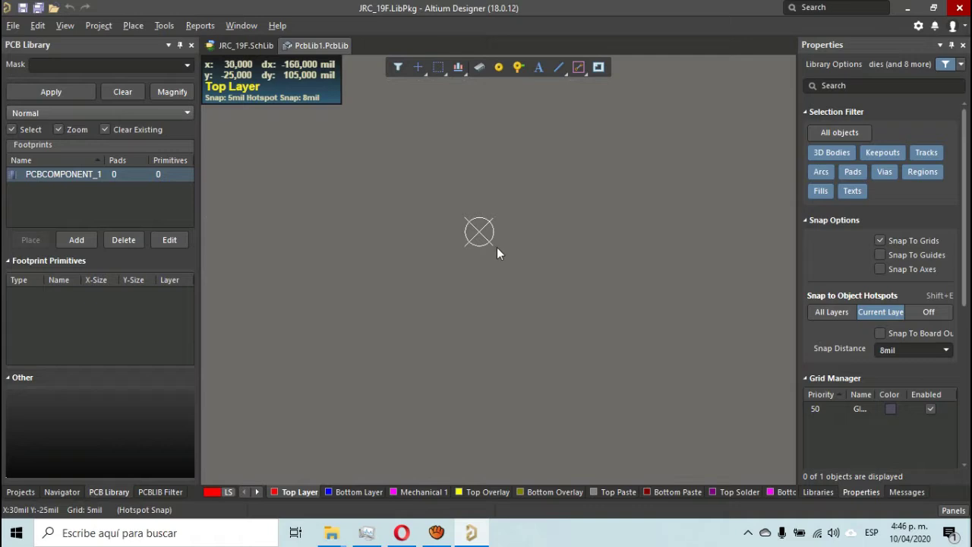
# - Inspect the empty footprint workspace in 3D from a tilted angle, then return to the 2D view
pyautogui.press('3')
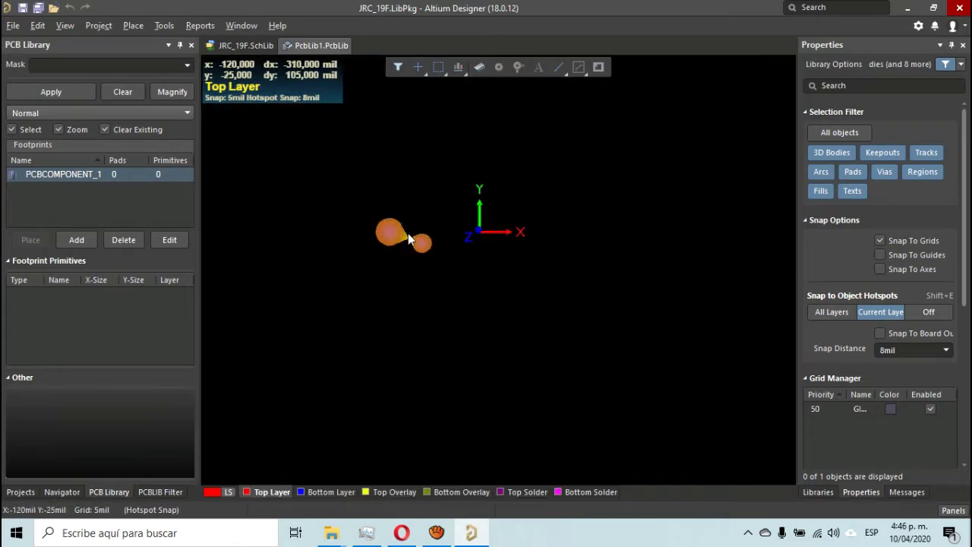
pyautogui.press('shift')
pyautogui.keyDown('shift'); pyautogui.moveTo(484, 295); pyautogui.dragTo(530, 353, button='right'); pyautogui.keyUp('shift')
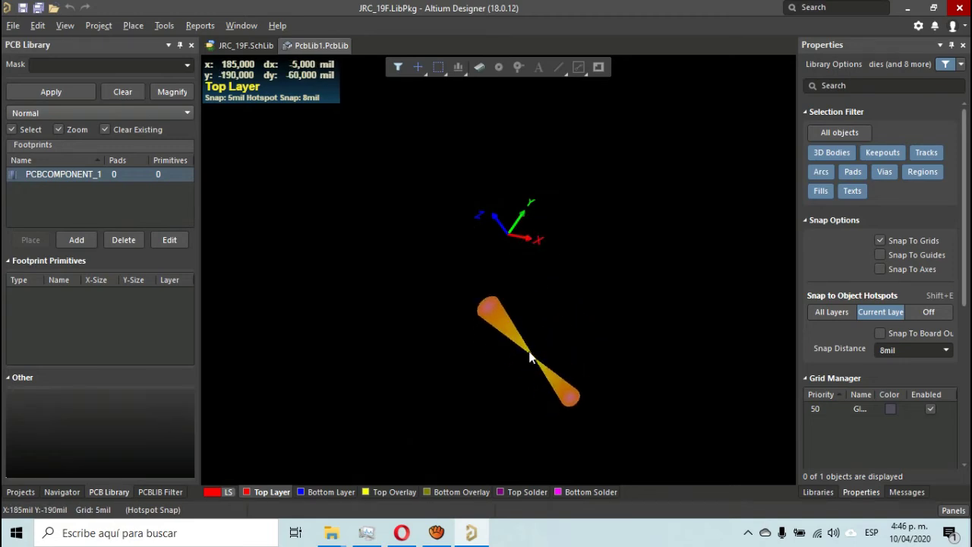
pyautogui.press('2')
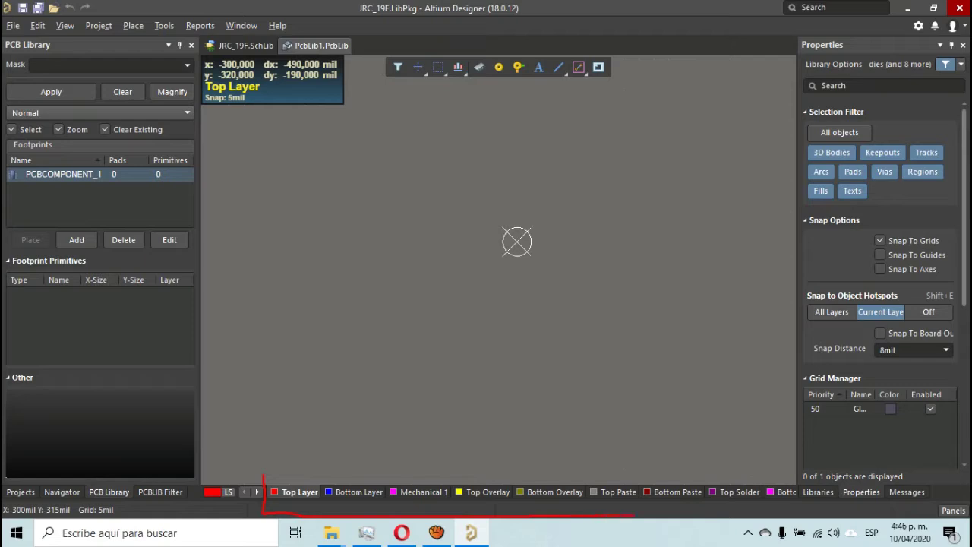
pyautogui.moveTo(799, 456); pyautogui.dragTo(278, 469)
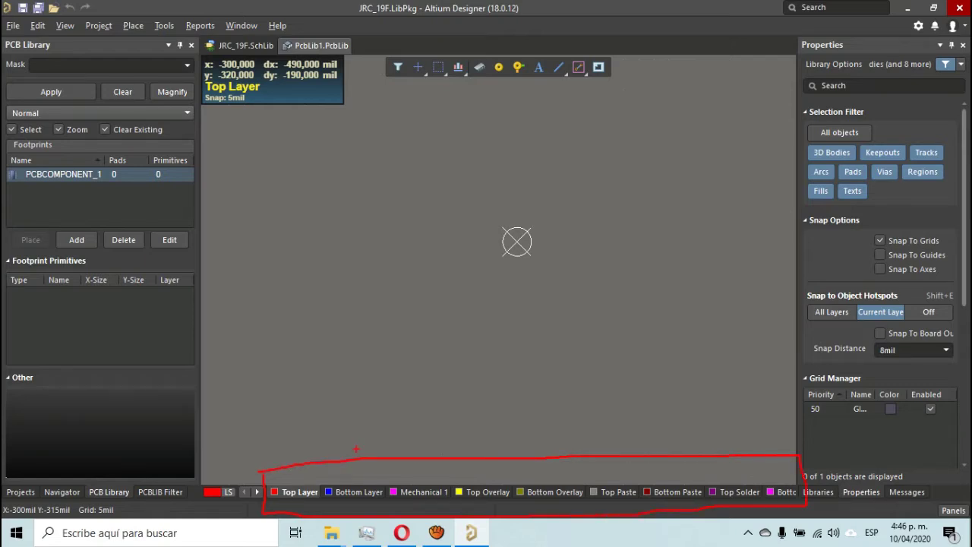
pyautogui.press('Escape')
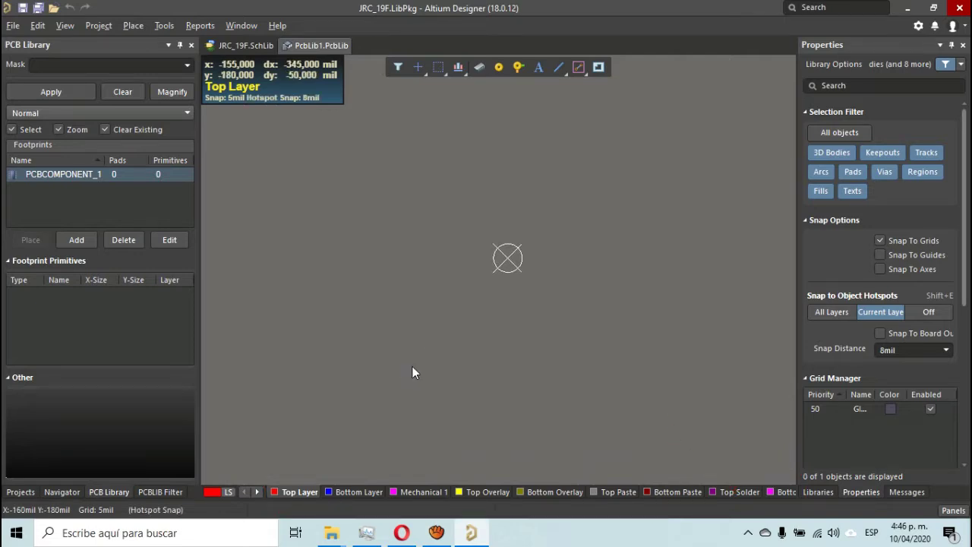
pyautogui.moveTo(314, 503); pyautogui.dragTo(257, 478)
pyautogui.moveTo(381, 487); pyautogui.dragTo(326, 482)
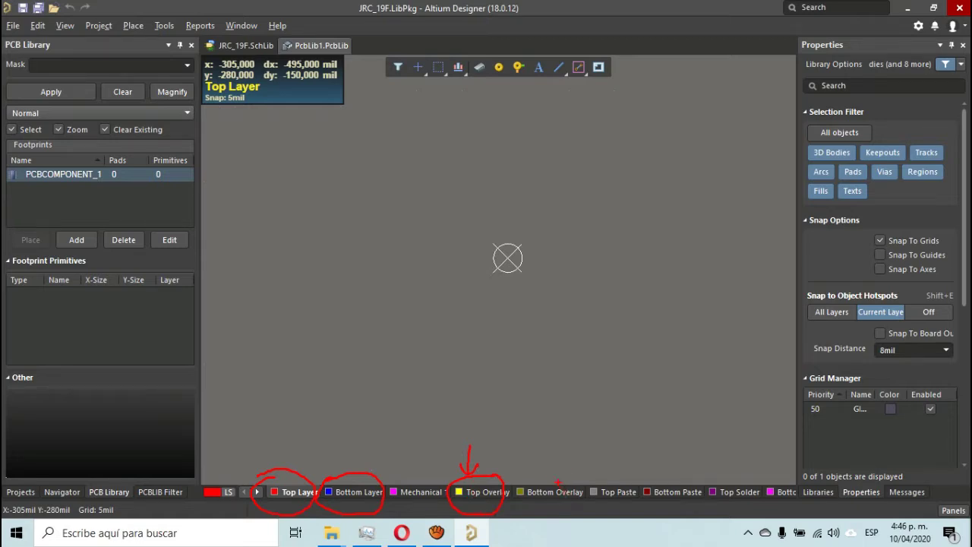
pyautogui.moveTo(547, 427); pyautogui.dragTo(548, 456)
pyautogui.press('Escape')
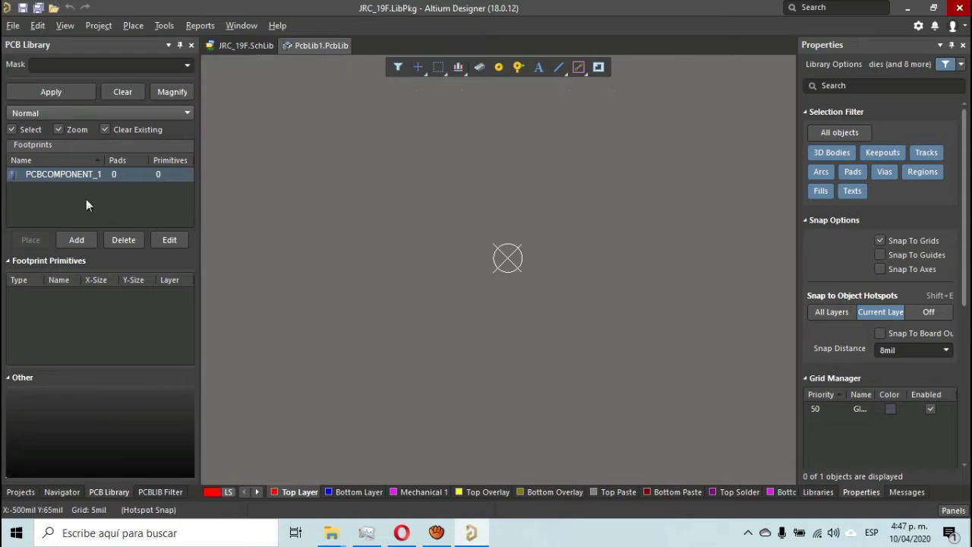
pyautogui.moveTo(30, 181); pyautogui.dragTo(12, 181)
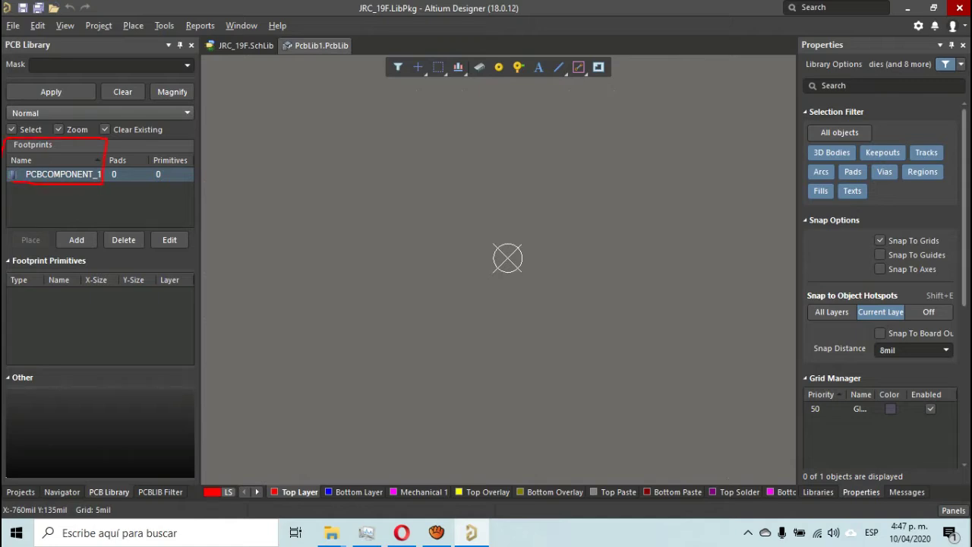
pyautogui.press('Escape')
# - Rename the PCBCOMPONENT_1 footprint as JRC_19F, keeping the Standard type
pyautogui.doubleClick(64, 176)
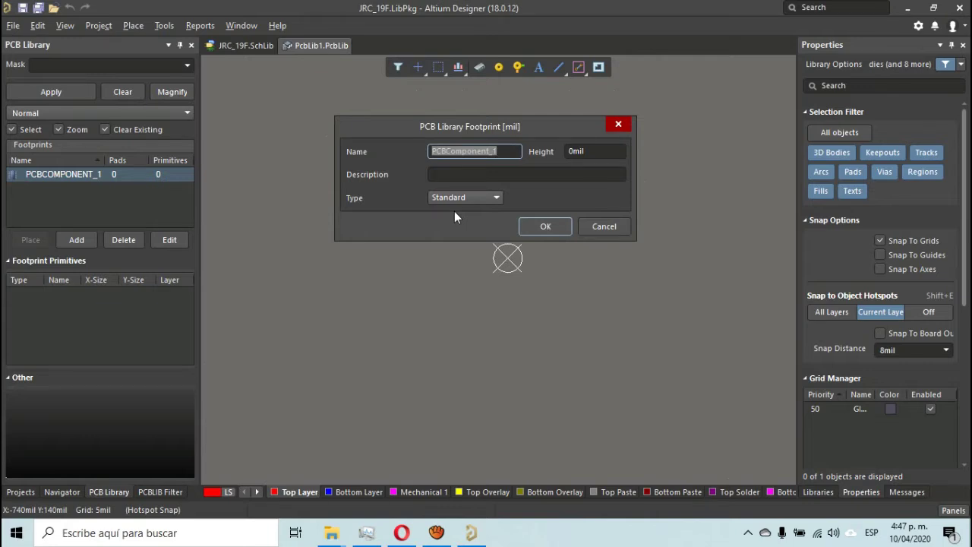
pyautogui.write('JRC')
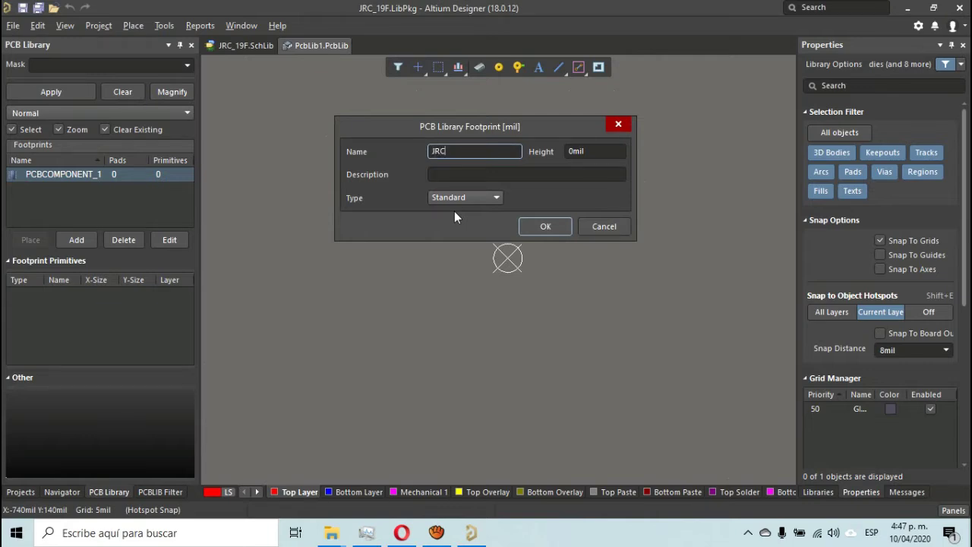
pyautogui.write('_19F')
pyautogui.click(537, 230)
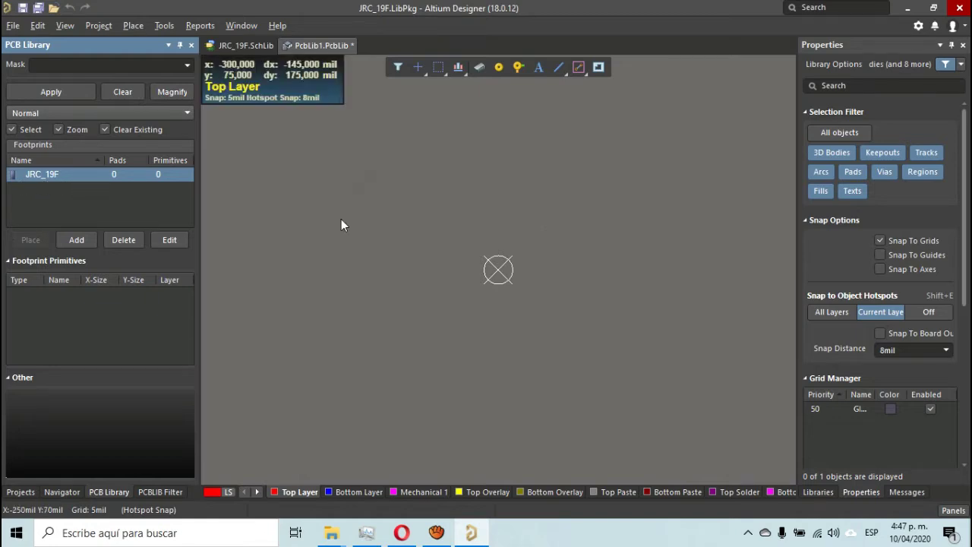
# - Check the relay's mounting hole layout in the browser datasheet and return to Altium Designer
pyautogui.moveTo(319, 228); pyautogui.dragTo(262, 221, button='right')
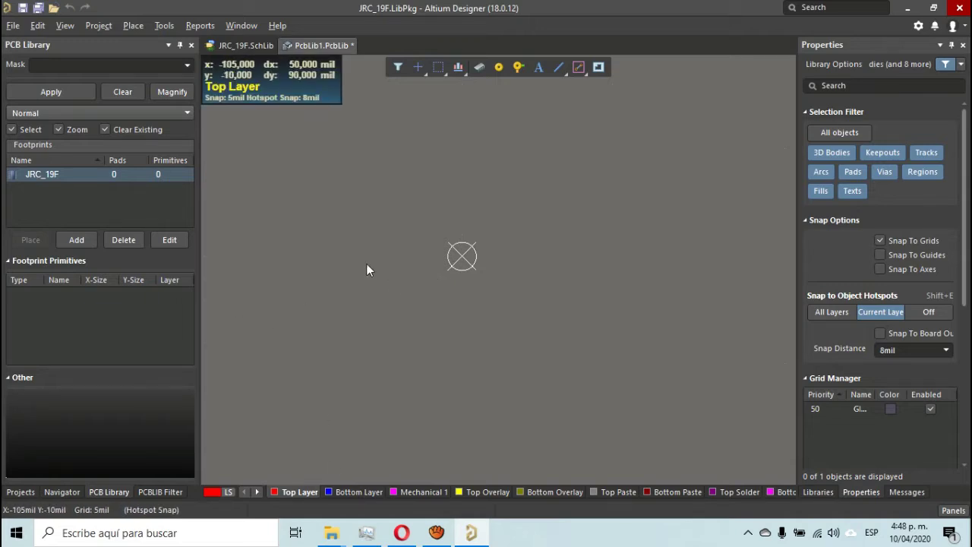
pyautogui.moveTo(380, 262); pyautogui.dragTo(436, 263, button='right')
pyautogui.moveTo(465, 317); pyautogui.dragTo(493, 304, button='right')
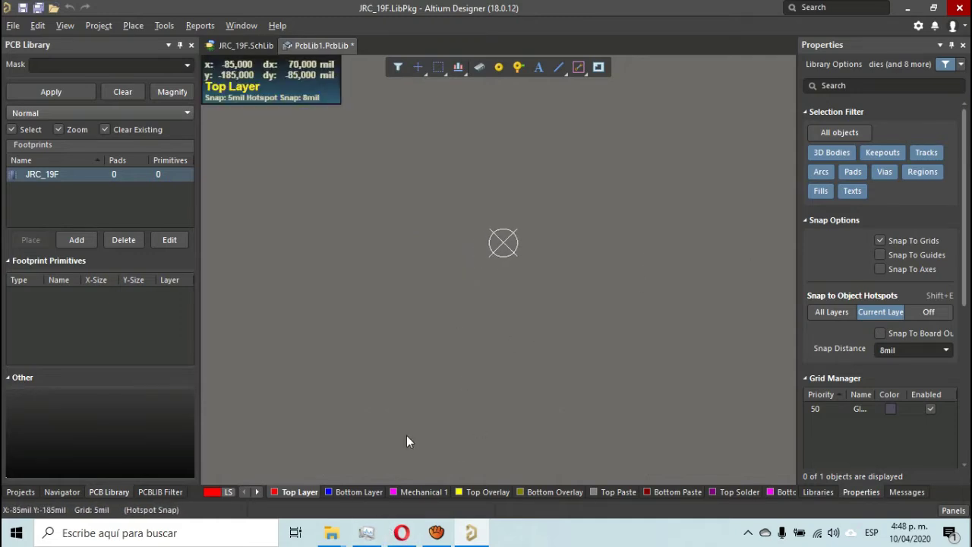
pyautogui.click(403, 534)
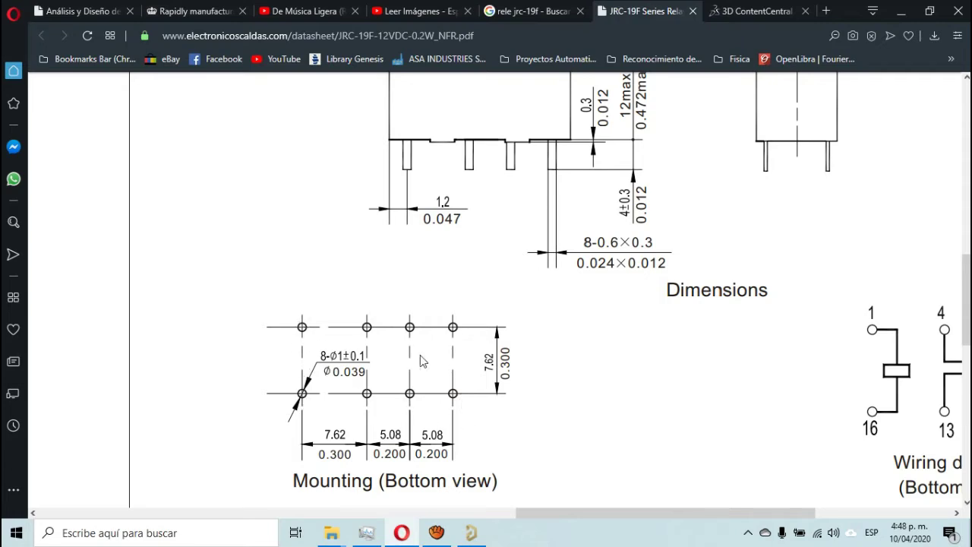
pyautogui.hotkey('alt', 'Tab')
# - Place one multi-layer pad above and to the left of the footprint origin, at about X -105 mil, Y 70 mil
pyautogui.moveTo(523, 165); pyautogui.dragTo(564, 201, button='right')
pyautogui.press('p')
pyautogui.press('p')
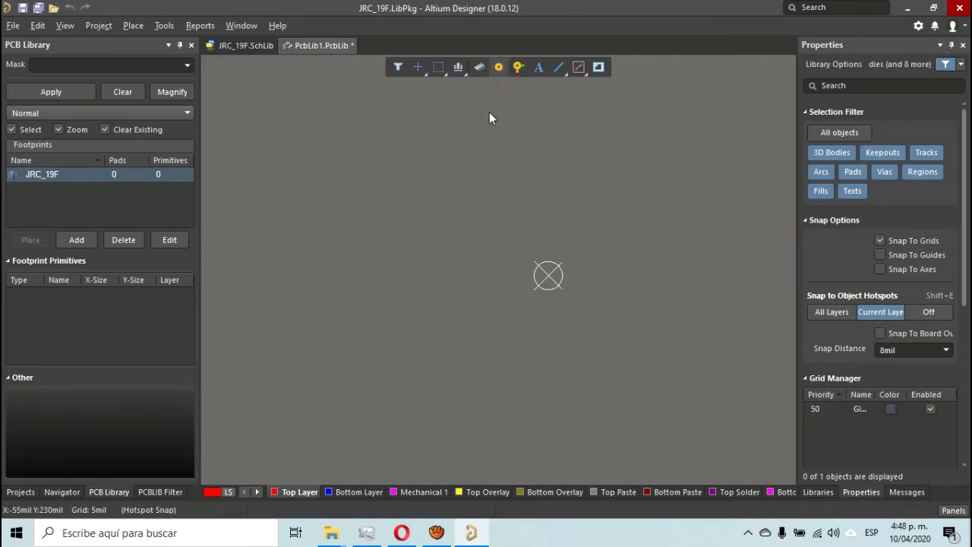
pyautogui.press('p')
pyautogui.press('p')
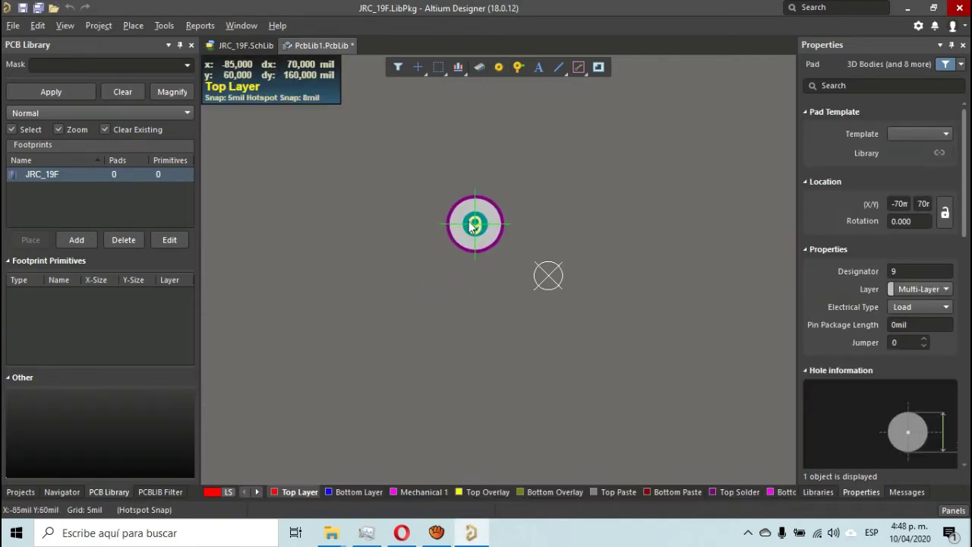
pyautogui.click(458, 216)
pyautogui.rightClick(448, 340)
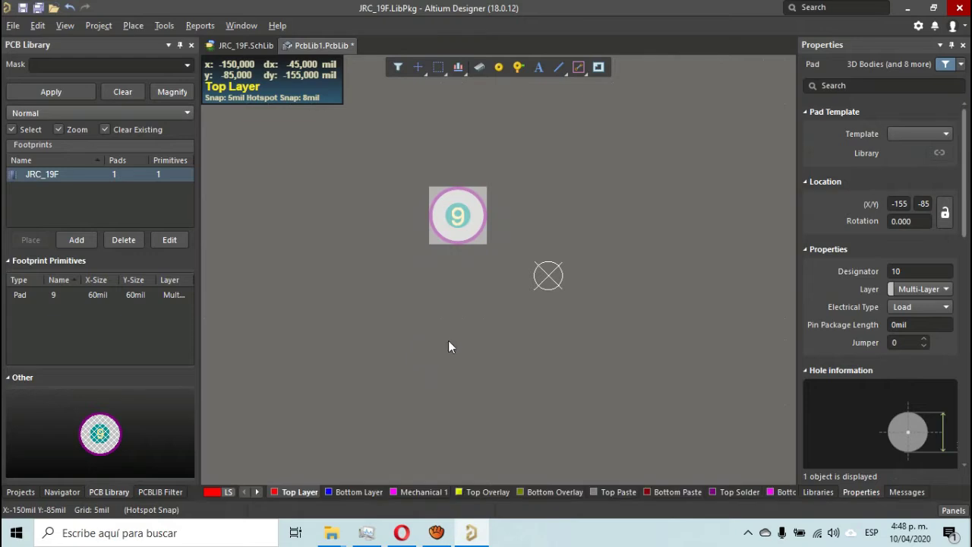
pyautogui.keyDown('shift'); pyautogui.hscroll(-1, 486, 334); pyautogui.keyUp('shift')
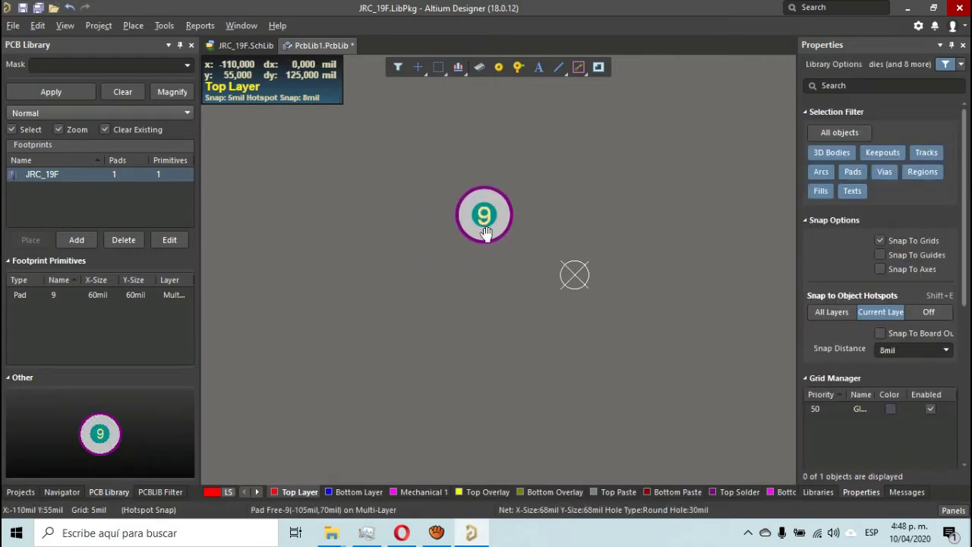
# - Inspect the pad's top and bottom copper rings and plated hole in 3D from several angles, then return to the 2D view
pyautogui.moveTo(493, 324); pyautogui.dragTo(403, 321, button='right')
pyautogui.keyDown('ctrl'); pyautogui.scroll(-2, 491, 266); pyautogui.keyUp('ctrl')
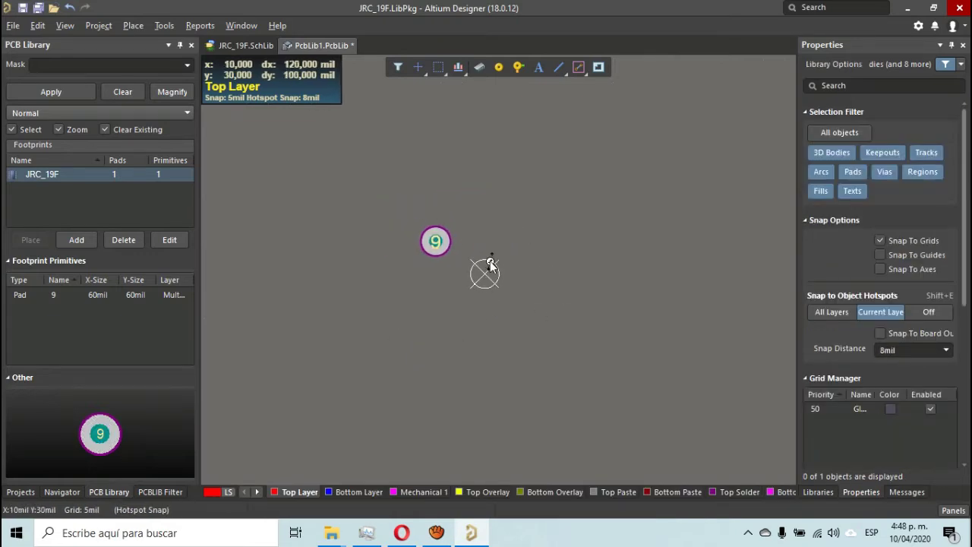
pyautogui.press('3')
pyautogui.keyDown('shift'); pyautogui.moveTo(430, 287); pyautogui.dragTo(477, 200, button='right'); pyautogui.keyUp('shift')
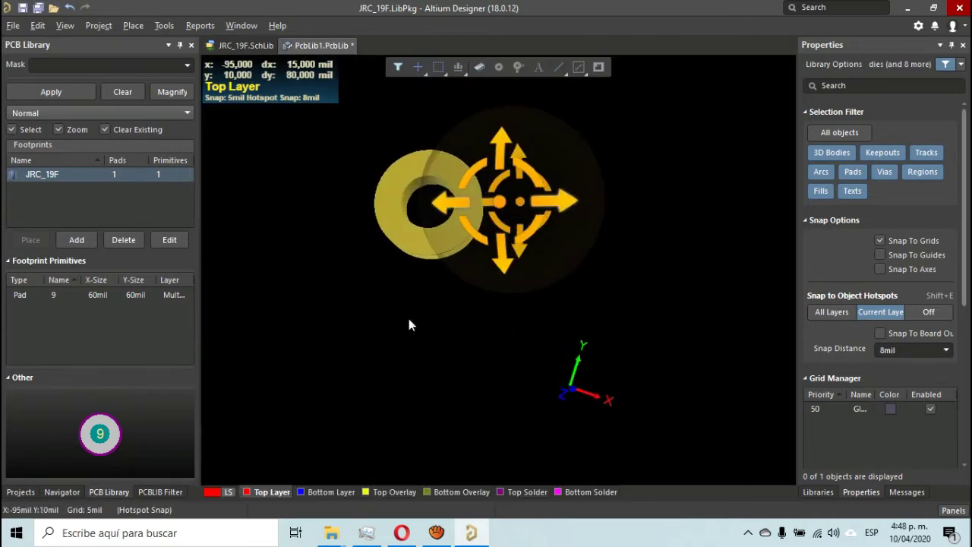
pyautogui.keyDown('shift'); pyautogui.moveTo(409, 318); pyautogui.dragTo(457, 199, button='right'); pyautogui.keyUp('shift')
pyautogui.press('2')
pyautogui.press('3')
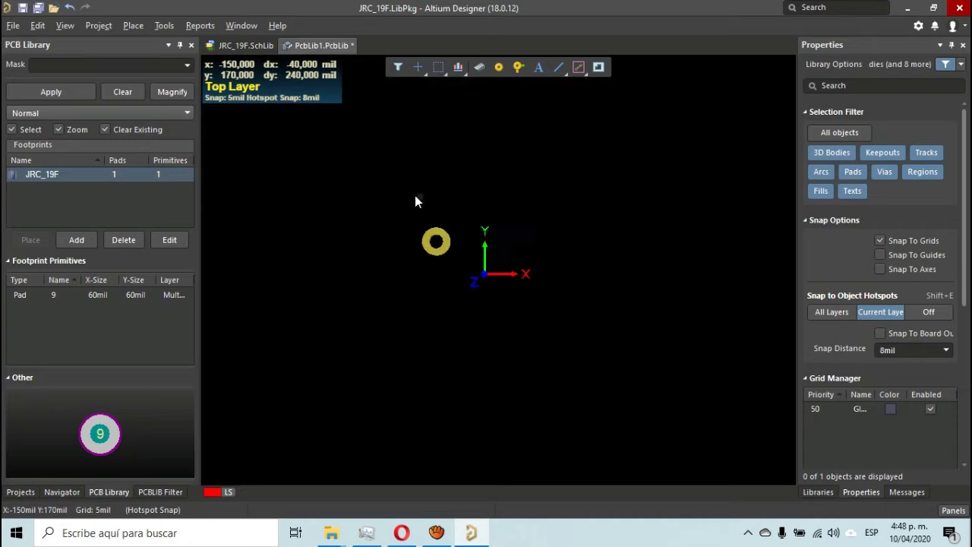
pyautogui.keyDown('shift'); pyautogui.moveTo(383, 209); pyautogui.dragTo(387, 209, button='right'); pyautogui.keyUp('shift')
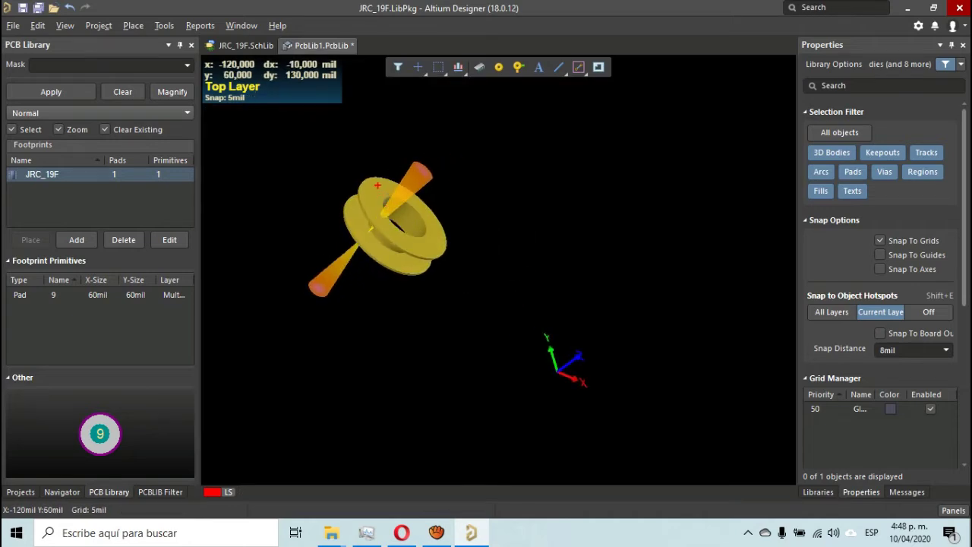
pyautogui.moveTo(442, 241); pyautogui.dragTo(370, 176)
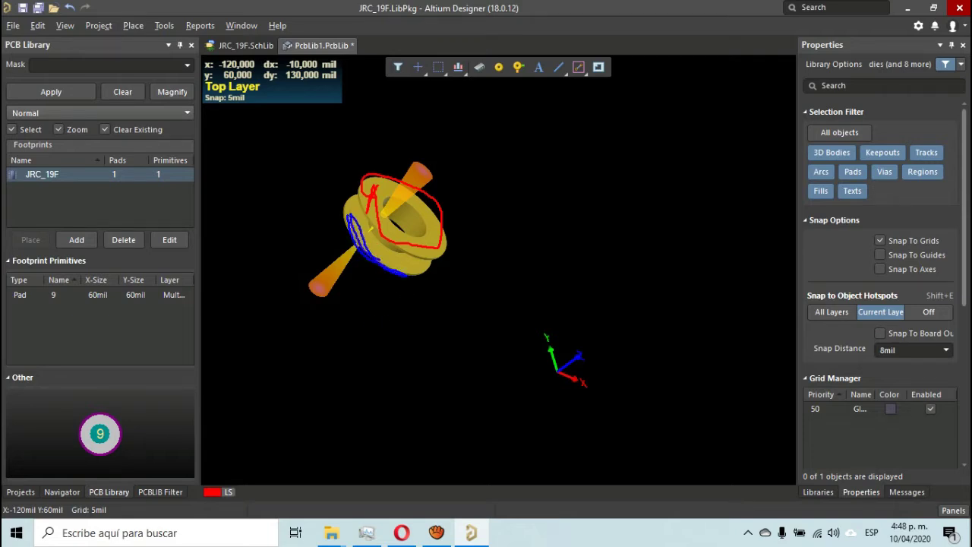
pyautogui.moveTo(357, 228)
pyautogui.keyDown('shift'); pyautogui.mouseDown(button='right')
pyautogui.moveTo(383, 239)
pyautogui.moveTo(373, 233)
pyautogui.moveTo(458, 155)
pyautogui.moveTo(411, 205)
pyautogui.moveTo(349, 242)
pyautogui.moveTo(455, 139)
pyautogui.moveTo(367, 264)
pyautogui.mouseUp(button='right'); pyautogui.keyUp('shift')
pyautogui.press('2')
pyautogui.press('3')
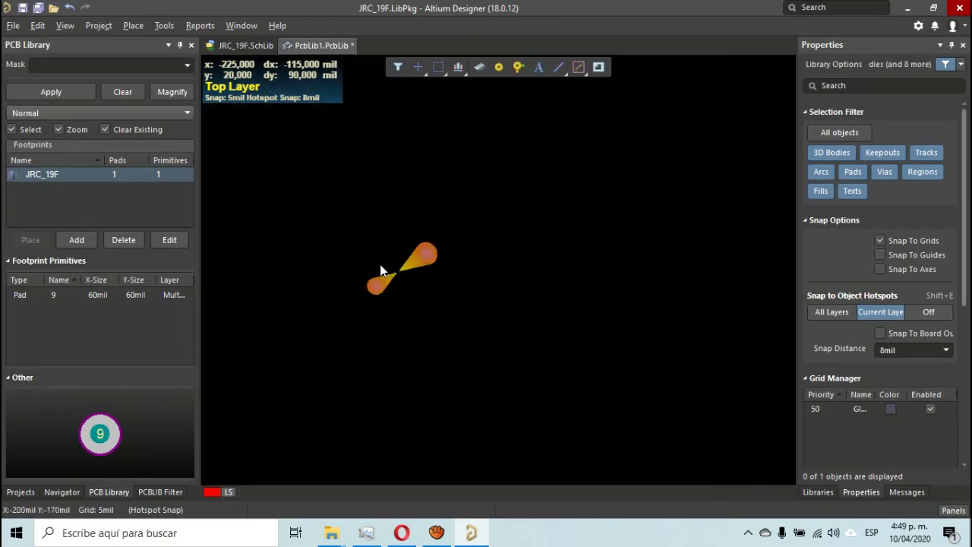
pyautogui.moveTo(359, 269)
pyautogui.keyDown('shift'); pyautogui.mouseDown(button='right')
pyautogui.moveTo(376, 272)
pyautogui.moveTo(365, 263)
pyautogui.mouseUp(button='right'); pyautogui.keyUp('shift')
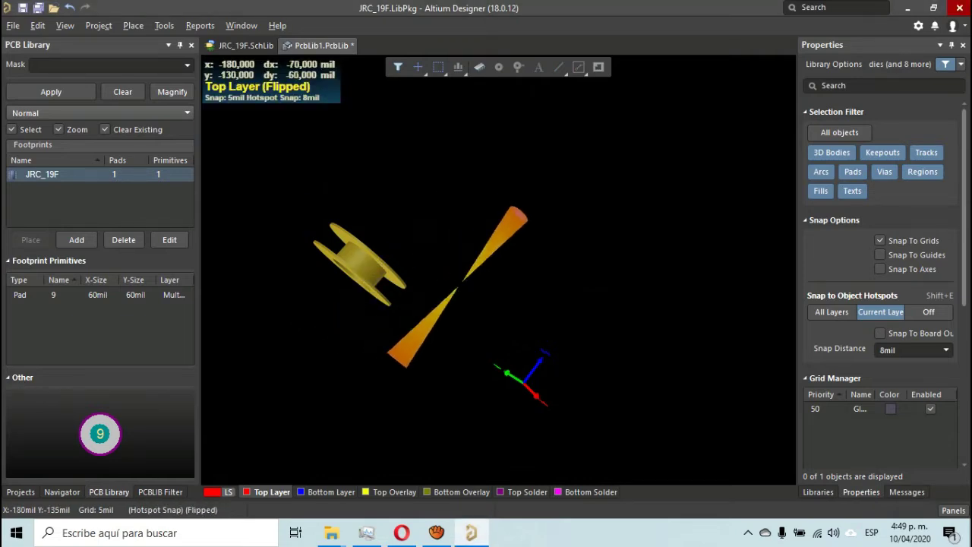
pyautogui.keyDown('shift'); pyautogui.moveTo(495, 274); pyautogui.dragTo(504, 217, button='right'); pyautogui.keyUp('shift')
pyautogui.press('2')
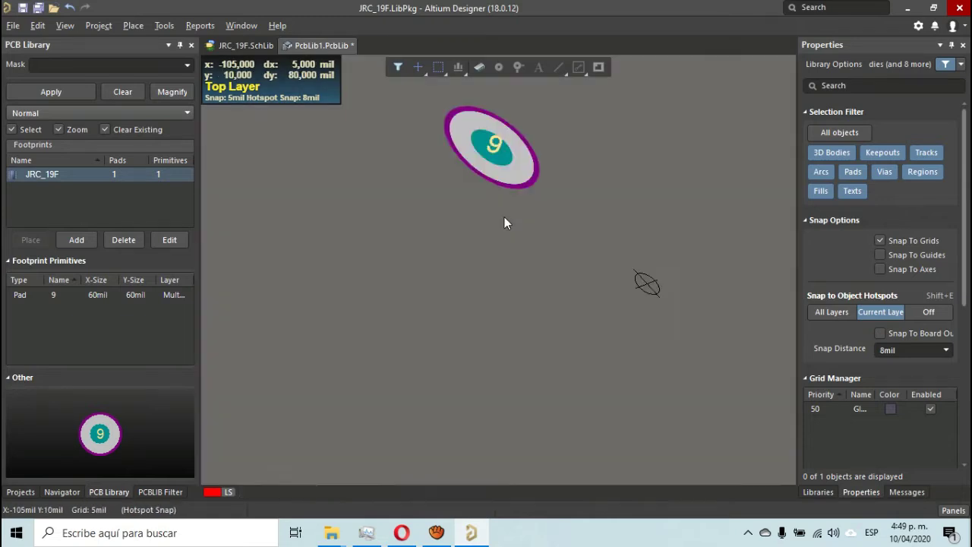
# - Check the datasheet's mounting layout and place seven more multi-layer pads, forming two rough rows of four with pad 9
pyautogui.hotkey('alt', 'Tab')
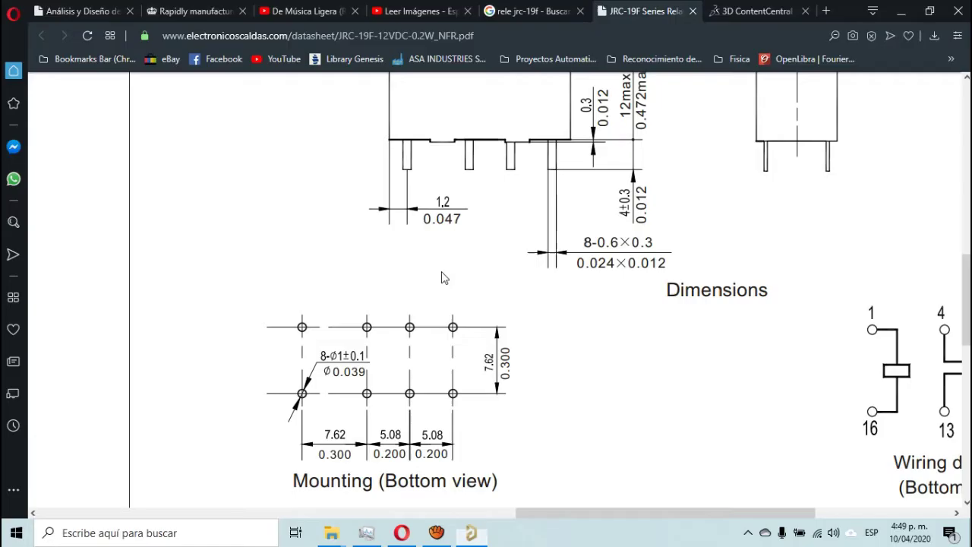
pyautogui.hotkey('alt', 'Tab')
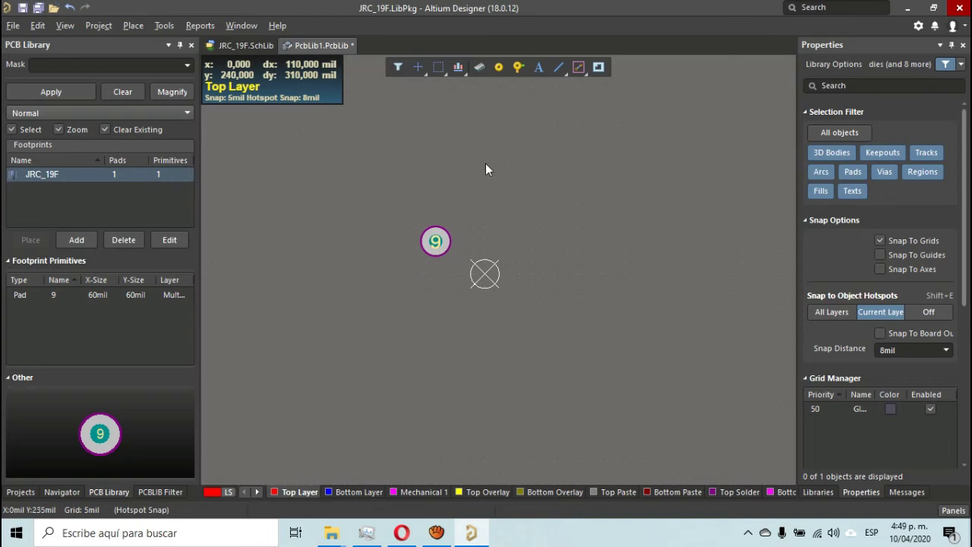
pyautogui.moveTo(486, 161); pyautogui.dragTo(476, 119, button='right')
pyautogui.click(502, 68)
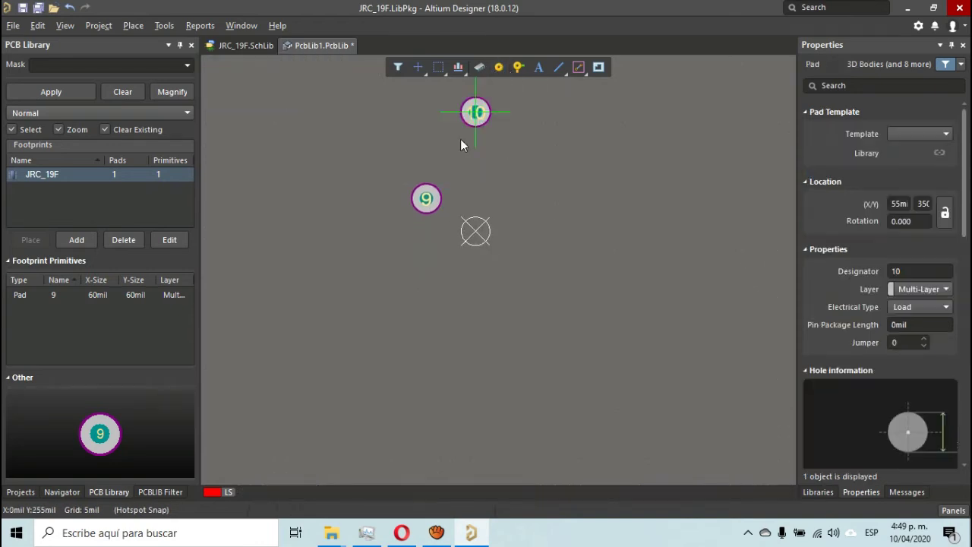
pyautogui.click(419, 285)
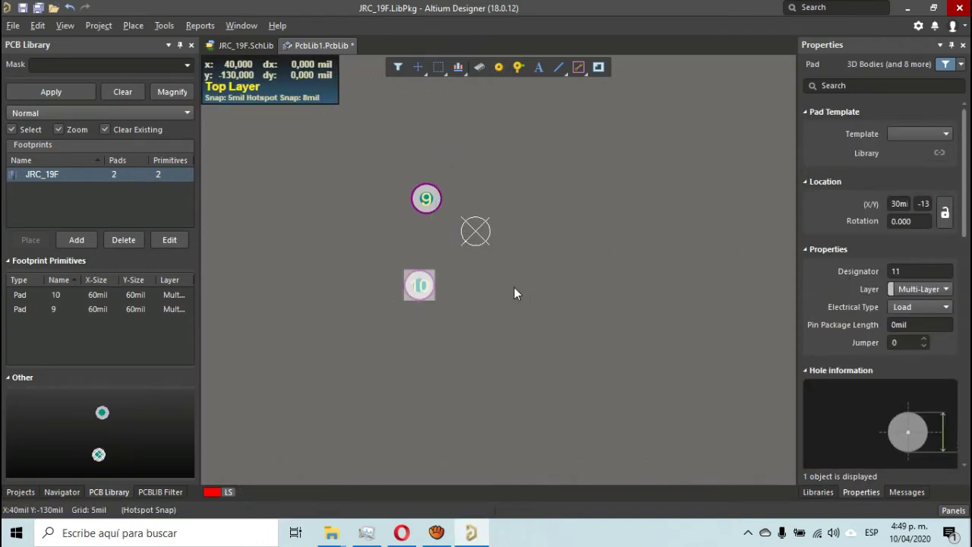
pyautogui.click(495, 292)
pyautogui.click(495, 190)
pyautogui.click(560, 196)
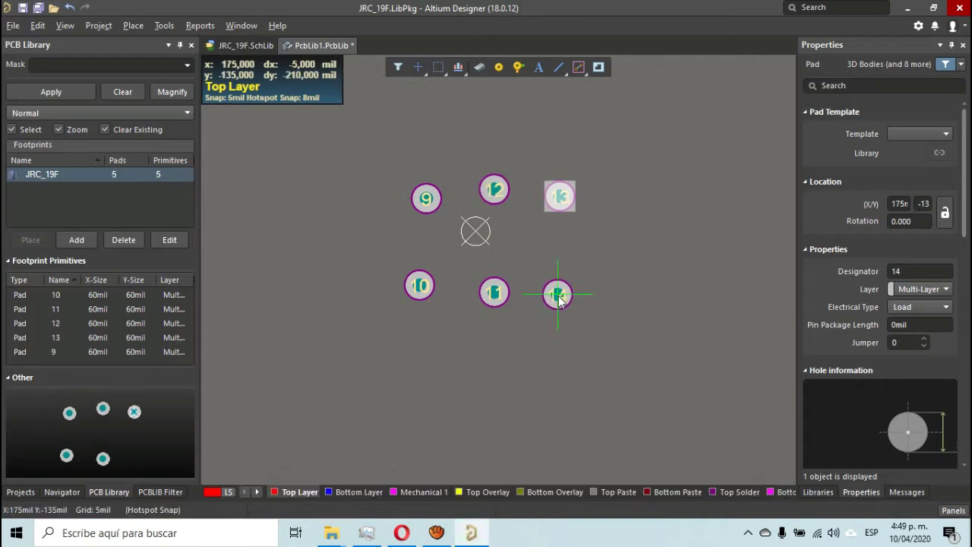
pyautogui.click(557, 294)
pyautogui.click(639, 289)
pyautogui.click(635, 200)
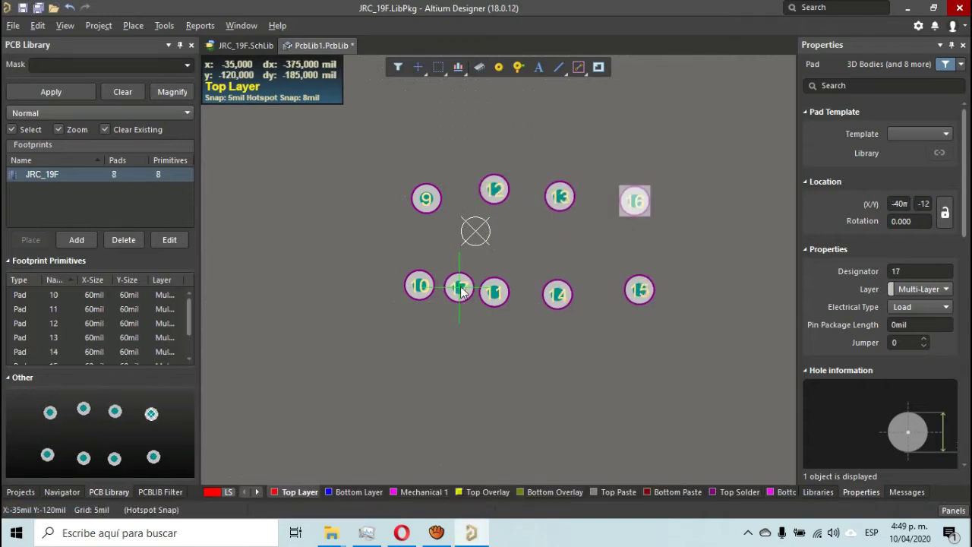
pyautogui.press('Escape')
# - Compare the mounting hole layout with the pin numbers in the datasheet's bottom-view wiring diagram, then return to Altium Designer
pyautogui.moveTo(362, 235); pyautogui.dragTo(296, 285, button='right')
pyautogui.hotkey('alt', 'Tab')
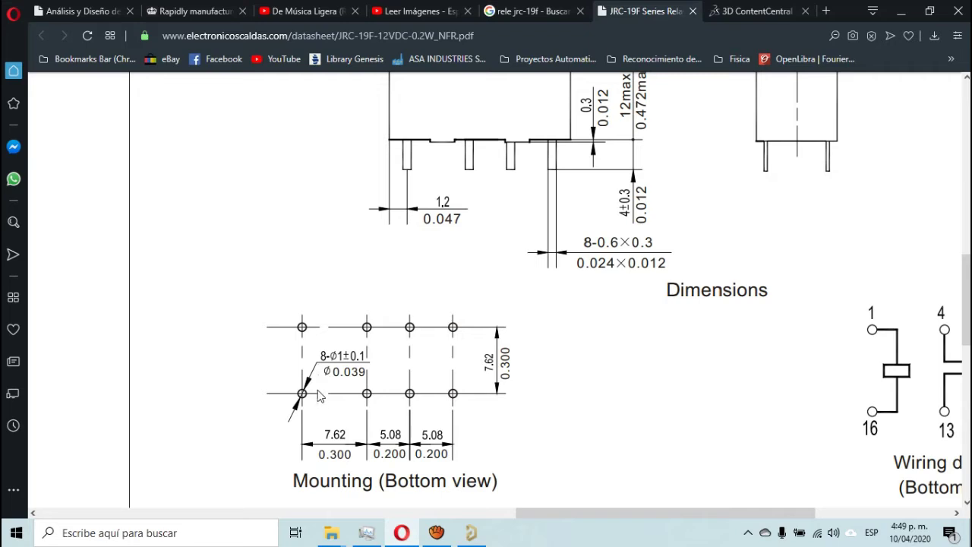
pyautogui.moveTo(584, 514); pyautogui.dragTo(661, 521)
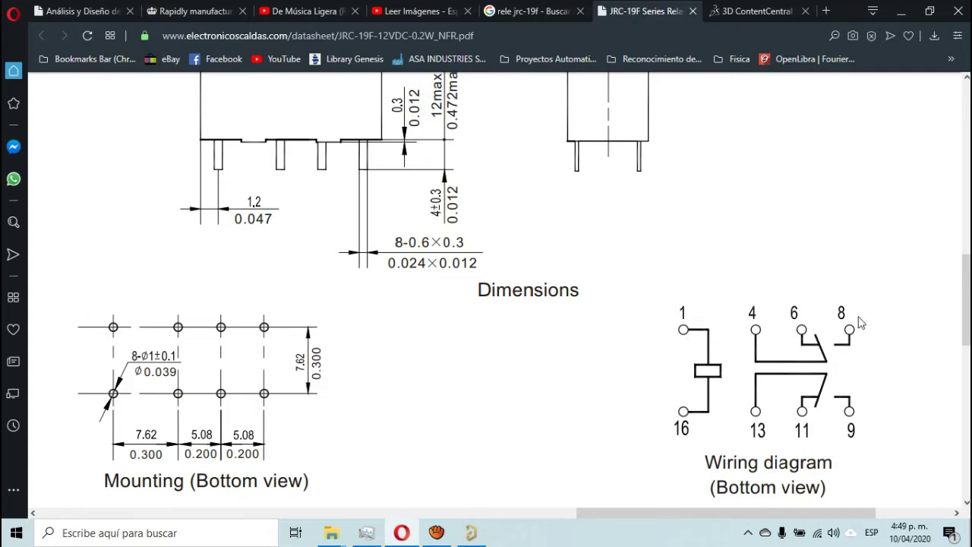
pyautogui.moveTo(662, 300); pyautogui.dragTo(864, 358)
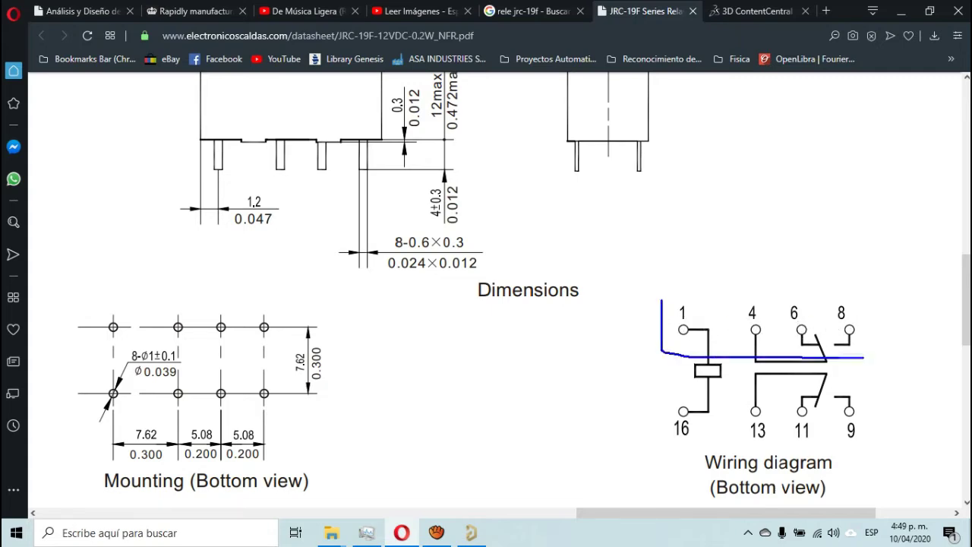
pyautogui.moveTo(894, 307); pyautogui.dragTo(678, 308)
pyautogui.press('Escape')
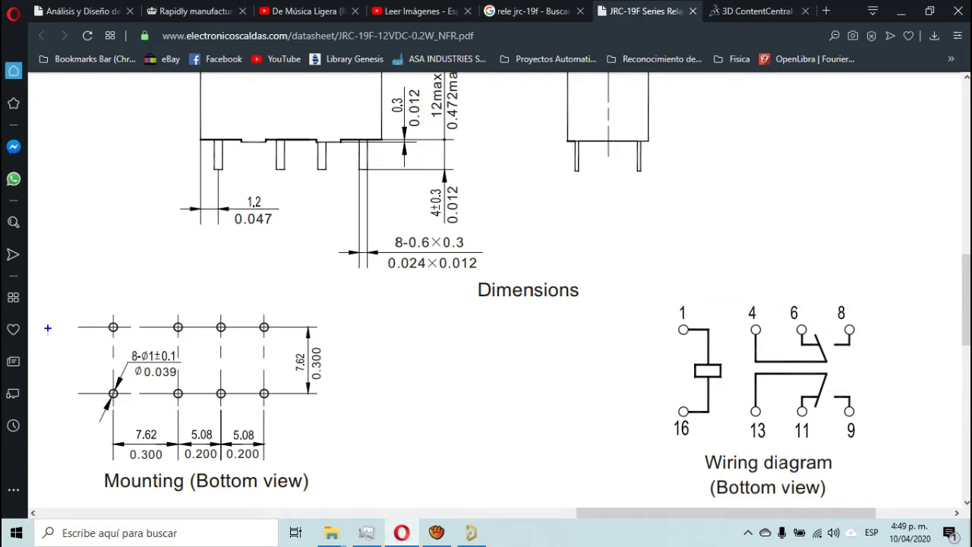
pyautogui.moveTo(55, 319)
pyautogui.mouseDown()
pyautogui.moveTo(53, 402)
pyautogui.moveTo(140, 349)
pyautogui.moveTo(51, 311)
pyautogui.mouseUp()
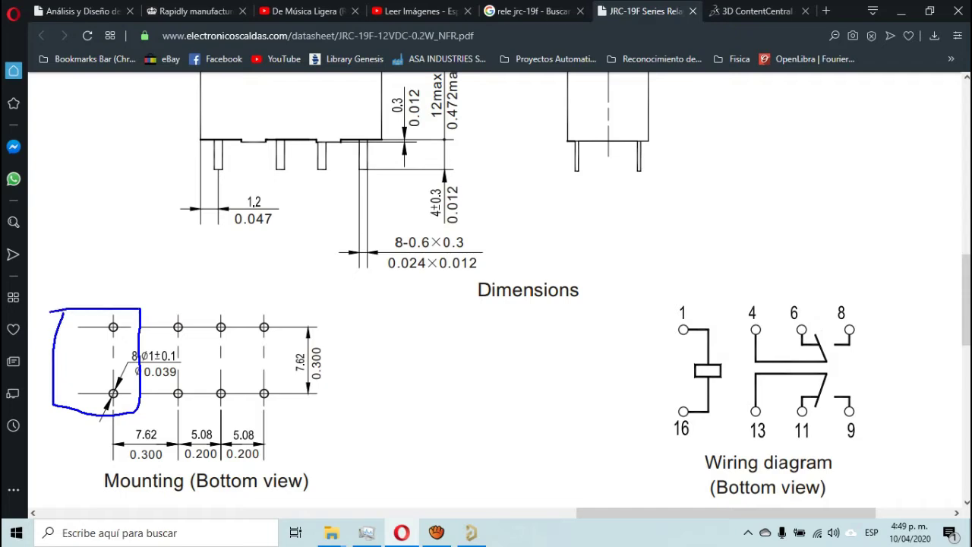
pyautogui.moveTo(657, 309)
pyautogui.mouseDown()
pyautogui.moveTo(669, 449)
pyautogui.moveTo(726, 337)
pyautogui.moveTo(646, 304)
pyautogui.mouseUp()
pyautogui.press('Escape')
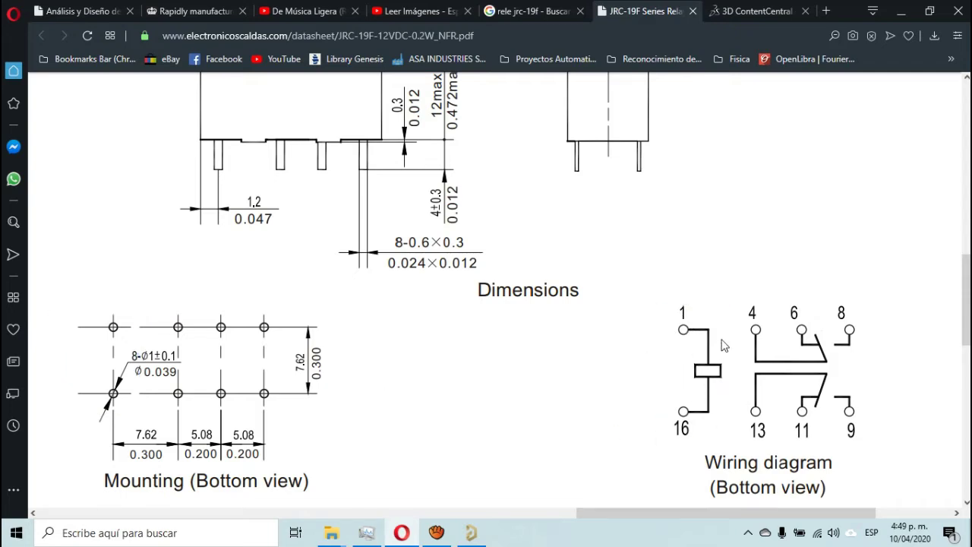
pyautogui.hotkey('alt', 'Tab')
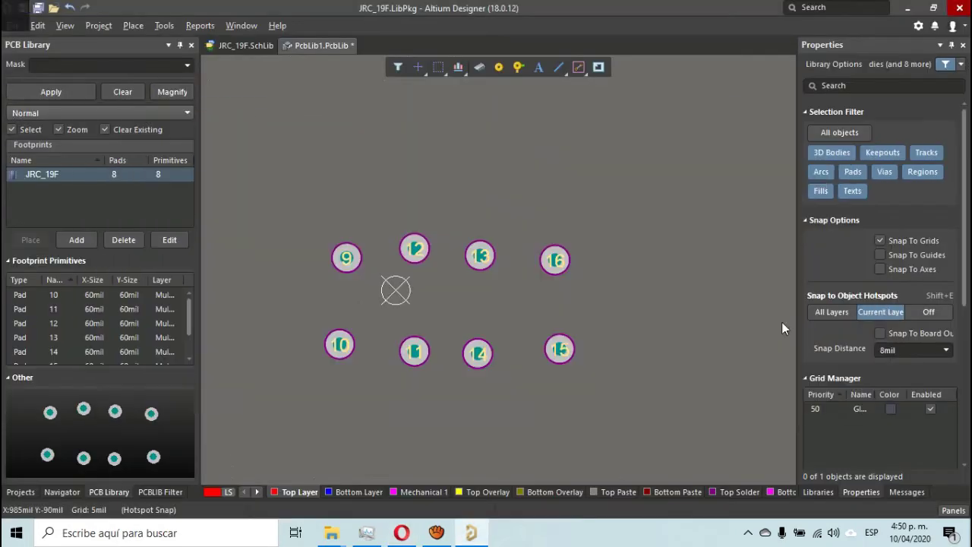
# - Set the designators of the first two upper-row pads, 9 and 12, to 1 and 4
pyautogui.click(347, 258)
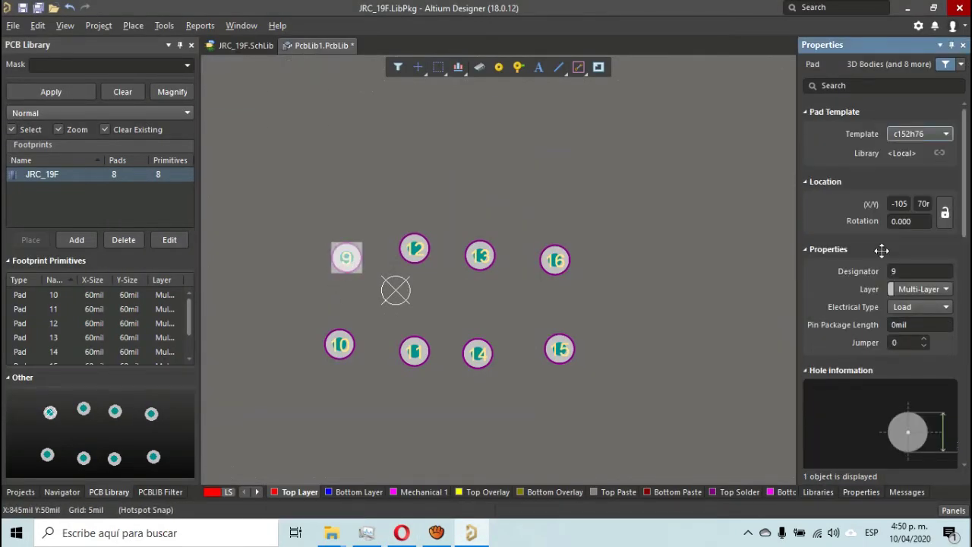
pyautogui.click(908, 271)
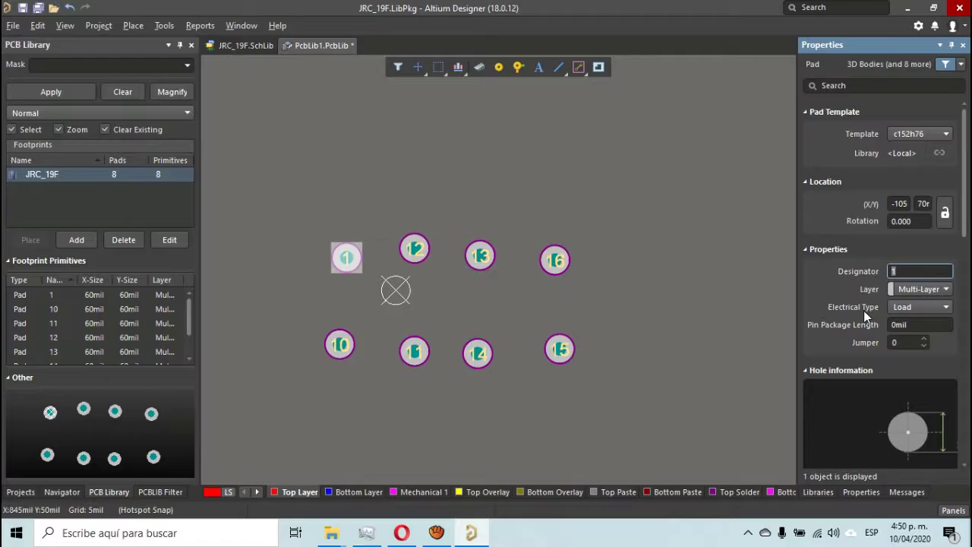
pyautogui.hotkey('alt', 'Tab')
pyautogui.hotkey('alt', 'Tab')
pyautogui.write('12')
pyautogui.press('Return')
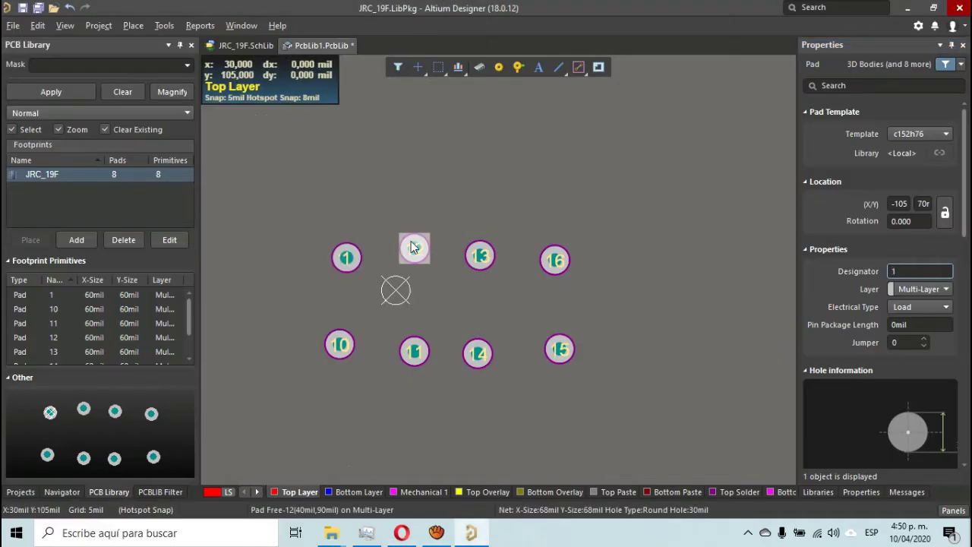
pyautogui.click(912, 271)
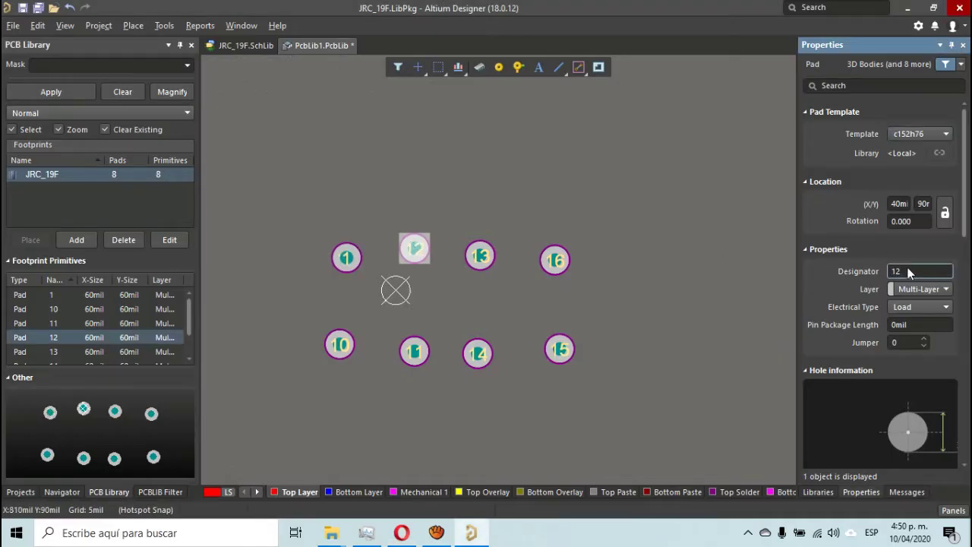
pyautogui.write('4')
pyautogui.press('Return')
# - Set the designators of the last two upper-row pads, 13 and 16, to 6 and 8
pyautogui.click(480, 256)
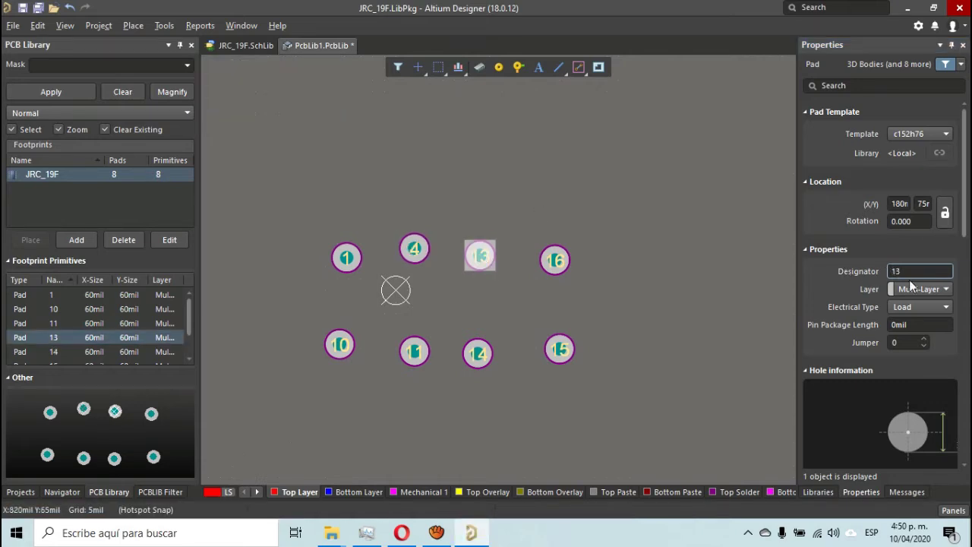
pyautogui.click(911, 275)
pyautogui.write('6')
pyautogui.press('Return')
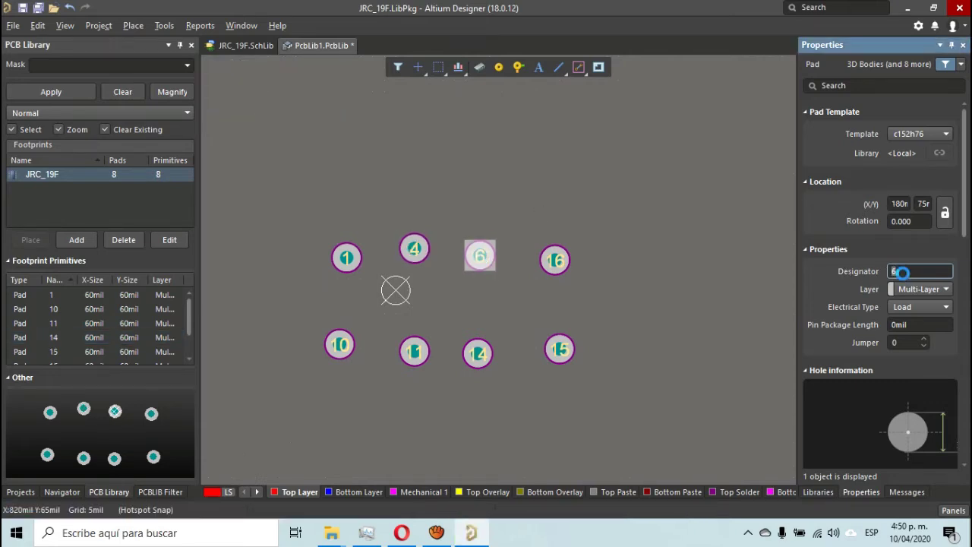
pyautogui.click(556, 261)
pyautogui.click(902, 275)
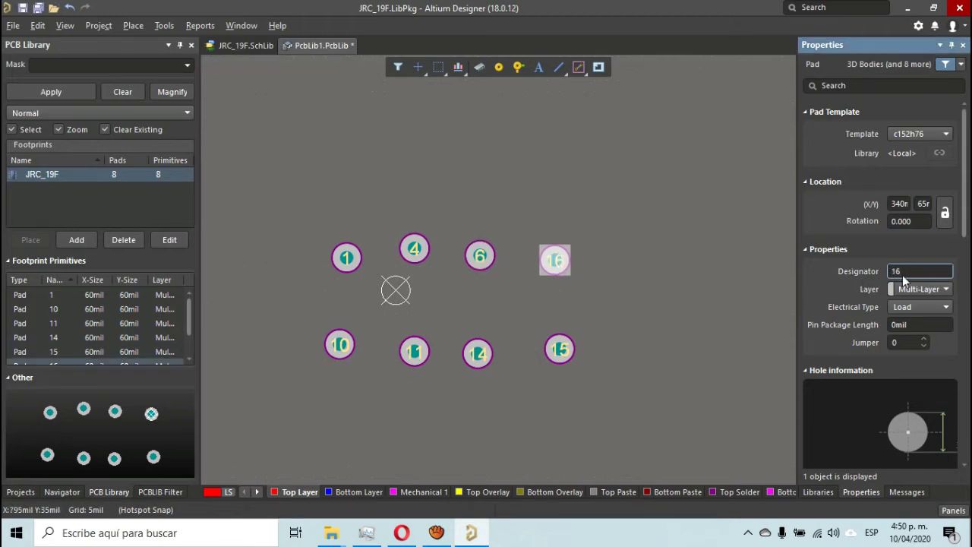
pyautogui.write('8')
pyautogui.press('Return')
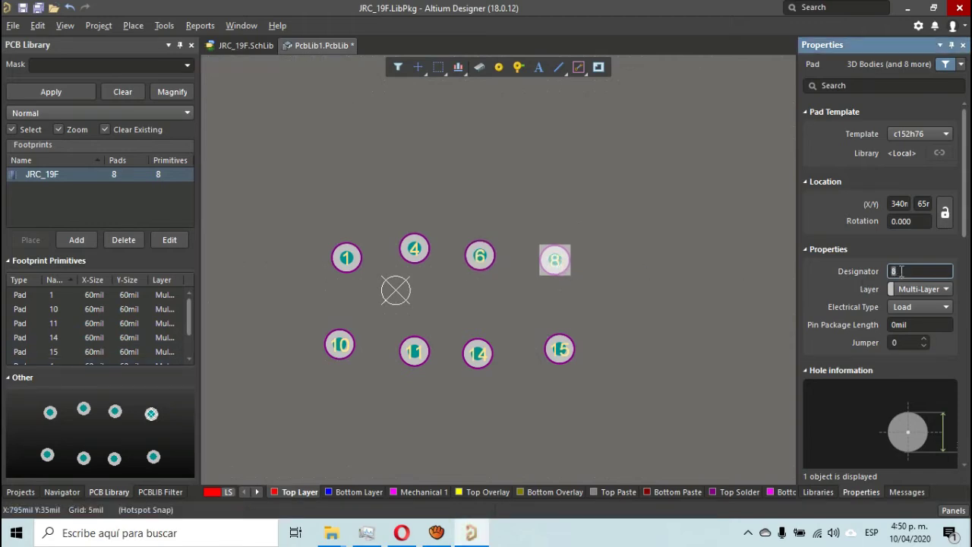
# - Check the lower pin numbers in the datasheet and set the designators of lower-row pads 10 and 11 to 16 and 13
pyautogui.moveTo(606, 315); pyautogui.dragTo(625, 261, button='right')
pyautogui.hotkey('alt', 'Tab')
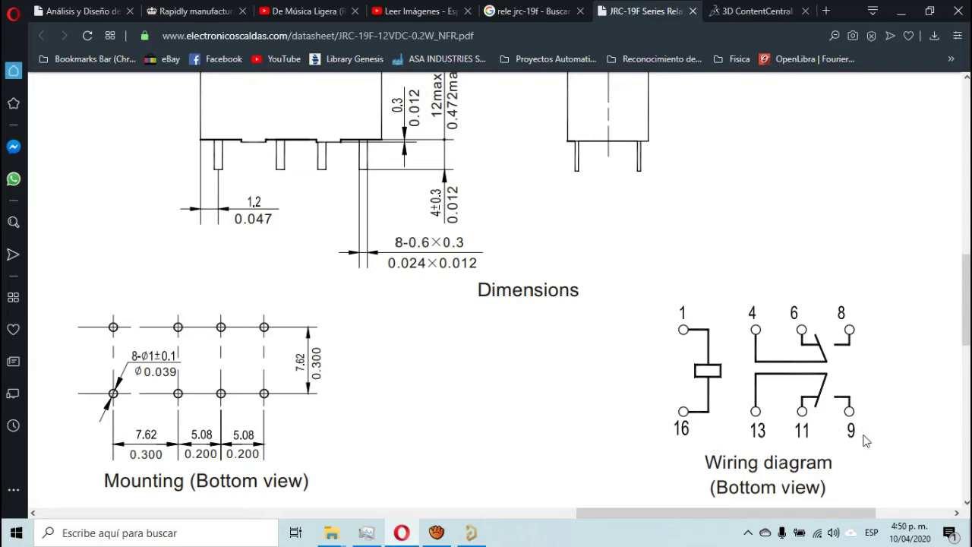
pyautogui.hotkey('alt', 'Tab')
pyautogui.click(356, 294)
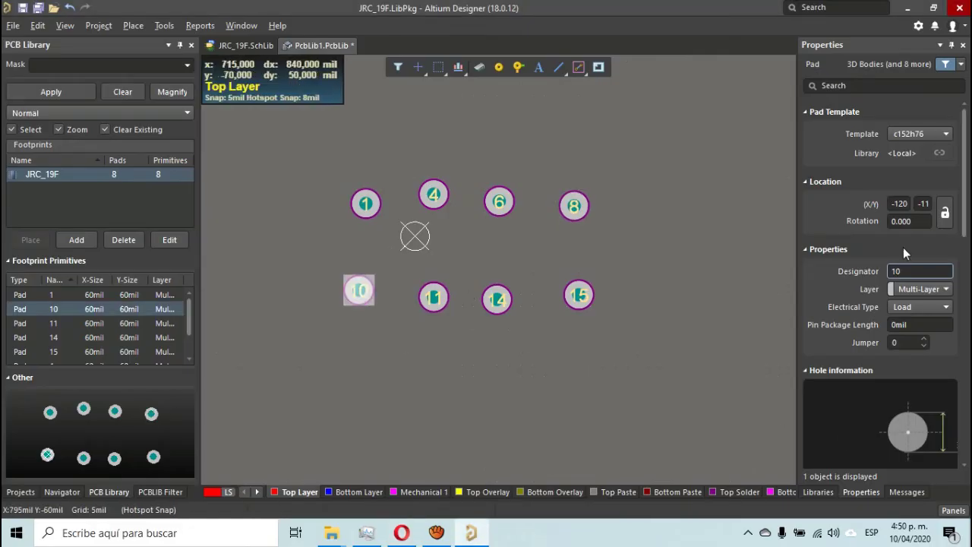
pyautogui.click(913, 271)
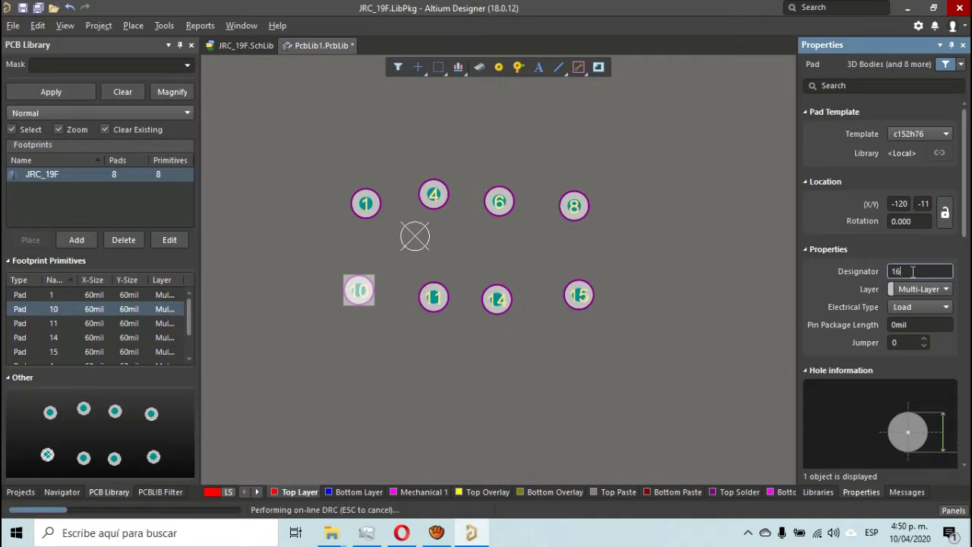
pyautogui.write('16')
pyautogui.press('Return')
pyautogui.click(434, 297)
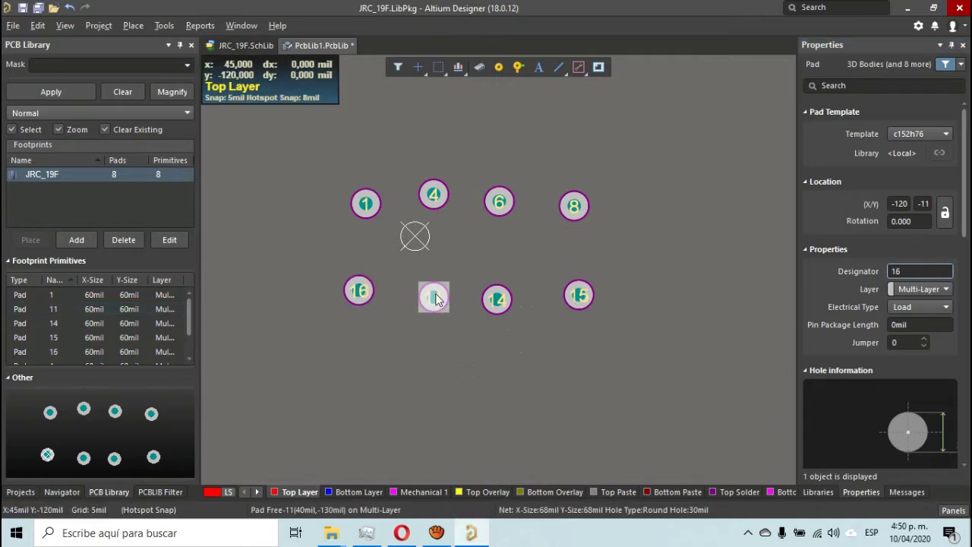
pyautogui.click(905, 271)
pyautogui.write('13')
pyautogui.press('Return')
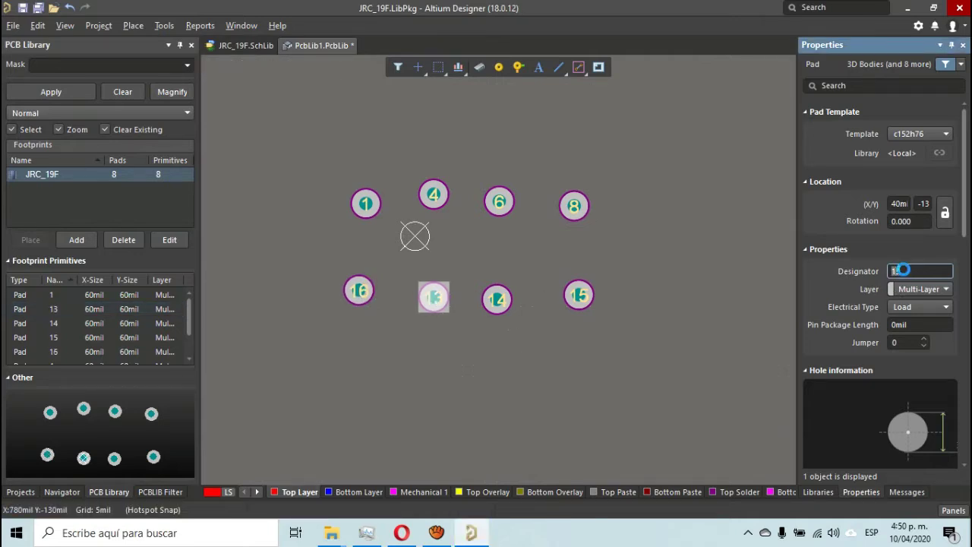
# - Set the designators of the last two lower-row pads, 14 and 15, to 11 and 9, and check them against the datasheet
pyautogui.click(499, 304)
pyautogui.click(912, 271)
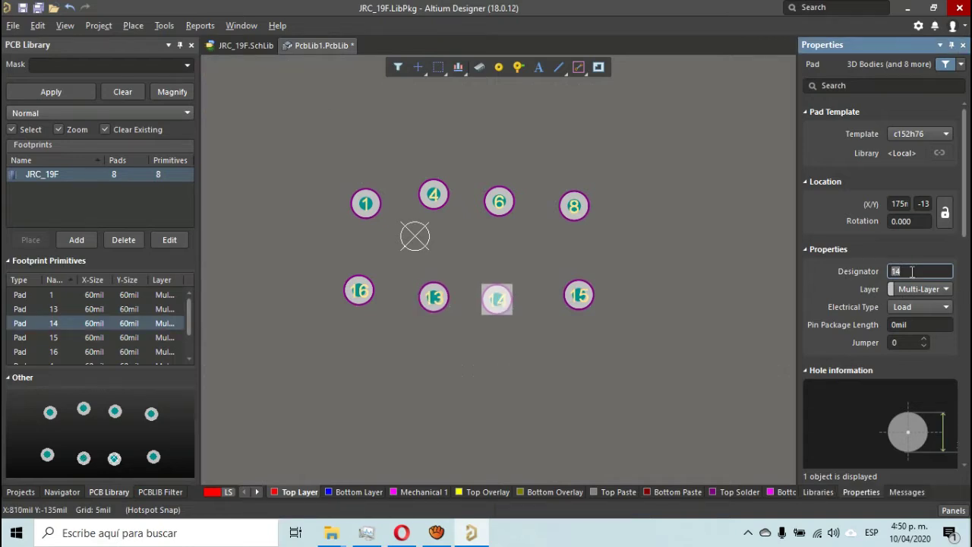
pyautogui.write('11')
pyautogui.press('Return')
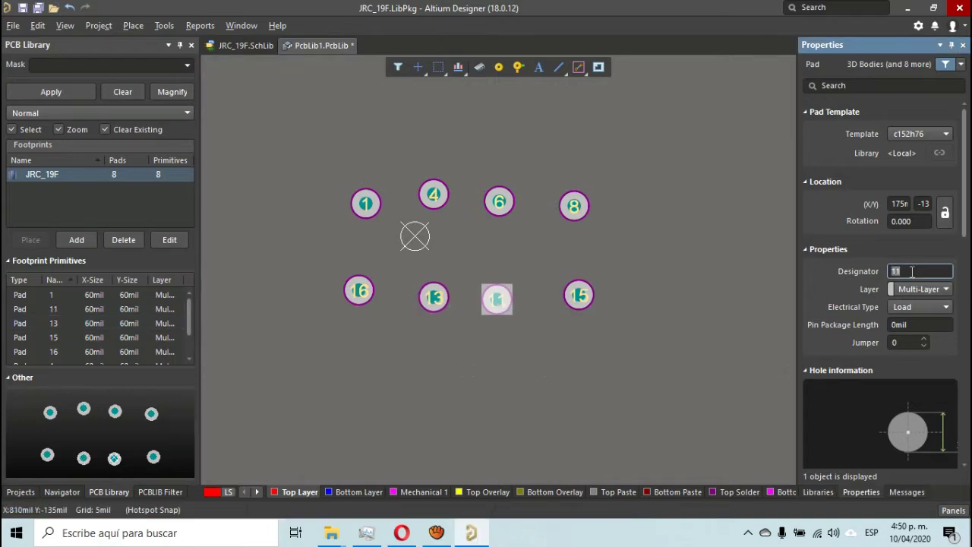
pyautogui.click(579, 294)
pyautogui.click(935, 272)
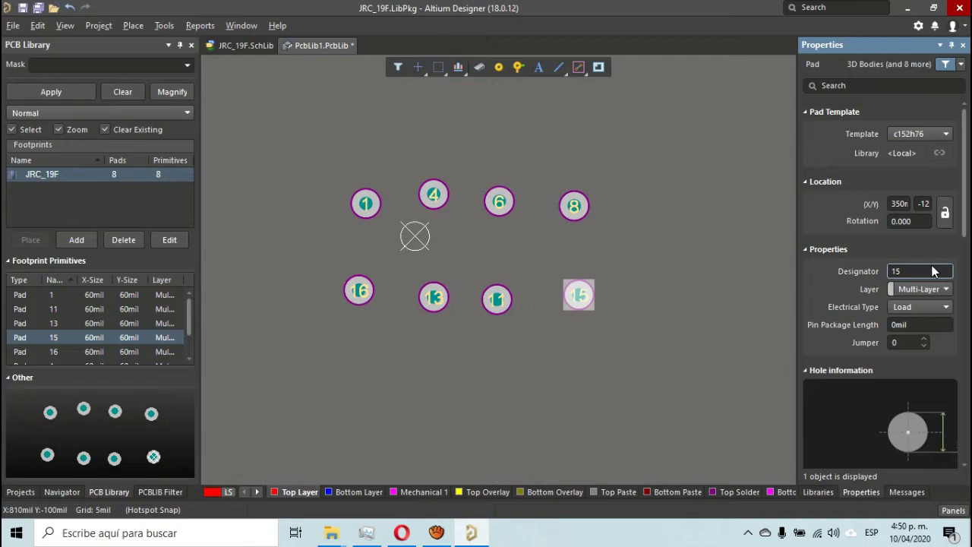
pyautogui.write('9')
pyautogui.press('Return')
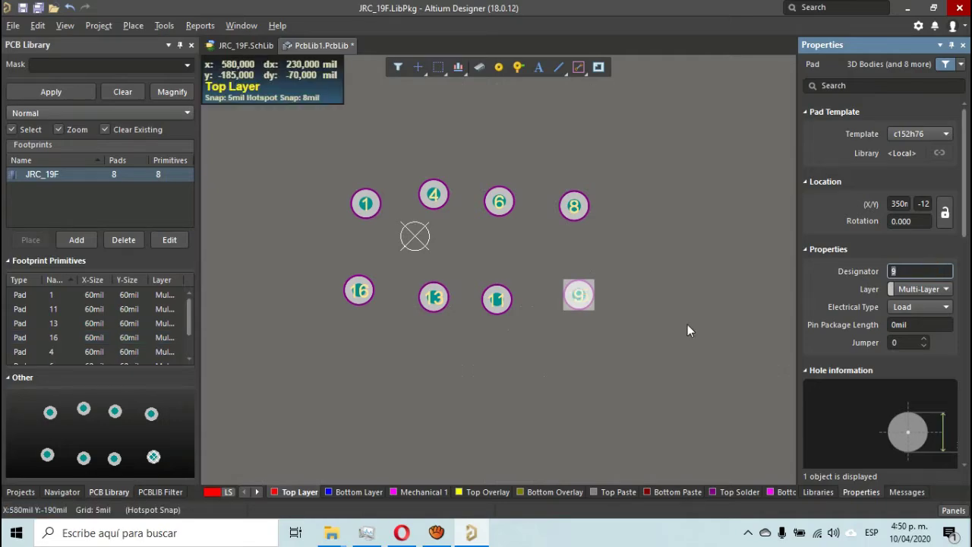
pyautogui.hotkey('alt', 'Tab')
pyautogui.hotkey('alt', 'Tab')
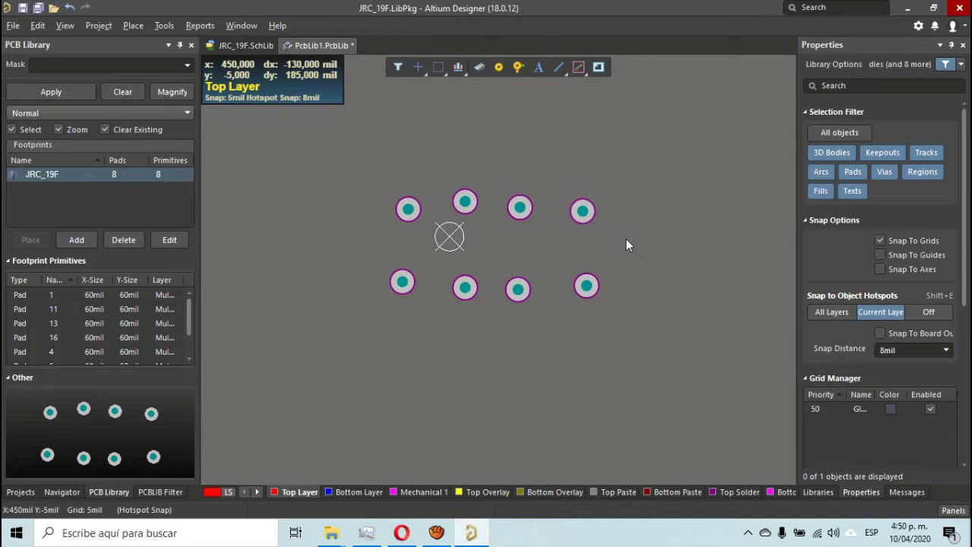
# - Inspect the eight pads in the 3D view, then return to the 2D view and review their numbering
pyautogui.press('3')
pyautogui.keyDown('shift'); pyautogui.moveTo(626, 244); pyautogui.dragTo(513, 308, button='right'); pyautogui.keyUp('shift')
pyautogui.press('0')
pyautogui.moveTo(660, 271); pyautogui.dragTo(614, 270, button='right')
pyautogui.moveTo(681, 251); pyautogui.dragTo(605, 287, button='right')
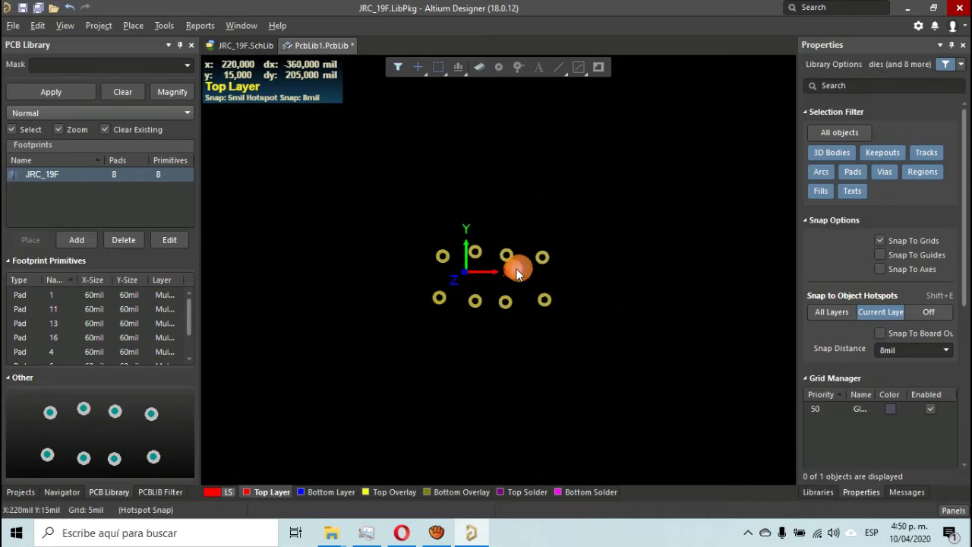
pyautogui.press('2')
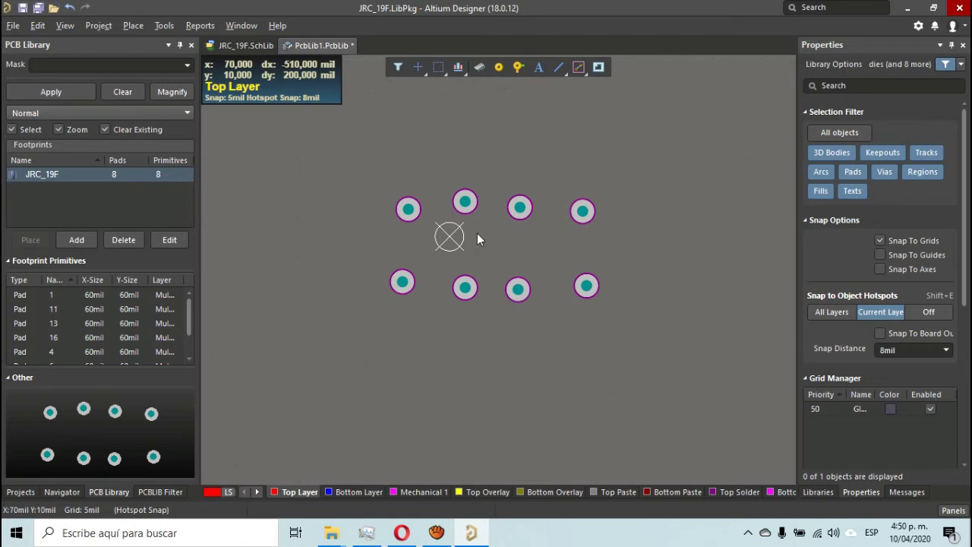
pyautogui.keyDown('ctrl'); pyautogui.scroll(3, 465, 238); pyautogui.keyUp('ctrl')
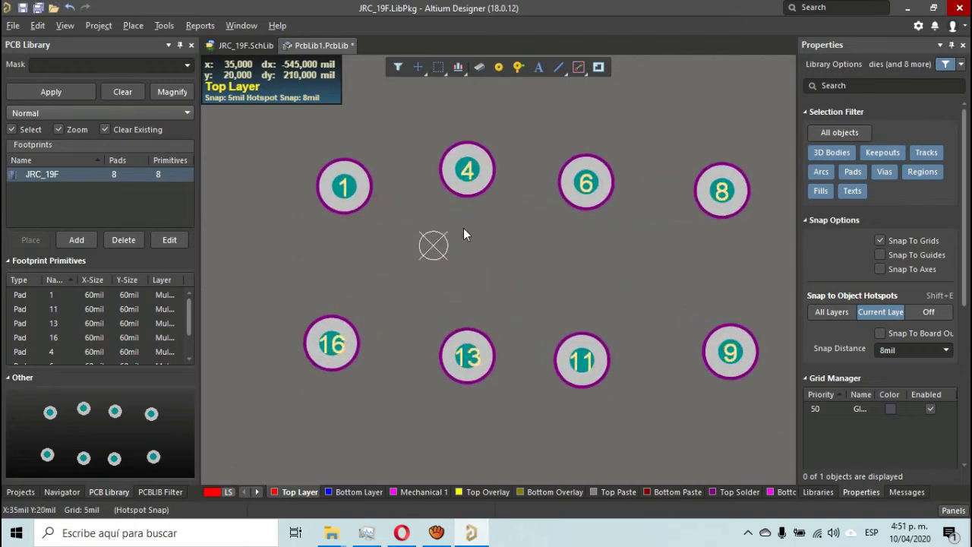
pyautogui.keyDown('ctrl'); pyautogui.scroll(-3, 466, 230); pyautogui.keyUp('ctrl')
pyautogui.moveTo(343, 153)
pyautogui.mouseDown()
pyautogui.moveTo(428, 282)
pyautogui.moveTo(751, 364)
pyautogui.mouseUp()
pyautogui.moveTo(532, 303); pyautogui.dragTo(475, 296)
pyautogui.click(564, 254)
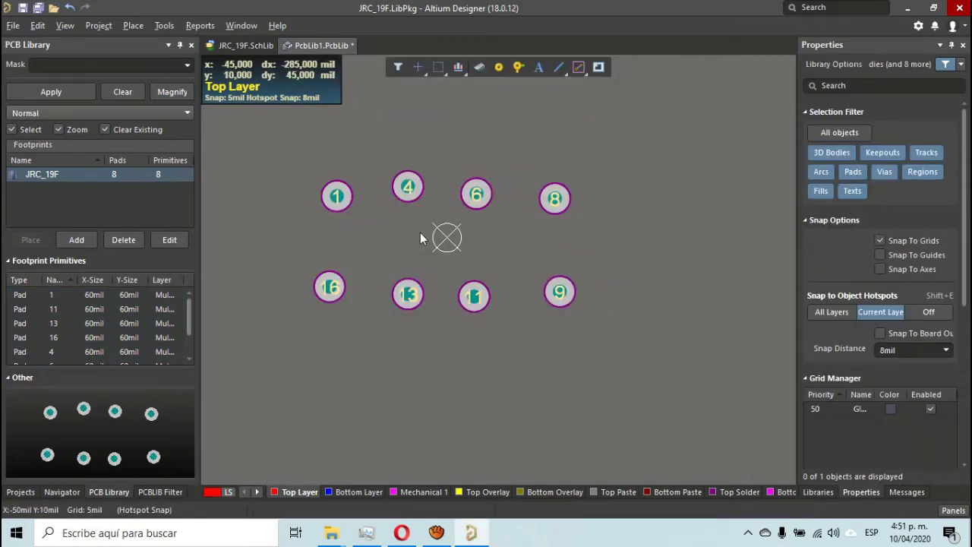
pyautogui.moveTo(437, 241); pyautogui.dragTo(550, 246, button='right')
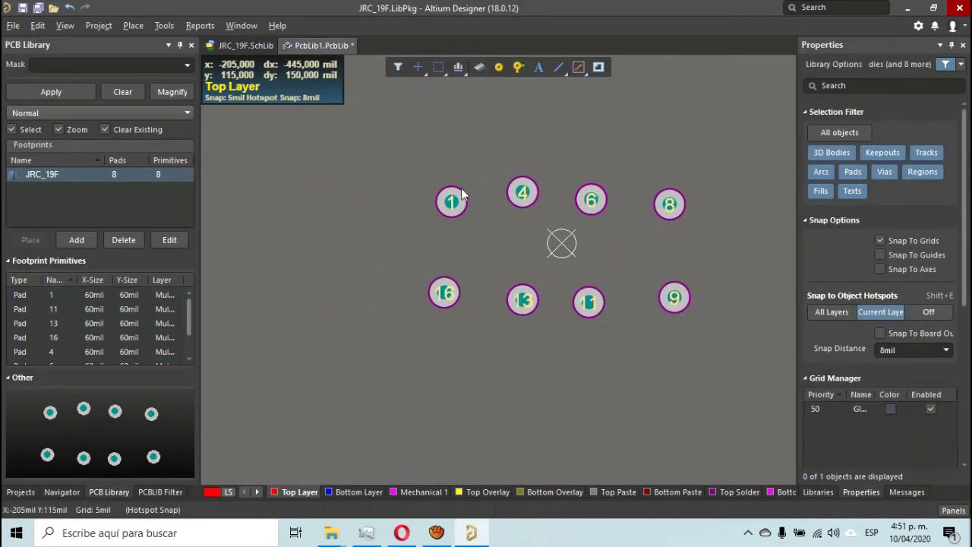
# - Examine the hole diameter and spacing in the datasheet's bottom-view mounting drawing, then return to Altium Designer
pyautogui.hotkey('alt', 'Tab')
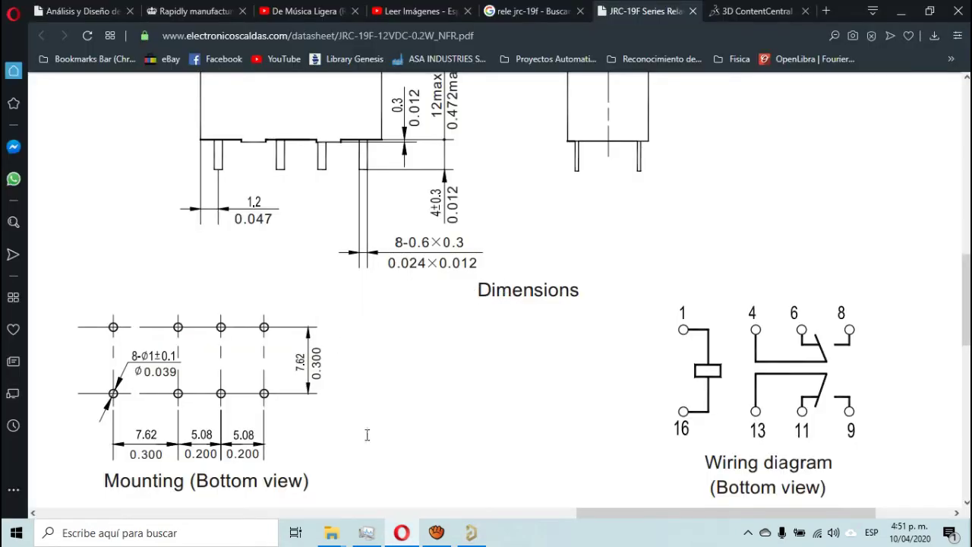
pyautogui.moveTo(575, 519); pyautogui.dragTo(462, 518)
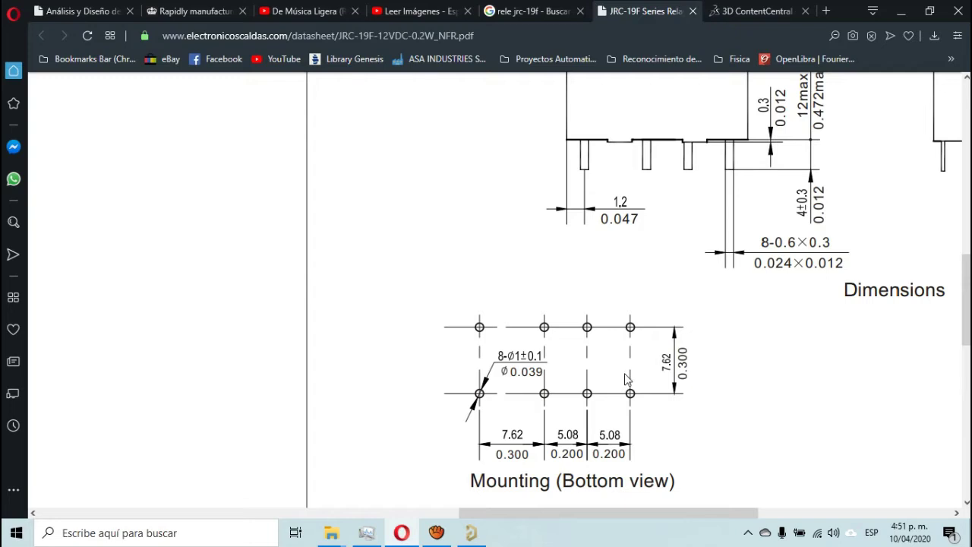
pyautogui.scroll(-1, 634, 349)
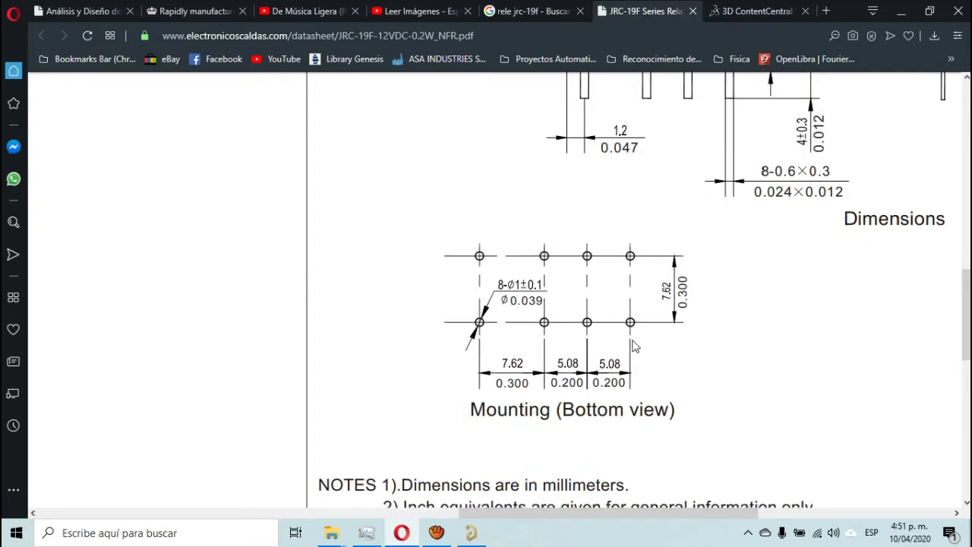
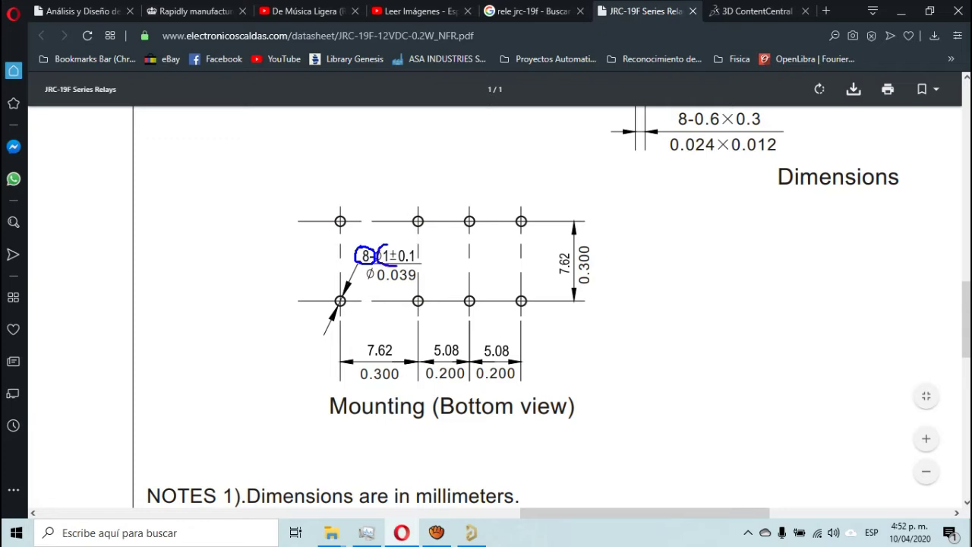
pyautogui.moveTo(416, 248); pyautogui.dragTo(389, 242)
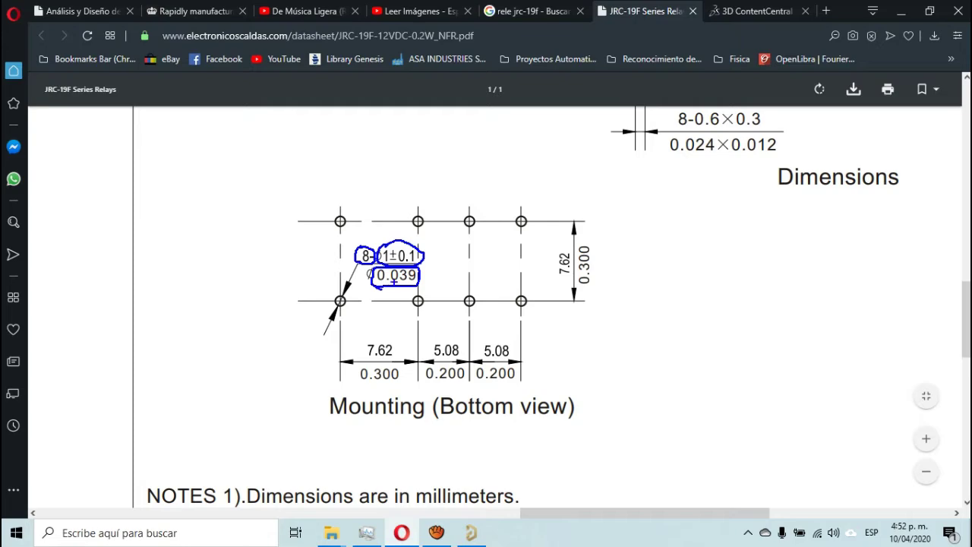
pyautogui.click(477, 537)
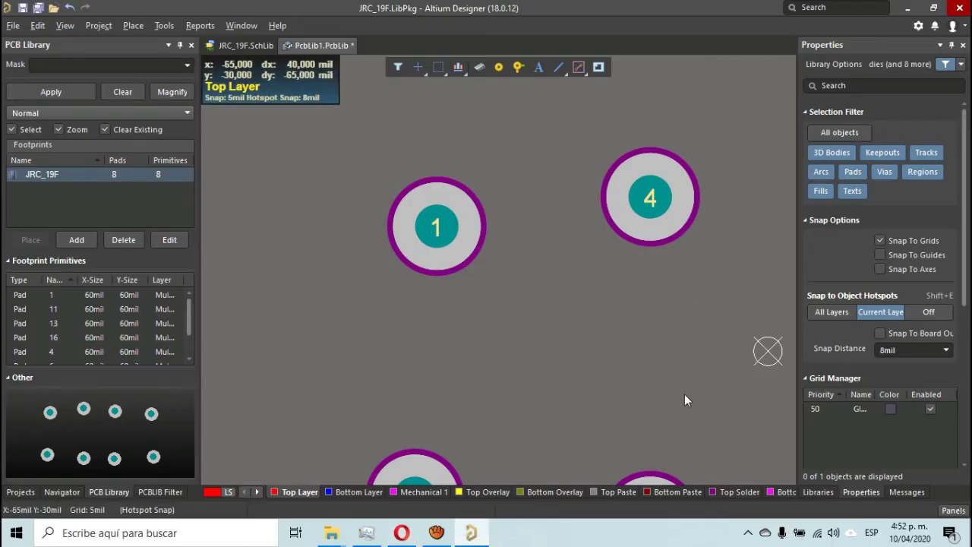
# - Change the footprint library's measurement units to millimetres
pyautogui.press('v')
pyautogui.press('a')
pyautogui.click(680, 316)
pyautogui.moveTo(723, 310); pyautogui.dragTo(681, 257, button='right')
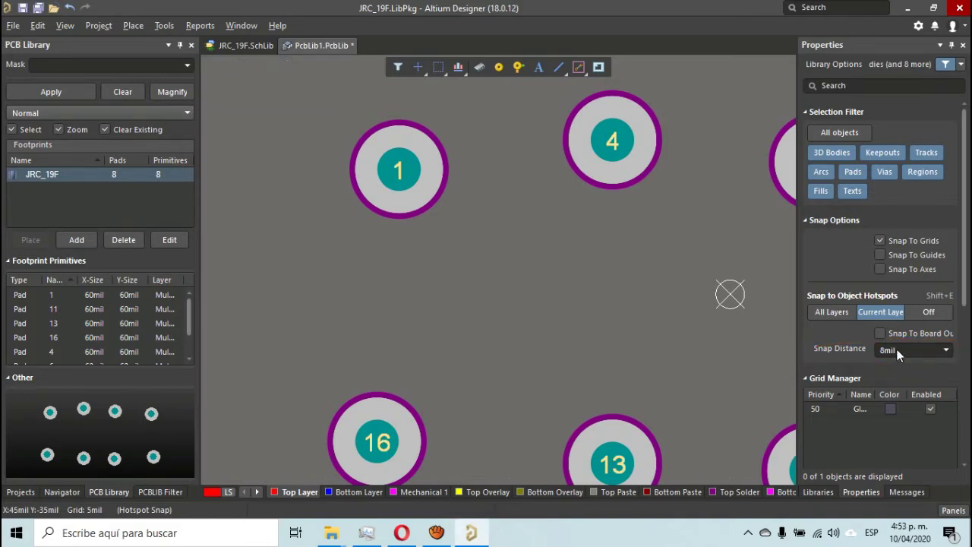
pyautogui.moveTo(965, 298); pyautogui.dragTo(962, 475)
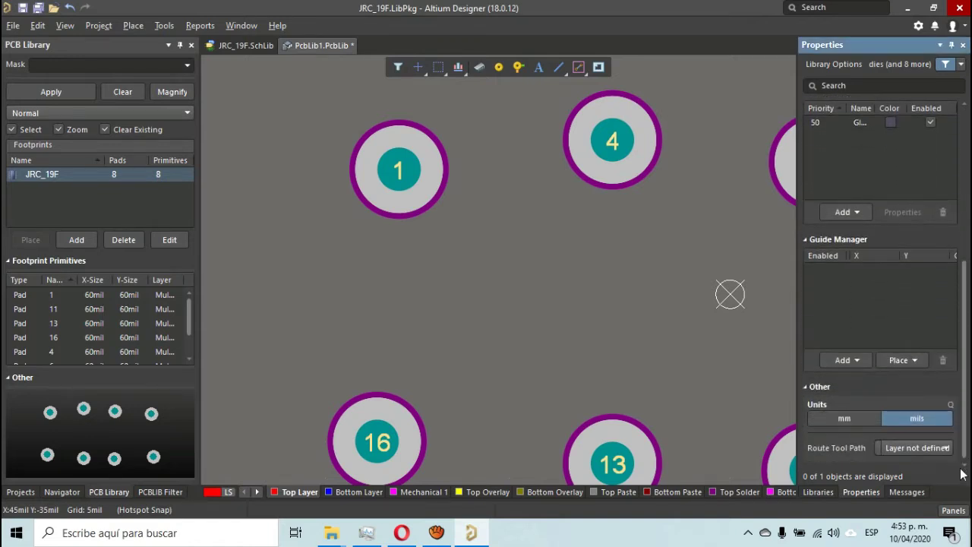
pyautogui.scroll(10, 897, 470)
pyautogui.scroll(-10, 896, 469)
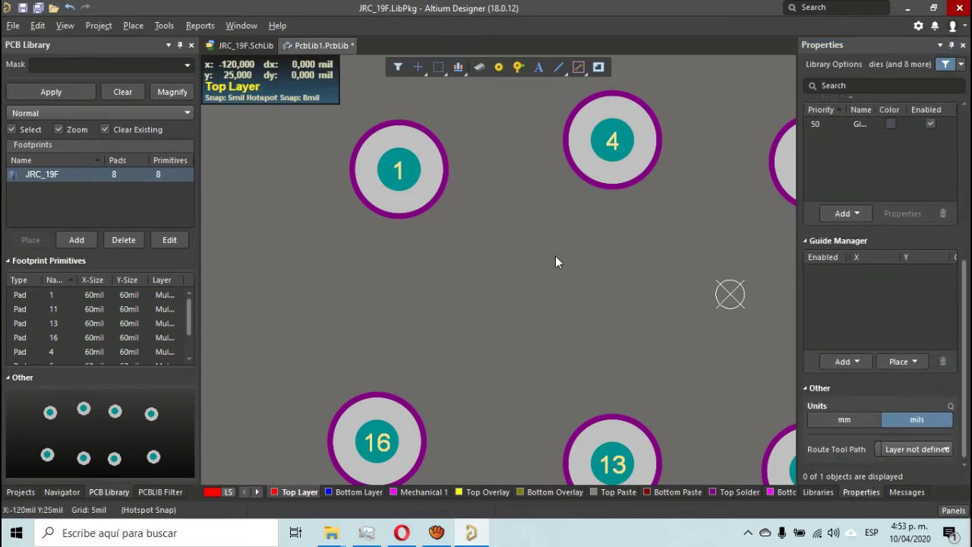
pyautogui.moveTo(490, 240)
pyautogui.mouseDown()
pyautogui.moveTo(509, 329)
pyautogui.moveTo(572, 244)
pyautogui.moveTo(489, 251)
pyautogui.mouseUp()
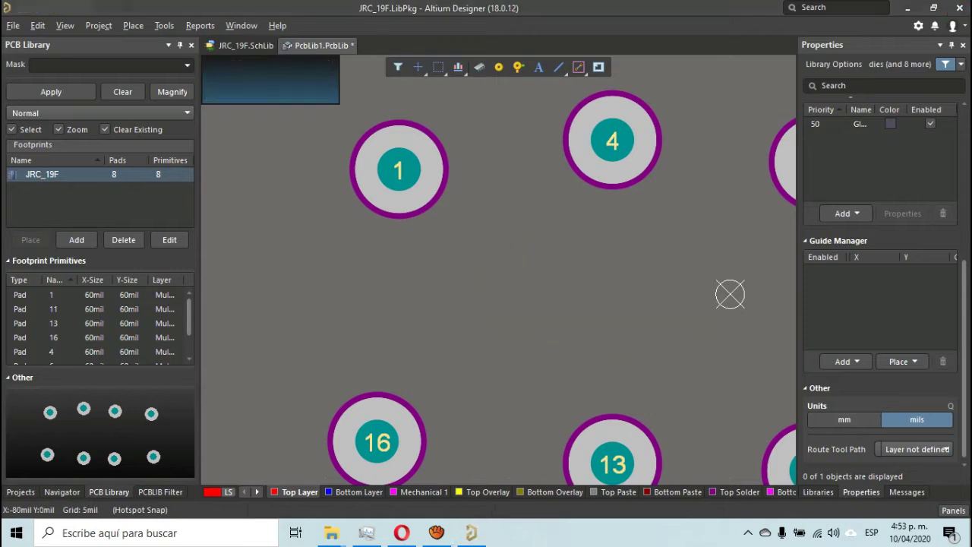
pyautogui.click(864, 493)
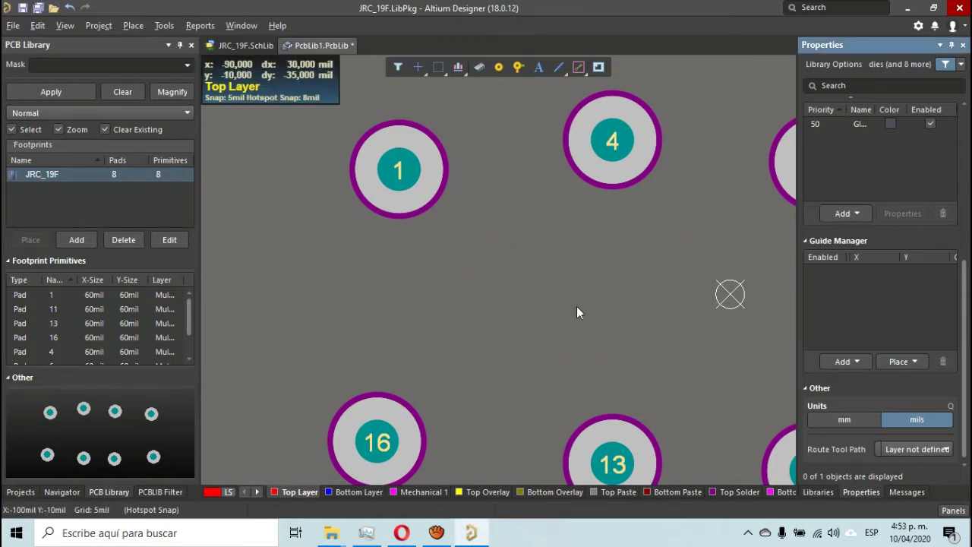
pyautogui.scroll(-1, 967, 395)
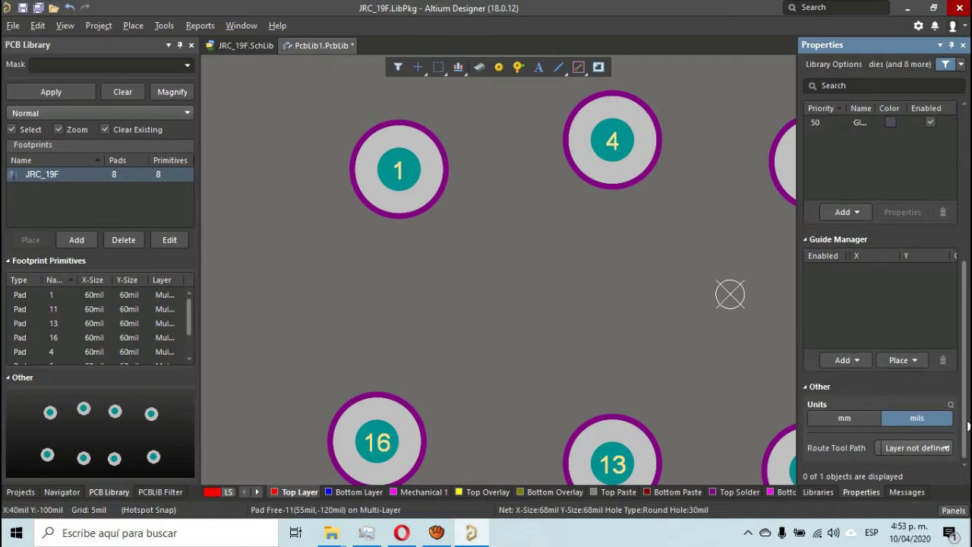
pyautogui.moveTo(902, 432); pyautogui.dragTo(942, 432)
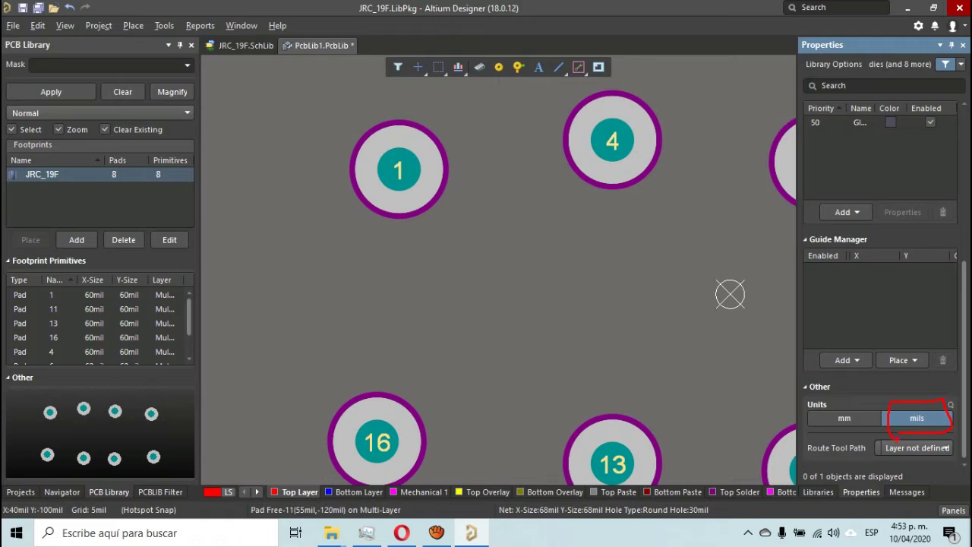
pyautogui.click(856, 422)
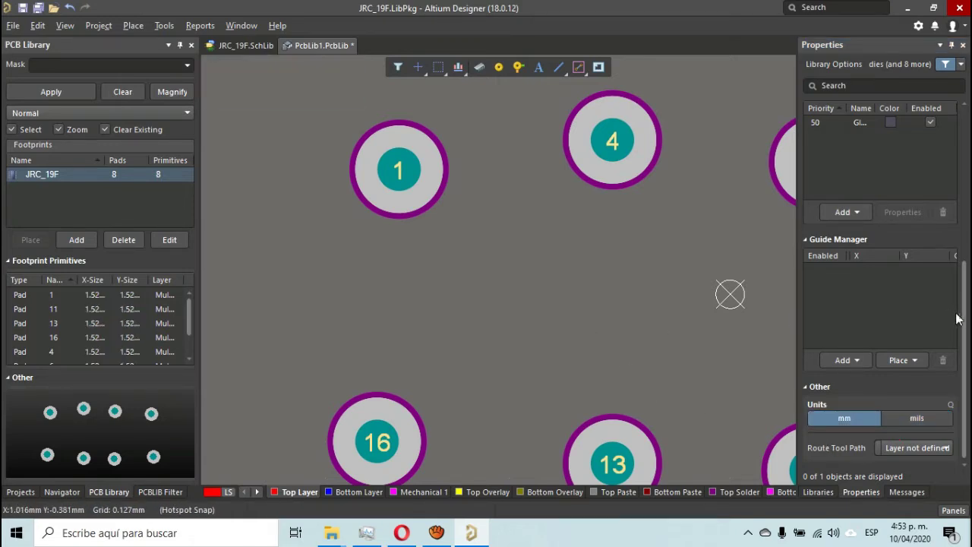
# - Toggle the measurement units between mils and millimetres several times, ending on millimetres
pyautogui.scroll(6, 955, 316)
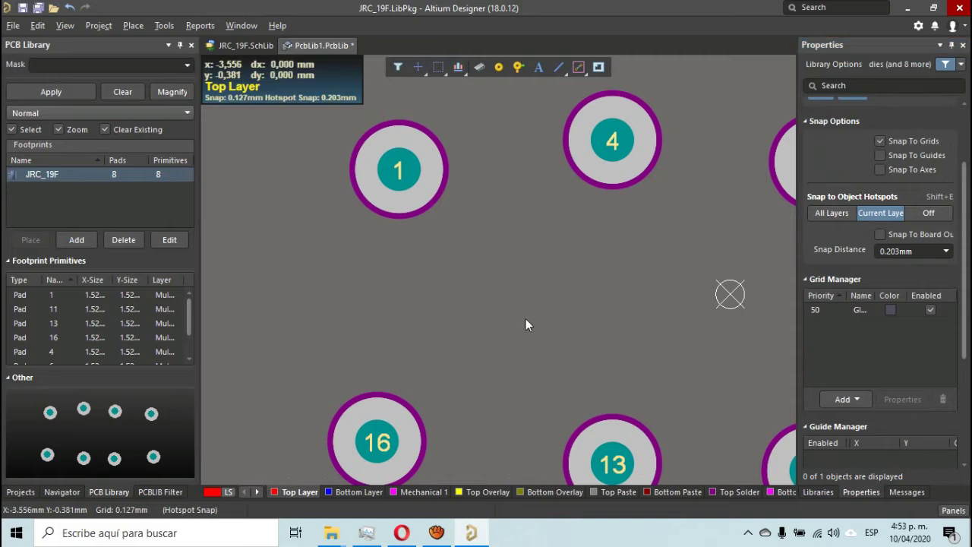
pyautogui.press('q')
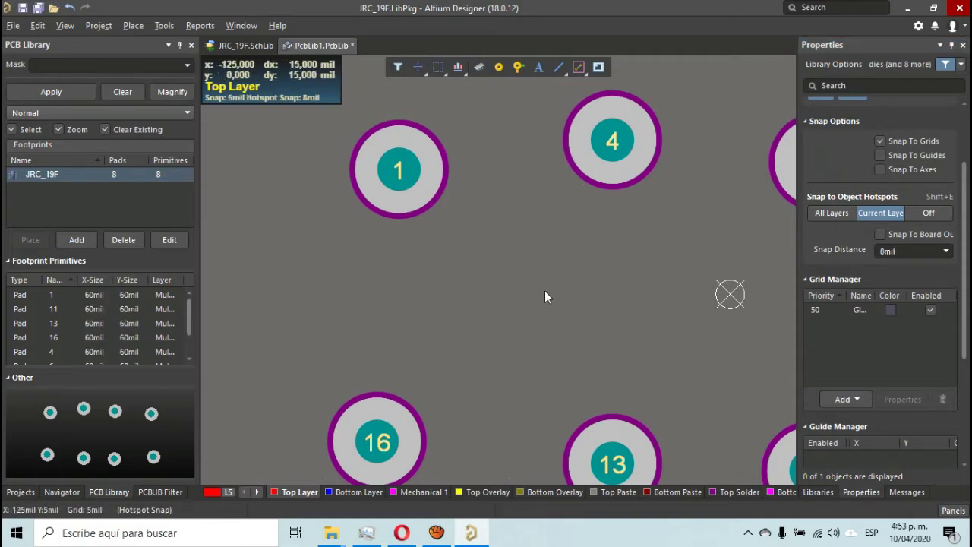
pyautogui.press('q')
pyautogui.press('q')
pyautogui.press('q')
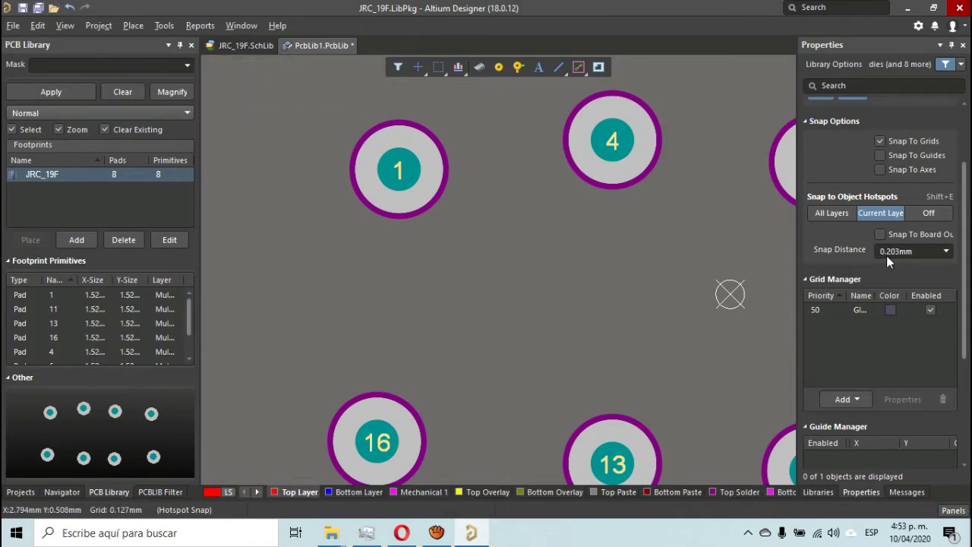
pyautogui.press('q')
pyautogui.press('q')
pyautogui.press('q')
pyautogui.press('q')
pyautogui.moveTo(967, 263)
pyautogui.mouseDown()
pyautogui.moveTo(967, 362)
pyautogui.moveTo(968, 244)
pyautogui.mouseUp()
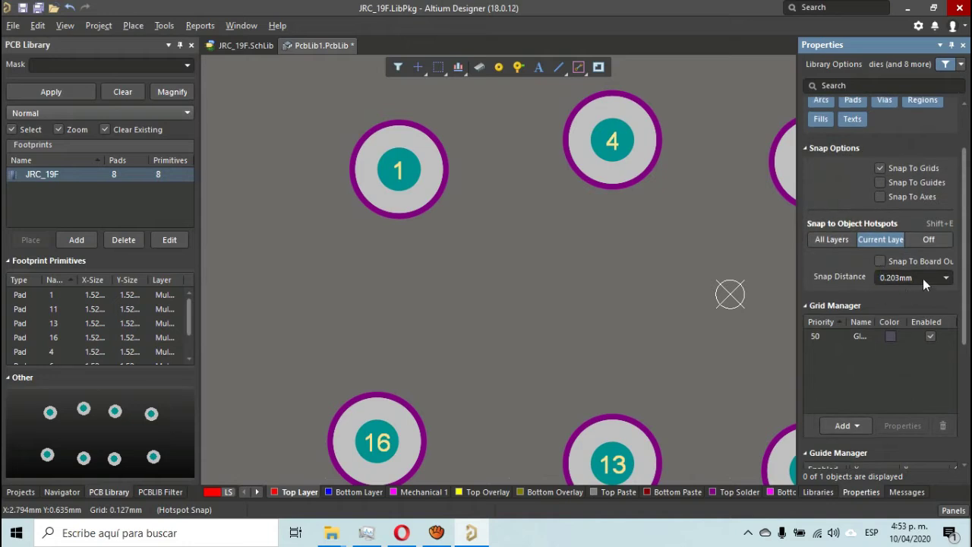
# - Check the mounting hole diameter in the datasheet again, then return to Altium Designer
pyautogui.keyDown('ctrl'); pyautogui.scroll(-3, 532, 231); pyautogui.keyUp('ctrl')
pyautogui.keyDown('ctrl'); pyautogui.scroll(-2, 529, 243); pyautogui.keyUp('ctrl')
pyautogui.hotkey('alt', 'Tab')
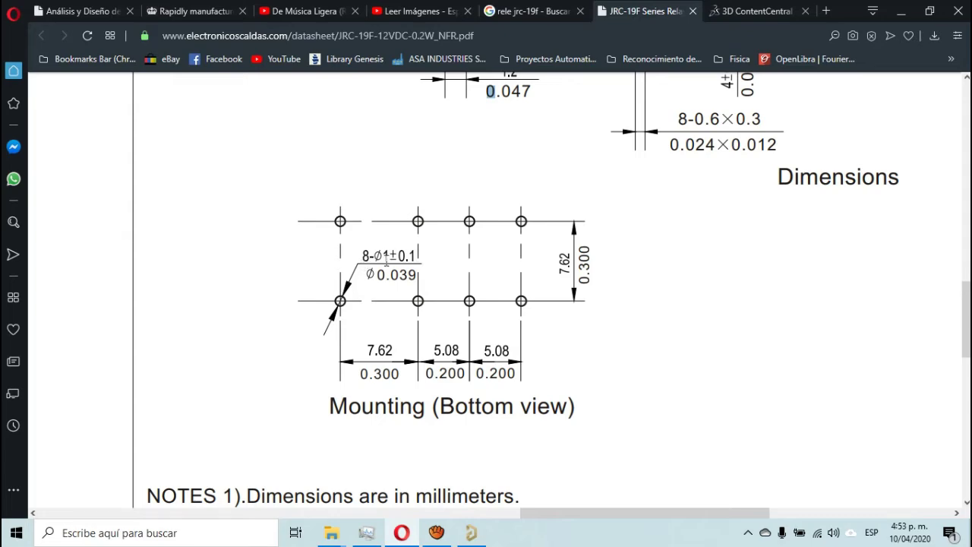
pyautogui.hotkey('alt', 'Tab')
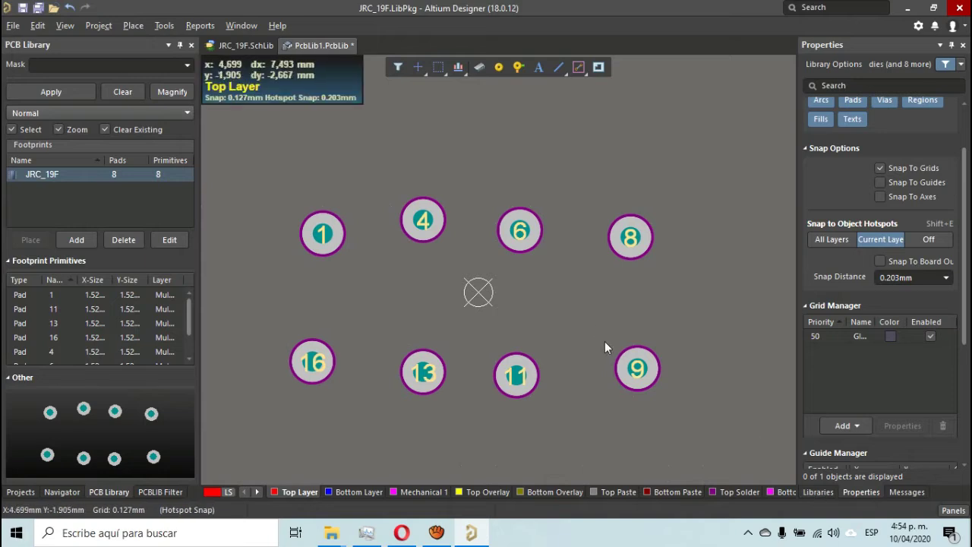
# - Set the hole size of pad 1 to 1.2 mm
pyautogui.moveTo(587, 289)
pyautogui.mouseDown(button='right')
pyautogui.moveTo(540, 288)
pyautogui.moveTo(577, 281)
pyautogui.mouseUp(button='right')
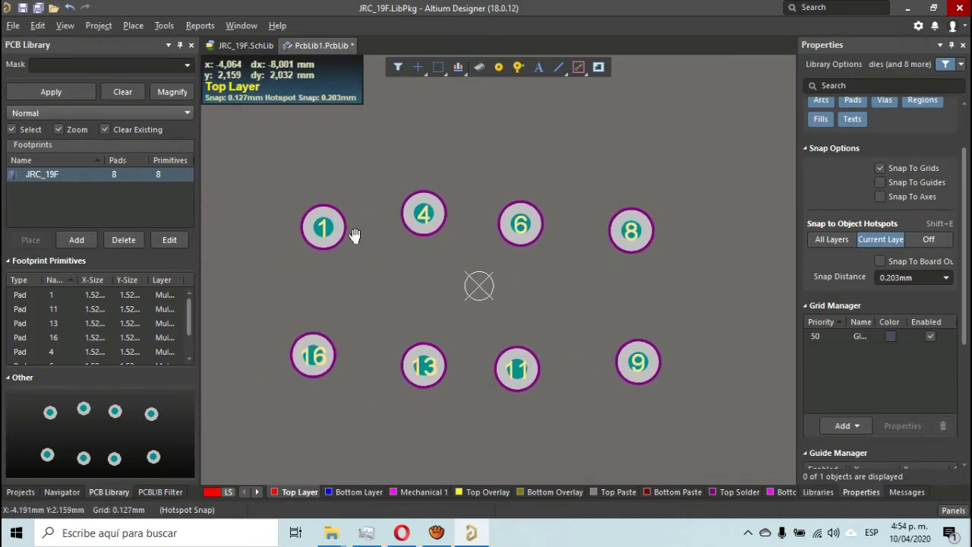
pyautogui.click(327, 230)
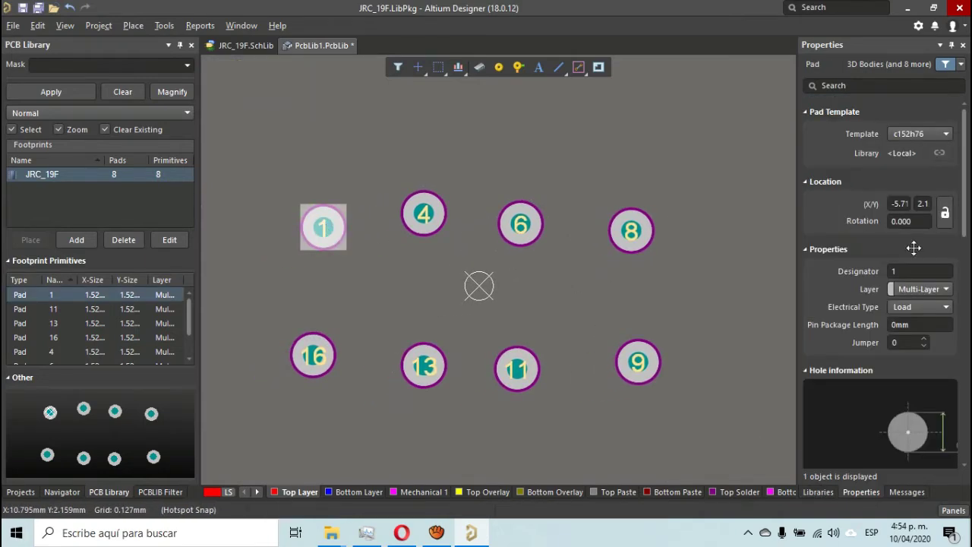
pyautogui.moveTo(967, 218); pyautogui.dragTo(965, 298)
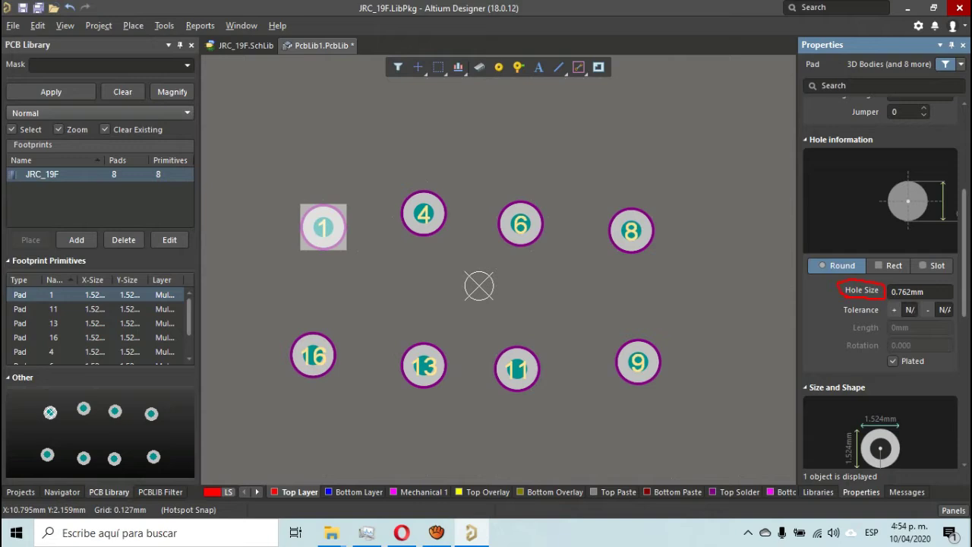
pyautogui.click(933, 291)
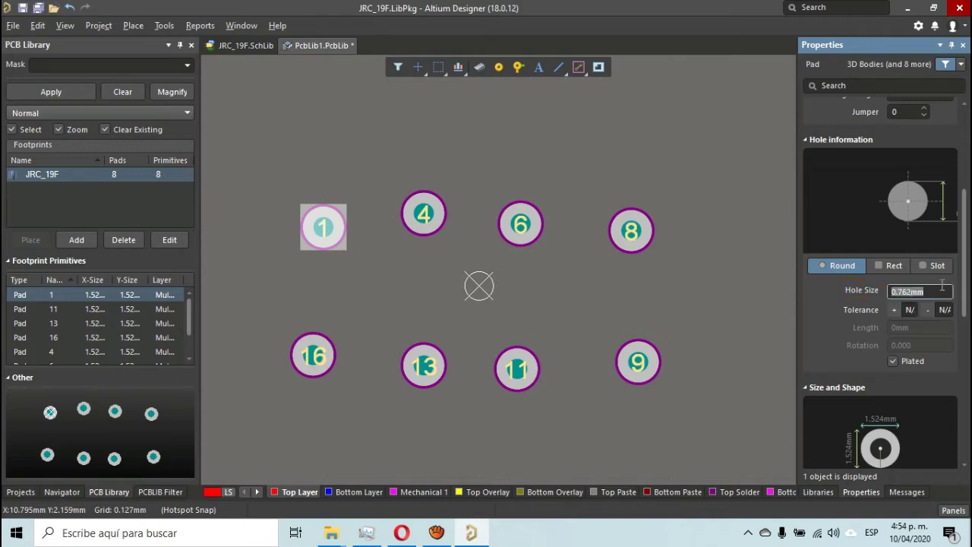
pyautogui.write('1.2')
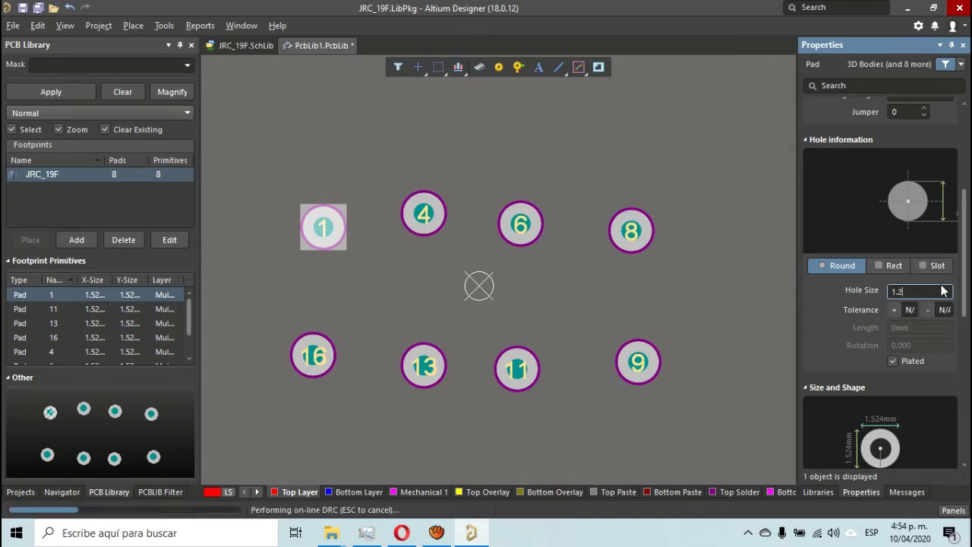
# - Check the mounting hole diameter in the datasheet again, then set pad 1's hole size to 1.1 mm in Altium Designer
pyautogui.press('Return')
pyautogui.hotkey('alt', 'Tab')
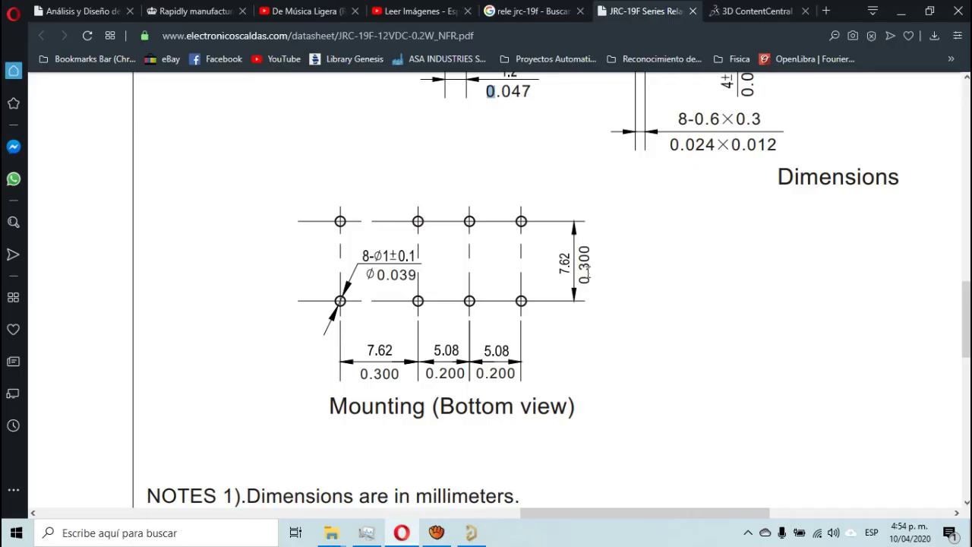
pyautogui.hotkey('alt', 'Tab')
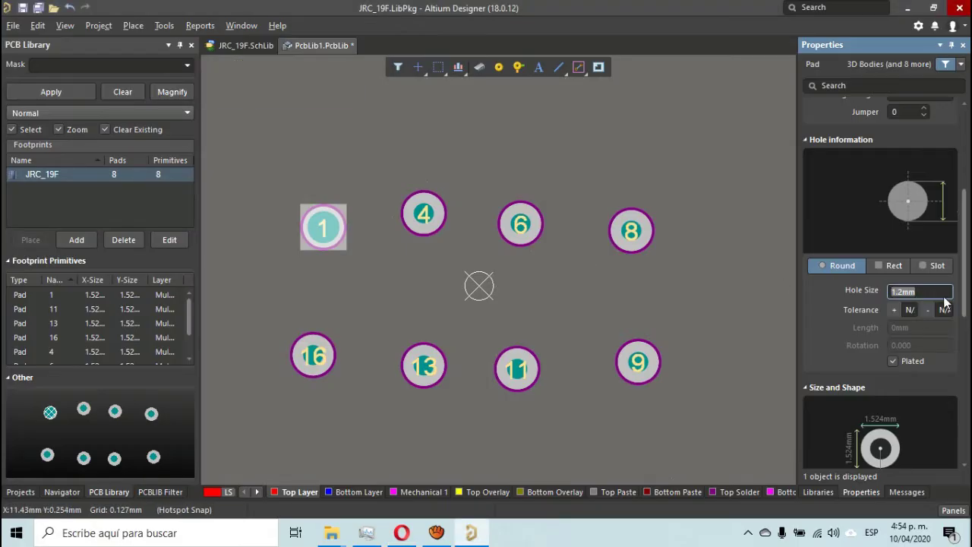
pyautogui.write('1.1')
pyautogui.press('Return')
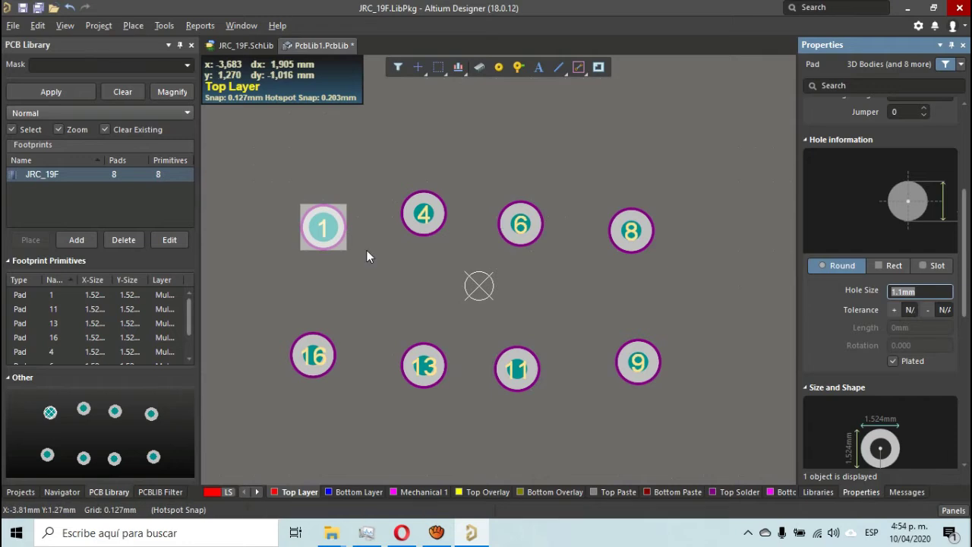
pyautogui.click(317, 271)
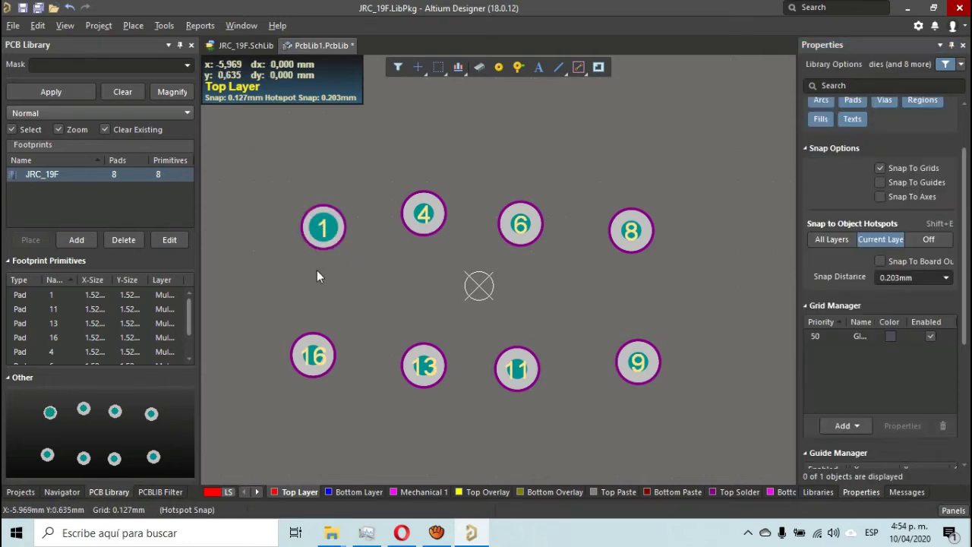
# - Inspect pad 1's hole and copper ring in the 3D view, then return to the 2D view
pyautogui.moveTo(346, 271); pyautogui.dragTo(478, 295, button='right')
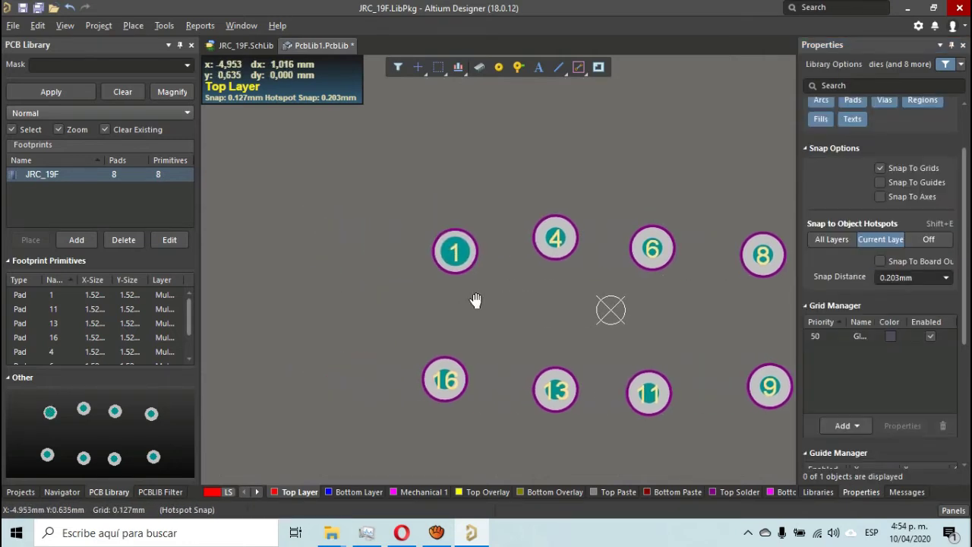
pyautogui.press('3')
pyautogui.keyDown('ctrl'); pyautogui.scroll(6, 395, 253); pyautogui.keyUp('ctrl')
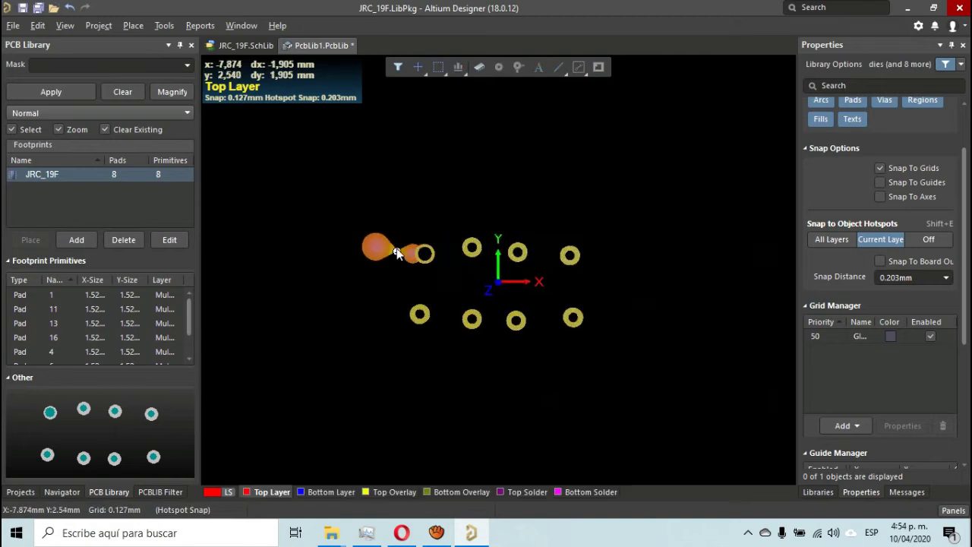
pyautogui.keyDown('ctrl'); pyautogui.scroll(1, 396, 253); pyautogui.keyUp('ctrl')
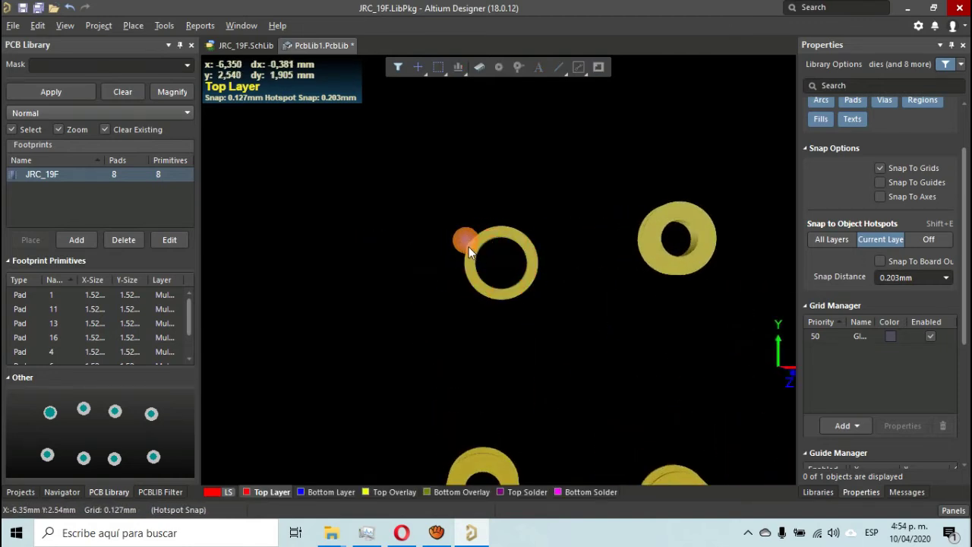
pyautogui.press('2')
pyautogui.press('3')
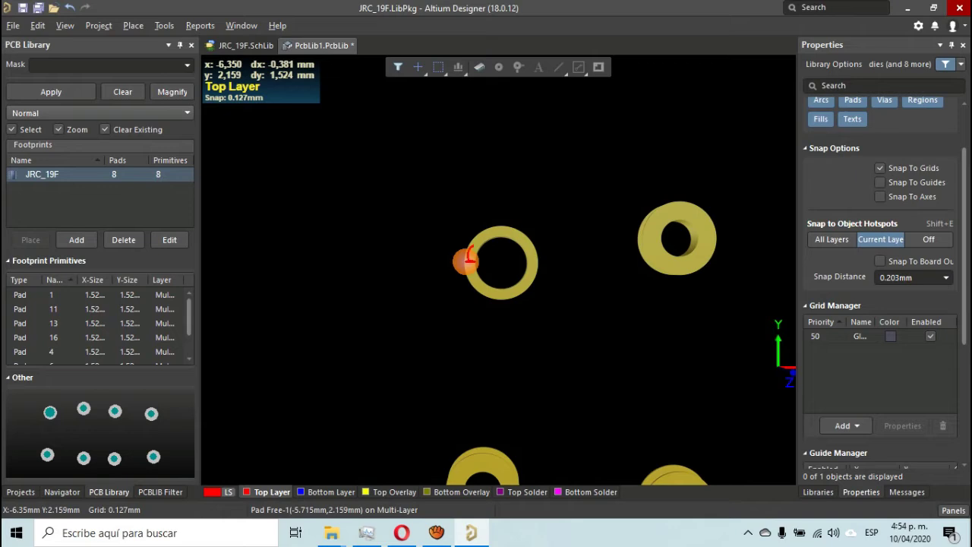
pyautogui.moveTo(479, 283)
pyautogui.mouseDown()
pyautogui.moveTo(498, 294)
pyautogui.moveTo(529, 260)
pyautogui.moveTo(519, 235)
pyautogui.moveTo(483, 231)
pyautogui.mouseUp()
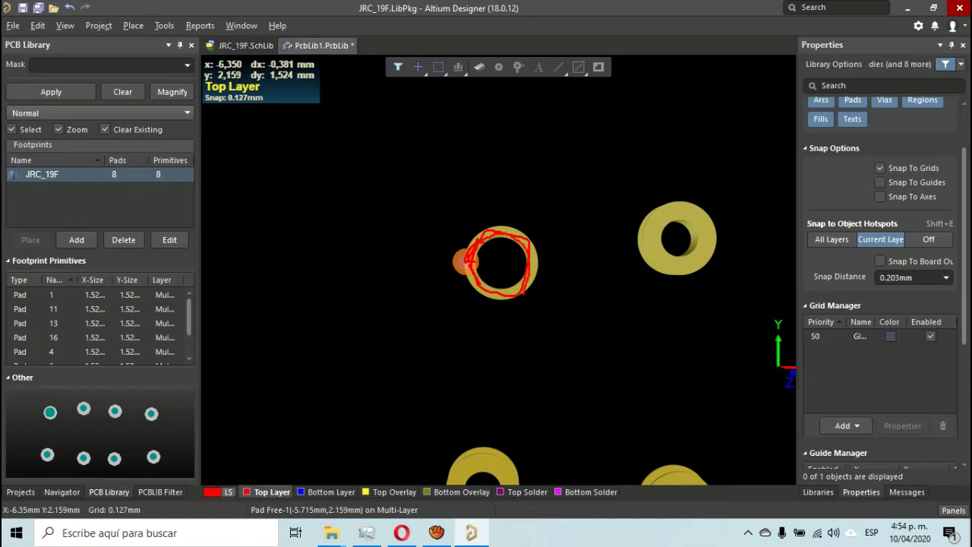
pyautogui.press('2')
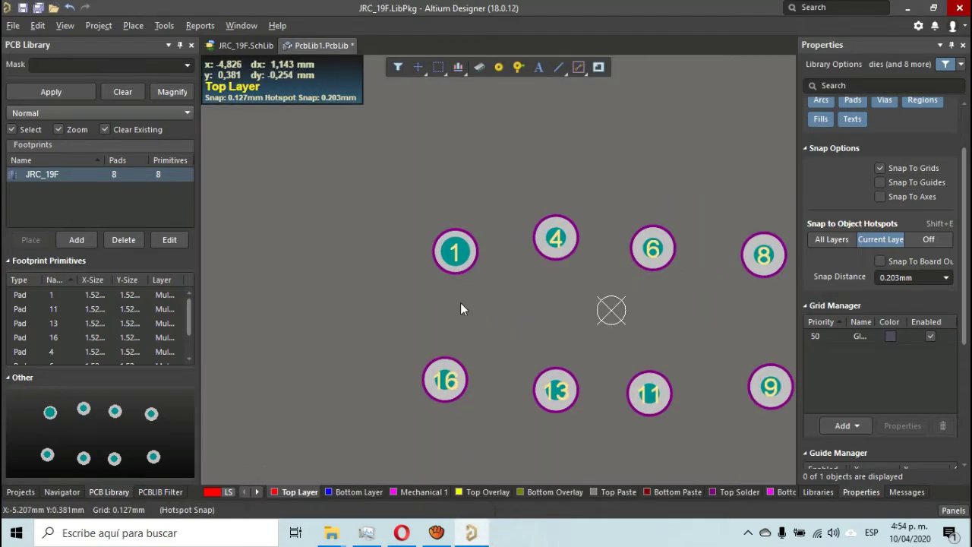
# - Select pad 1 and review its hole, size and shape properties
pyautogui.click(458, 258)
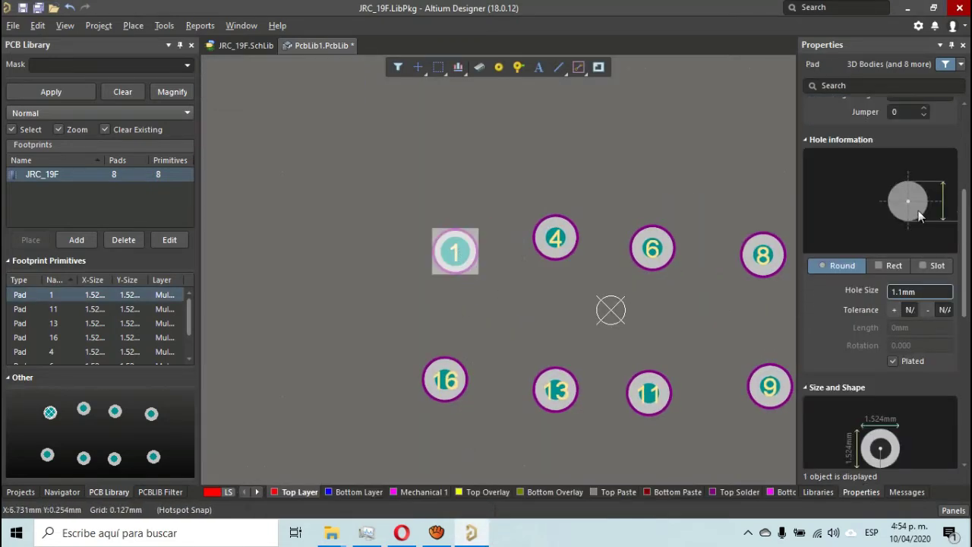
pyautogui.moveTo(964, 237); pyautogui.dragTo(969, 343)
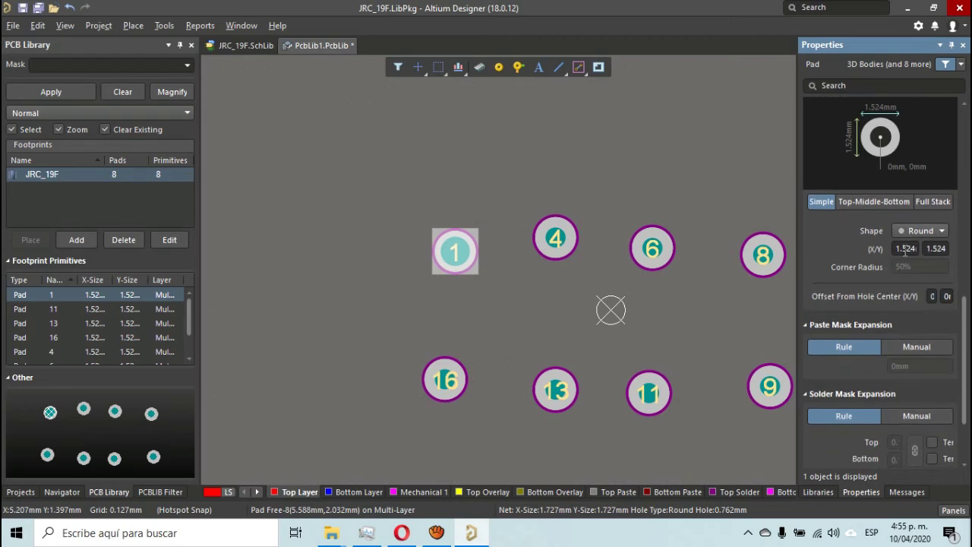
pyautogui.scroll(-1, 959, 341)
pyautogui.scroll(3, 908, 99)
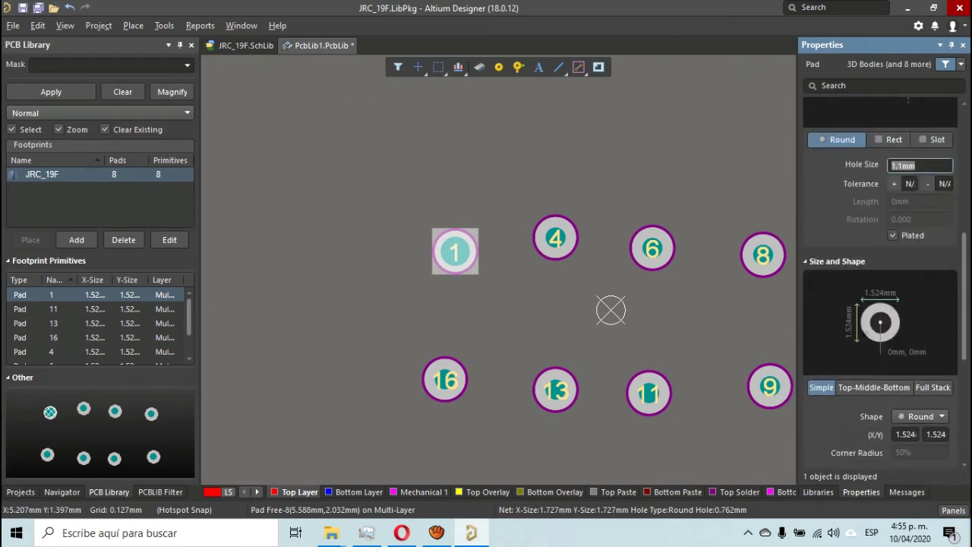
pyautogui.scroll(2, 909, 99)
pyautogui.scroll(5, 880, 289)
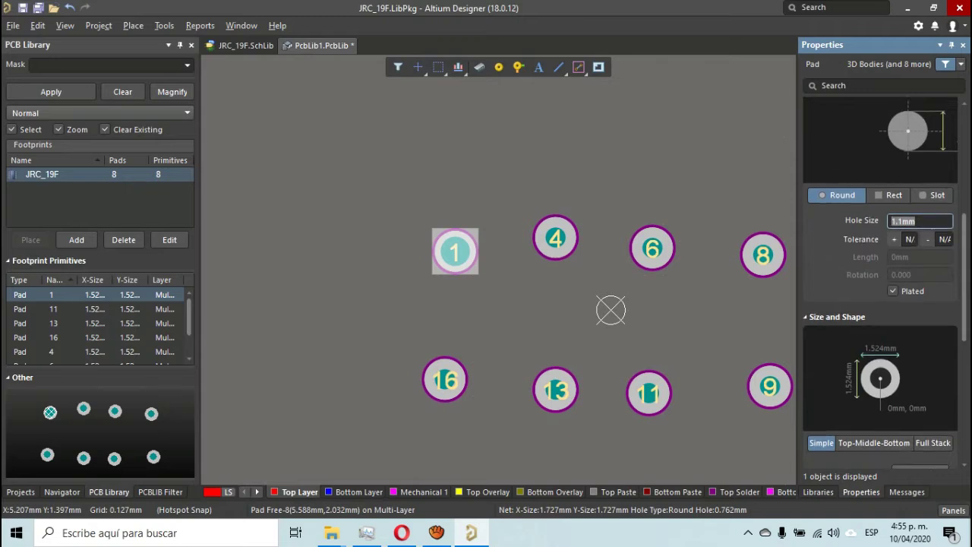
pyautogui.scroll(1, 944, 245)
pyautogui.scroll(-6, 945, 246)
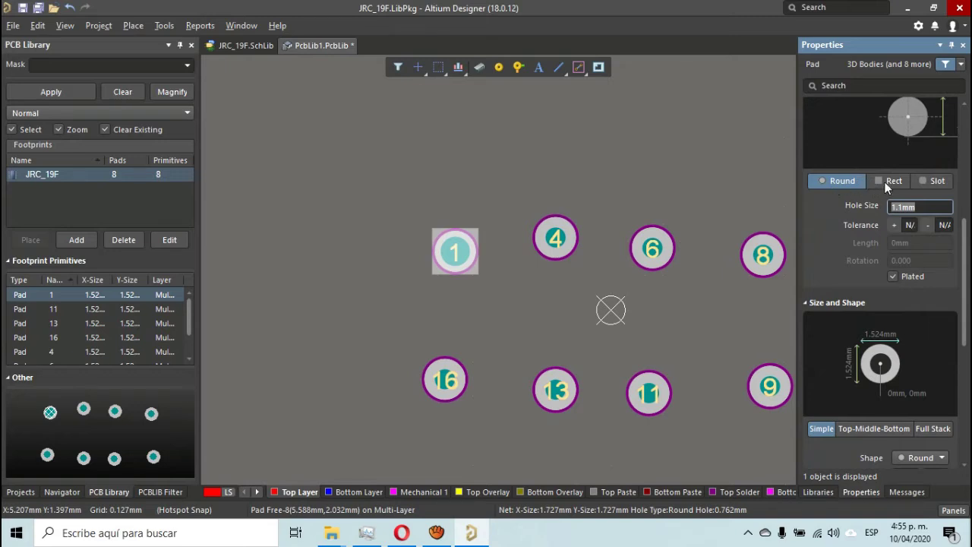
# - Try the Rect and Slot hole shapes on pad 1, then restore the Round hole
pyautogui.click(884, 183)
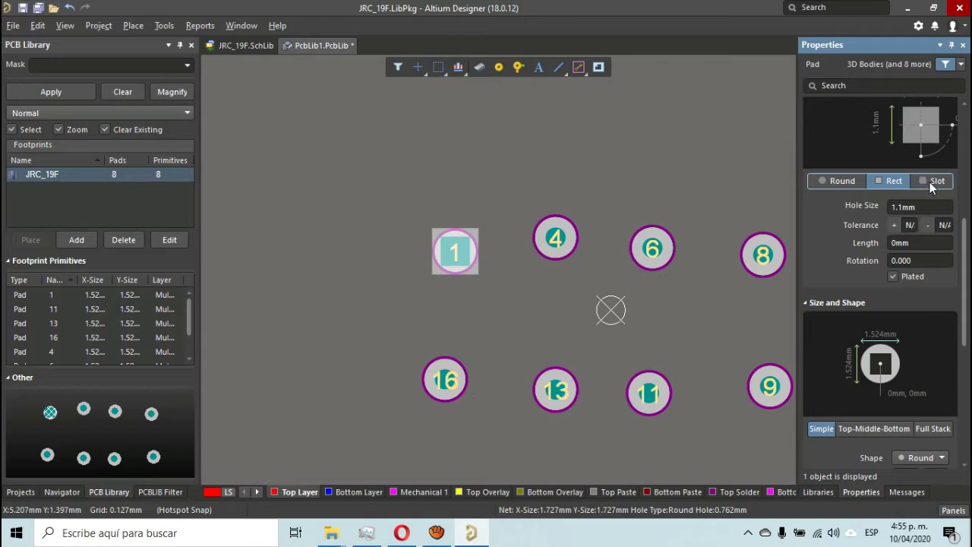
pyautogui.click(930, 181)
pyautogui.click(850, 181)
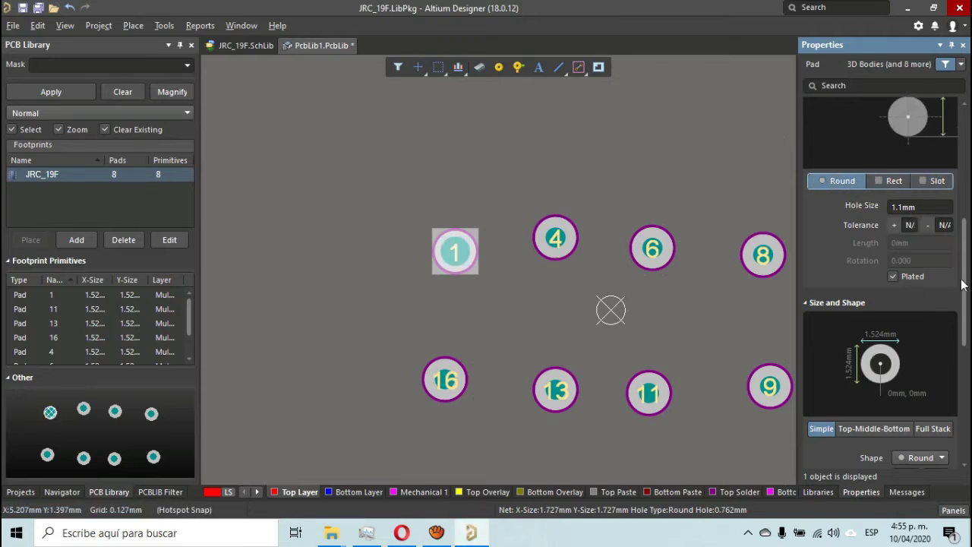
# - Try the Rectangular, Octagonal and Rounded Rectangle shapes on pad 1, then set its shape back to Round
pyautogui.scroll(-5, 968, 294)
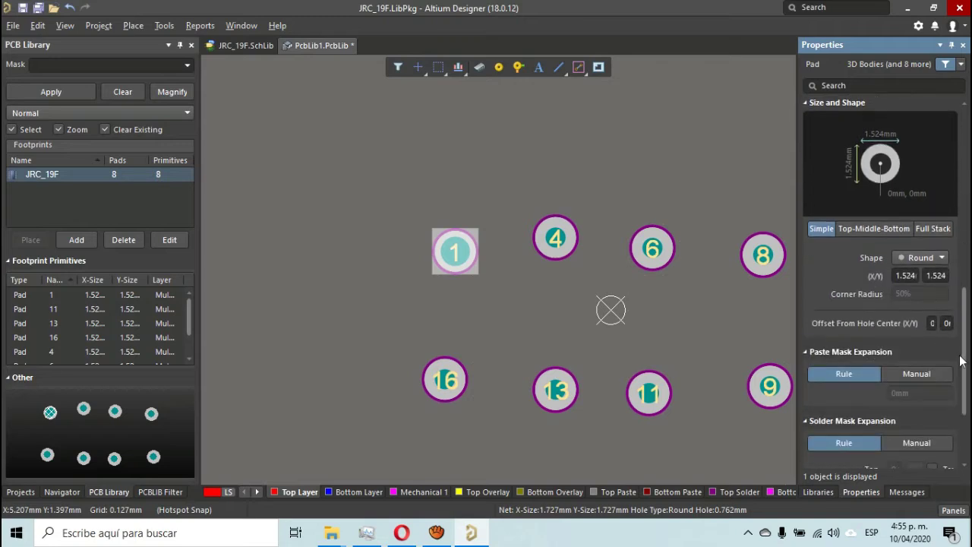
pyautogui.click(919, 260)
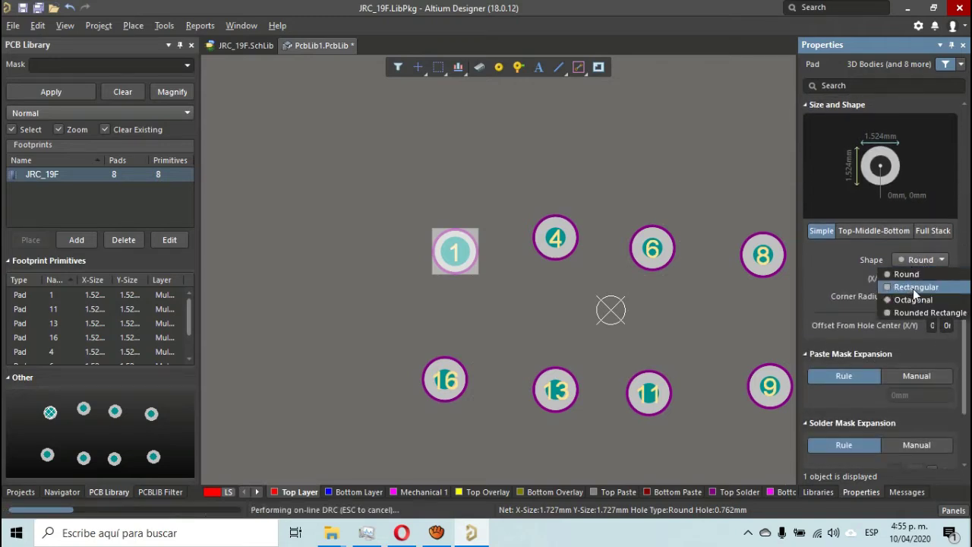
pyautogui.click(915, 287)
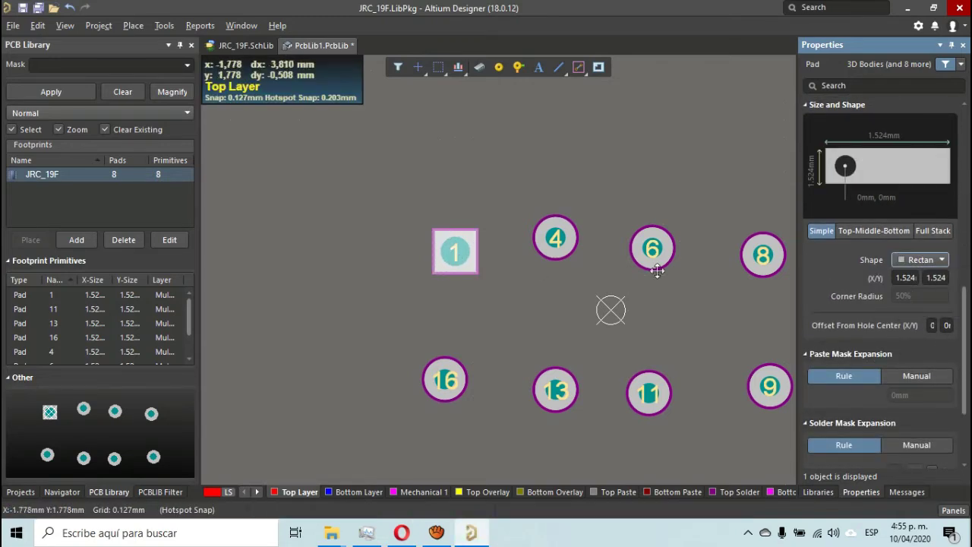
pyautogui.click(914, 260)
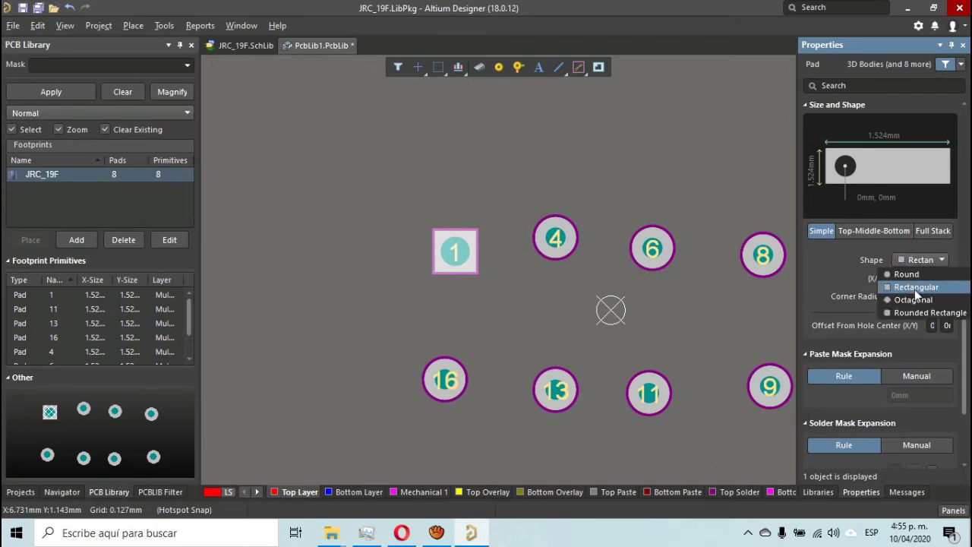
pyautogui.click(918, 290)
pyautogui.click(905, 259)
pyautogui.click(905, 296)
pyautogui.click(897, 260)
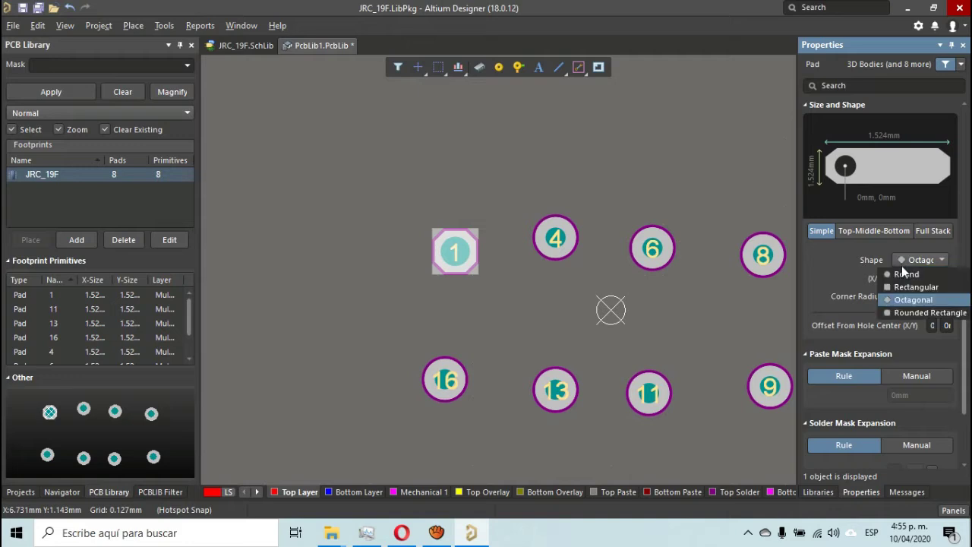
pyautogui.click(909, 304)
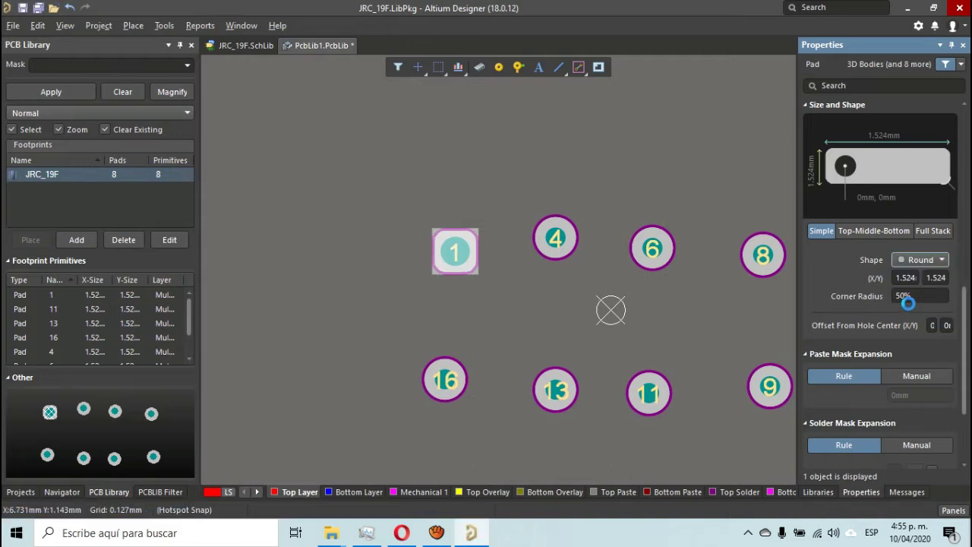
pyautogui.click(925, 261)
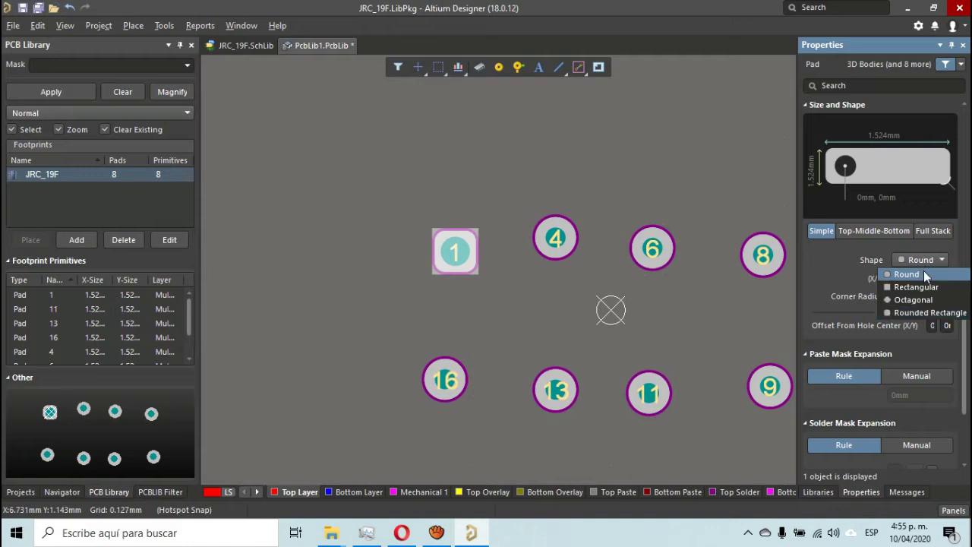
pyautogui.click(924, 272)
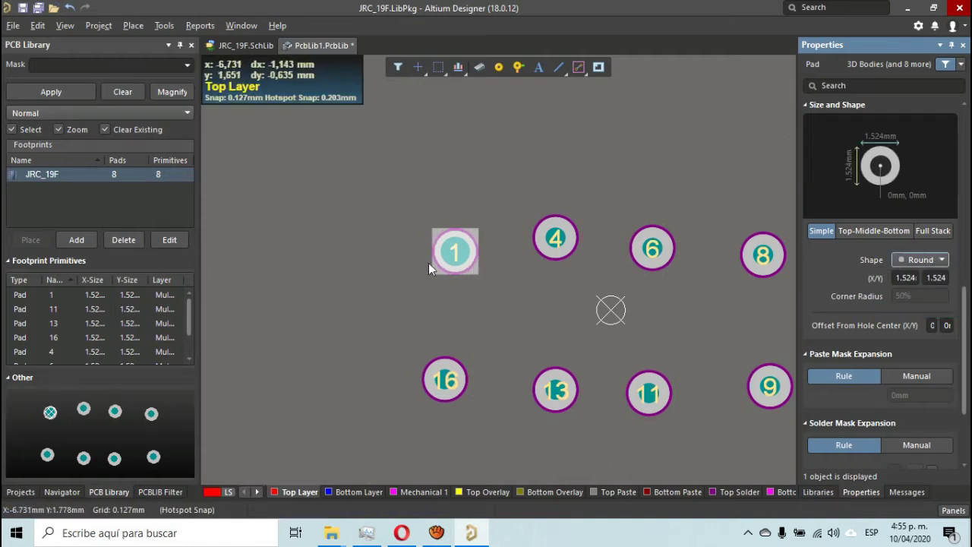
# - Change pad 1's shape to Rectangular and set both its X and Y sizes to 2 mm
pyautogui.click(905, 259)
pyautogui.click(912, 287)
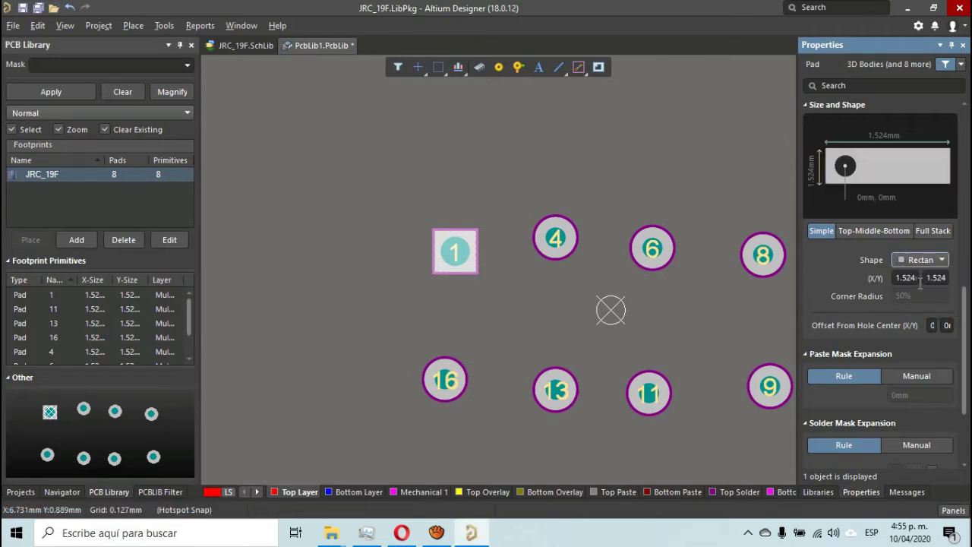
pyautogui.scroll(1, 966, 315)
pyautogui.moveTo(967, 315); pyautogui.dragTo(966, 331)
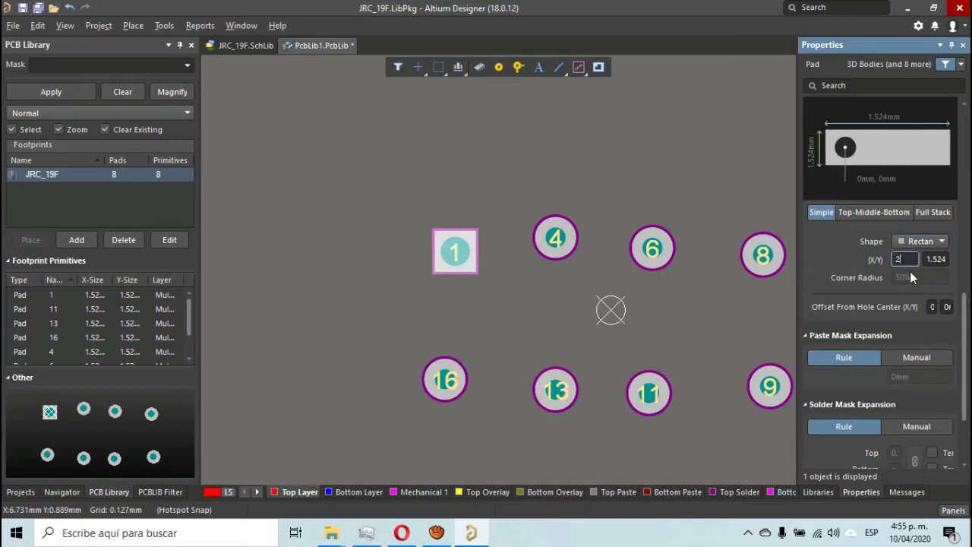
pyautogui.press('Return')
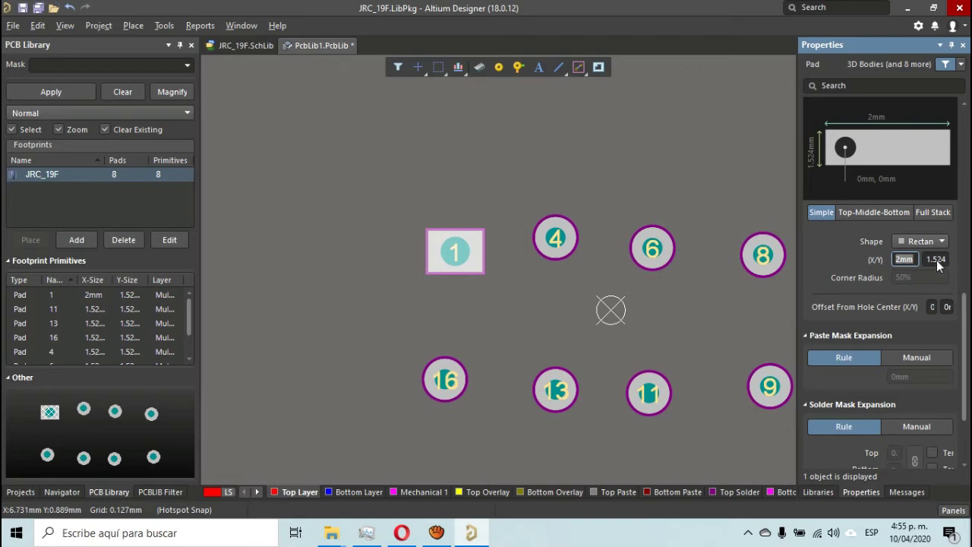
pyautogui.click(939, 261)
pyautogui.write('2')
pyautogui.press('Return')
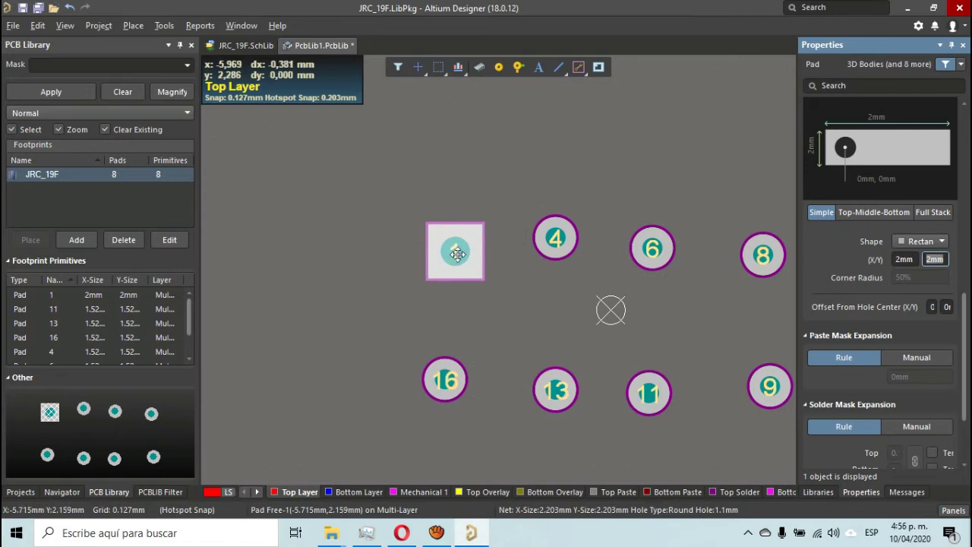
# - Set pad 1's Y size to 3 mm and check the pad in 3D before returning to 2D
pyautogui.write('3')
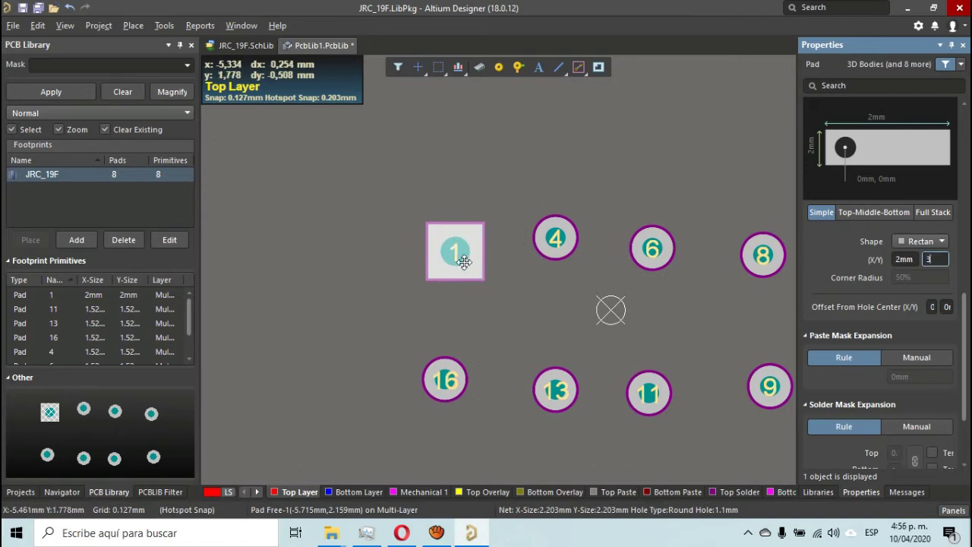
pyautogui.click(430, 183)
pyautogui.press('3')
pyautogui.keyDown('ctrl'); pyautogui.scroll(3, 444, 206); pyautogui.keyUp('ctrl')
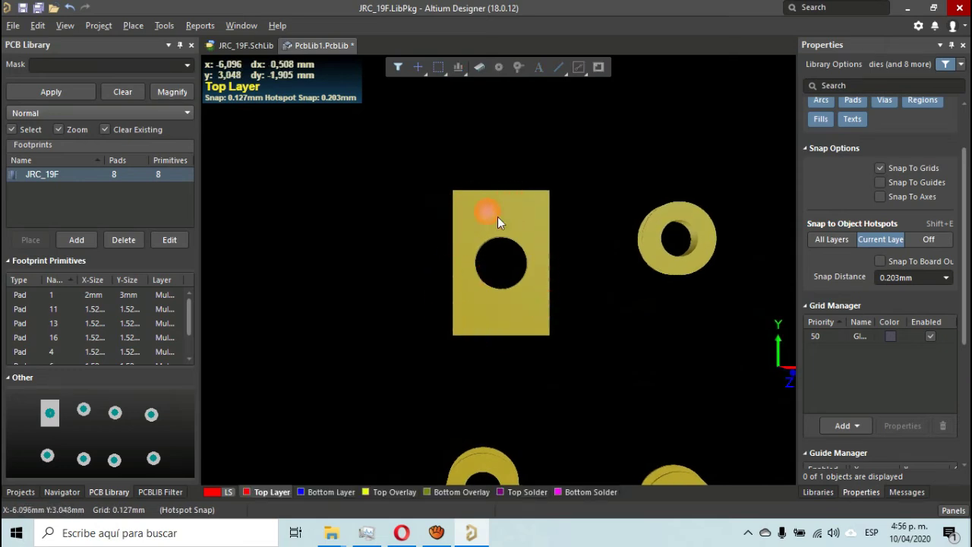
pyautogui.press('2')
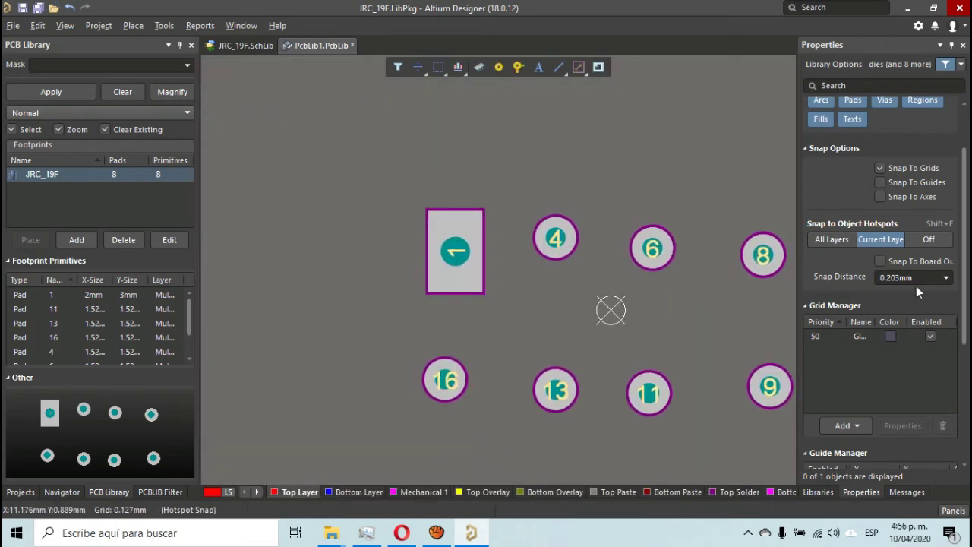
# - Set pad 1's X size to 1.7 mm
pyautogui.click(448, 250)
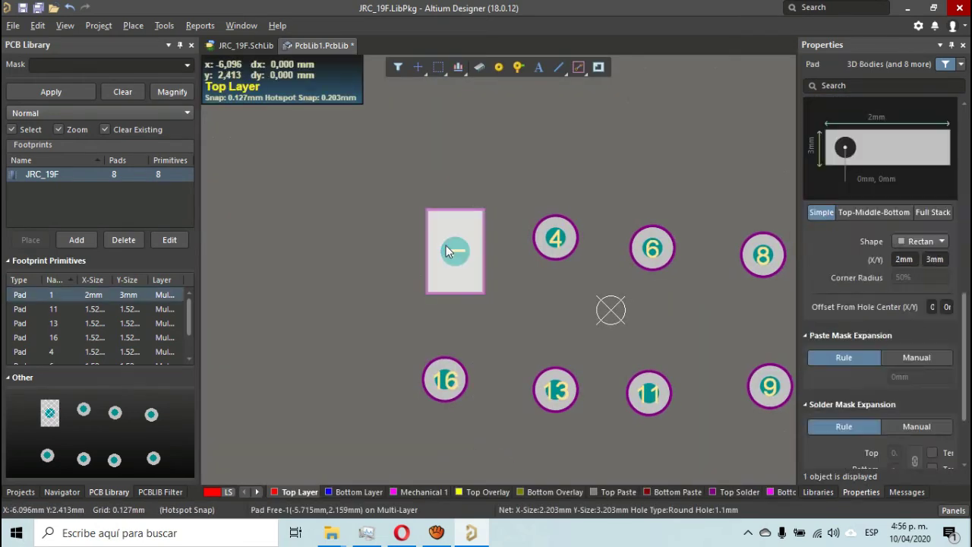
pyautogui.click(904, 259)
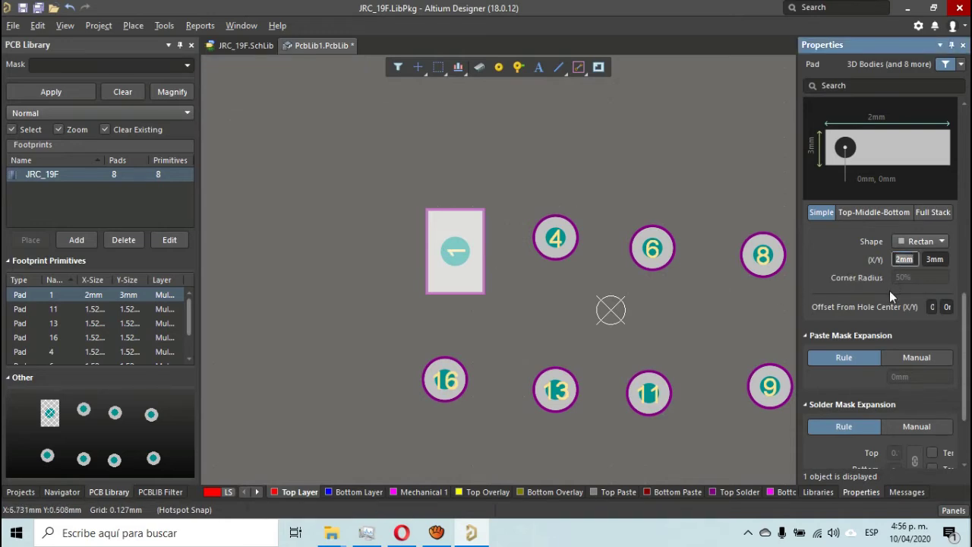
pyautogui.write('1.7')
pyautogui.press('Return')
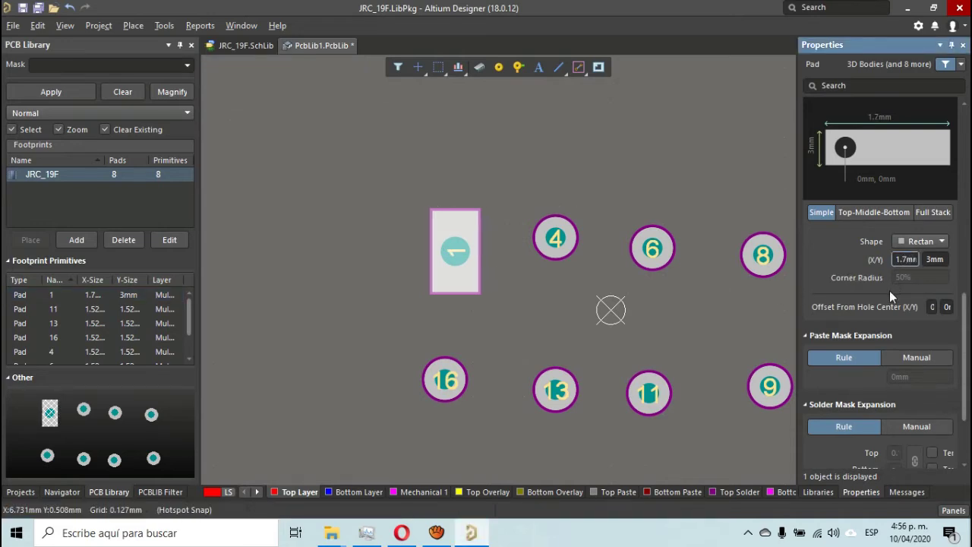
# - Set pad 1's Y size to 1.7 mm and deselect the pad
pyautogui.press('Tab')
pyautogui.write('1.7')
pyautogui.press('Return')
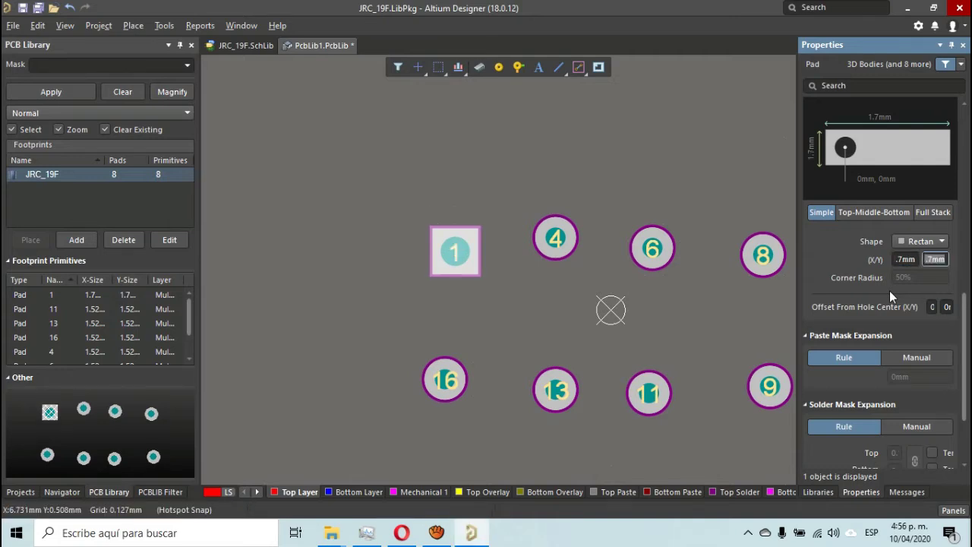
pyautogui.click(698, 296)
pyautogui.moveTo(704, 300); pyautogui.dragTo(589, 273, button='right')
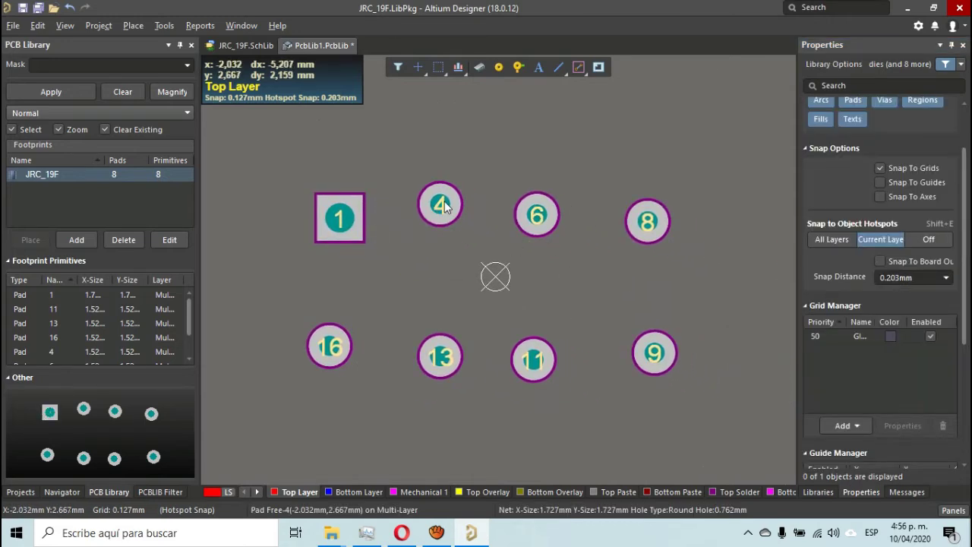
# - Set both the X and Y sizes of pad 4 to 1.7 mm
pyautogui.click(444, 202)
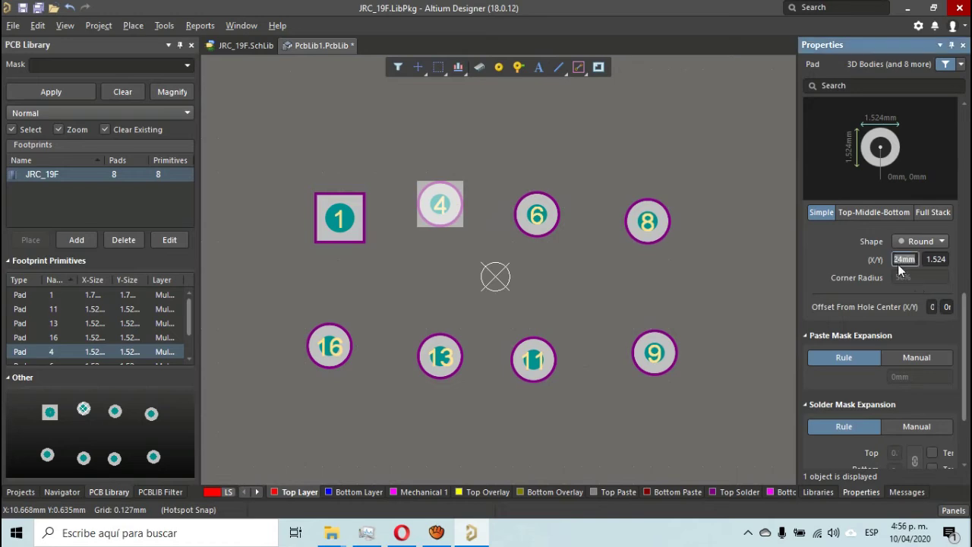
pyautogui.write('1.7')
pyautogui.hotkey('shift', 'Left')
pyautogui.hotkey('shift', 'Left')
pyautogui.hotkey('shift', 'Left')
pyautogui.hotkey('ctrl', 'c')
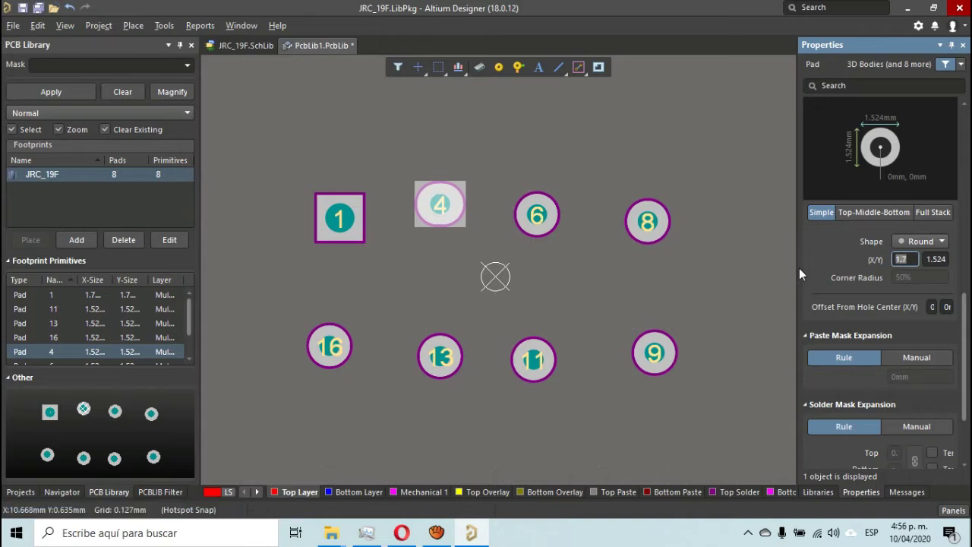
pyautogui.press('Tab')
pyautogui.hotkey('ctrl', 'v')
pyautogui.press('Return')
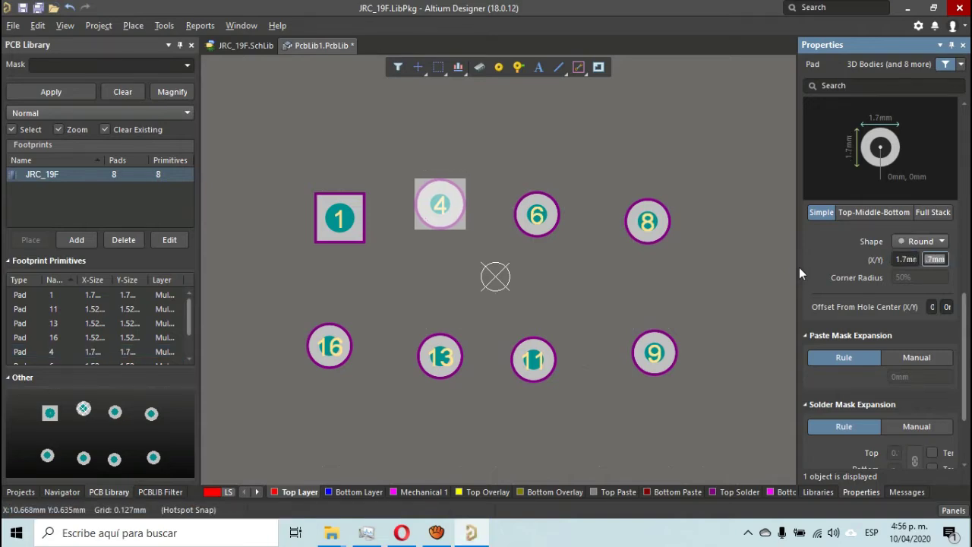
# - Set pad 6's X and Y sizes to 1.7 mm, reusing the copied value
pyautogui.click(540, 225)
pyautogui.click(906, 259)
pyautogui.hotkey('ctrl', 'v')
pyautogui.press('Tab')
pyautogui.hotkey('ctrl', 'v')
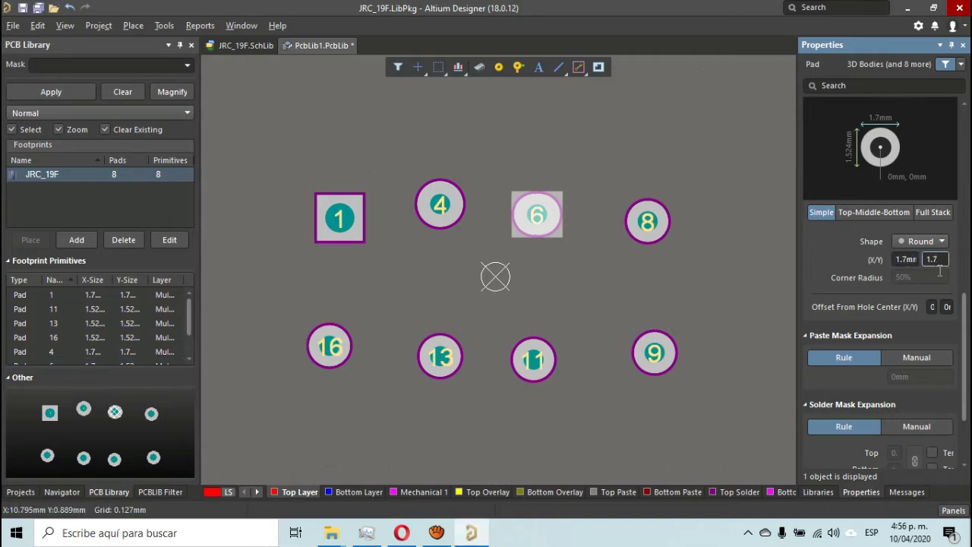
pyautogui.press('Return')
# - Give pad 8 X and Y sizes of 1.7 mm using the copied value, and deselect it
pyautogui.click(651, 237)
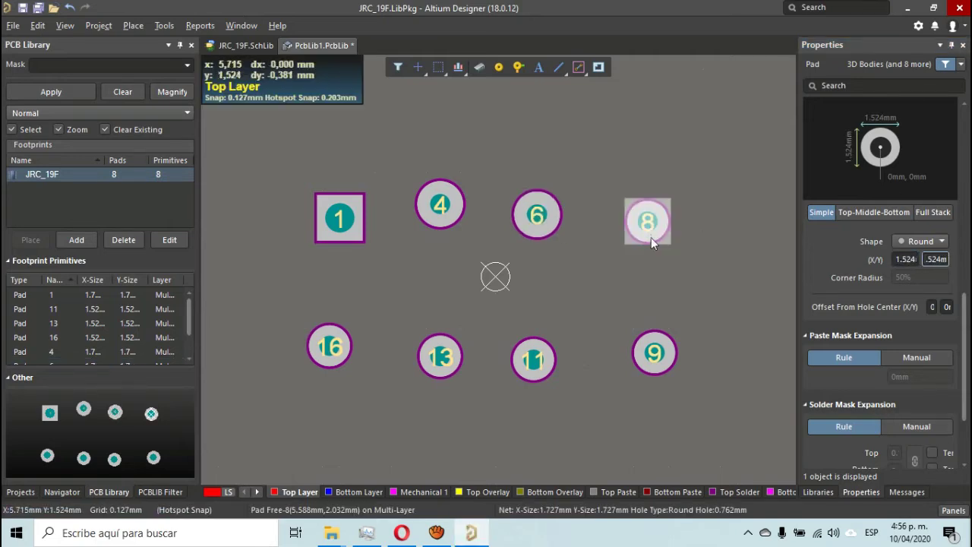
pyautogui.click(907, 259)
pyautogui.hotkey('ctrl', 'v')
pyautogui.press('Tab')
pyautogui.hotkey('ctrl', 'v')
pyautogui.press('Return')
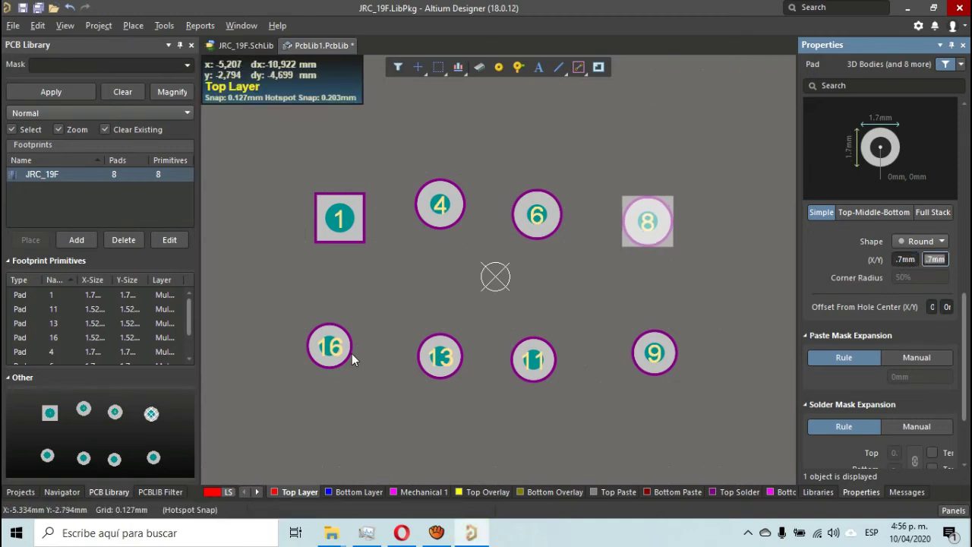
pyautogui.click(426, 304)
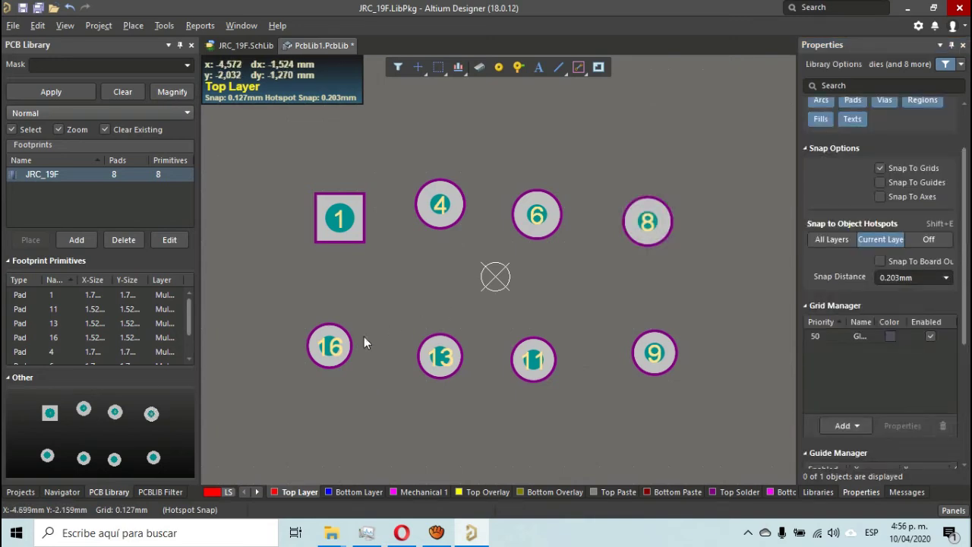
# - Use Find Similar Objects on pad 16 to select all pads with the same X size
pyautogui.click(331, 357)
pyautogui.rightClick(329, 346)
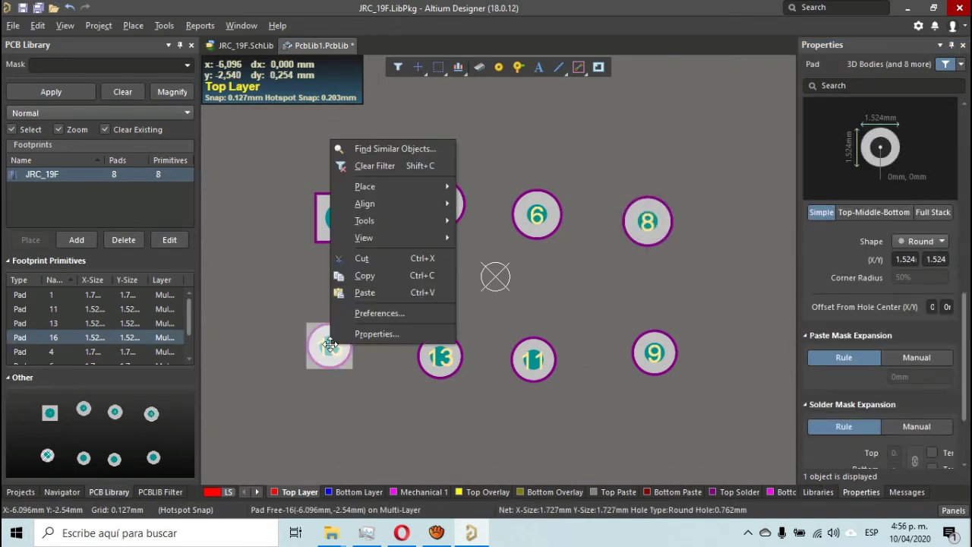
pyautogui.click(407, 149)
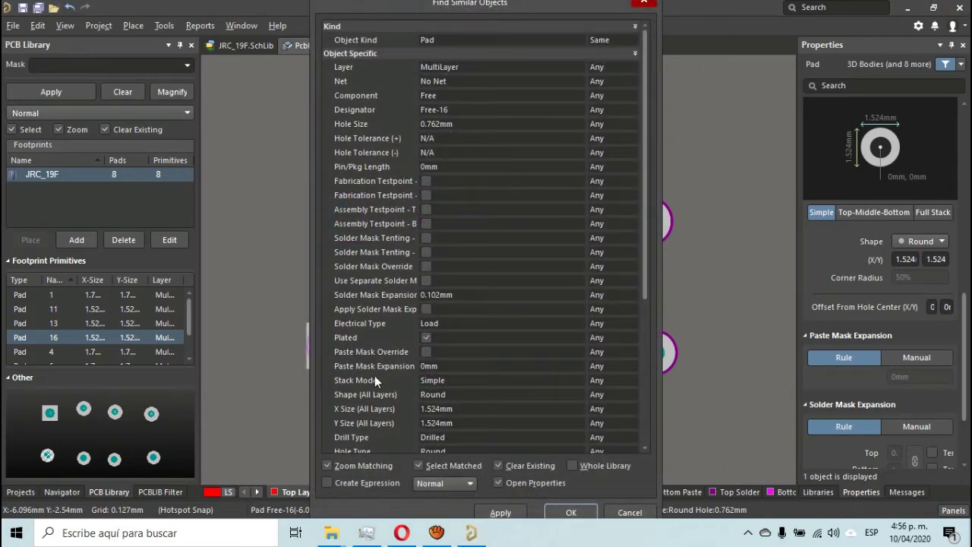
pyautogui.moveTo(389, 10); pyautogui.dragTo(483, 18)
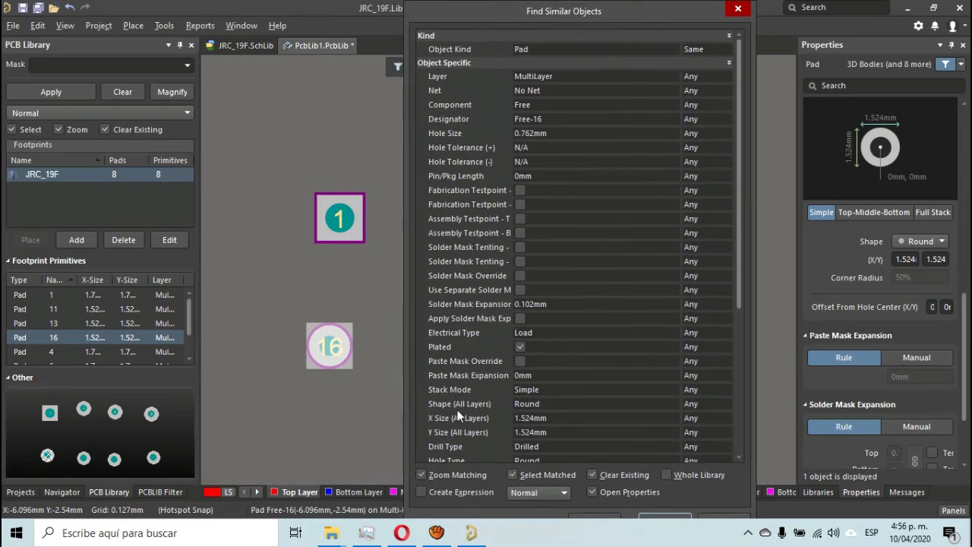
pyautogui.click(702, 419)
pyautogui.click(725, 418)
pyautogui.click(700, 441)
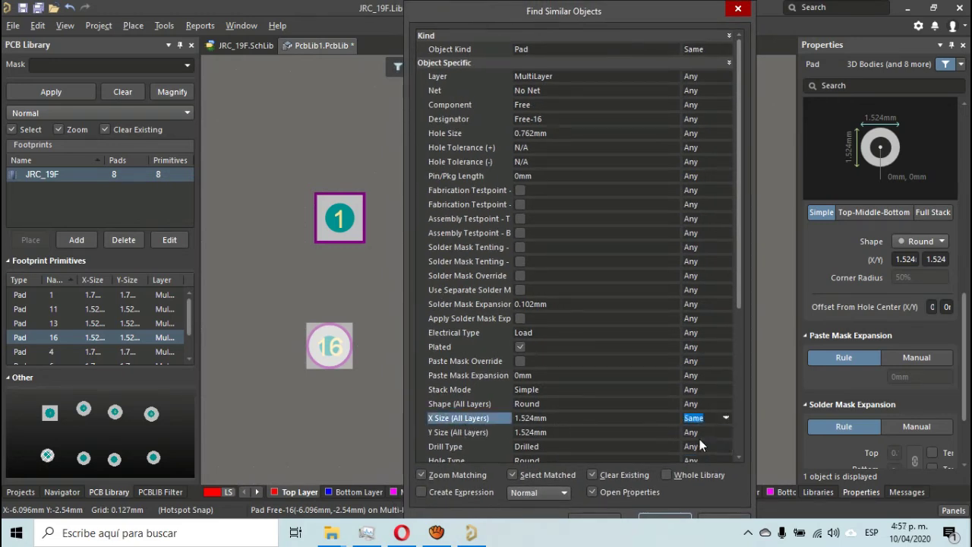
pyautogui.click(678, 520)
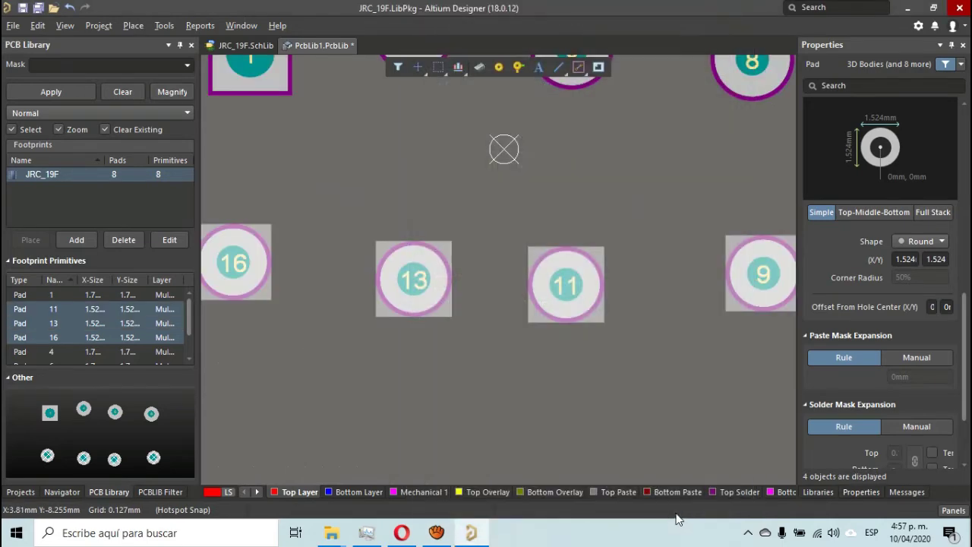
# - Set the X and Y sizes of the selected pads 16, 13, 11 and 9 to 1.7 mm together
pyautogui.keyDown('ctrl'); pyautogui.scroll(-1, 628, 155); pyautogui.keyUp('ctrl')
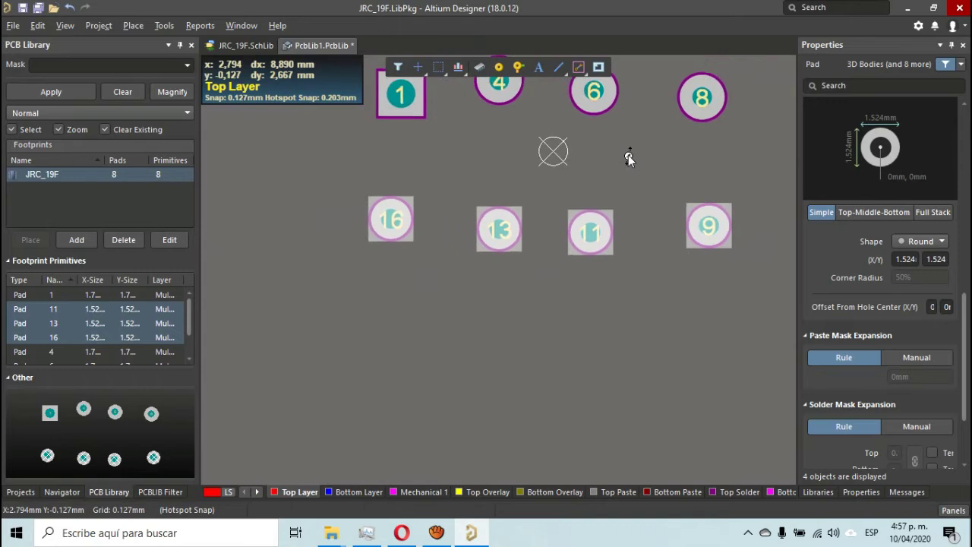
pyautogui.moveTo(631, 154); pyautogui.dragTo(572, 239, button='right')
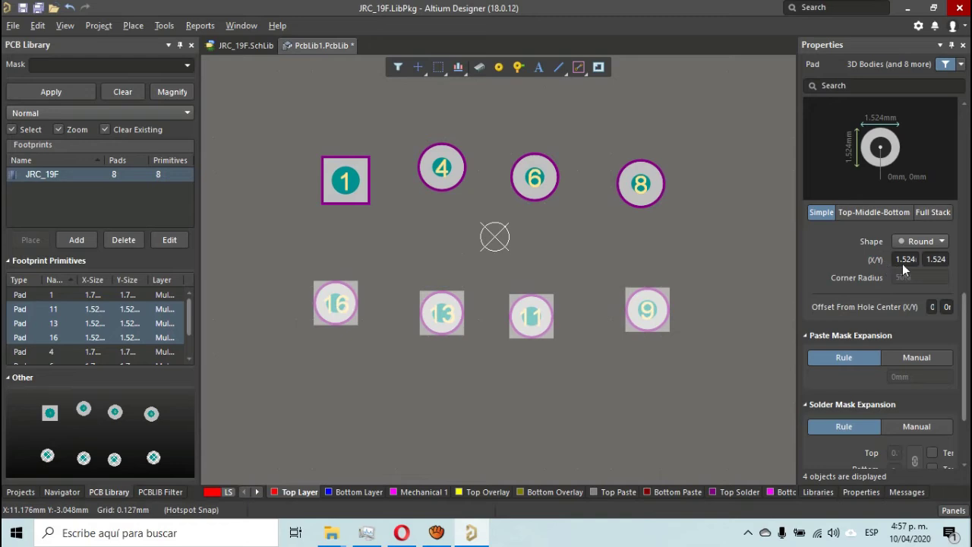
pyautogui.moveTo(966, 313); pyautogui.dragTo(966, 306)
pyautogui.write('1.7')
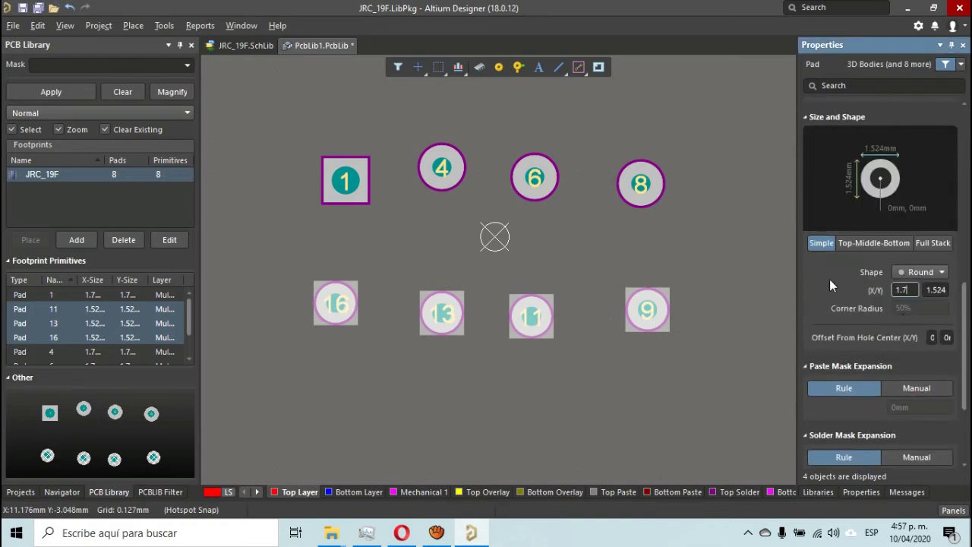
pyautogui.press('Return')
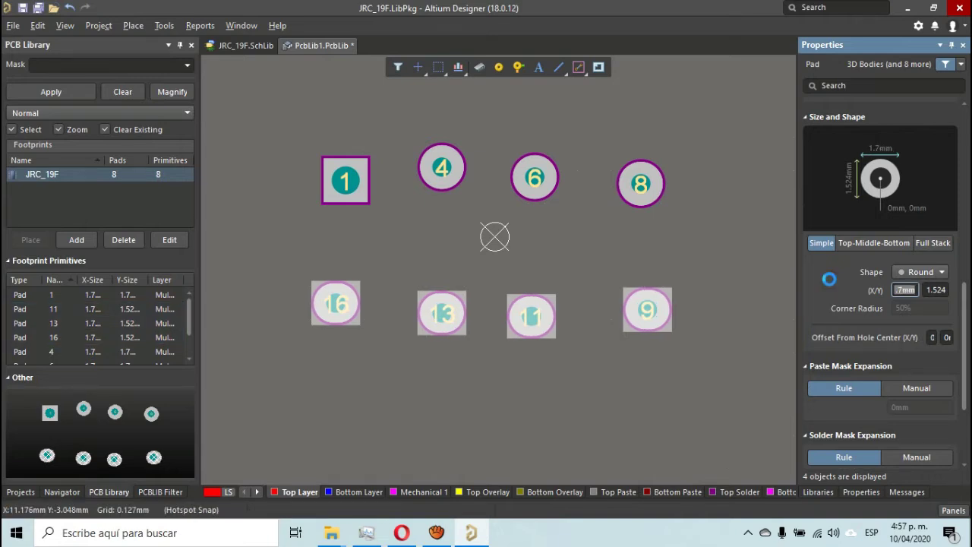
pyautogui.click(928, 289)
pyautogui.write('1.7')
pyautogui.press('Return')
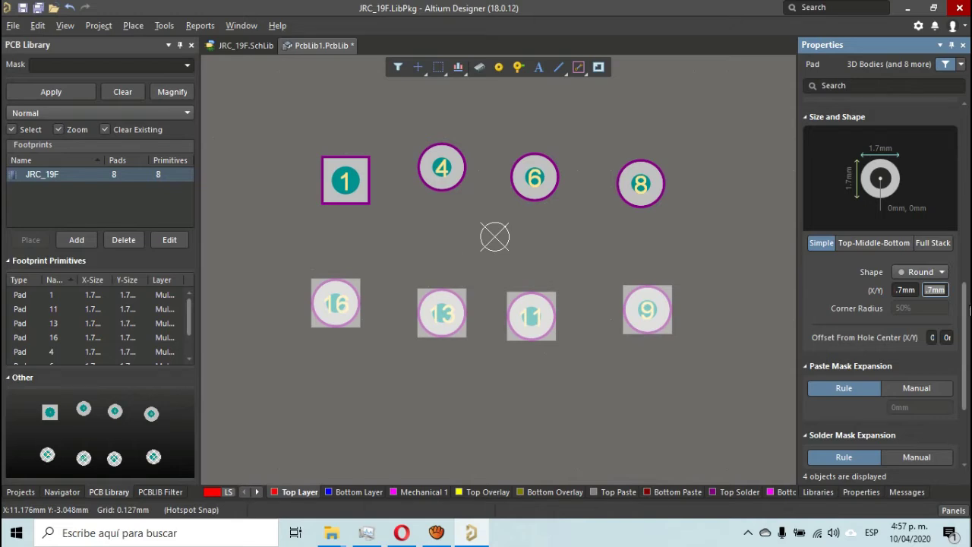
pyautogui.click(414, 186)
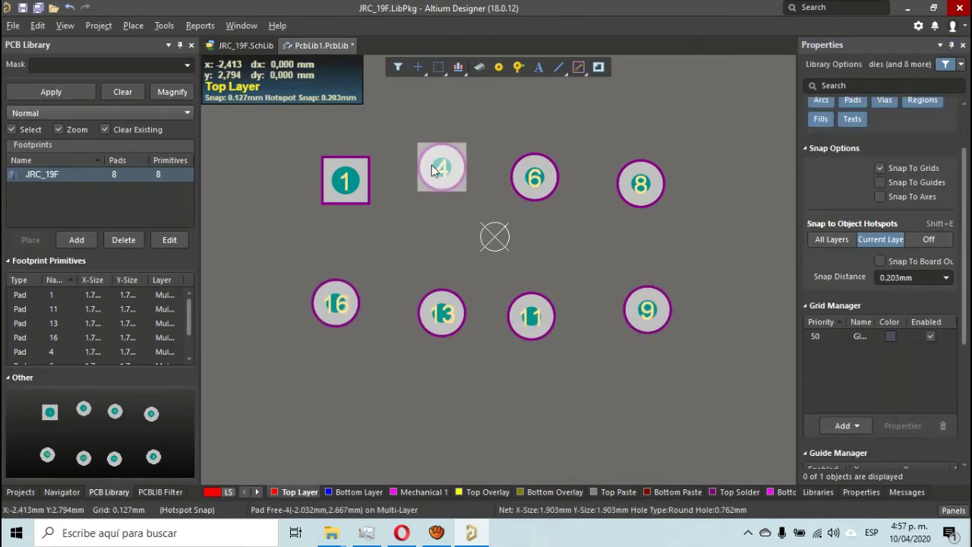
# - Use Find Similar Objects on pad 4 to select all pads with the same hole size
pyautogui.click(434, 170)
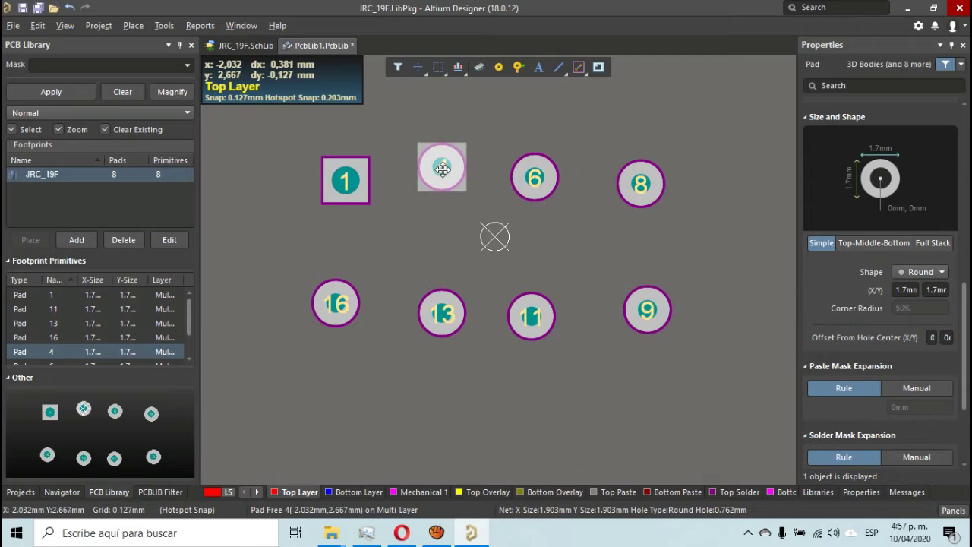
pyautogui.rightClick(443, 169)
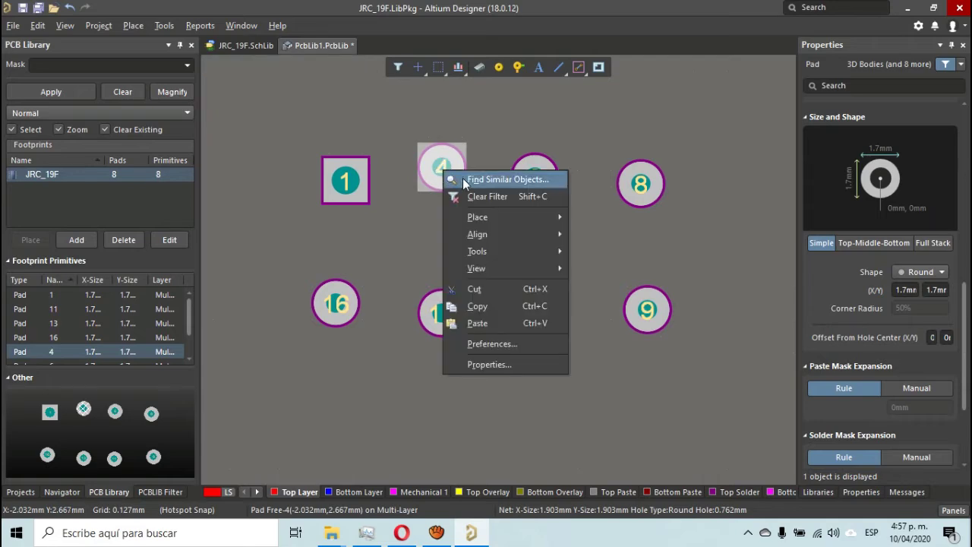
pyautogui.click(465, 179)
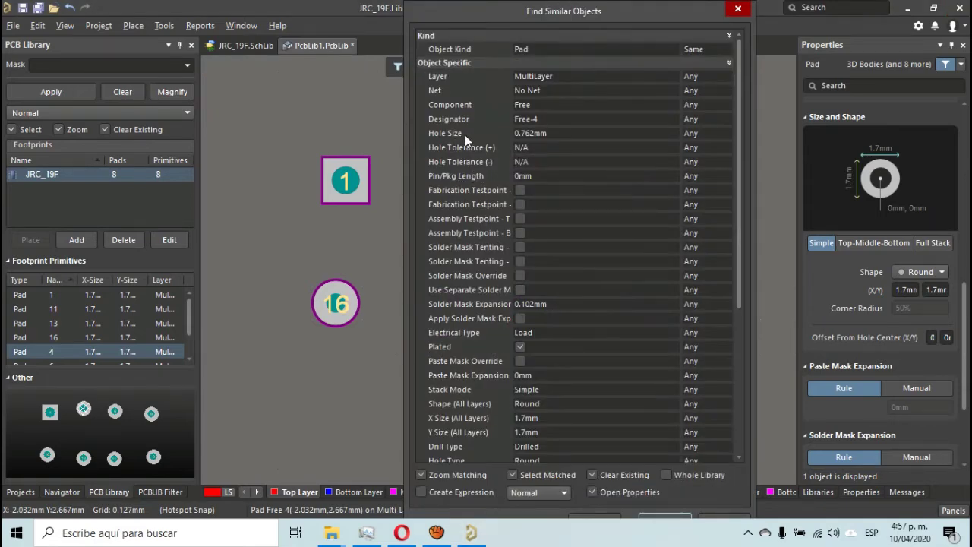
pyautogui.click(697, 135)
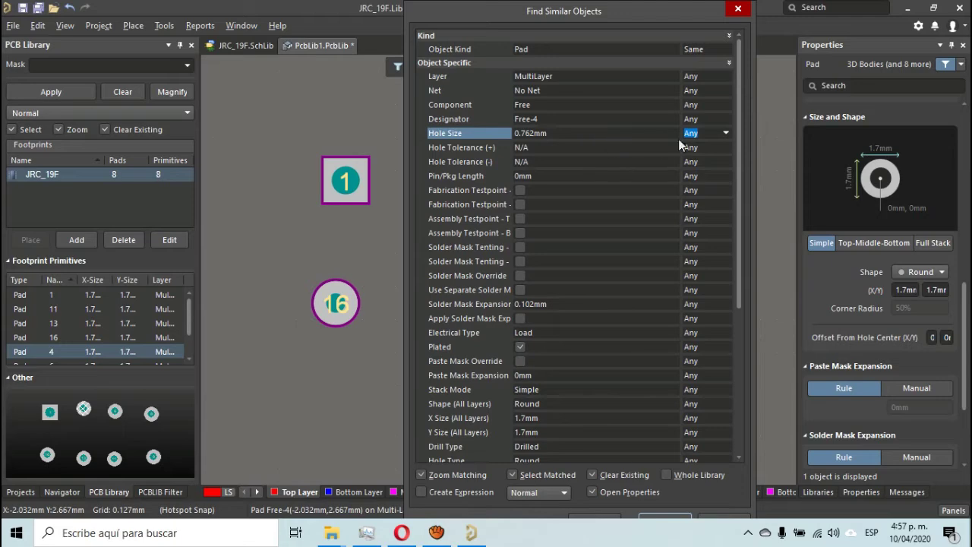
pyautogui.click(726, 134)
pyautogui.click(713, 157)
pyautogui.click(663, 521)
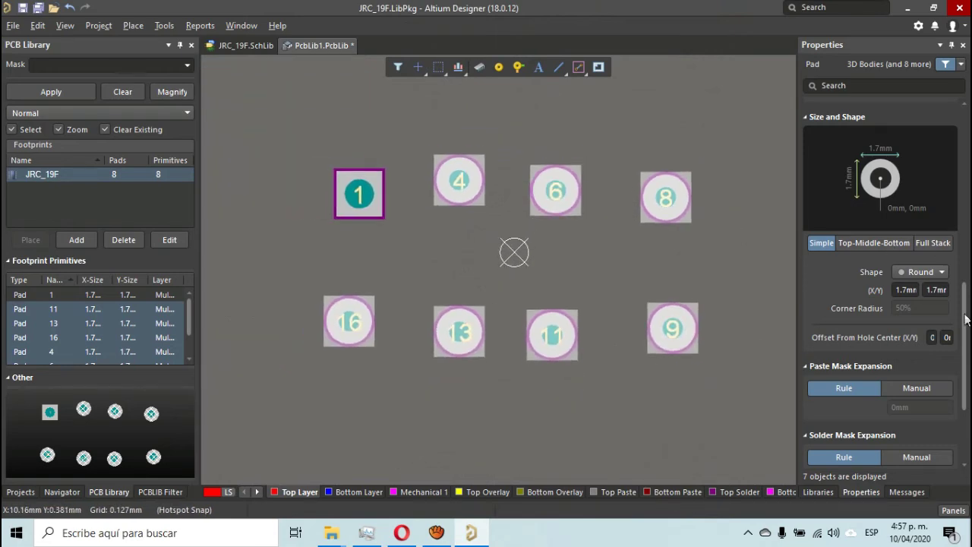
# - Set the hole size of the seven selected round pads to 1.1 mm and clear the selection
pyautogui.moveTo(967, 319); pyautogui.dragTo(969, 249)
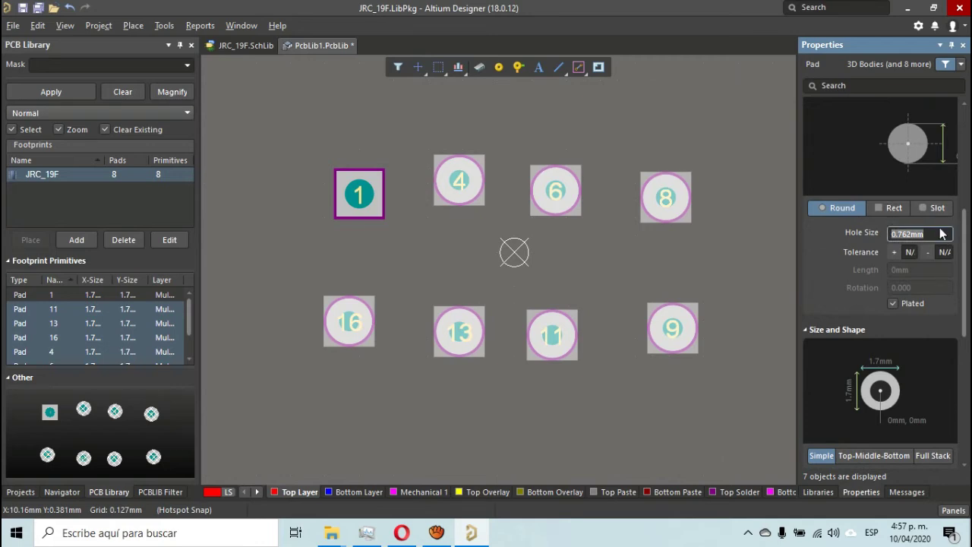
pyautogui.write('1.1')
pyautogui.press('Return')
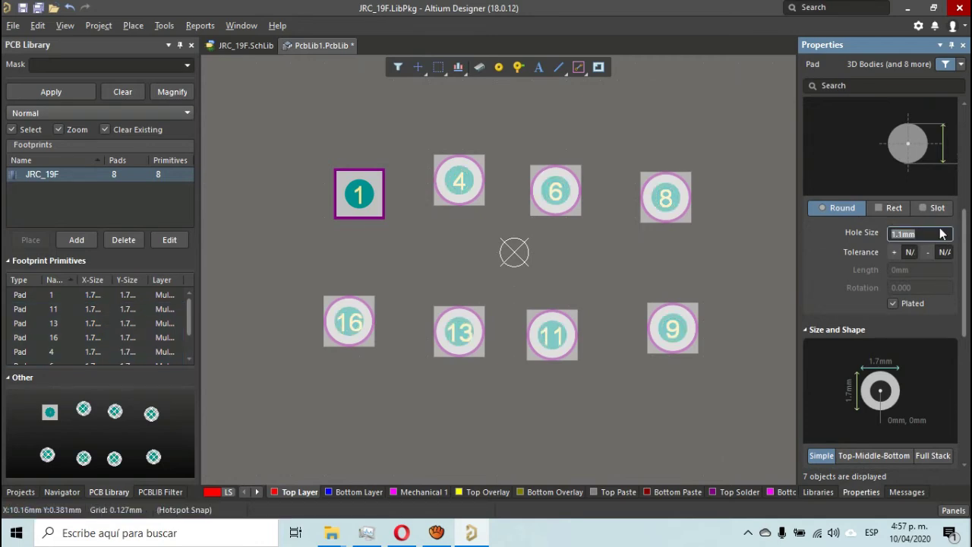
pyautogui.click(379, 248)
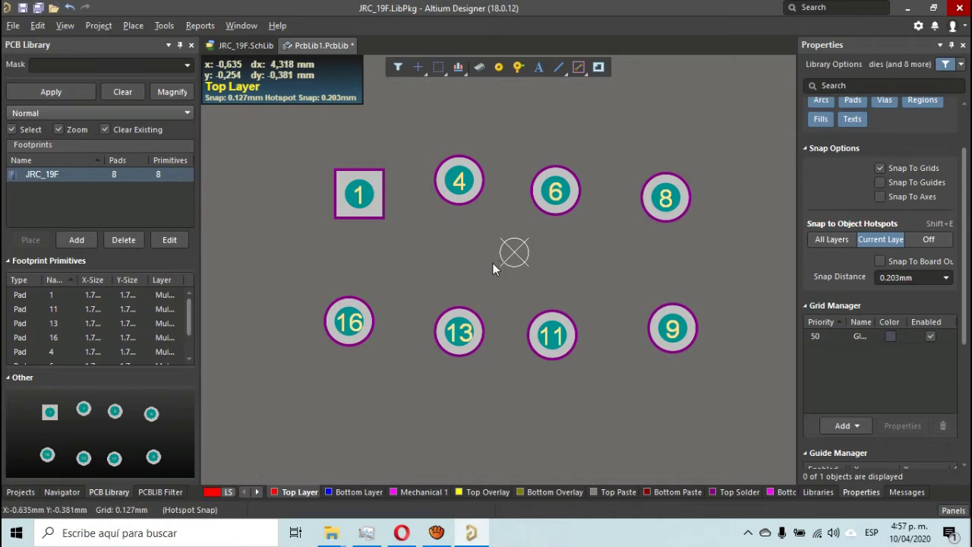
# - Switch to the JRC-19F datasheet in Opera, examine the first hole column in the mounting diagram, and return to Altium Designer
pyautogui.moveTo(479, 230); pyautogui.dragTo(420, 242, button='right')
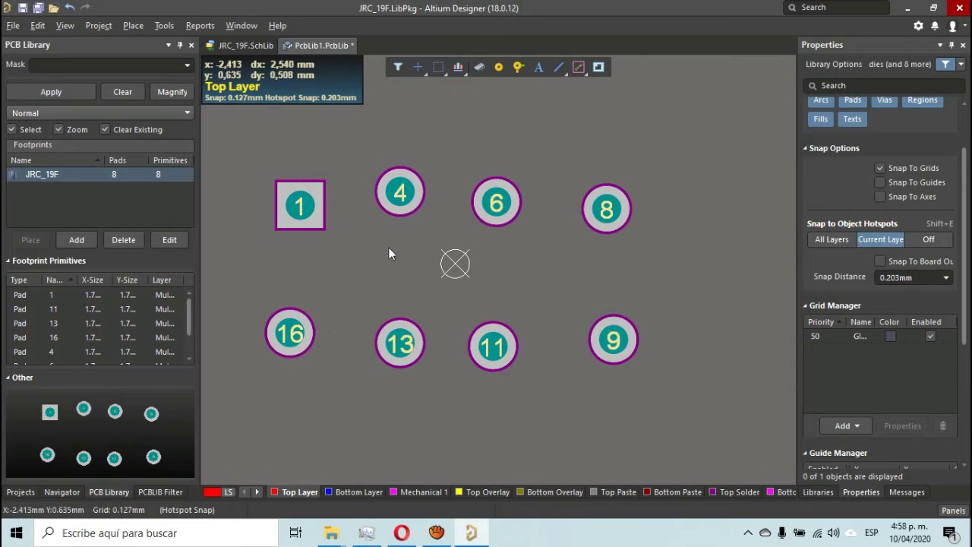
pyautogui.moveTo(380, 268); pyautogui.dragTo(482, 263, button='right')
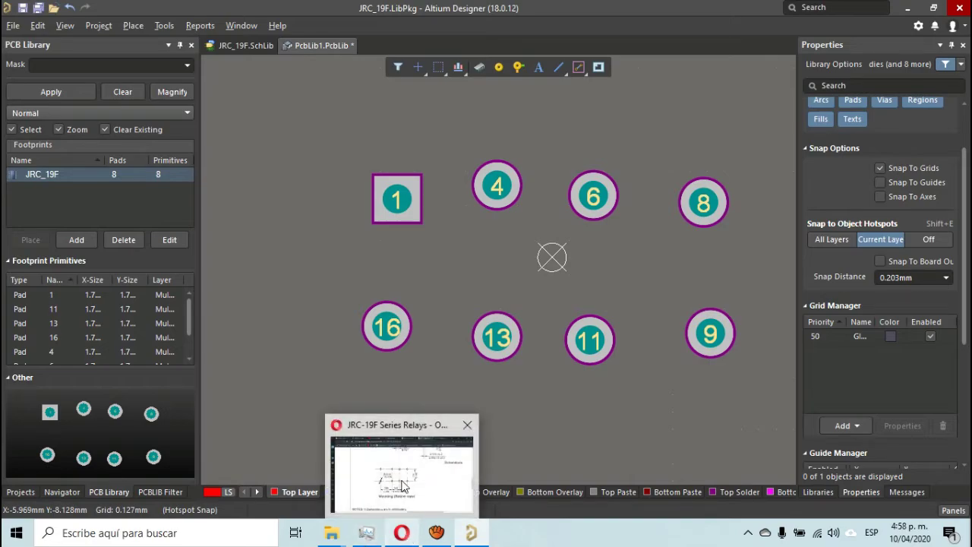
pyautogui.click(403, 537)
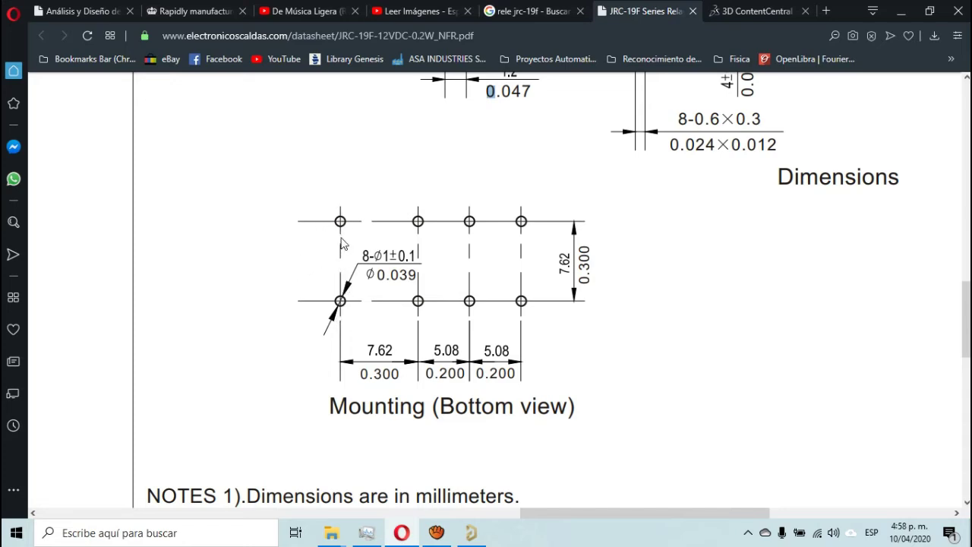
pyautogui.moveTo(332, 207)
pyautogui.mouseDown()
pyautogui.moveTo(325, 332)
pyautogui.moveTo(360, 287)
pyautogui.moveTo(318, 204)
pyautogui.mouseUp()
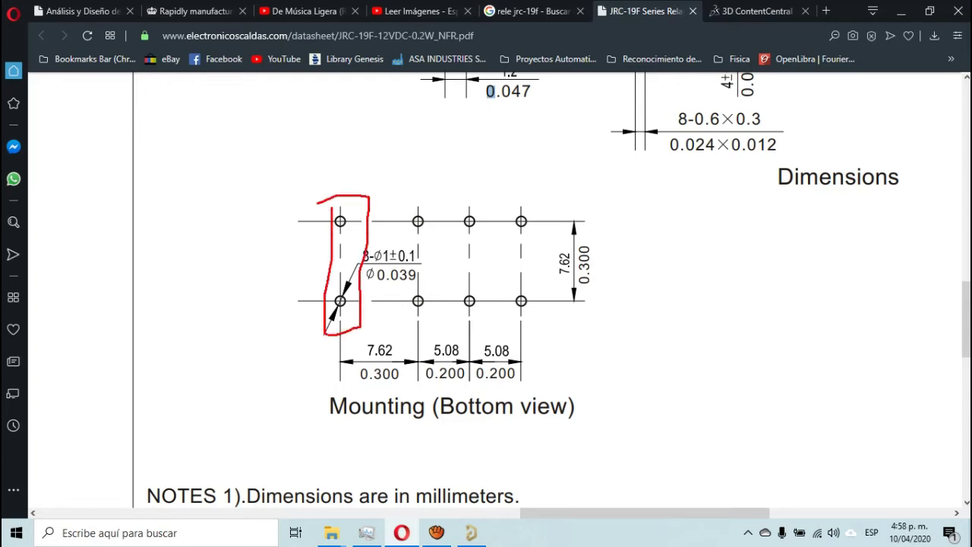
pyautogui.hotkey('alt', 'Tab')
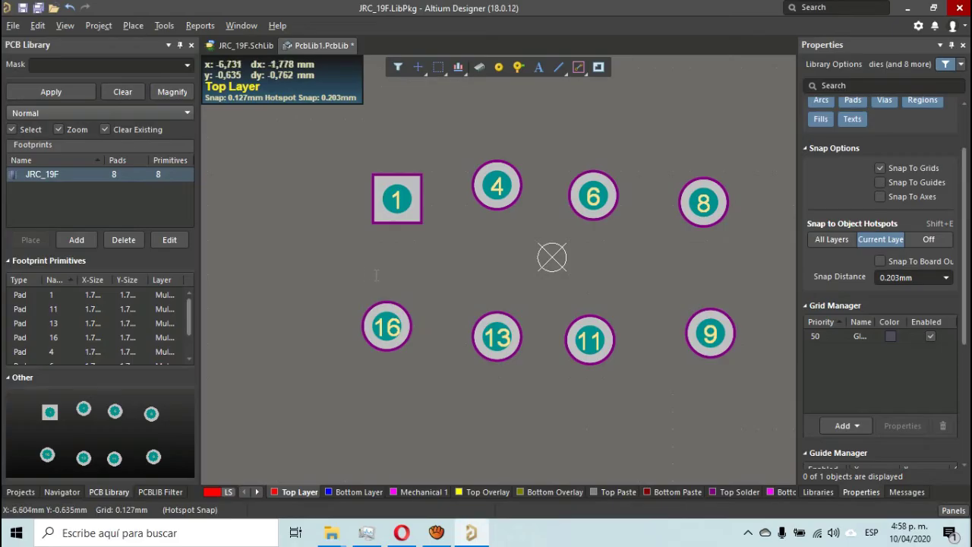
# - Move pad 1 sideways, away from the space above pad 16
pyautogui.keyDown('ctrl'); pyautogui.scroll(3, 392, 255); pyautogui.keyUp('ctrl')
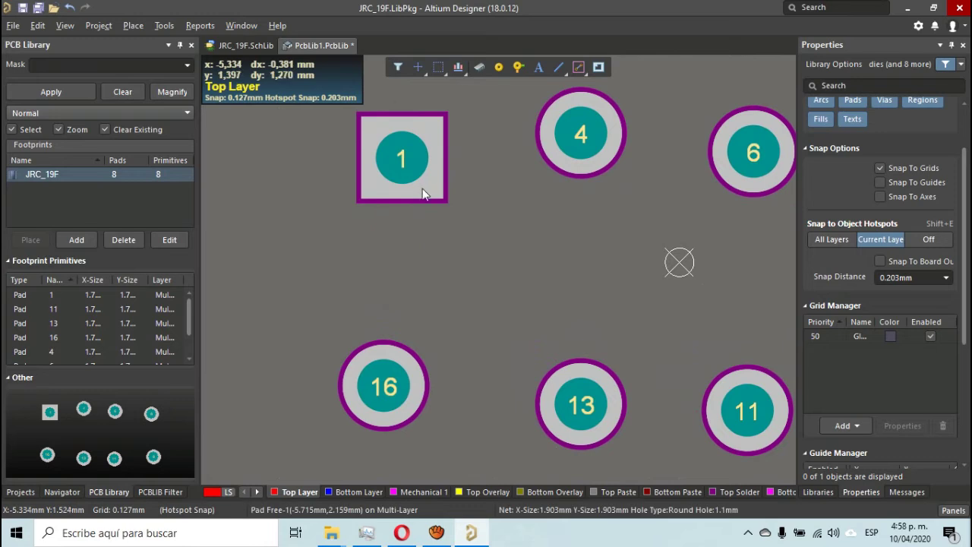
pyautogui.keyDown('ctrl'); pyautogui.scroll(-3, 515, 213); pyautogui.keyUp('ctrl')
pyautogui.moveTo(473, 219); pyautogui.dragTo(325, 182)
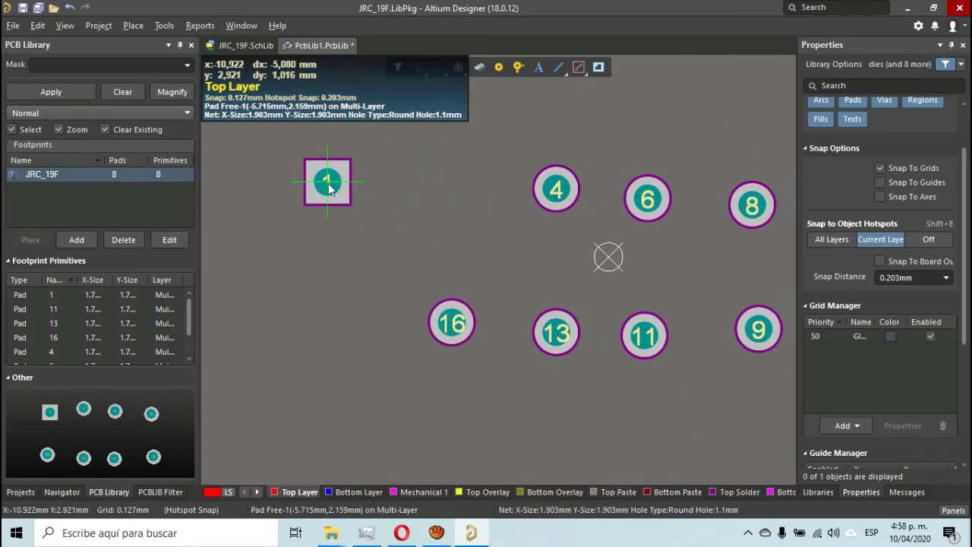
# - Draw a vertical line on the Top Overlay layer, about 3.18 mm long, upward from the centre of pad 16
pyautogui.click(558, 68)
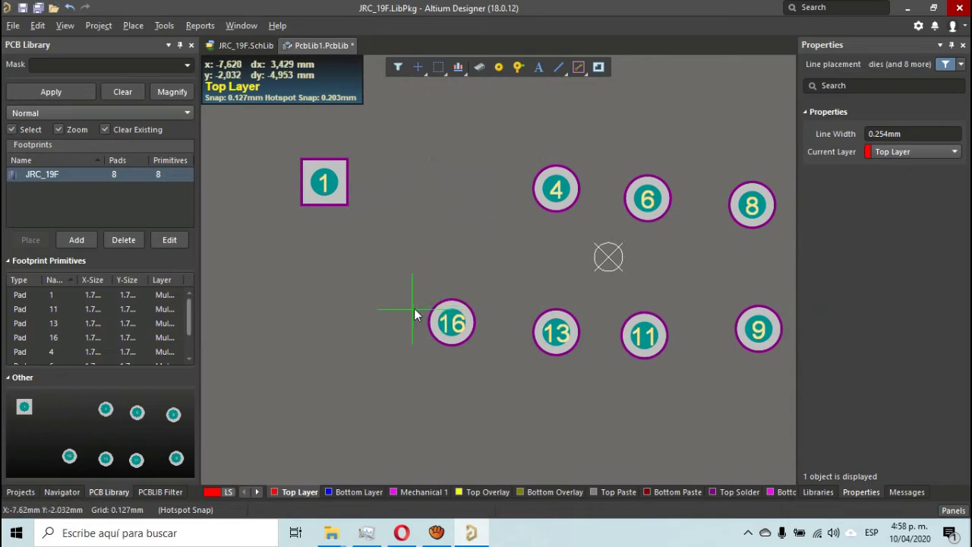
pyautogui.press('Tab')
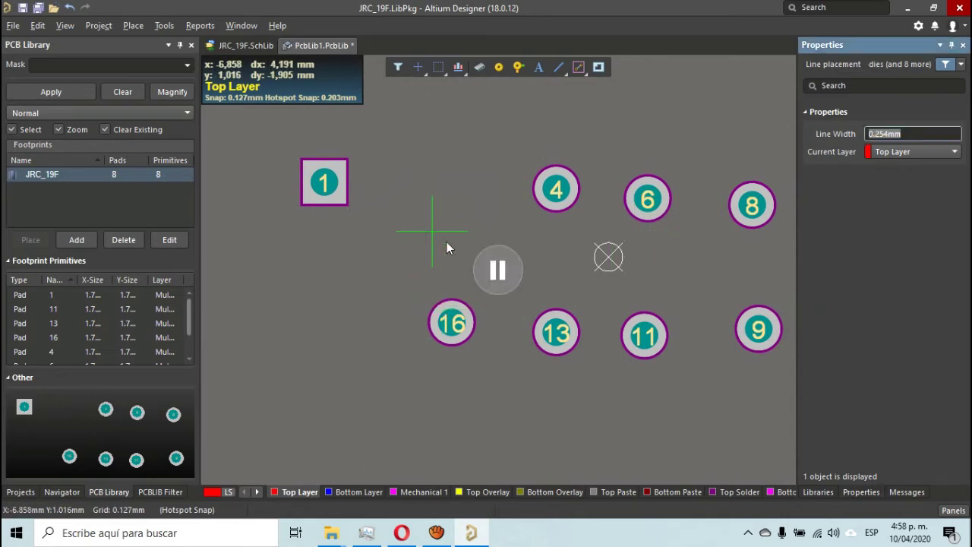
pyautogui.click(934, 152)
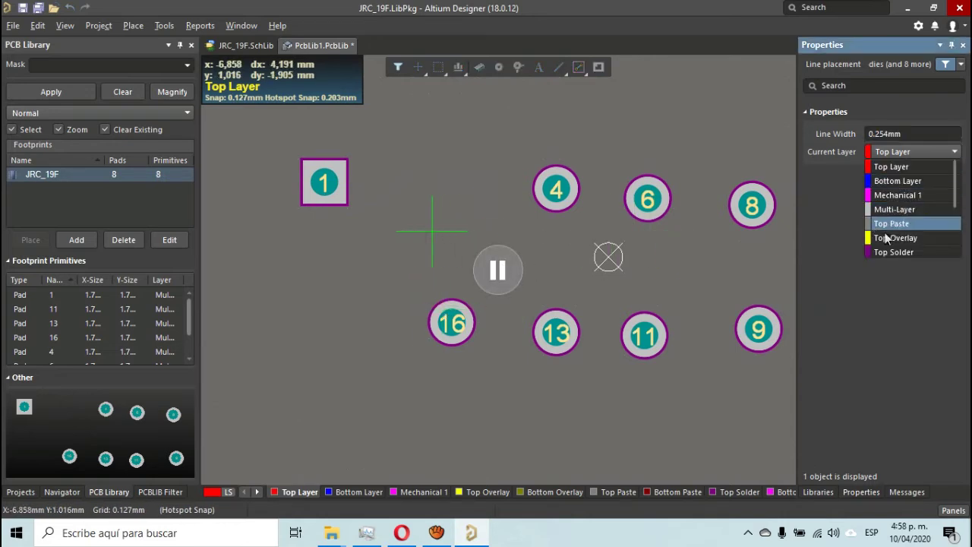
pyautogui.scroll(-2, 934, 228)
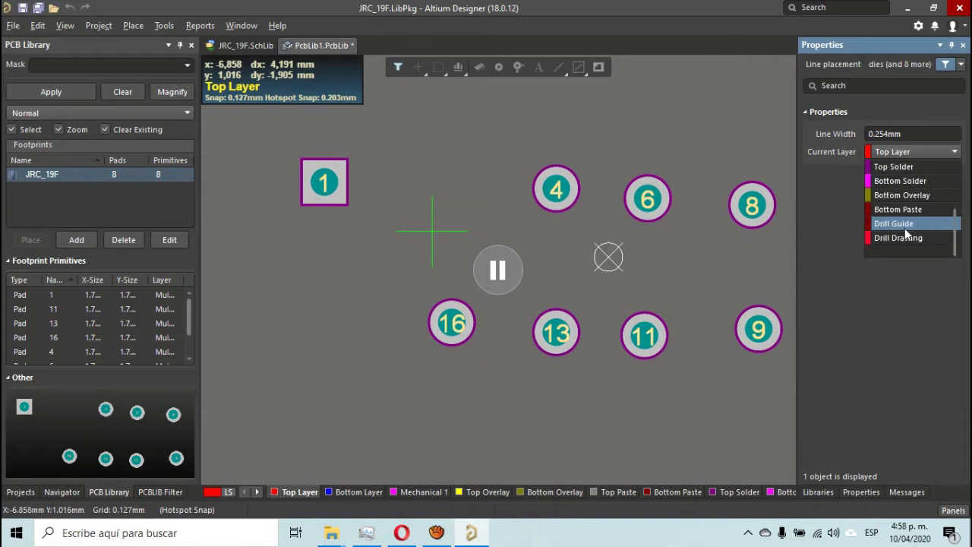
pyautogui.scroll(2, 905, 227)
pyautogui.click(909, 194)
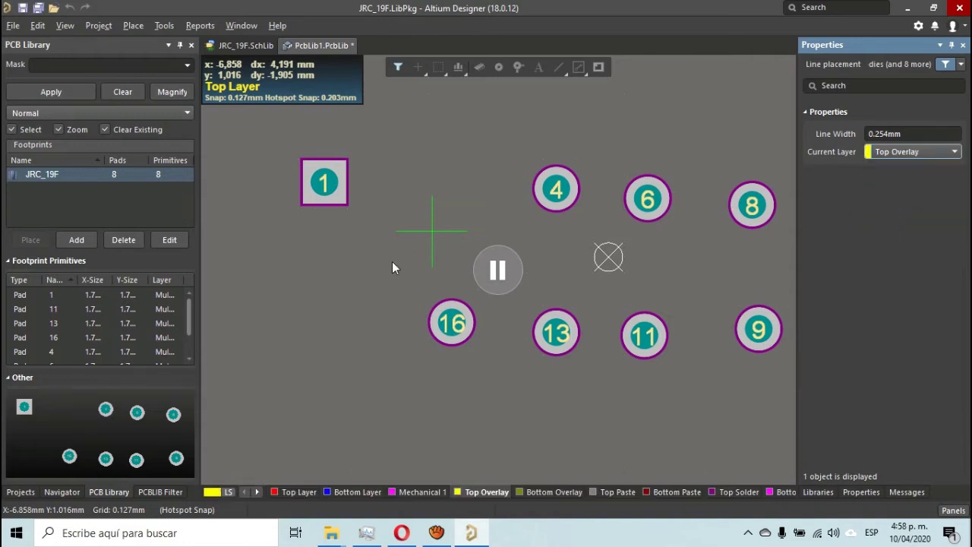
pyautogui.keyDown('ctrl'); pyautogui.scroll(3, 447, 315); pyautogui.keyUp('ctrl')
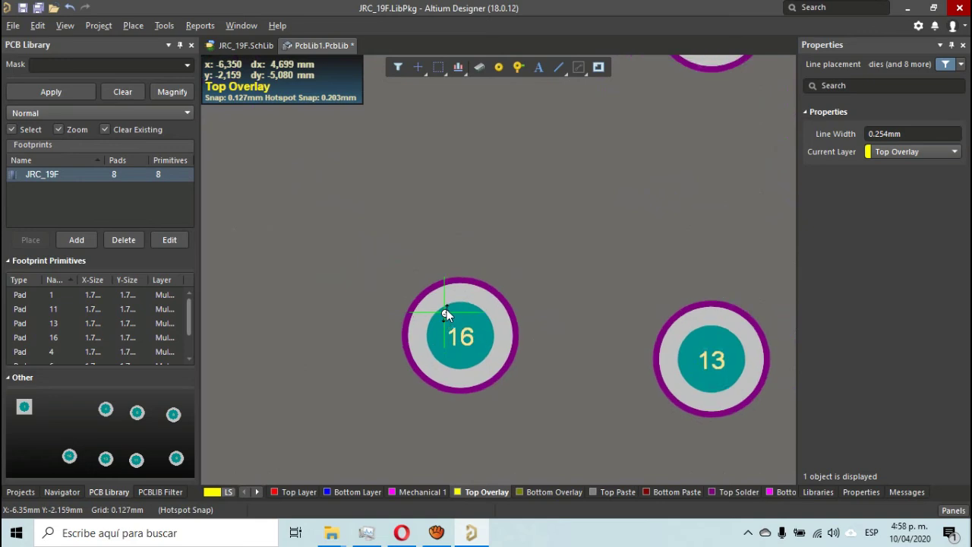
pyautogui.keyDown('ctrl'); pyautogui.scroll(1, 447, 315); pyautogui.keyUp('ctrl')
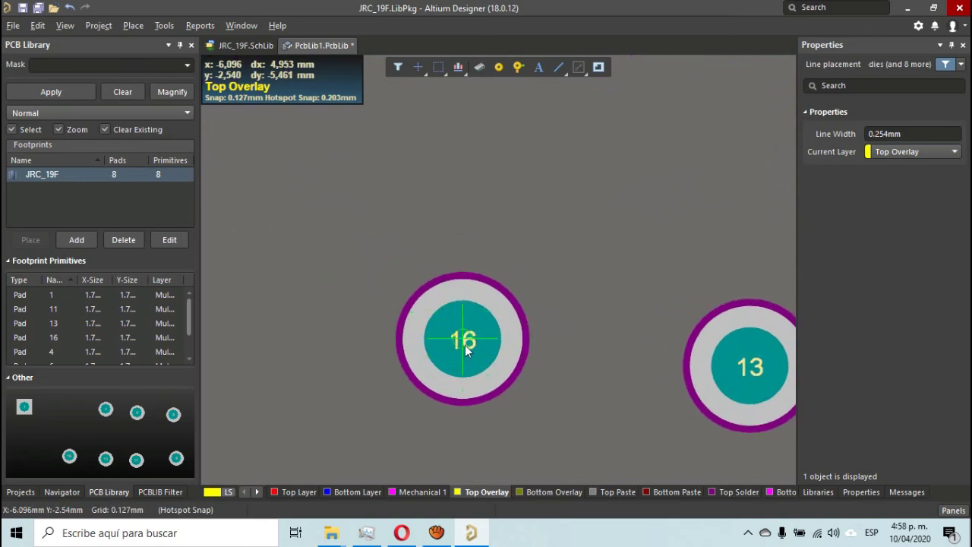
pyautogui.click(466, 347)
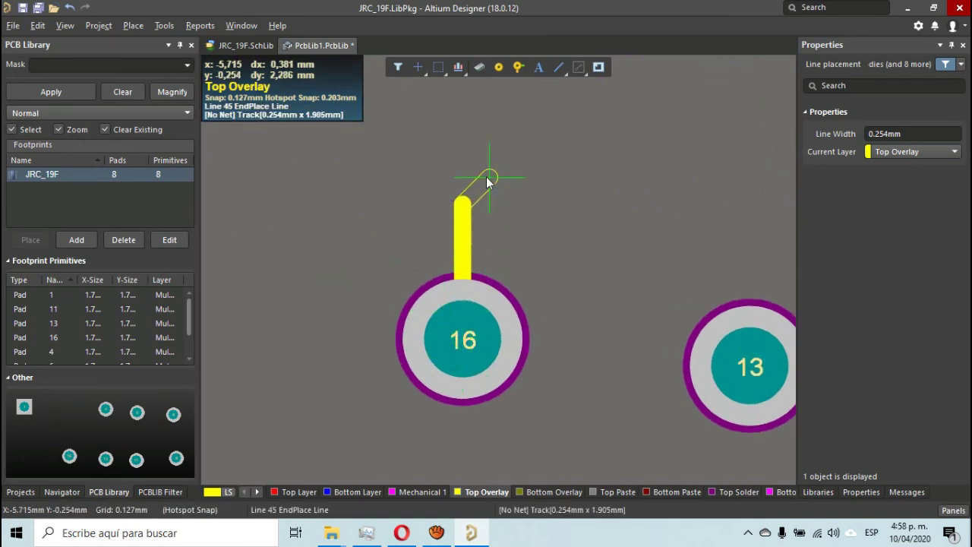
pyautogui.click(463, 115)
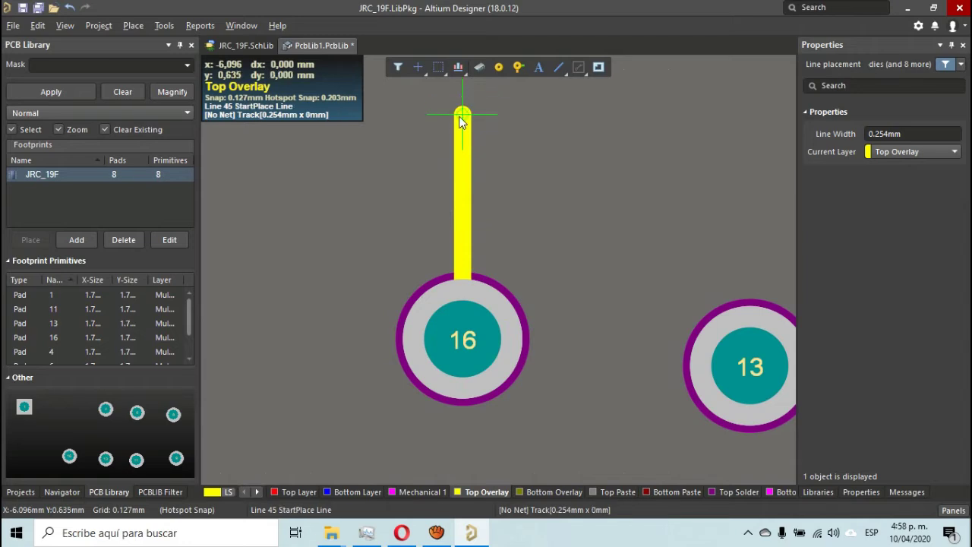
pyautogui.rightClick(507, 120)
pyautogui.rightClick(507, 156)
pyautogui.keyDown('ctrl'); pyautogui.scroll(-3, 532, 152); pyautogui.keyUp('ctrl')
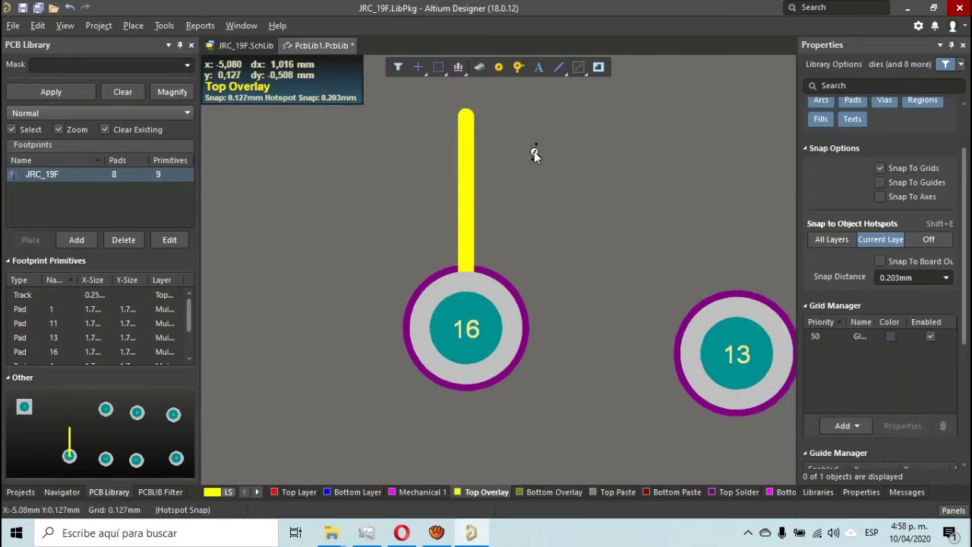
# - Check the vertical hole spacing in the JRC-19F datasheet in Opera and set the Top Overlay line's length to 7.62 mm in Altium Designer
pyautogui.moveTo(532, 152); pyautogui.dragTo(500, 294, button='right')
pyautogui.hotkey('alt', 'Tab')
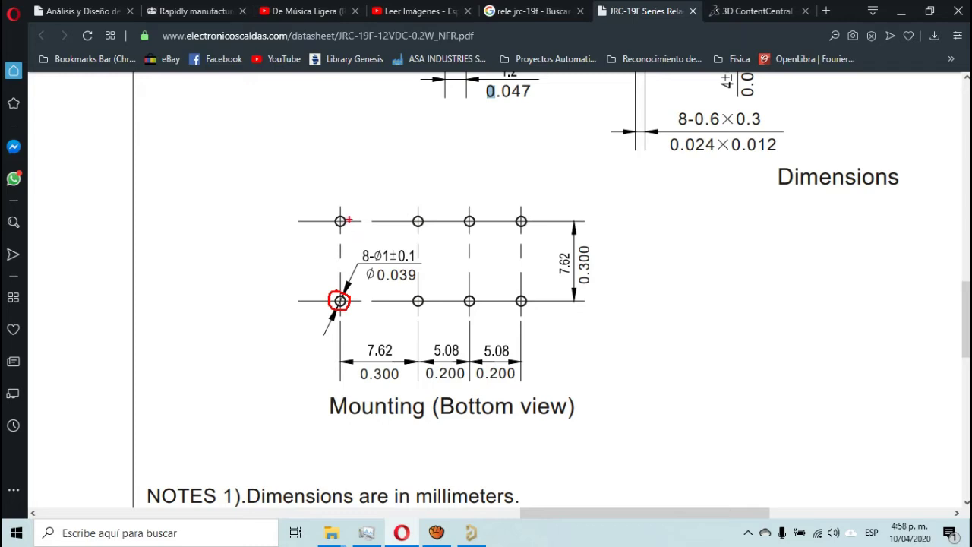
pyautogui.moveTo(335, 236); pyautogui.dragTo(348, 225)
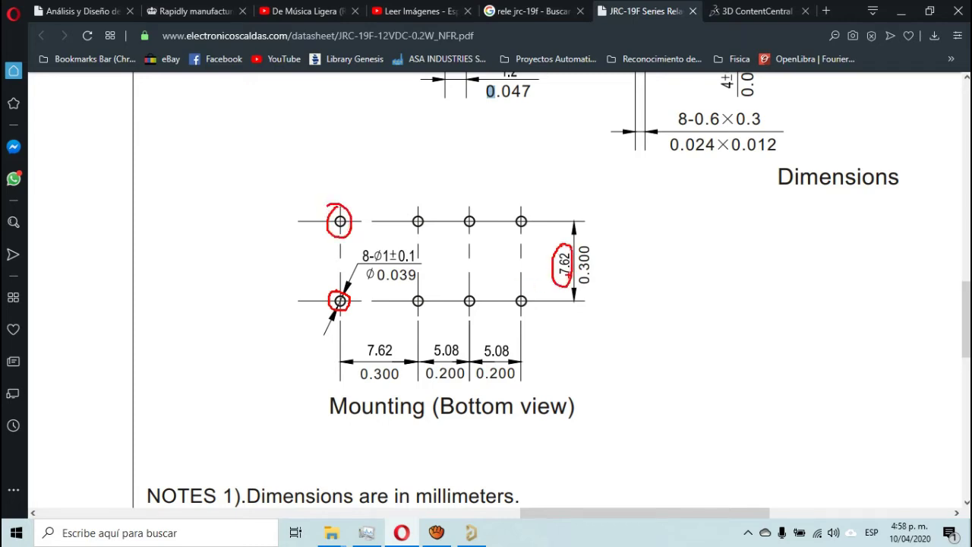
pyautogui.press('Escape')
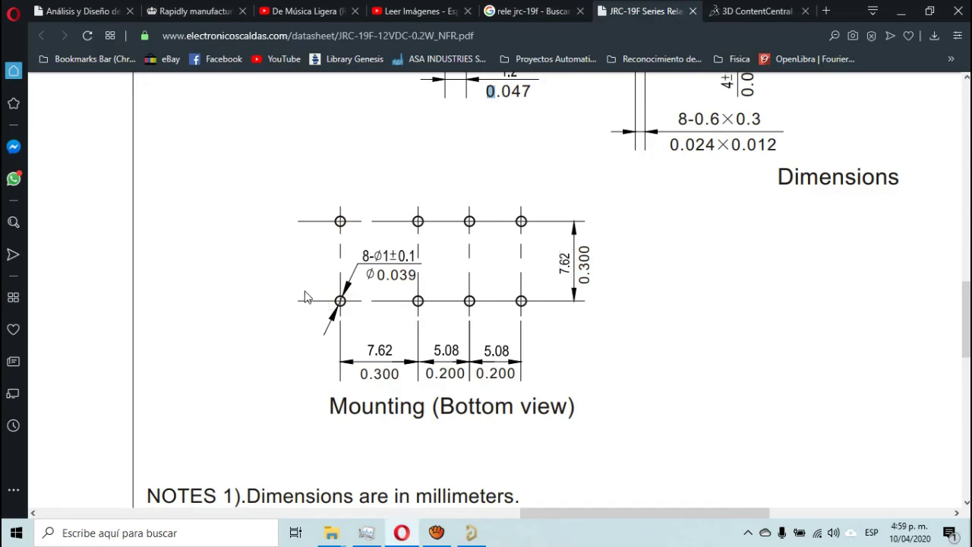
pyautogui.hotkey('alt', 'Tab')
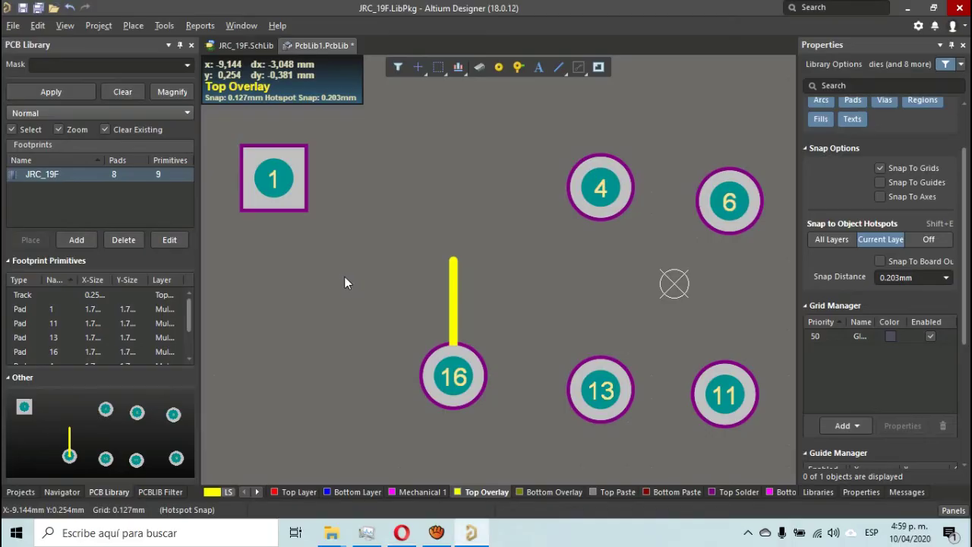
pyautogui.click(454, 313)
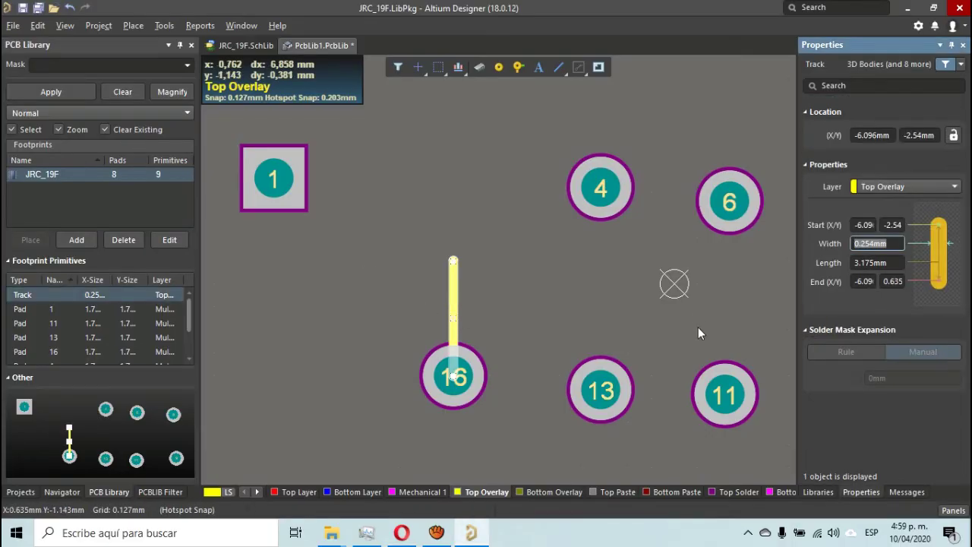
pyautogui.click(898, 263)
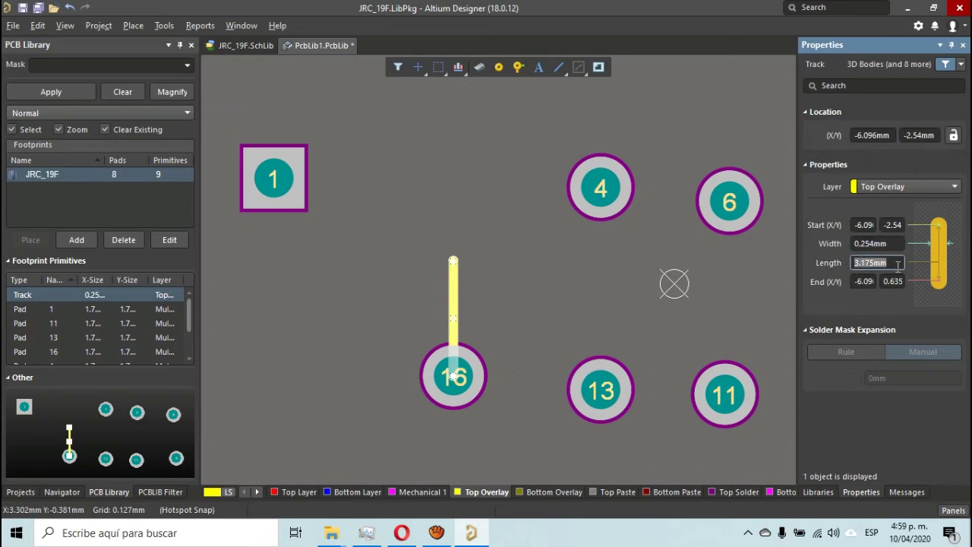
pyautogui.write('7.62')
pyautogui.press('Return')
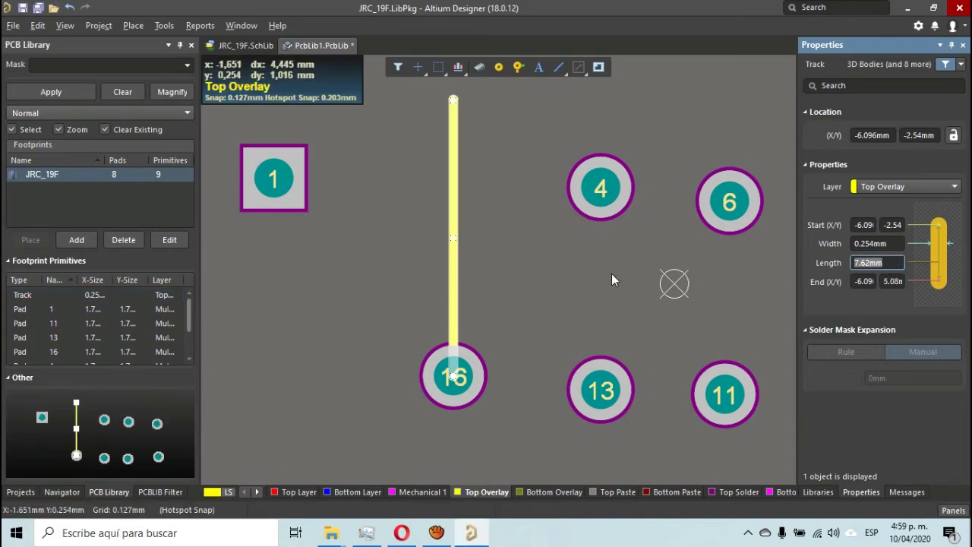
pyautogui.click(537, 207)
# - Move pad 1 so that its centre sits on the upper end of the vertical line from pad 16
pyautogui.scroll(4, 529, 237)
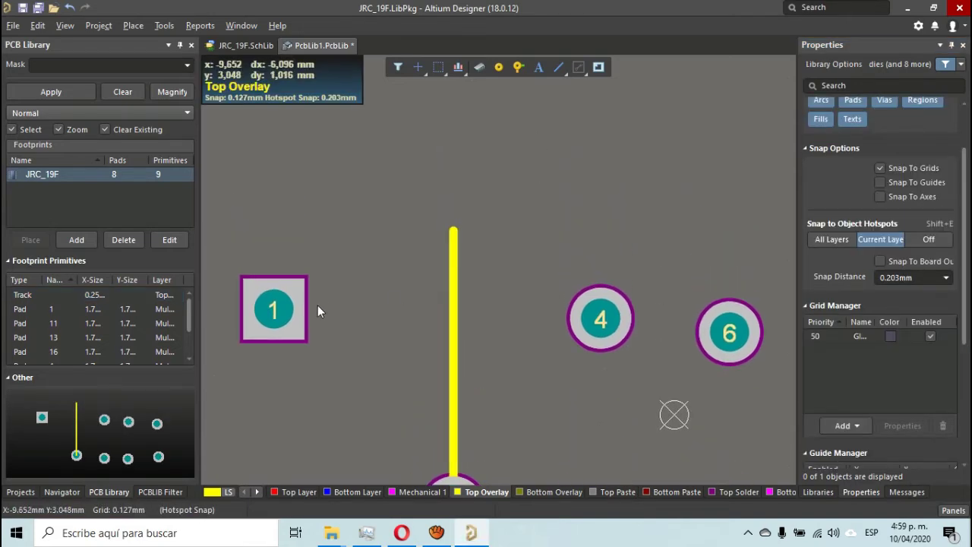
pyautogui.moveTo(318, 305); pyautogui.dragTo(472, 231)
pyautogui.keyDown('ctrl'); pyautogui.scroll(2, 486, 243); pyautogui.keyUp('ctrl')
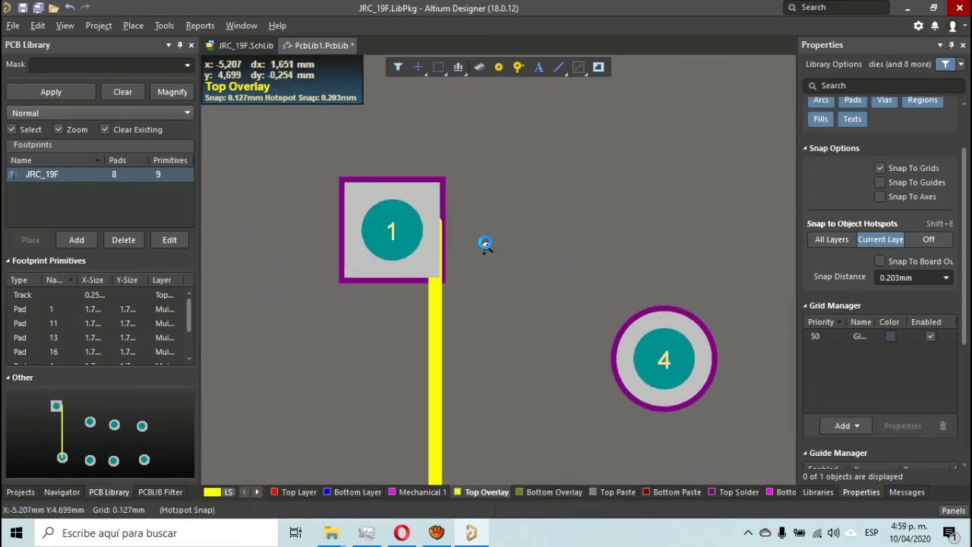
pyautogui.keyDown('ctrl'); pyautogui.scroll(2, 490, 247); pyautogui.keyUp('ctrl')
pyautogui.scroll(2, 413, 366)
pyautogui.keyDown('ctrl'); pyautogui.scroll(1, 447, 329); pyautogui.keyUp('ctrl')
pyautogui.moveTo(447, 330); pyautogui.dragTo(486, 337)
pyautogui.keyDown('ctrl'); pyautogui.scroll(-4, 634, 271); pyautogui.keyUp('ctrl')
pyautogui.moveTo(653, 308); pyautogui.dragTo(489, 264, button='right')
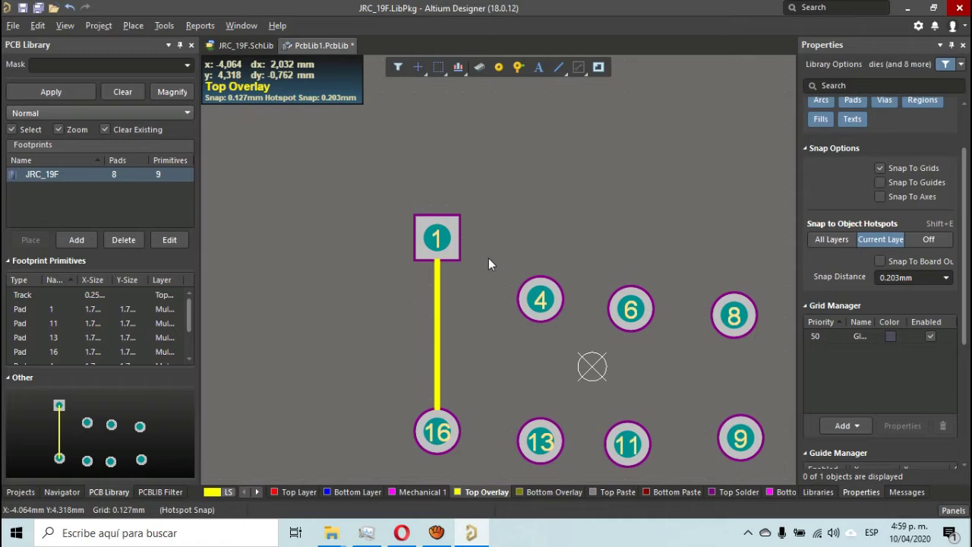
# - Measure the distance between the centres of pad 16 and pad 1
pyautogui.hotkey('ctrl', 'm')
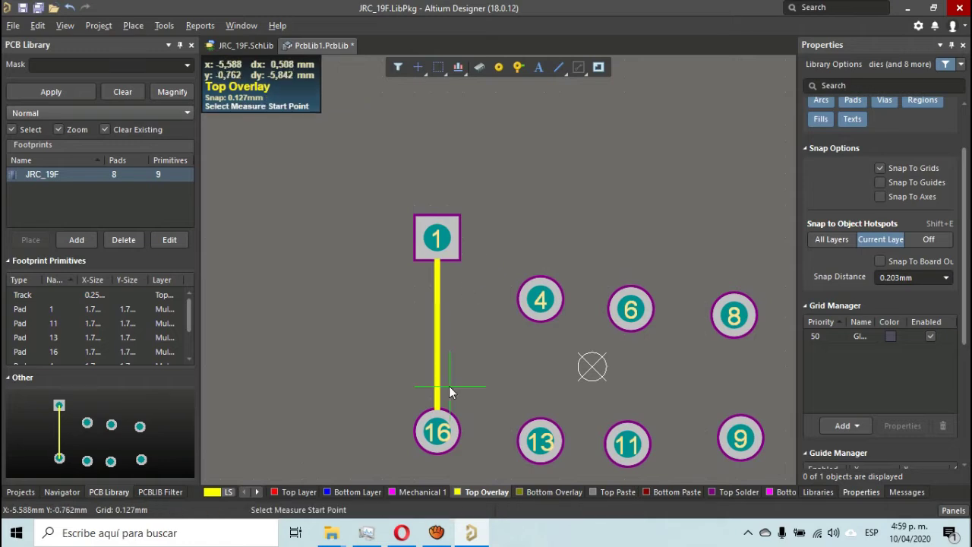
pyautogui.press('Escape')
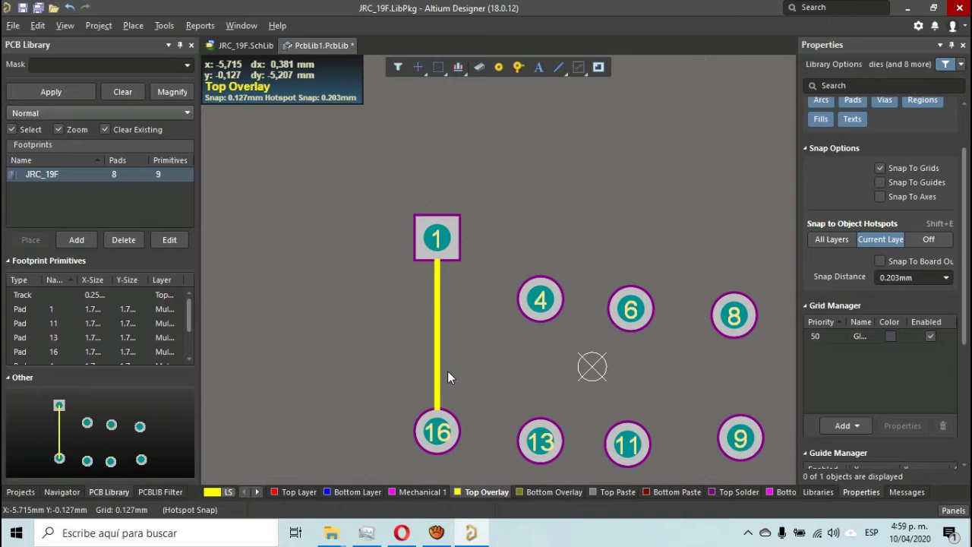
pyautogui.hotkey('ctrl', 'm')
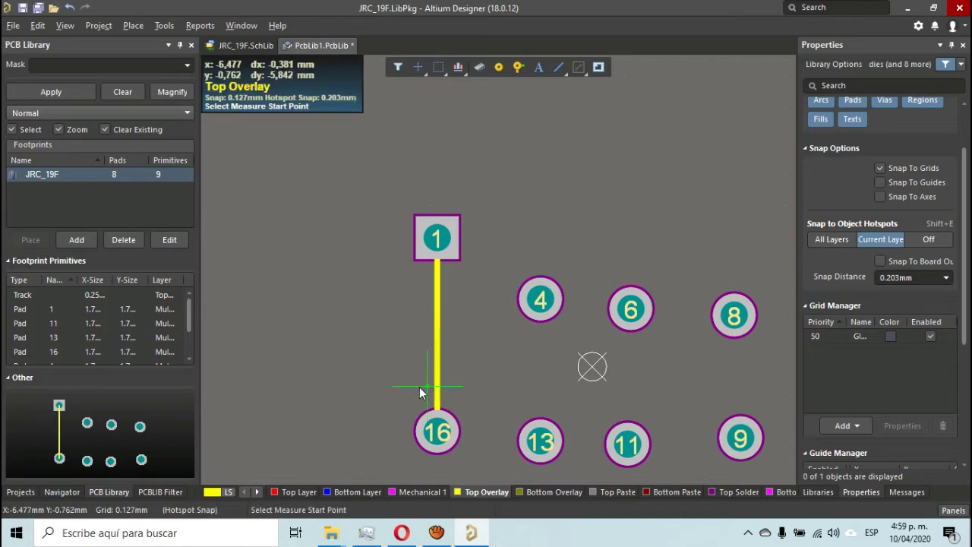
pyautogui.click(440, 435)
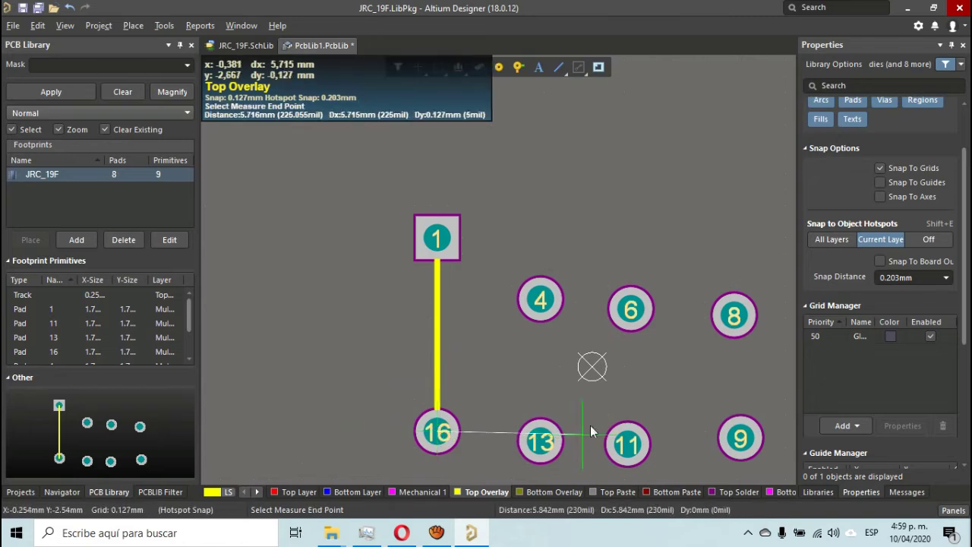
pyautogui.click(438, 240)
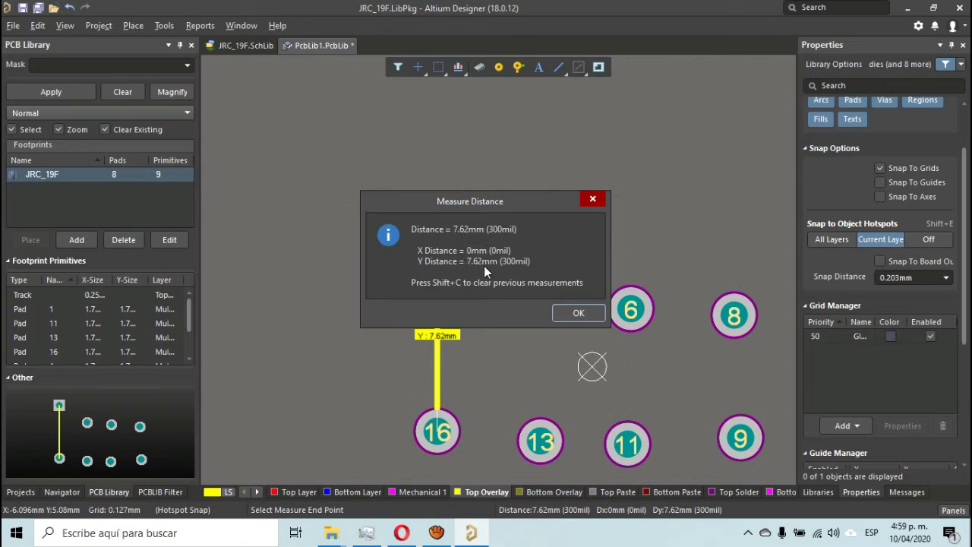
pyautogui.click(578, 313)
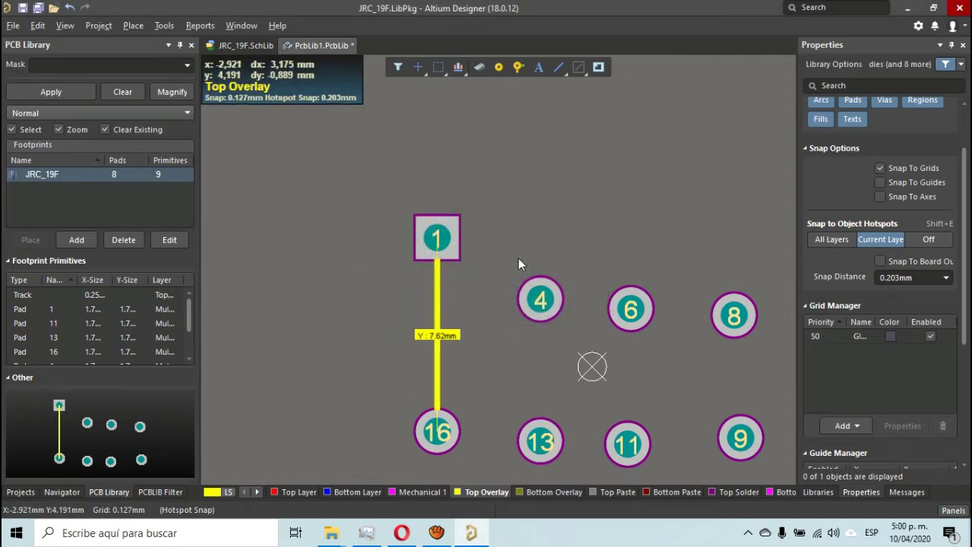
# - Move pads 4 and 13 upward to free the space beside pad 16
pyautogui.moveTo(518, 258); pyautogui.dragTo(455, 162, button='right')
pyautogui.moveTo(476, 224); pyautogui.dragTo(491, 107)
pyautogui.moveTo(488, 357); pyautogui.dragTo(503, 201)
pyautogui.moveTo(490, 297); pyautogui.dragTo(413, 370, button='right')
# - Check the first horizontal hole spacing in the Opera datasheet and place a 7.62 mm horizontal distance measurement from pad 16's centre in Altium Designer
pyautogui.hotkey('alt', 'Tab')
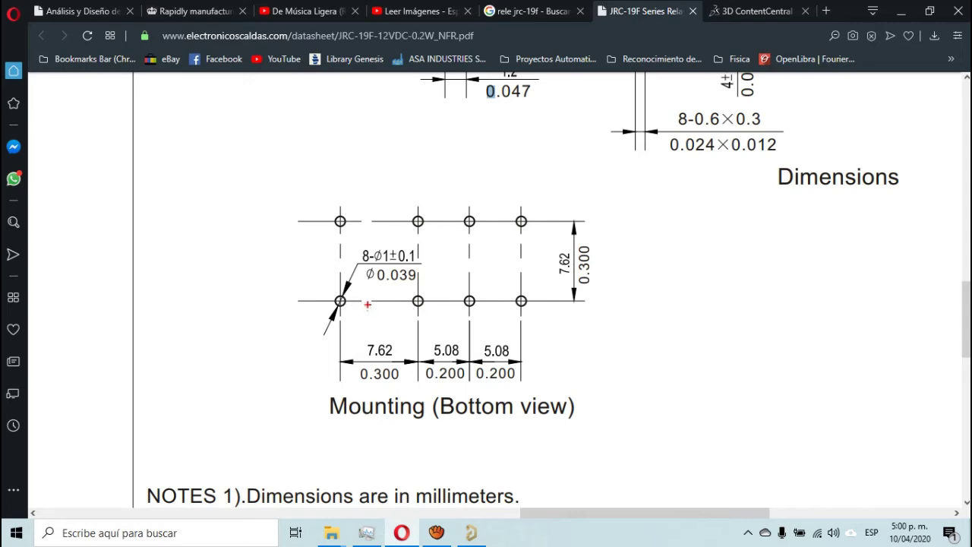
pyautogui.moveTo(336, 290); pyautogui.dragTo(347, 297)
pyautogui.moveTo(418, 301)
pyautogui.mouseDown()
pyautogui.moveTo(413, 313)
pyautogui.moveTo(425, 307)
pyautogui.mouseUp()
pyautogui.moveTo(712, 514); pyautogui.dragTo(737, 517)
pyautogui.hotkey('alt', 'Tab')
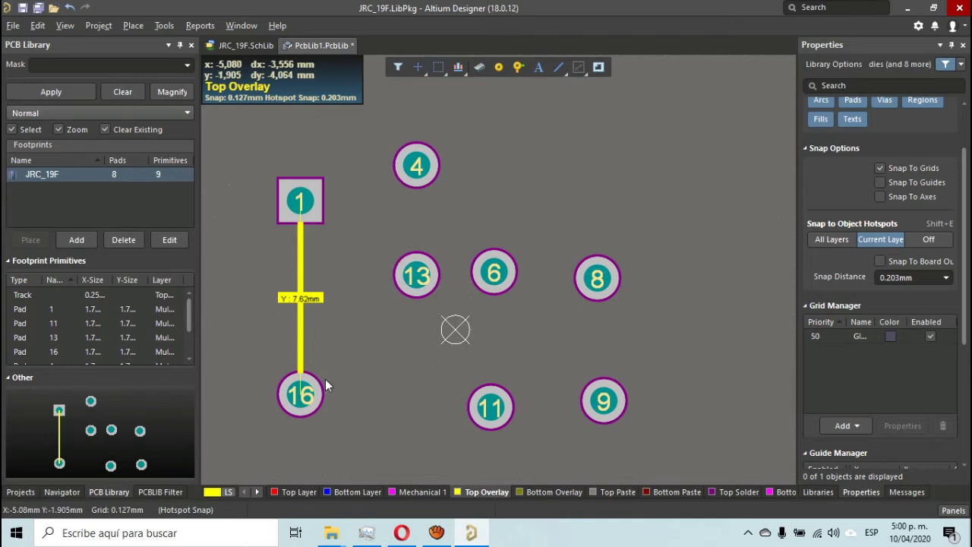
pyautogui.hotkey('ctrl', 'm')
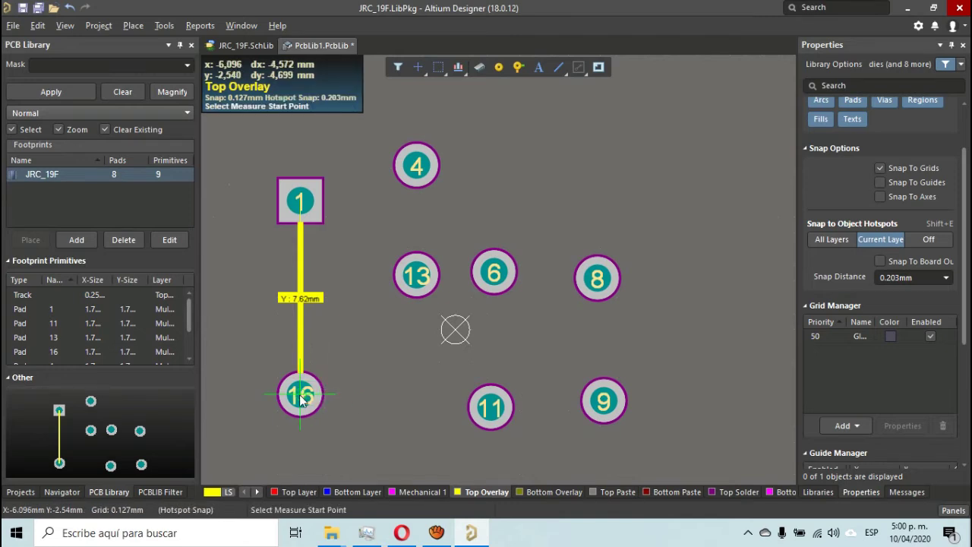
pyautogui.click(302, 398)
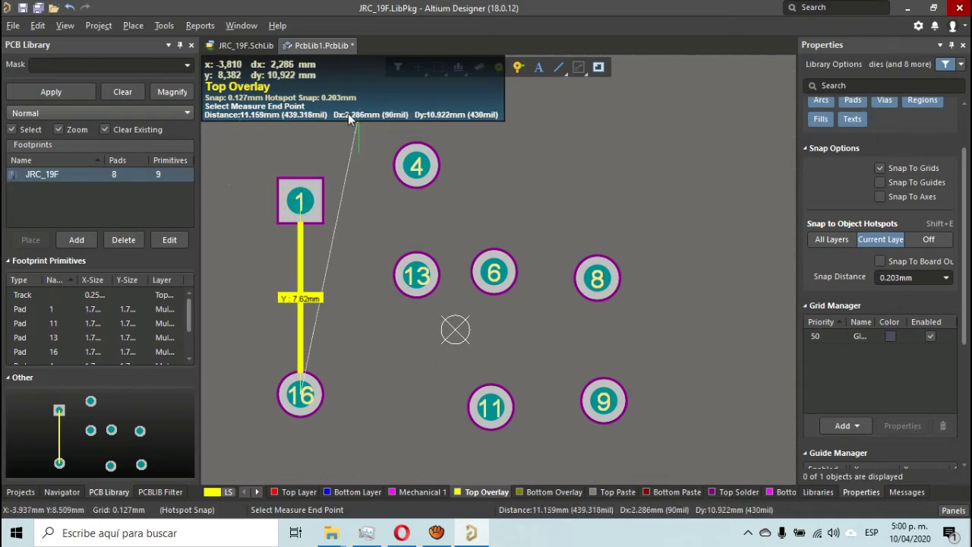
pyautogui.click(496, 401)
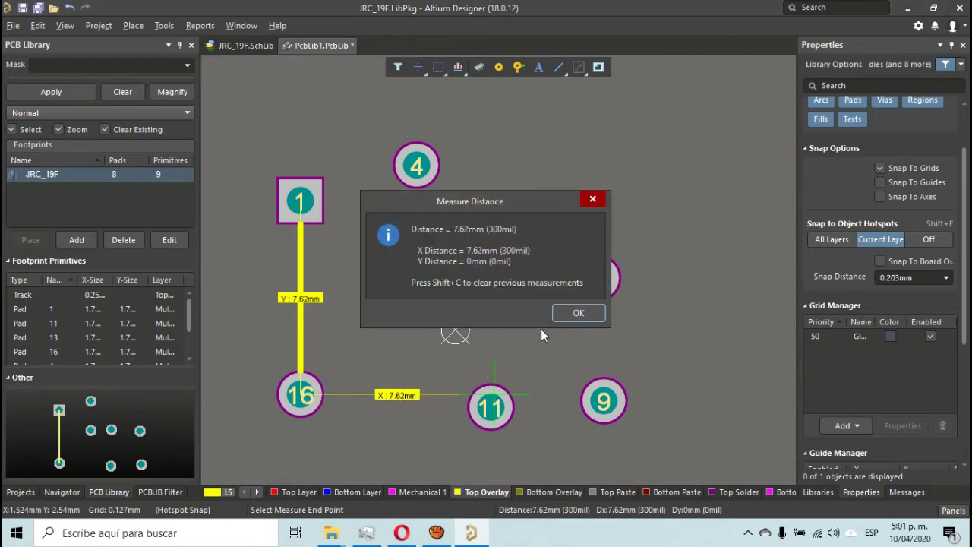
pyautogui.click(578, 313)
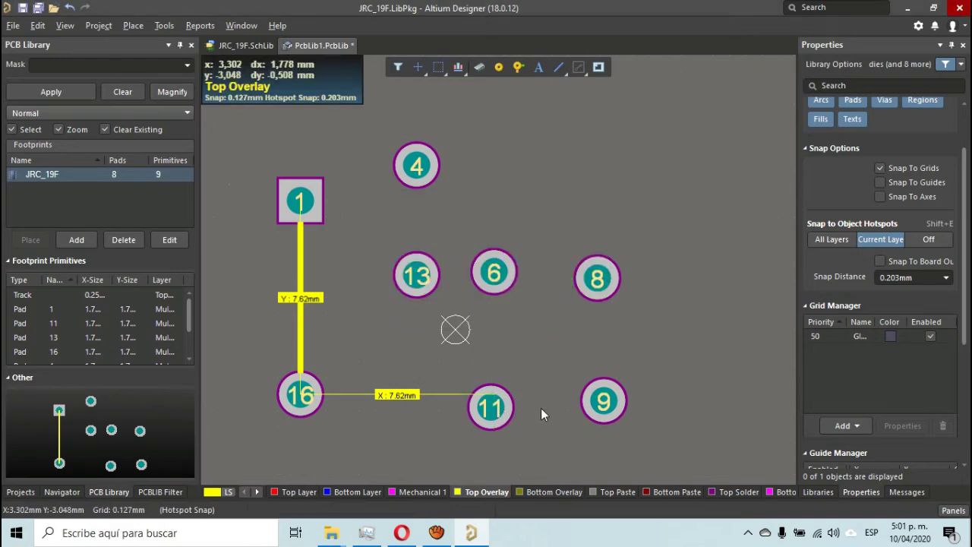
# - Move pad 11 out of the way and place pad 13 at the far end of the 7.62 mm horizontal measurement
pyautogui.scroll(-3, 536, 319)
pyautogui.keyDown('ctrl'); pyautogui.scroll(4, 456, 285); pyautogui.keyUp('ctrl')
pyautogui.moveTo(496, 359); pyautogui.dragTo(674, 193)
pyautogui.moveTo(562, 179); pyautogui.dragTo(535, 281, button='right')
pyautogui.moveTo(328, 152); pyautogui.dragTo(490, 407)
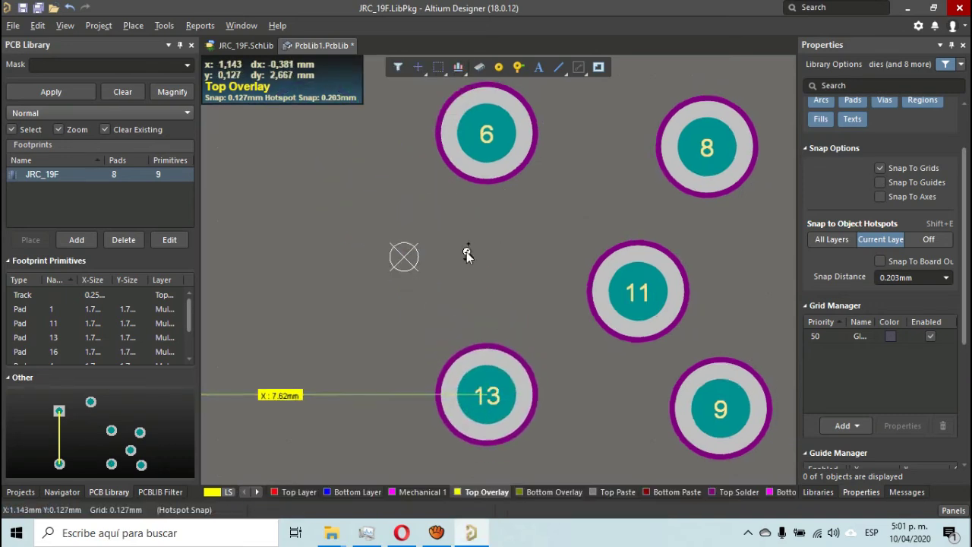
# - Check the hole layout in the Opera datasheet and move pads 4 and 6 into an upper row beside pad 1 in Altium Designer
pyautogui.keyDown('ctrl'); pyautogui.scroll(-3, 466, 252); pyautogui.keyUp('ctrl')
pyautogui.scroll(2, 467, 180)
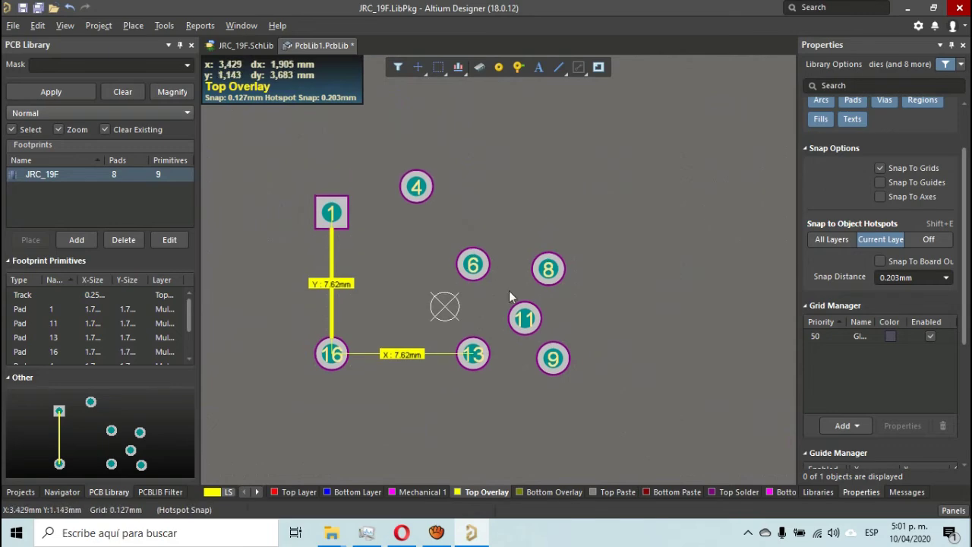
pyautogui.moveTo(490, 272); pyautogui.dragTo(474, 294)
pyautogui.hotkey('alt', 'Tab')
pyautogui.moveTo(658, 521); pyautogui.dragTo(763, 495)
pyautogui.hotkey('alt', 'Tab')
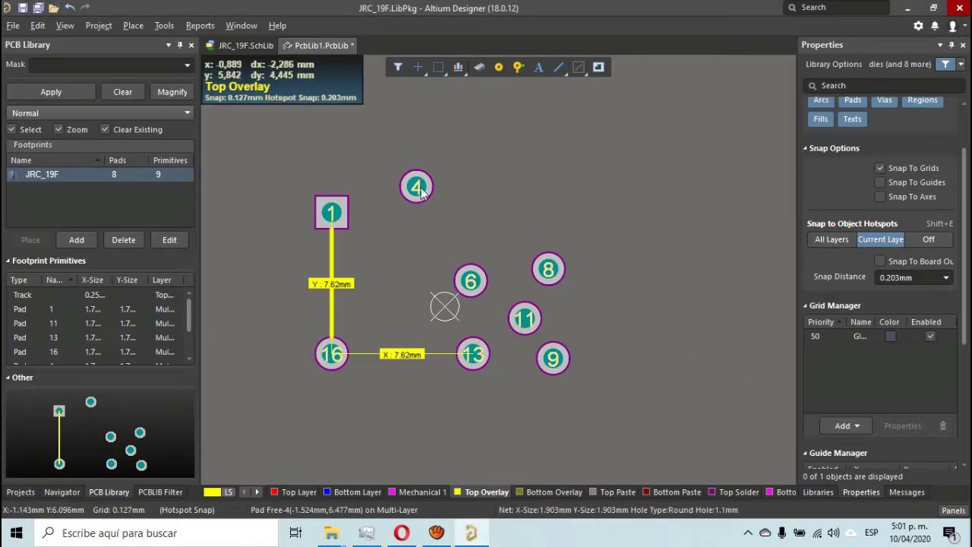
pyautogui.moveTo(471, 280); pyautogui.dragTo(500, 196)
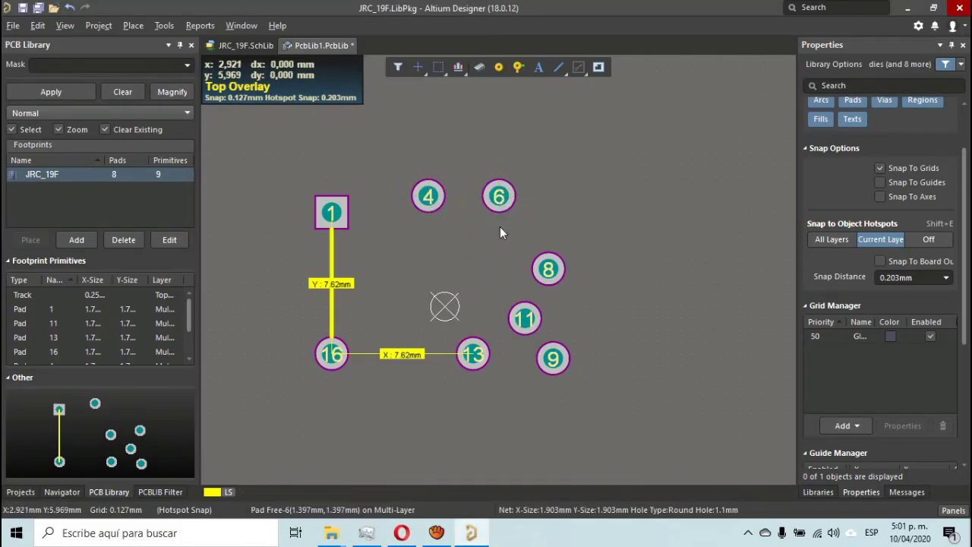
pyautogui.hotkey('alt', 'Tab')
pyautogui.hotkey('alt', 'Tab')
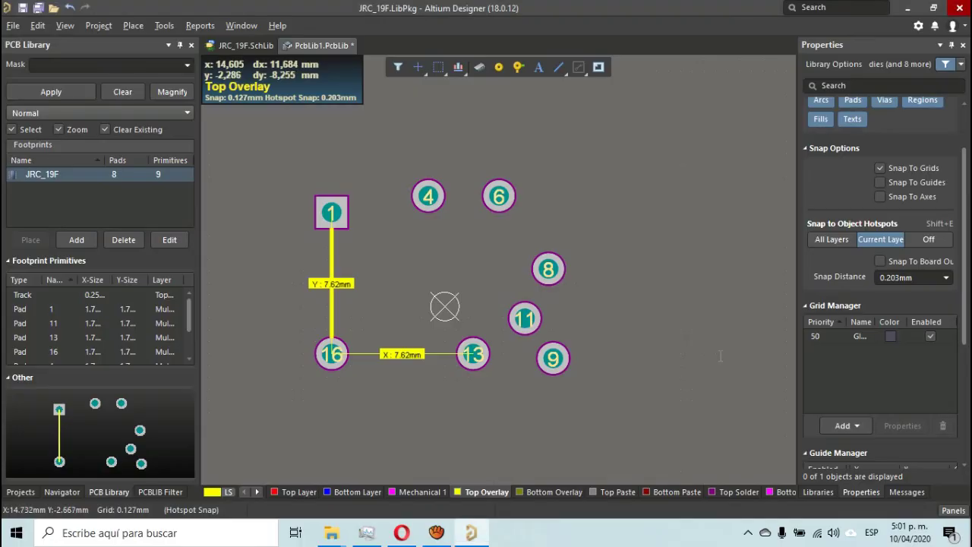
# - Spread pads 11 and 9 along the lower row and pad 8 at the upper row's far end, checking the arrangement against the datasheet
pyautogui.moveTo(552, 357); pyautogui.dragTo(633, 356)
pyautogui.moveTo(525, 320); pyautogui.dragTo(570, 360)
pyautogui.moveTo(550, 271); pyautogui.dragTo(669, 202)
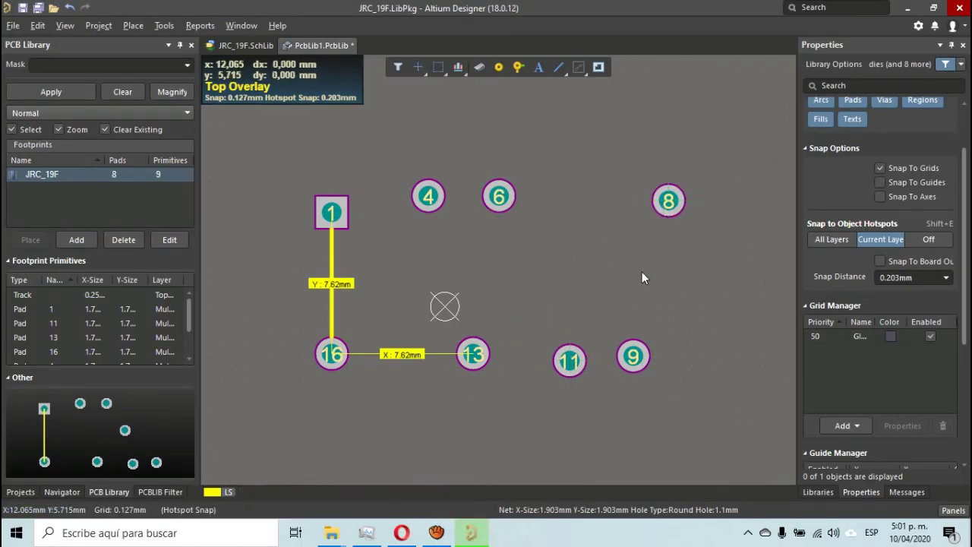
pyautogui.hotkey('alt', 'Tab')
pyautogui.hotkey('alt', 'Tab')
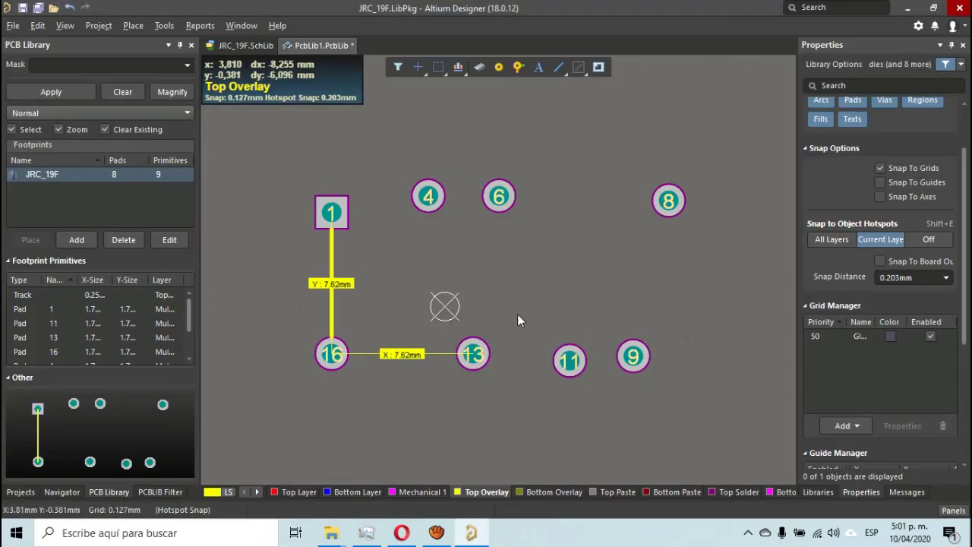
# - Move pads 6 and 4 farther along the upper row to free the space beside pad 1
pyautogui.keyDown('ctrl'); pyautogui.scroll(1, 509, 267); pyautogui.keyUp('ctrl')
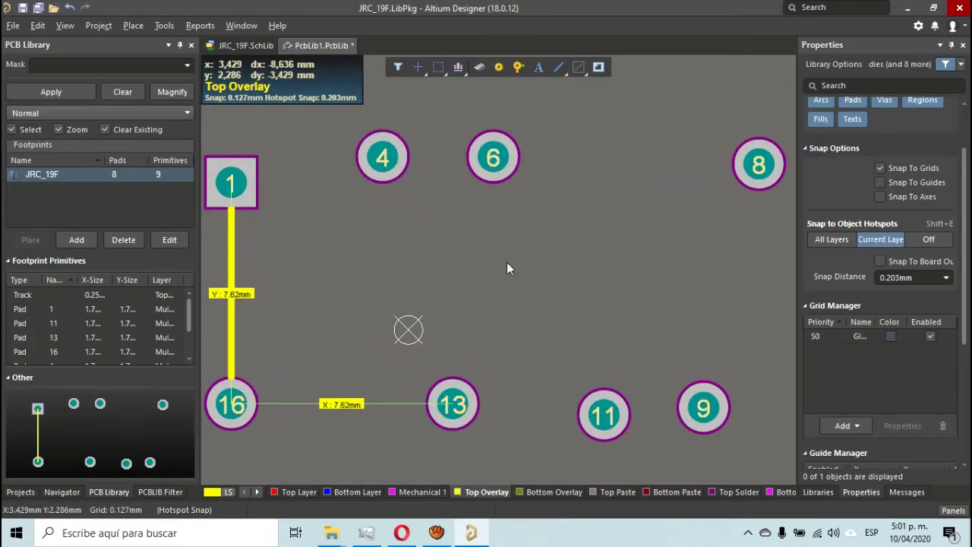
pyautogui.moveTo(497, 161); pyautogui.dragTo(617, 179)
pyautogui.moveTo(391, 171); pyautogui.dragTo(520, 156)
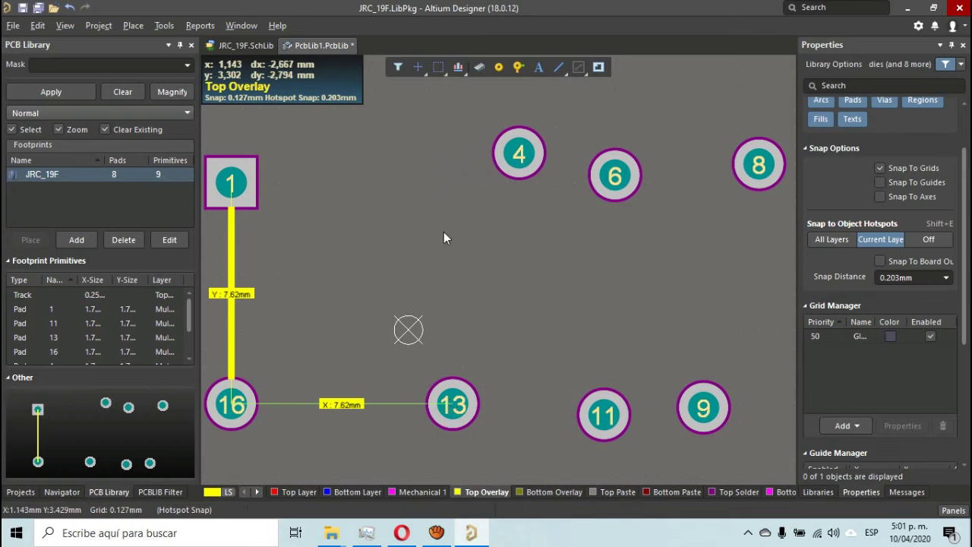
# - Measure a horizontal distance from pad 1's centre toward pad 4's intended position
pyautogui.moveTo(449, 230); pyautogui.dragTo(548, 267, button='right')
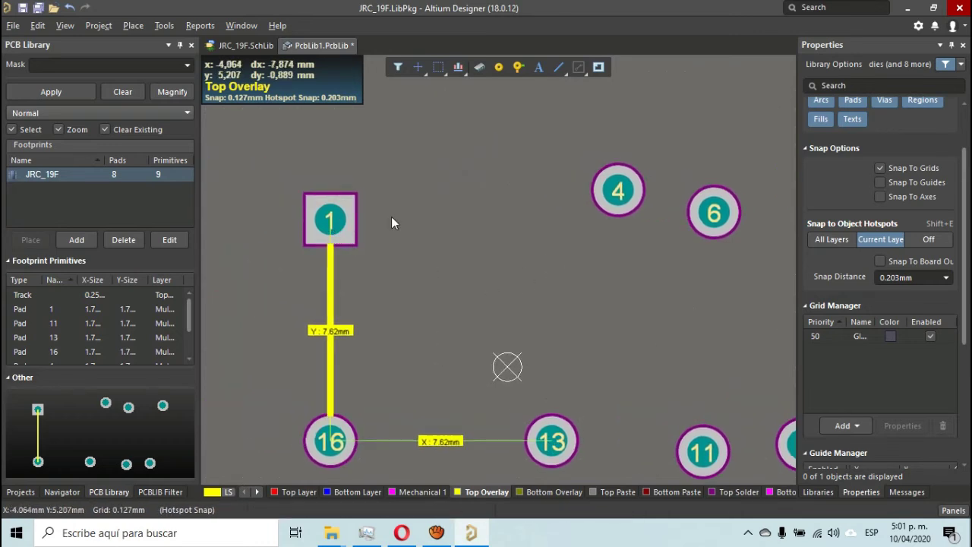
pyautogui.hotkey('ctrl', 'm')
pyautogui.click(335, 221)
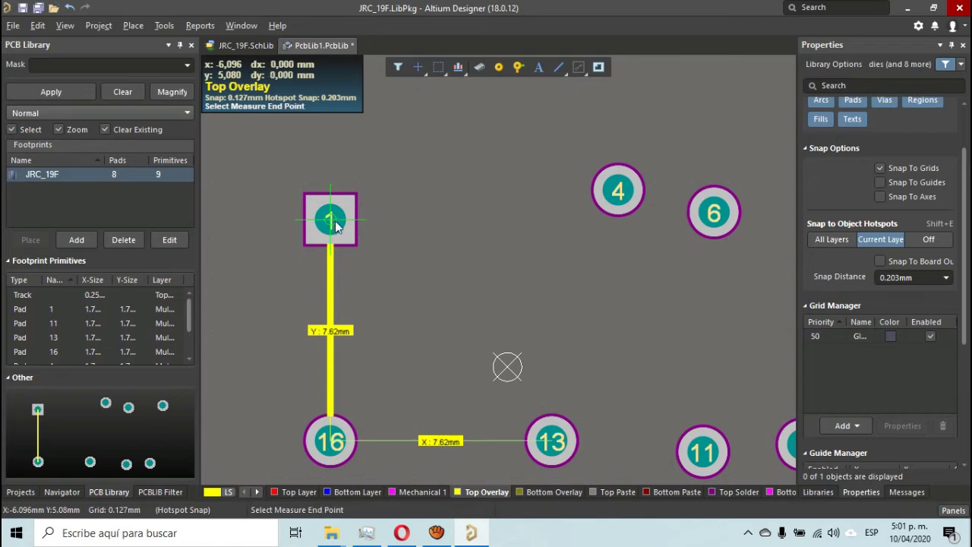
pyautogui.click(560, 218)
pyautogui.press('Return')
pyautogui.click(518, 201)
pyautogui.rightClick(517, 233)
pyautogui.rightClick(518, 232)
pyautogui.rightClick(469, 236)
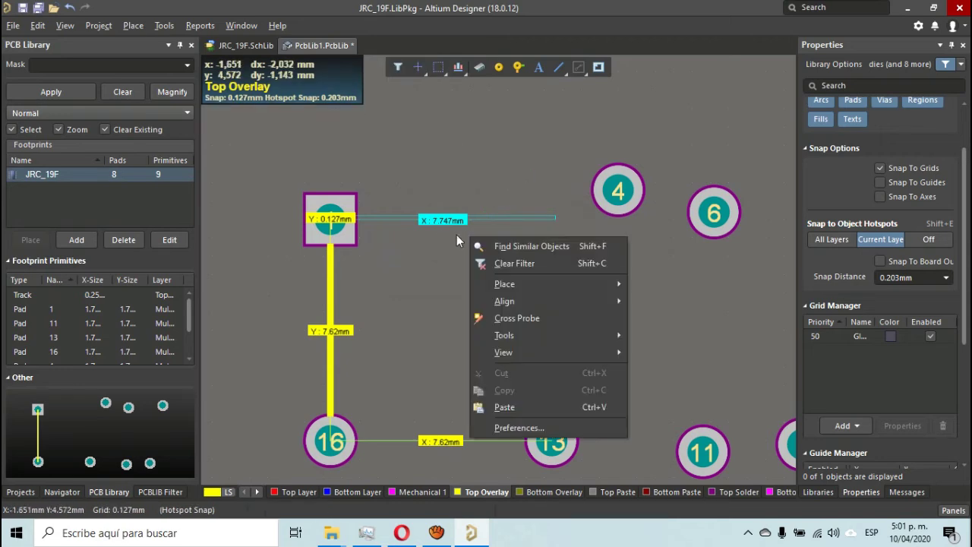
pyautogui.click(429, 220)
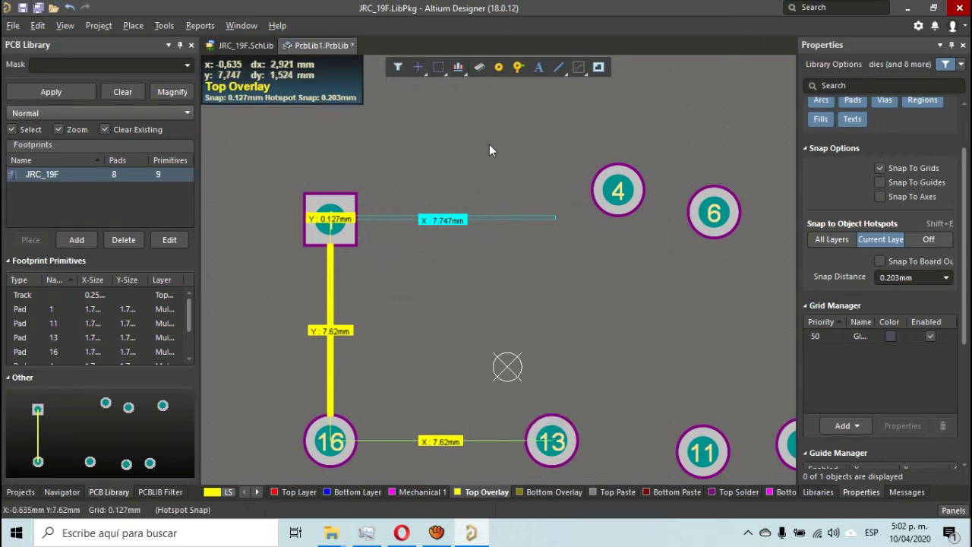
# - Draw a horizontal Top Overlay line from pad 1's centre toward pad 4 and set its length to 7.62 mm
pyautogui.click(559, 67)
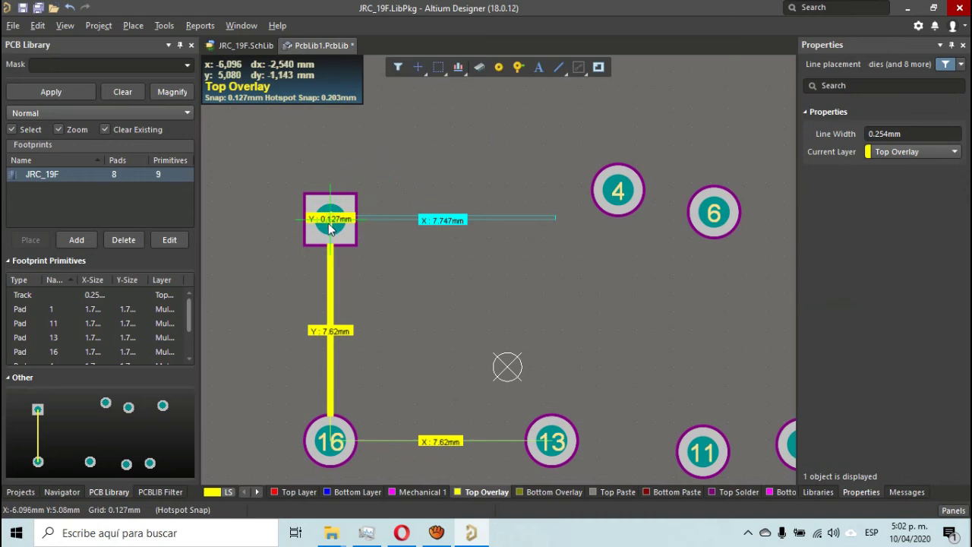
pyautogui.click(333, 221)
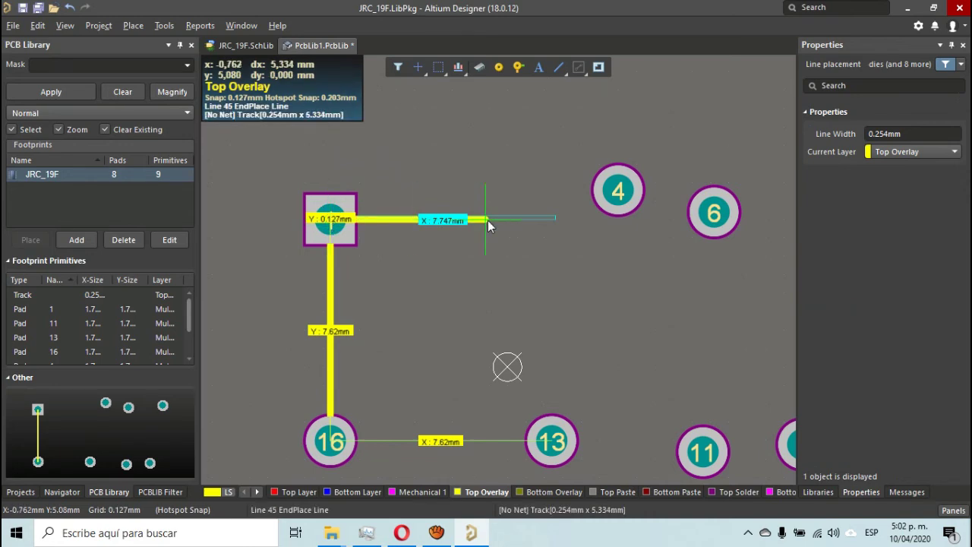
pyautogui.click(533, 218)
pyautogui.press('Escape')
pyautogui.press('Escape')
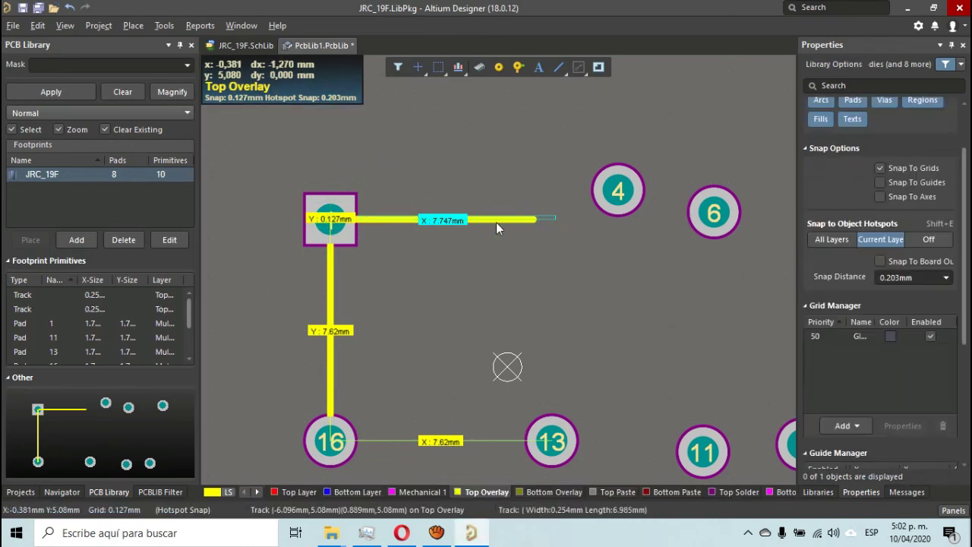
pyautogui.click(497, 219)
pyautogui.click(886, 263)
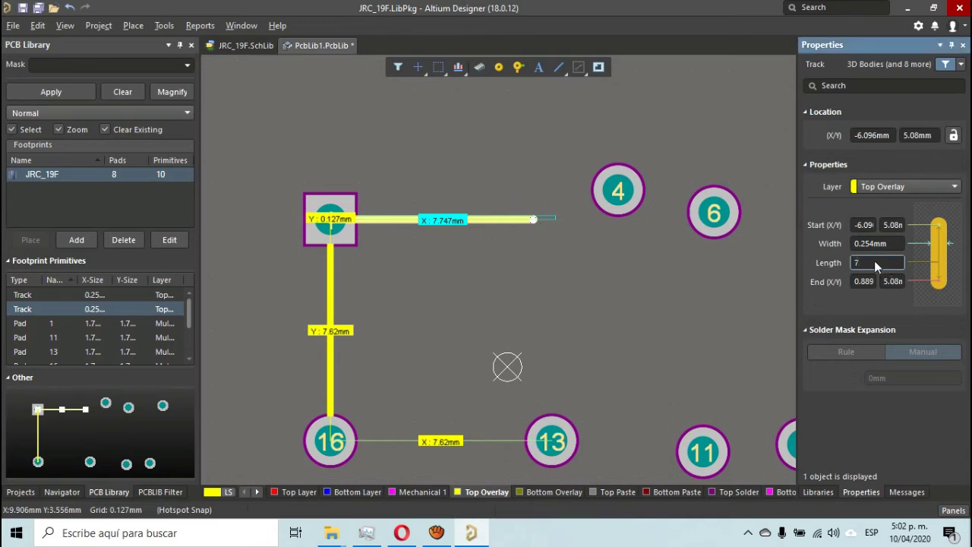
pyautogui.write('7.62')
pyautogui.press('Return')
pyautogui.click(673, 334)
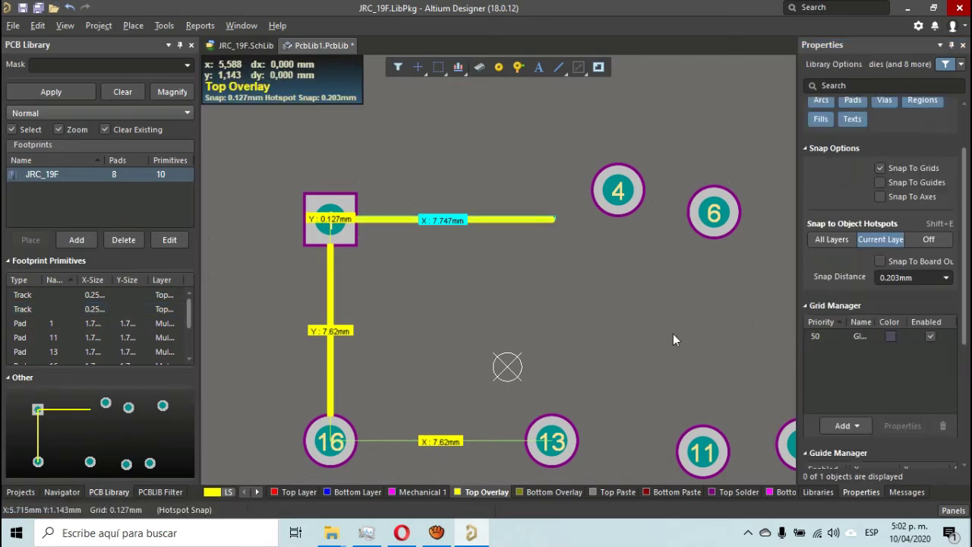
# - Draw a 7.62 mm vertical Top Overlay line up from pad 13's centre and centre pad 4 on its upper end
pyautogui.click(558, 66)
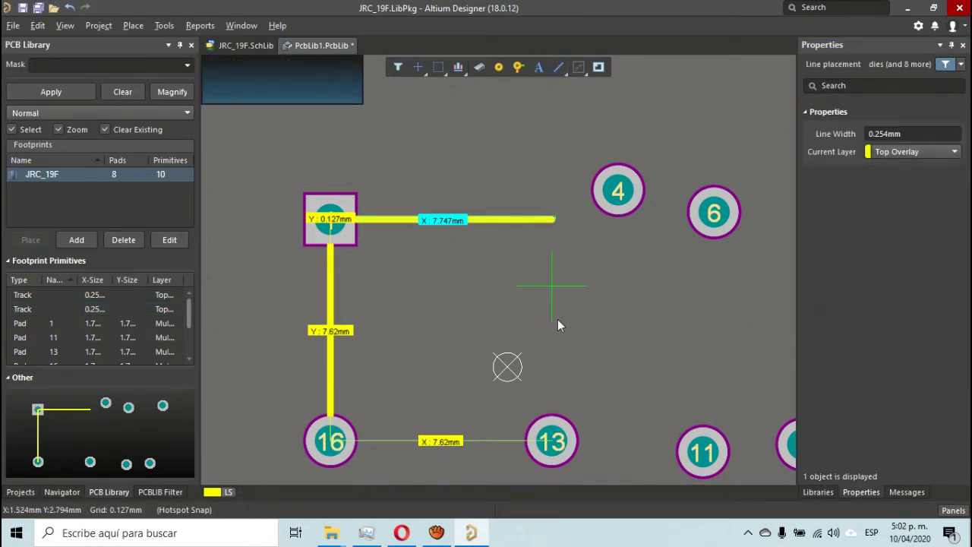
pyautogui.click(552, 441)
pyautogui.click(552, 363)
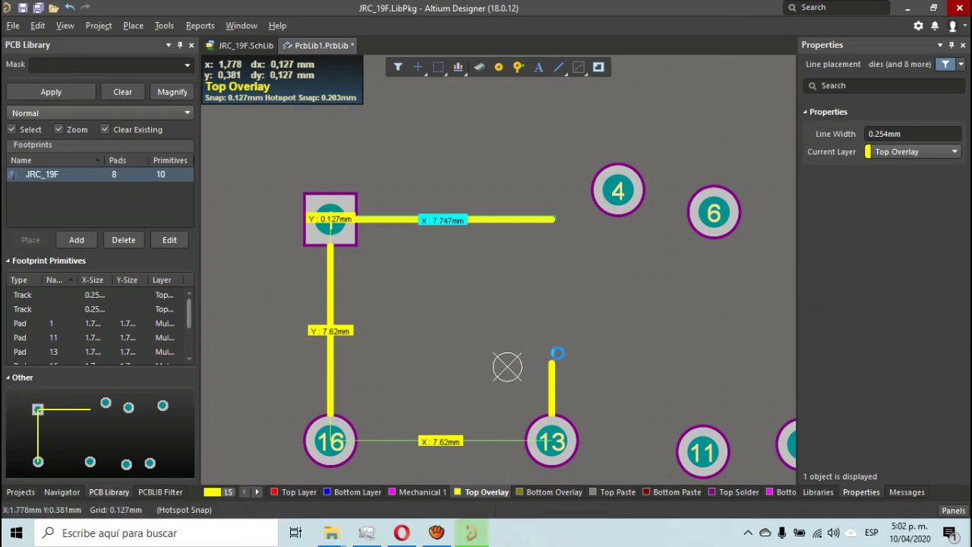
pyautogui.rightClick(552, 377)
pyautogui.click(553, 382)
pyautogui.click(876, 266)
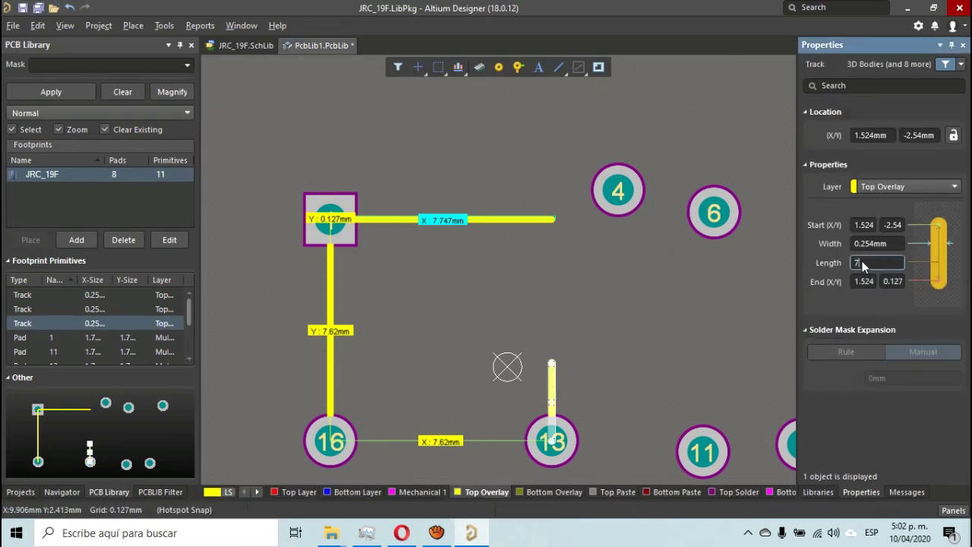
pyautogui.write('7.62')
pyautogui.press('Return')
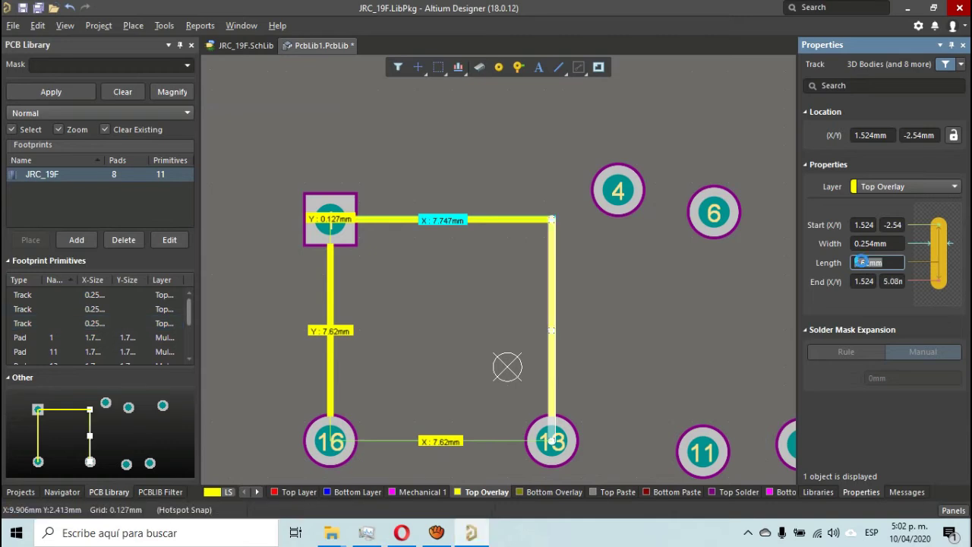
pyautogui.click(610, 266)
pyautogui.moveTo(616, 194); pyautogui.dragTo(554, 224)
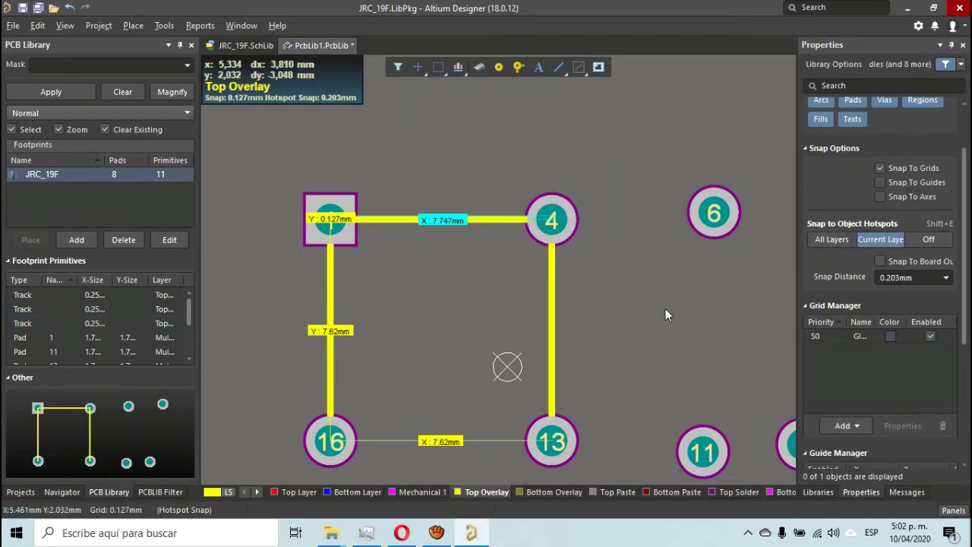
# - Switch to Opera and check the second and third horizontal hole spacings in the datasheet's mounting drawing
pyautogui.moveTo(675, 352); pyautogui.dragTo(556, 294, button='right')
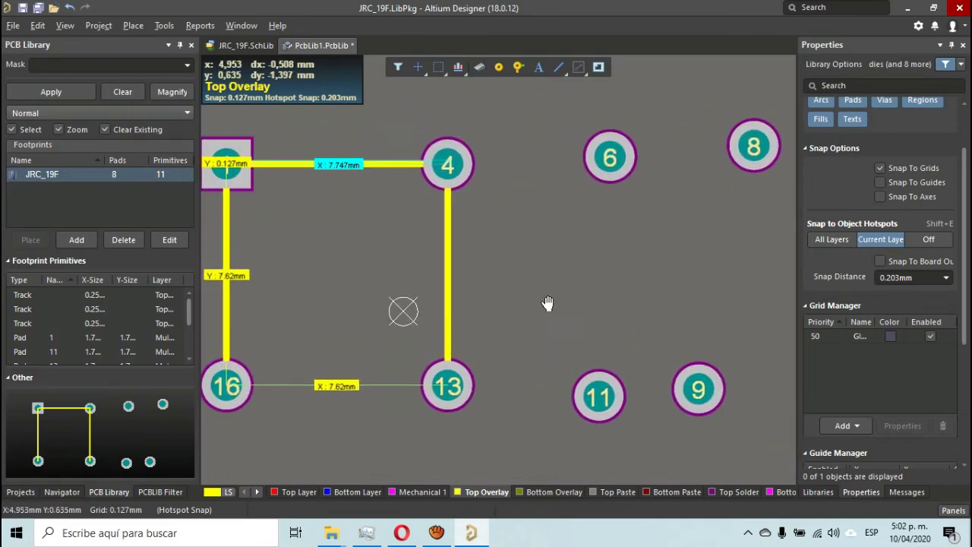
pyautogui.click(402, 532)
pyautogui.moveTo(624, 513)
pyautogui.mouseDown()
pyautogui.moveTo(458, 513)
pyautogui.moveTo(516, 511)
pyautogui.mouseUp()
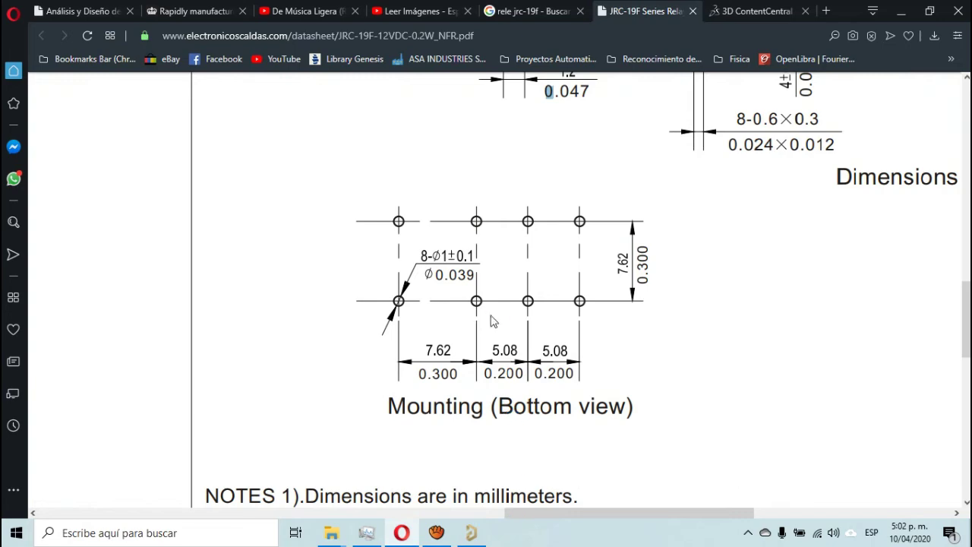
pyautogui.moveTo(660, 512)
pyautogui.mouseDown()
pyautogui.moveTo(800, 513)
pyautogui.moveTo(621, 513)
pyautogui.mouseUp()
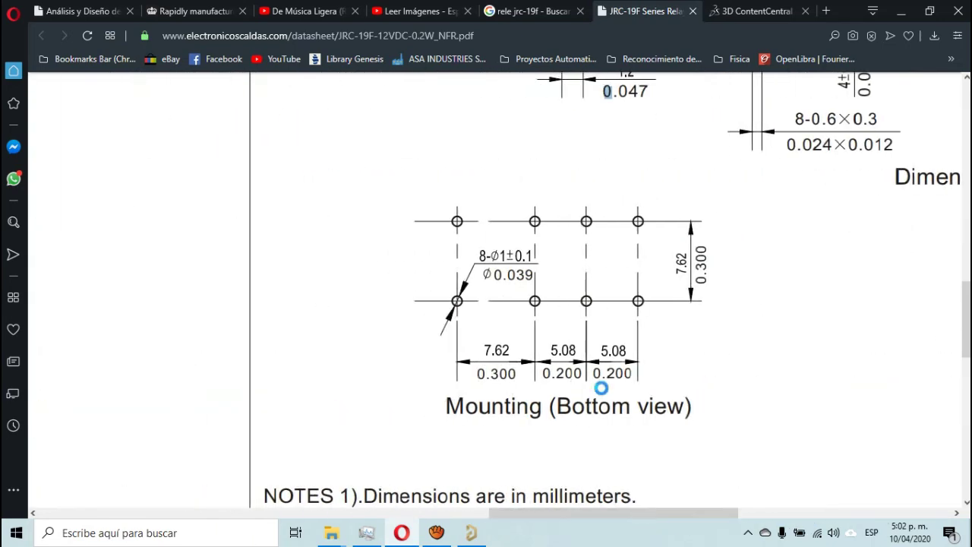
pyautogui.hotkey('alt', 'Tab')
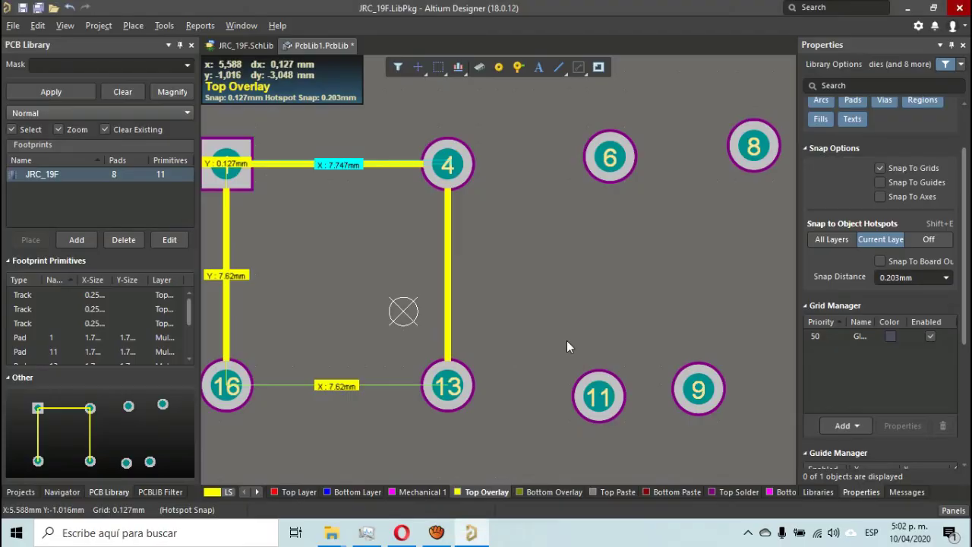
# - In Altium Designer, draw a horizontal Top Overlay line from pad 13's centre toward pad 11 and set its length to 5.08 mm
pyautogui.moveTo(567, 341); pyautogui.dragTo(521, 263, button='right')
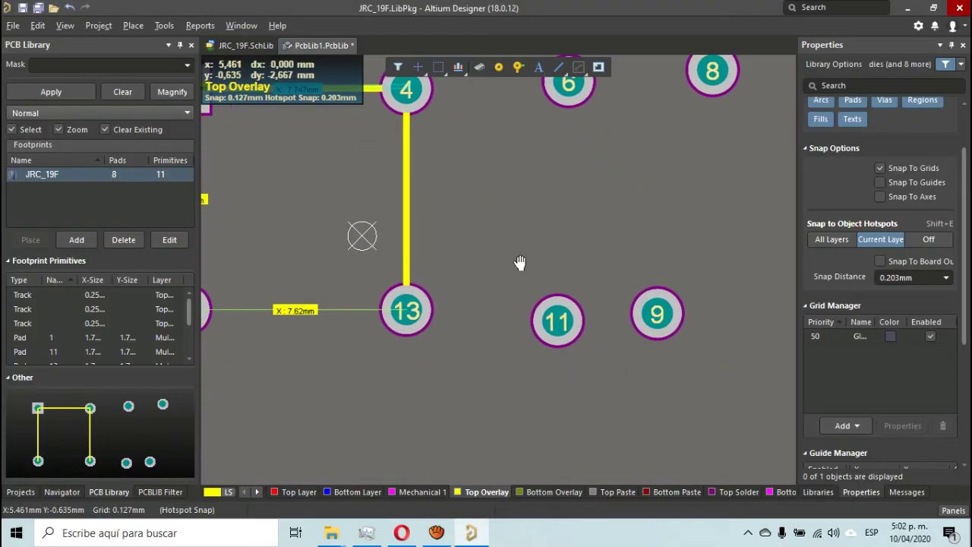
pyautogui.click(558, 67)
pyautogui.click(407, 310)
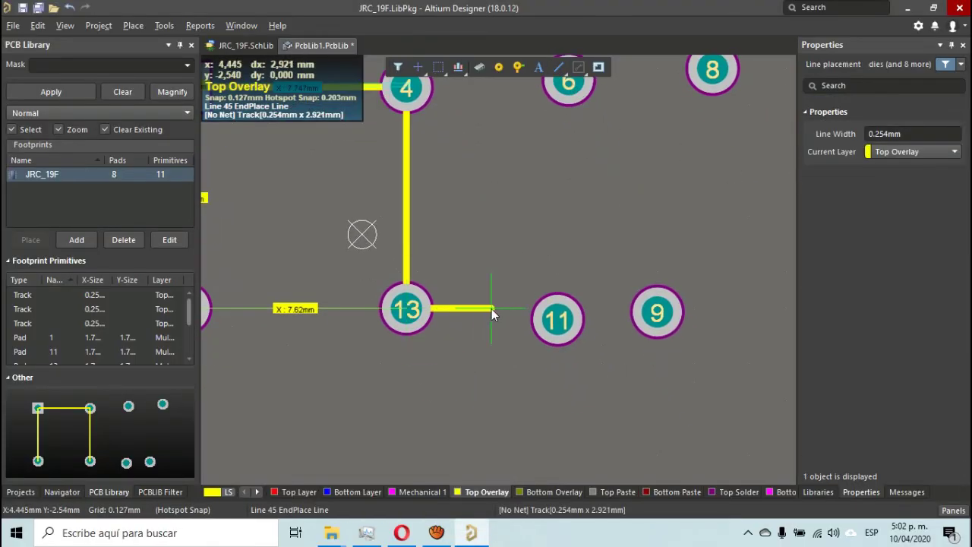
pyautogui.click(494, 308)
pyautogui.rightClick(494, 308)
pyautogui.rightClick(477, 307)
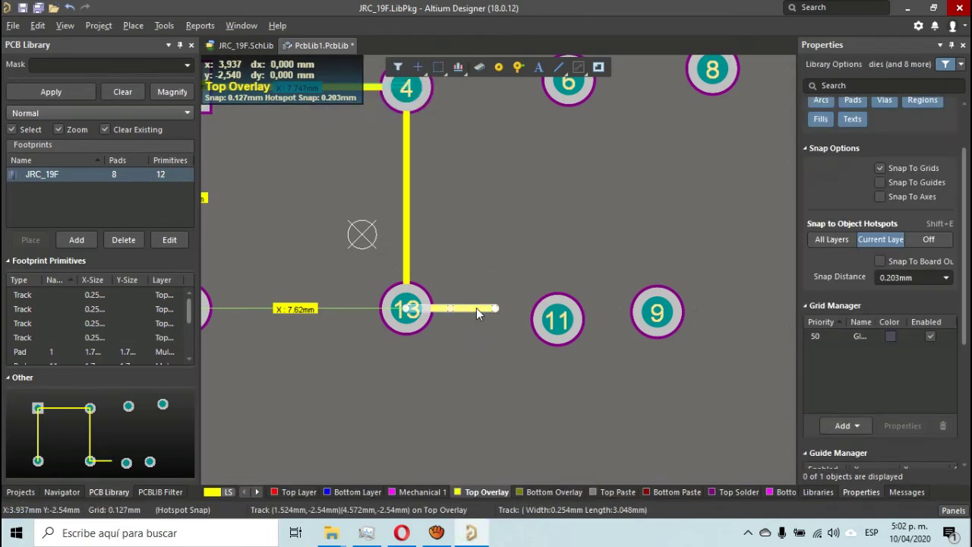
pyautogui.click(476, 308)
pyautogui.press('Tab')
pyautogui.write('5.08')
pyautogui.press('Return')
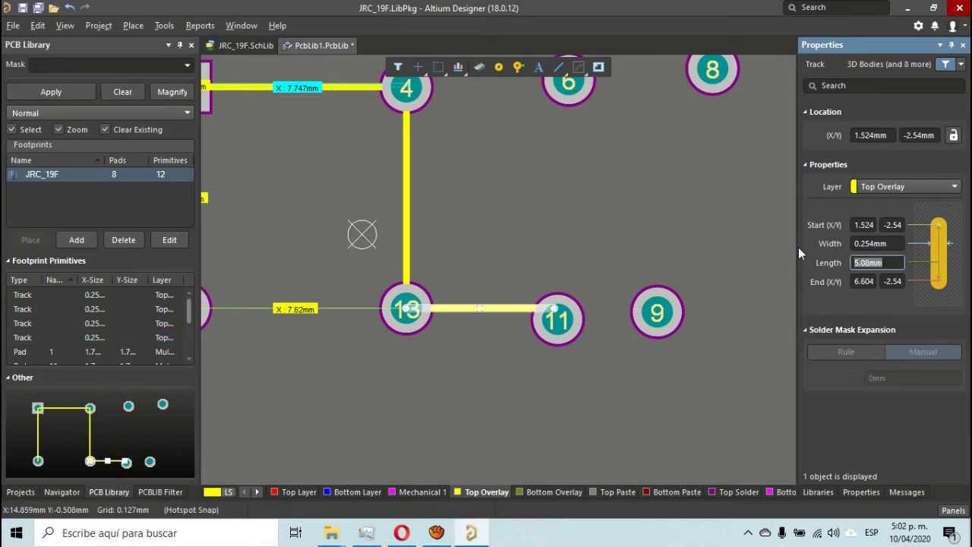
# - Centre pad 11 on the free end of the 5.08 mm horizontal line
pyautogui.keyDown('ctrl'); pyautogui.scroll(2, 612, 317); pyautogui.keyUp('ctrl')
pyautogui.keyDown('ctrl'); pyautogui.scroll(2, 612, 318); pyautogui.keyUp('ctrl')
pyautogui.moveTo(434, 328); pyautogui.dragTo(432, 292)
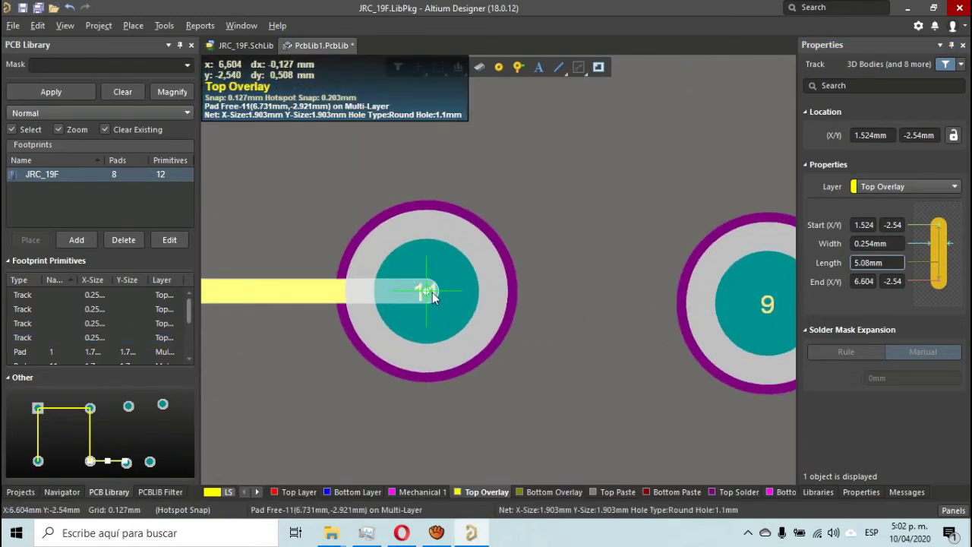
pyautogui.click(524, 168)
# - Move pad 6 away from pad 4's row to a clear spot just below pad 8
pyautogui.keyDown('ctrl'); pyautogui.scroll(-2, 536, 160); pyautogui.keyUp('ctrl')
pyautogui.keyDown('ctrl'); pyautogui.scroll(-2, 537, 161); pyautogui.keyUp('ctrl')
pyautogui.moveTo(538, 157); pyautogui.dragTo(532, 401, button='right')
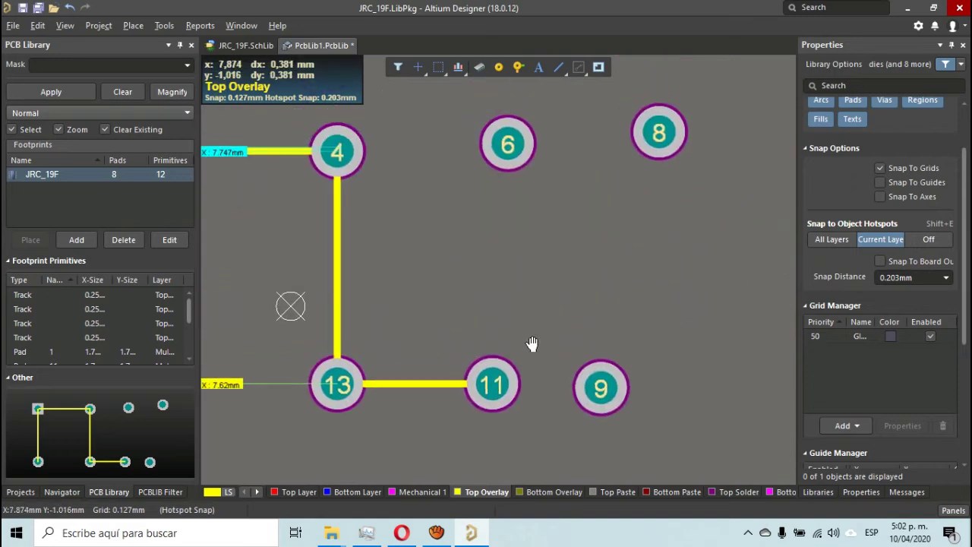
pyautogui.moveTo(507, 145); pyautogui.dragTo(668, 218)
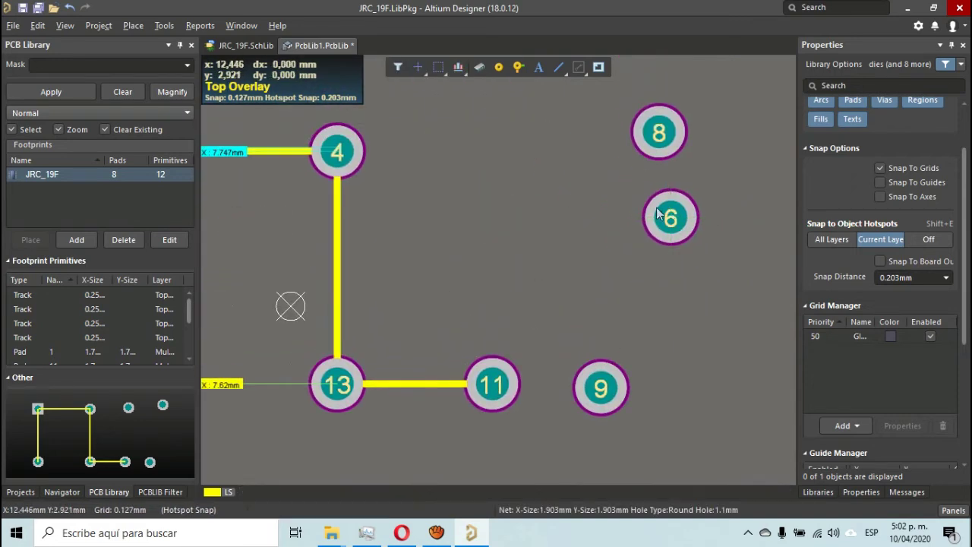
# - Draw a horizontal Top Overlay line from pad 4's centre toward pad 8 and set its length to 5.08 mm
pyautogui.click(559, 67)
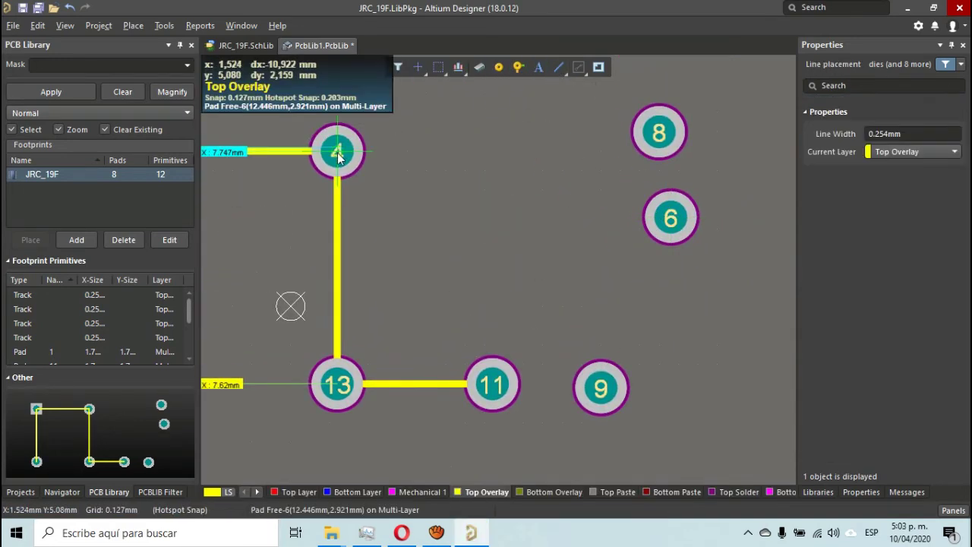
pyautogui.click(337, 152)
pyautogui.click(416, 153)
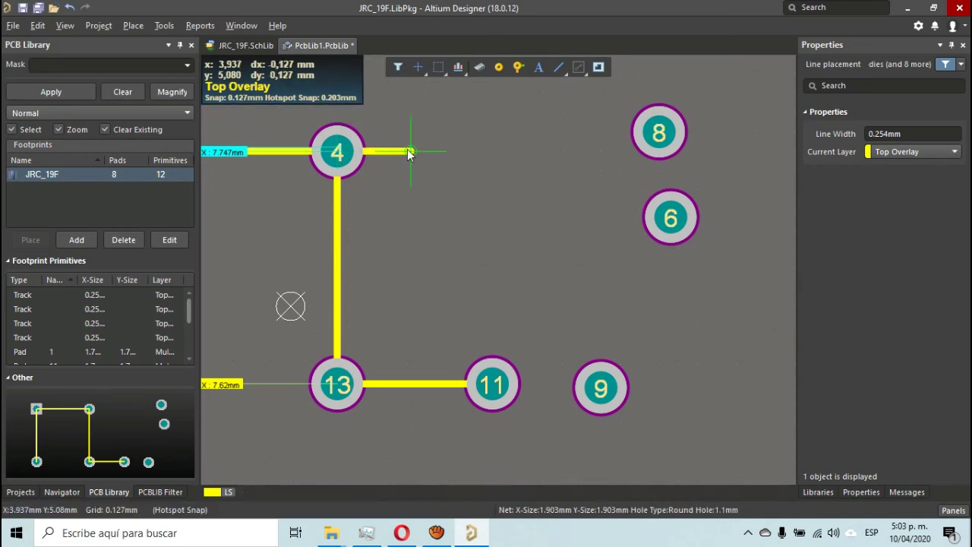
pyautogui.rightClick(416, 154)
pyautogui.click(410, 151)
pyautogui.press('Tab')
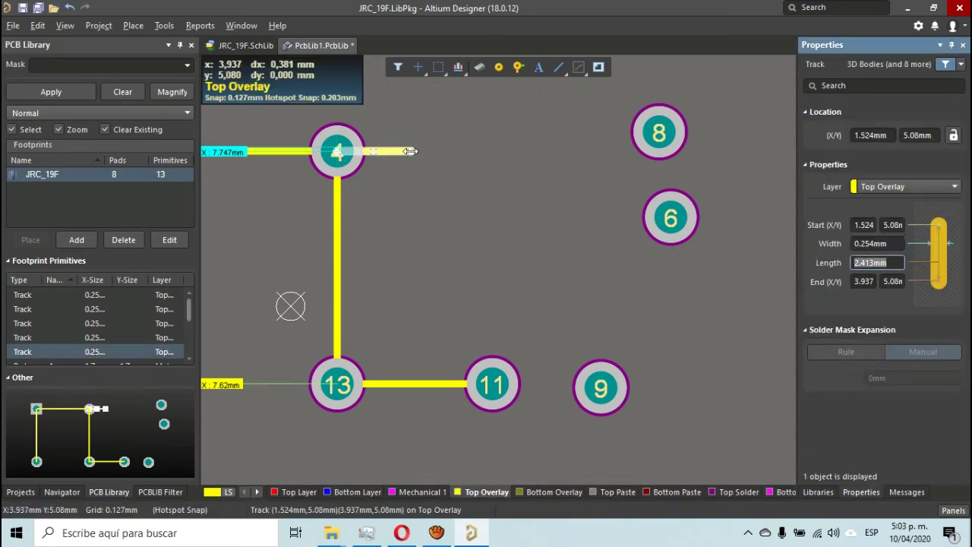
pyautogui.write('5.08')
pyautogui.press('Return')
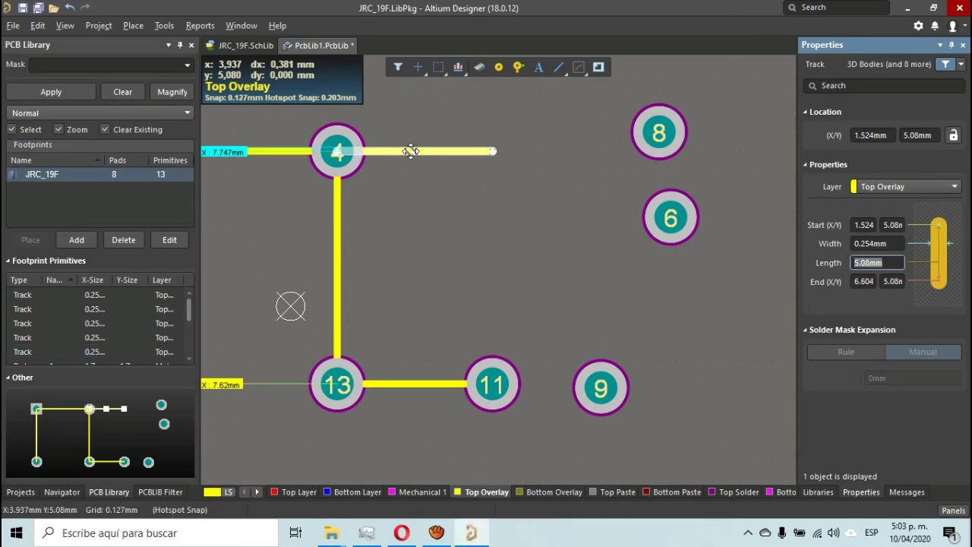
pyautogui.click(532, 259)
# - Check the pin order in the datasheet's wiring diagram in Opera, and in Altium Designer centre pad 6 on the free end of pad 4's line
pyautogui.hotkey('alt', 'Tab')
pyautogui.moveTo(665, 513); pyautogui.dragTo(810, 514)
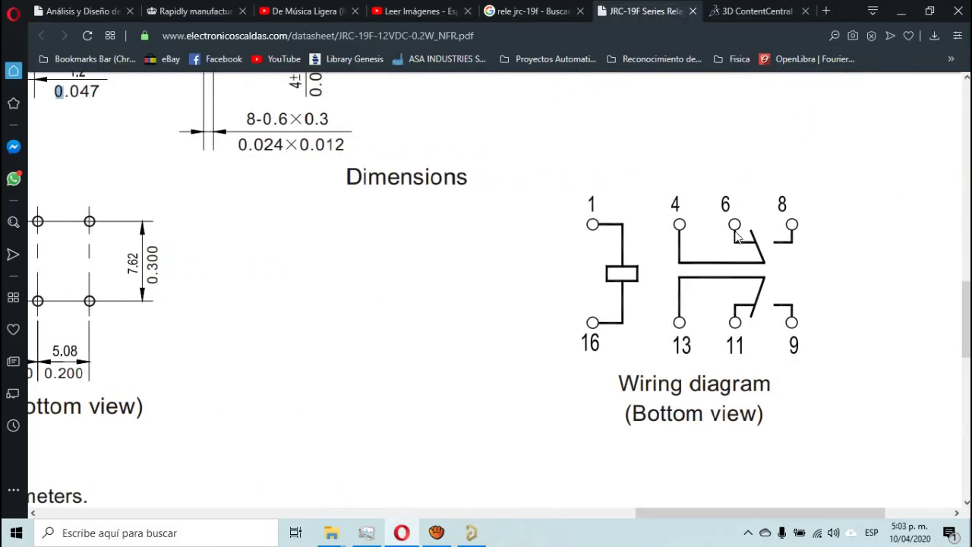
pyautogui.hotkey('alt', 'Tab')
pyautogui.moveTo(671, 218); pyautogui.dragTo(492, 152)
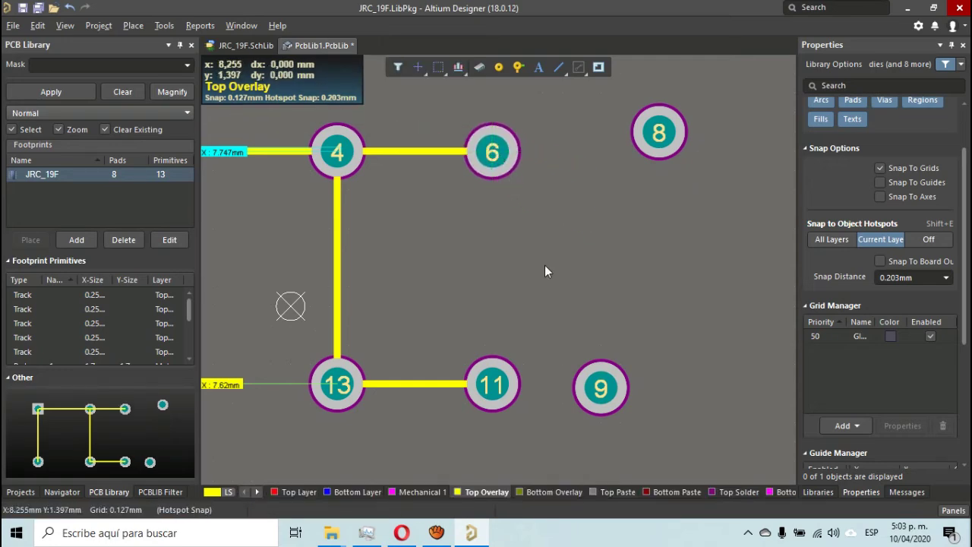
# - Check the last horizontal hole spacing in Opera's mounting drawing, and in Altium Designer move pad 9 farther from pad 11
pyautogui.keyDown('shift'); pyautogui.hscroll(3, 558, 296); pyautogui.keyUp('shift')
pyautogui.hotkey('alt', 'Tab')
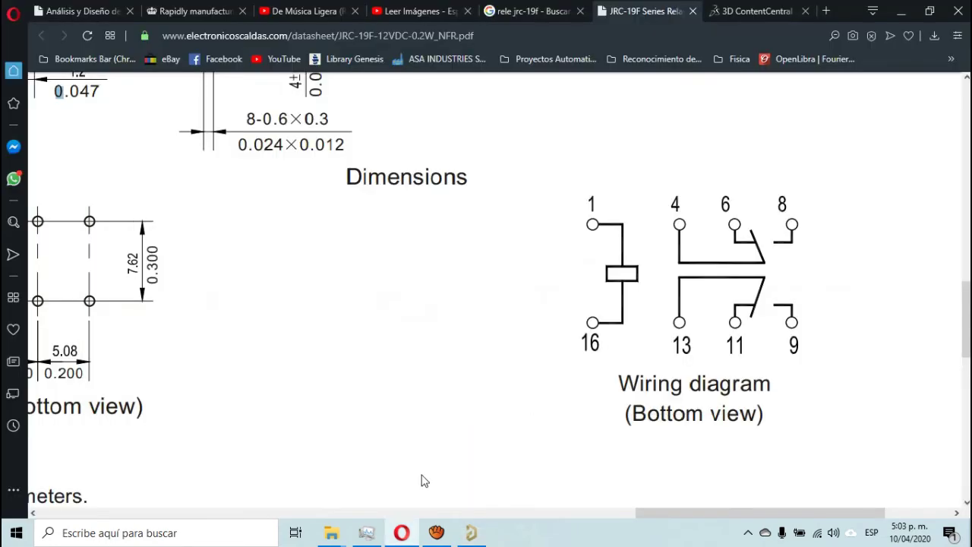
pyautogui.moveTo(648, 511); pyautogui.dragTo(608, 513)
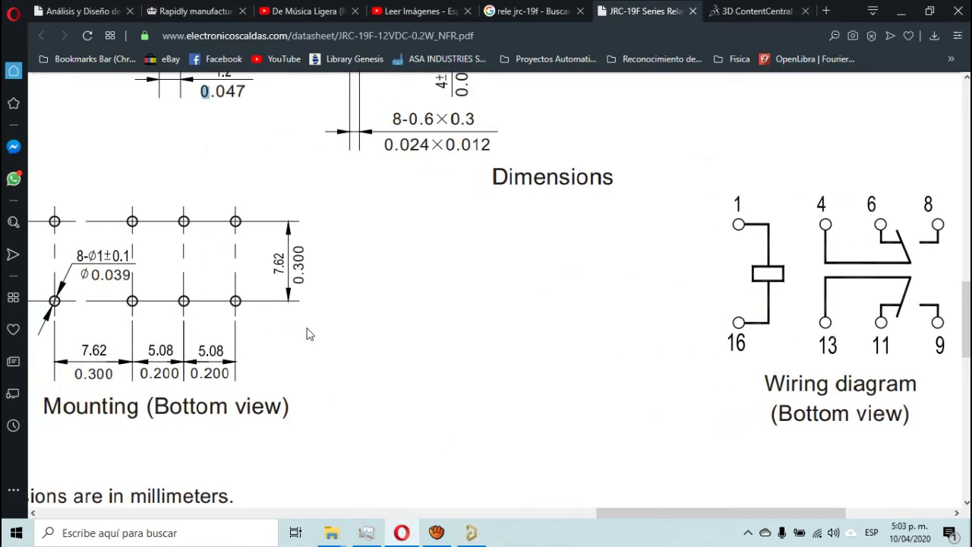
pyautogui.hotkey('alt', 'Tab')
pyautogui.moveTo(531, 390); pyautogui.dragTo(636, 388)
# - Draw a horizontal Top Overlay line from pad 11's centre toward pad 9 and set its length to 5.08 mm
pyautogui.click(558, 68)
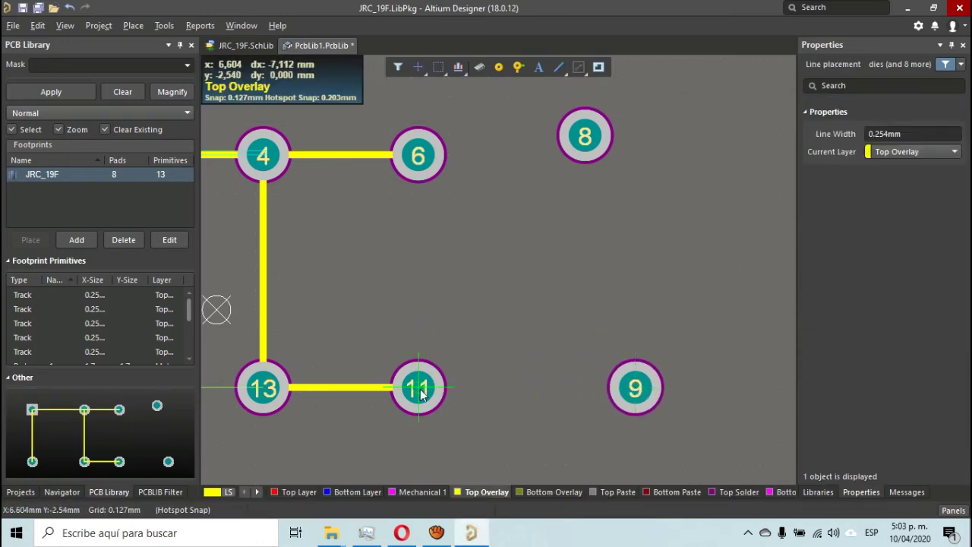
pyautogui.click(418, 387)
pyautogui.click(490, 388)
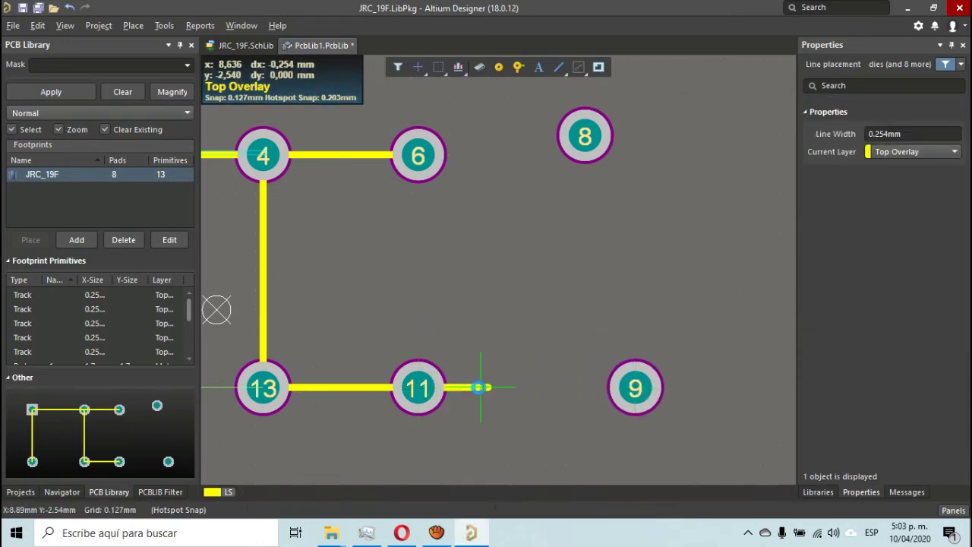
pyautogui.press('Tab')
pyautogui.press('Tab')
pyautogui.write('5.08')
pyautogui.press('Return')
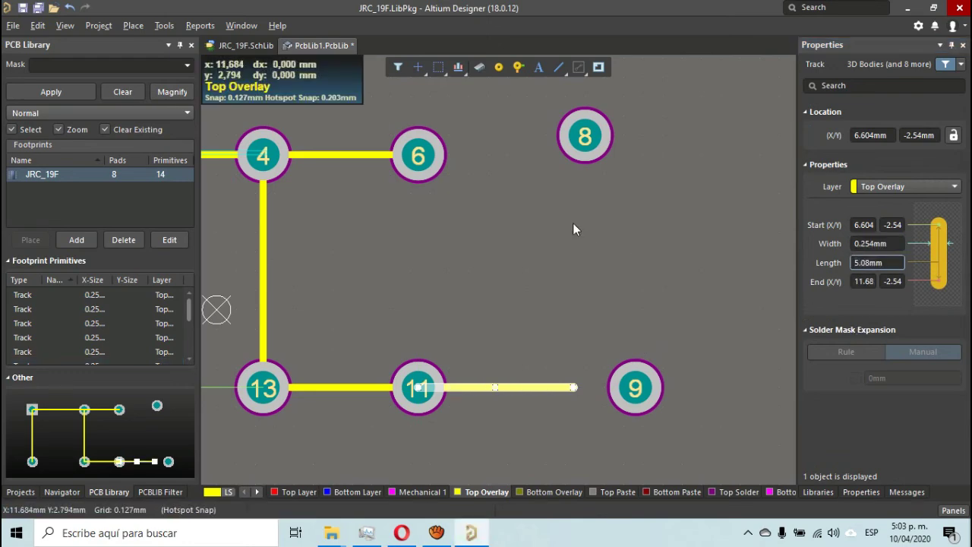
pyautogui.press('Escape')
# - Draw a horizontal Top Overlay line from pad 6's centre toward pad 8 and set its length to 5.08 mm
pyautogui.click(559, 67)
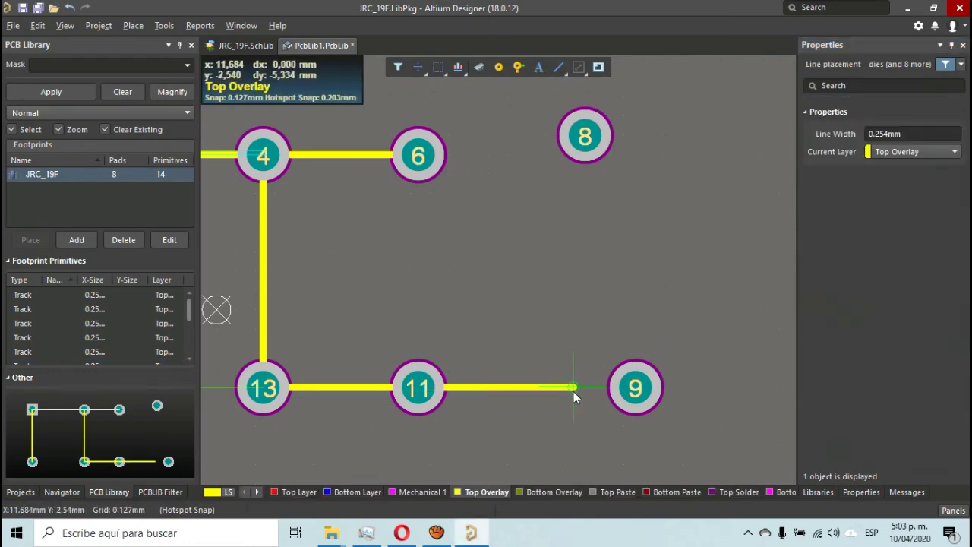
pyautogui.click(419, 155)
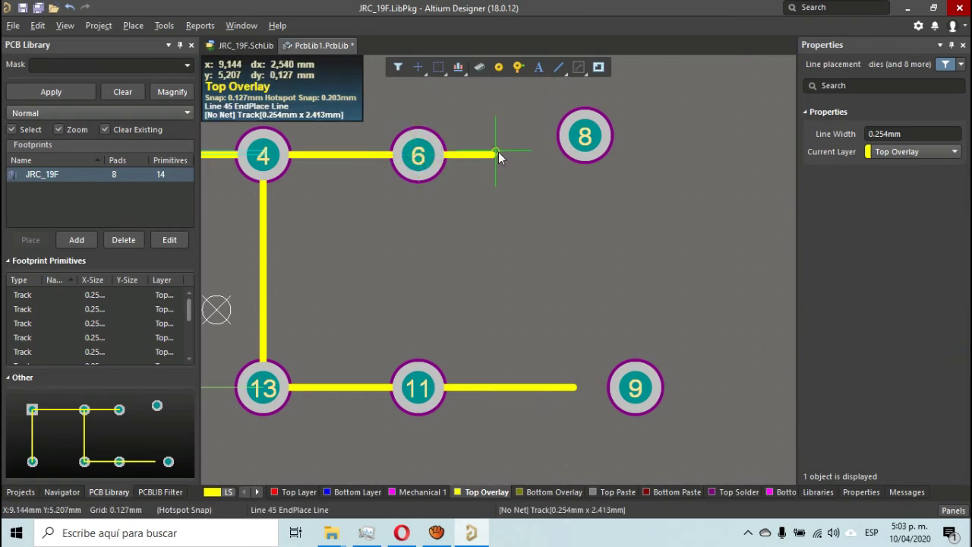
pyautogui.click(505, 155)
pyautogui.rightClick(504, 155)
pyautogui.rightClick(489, 156)
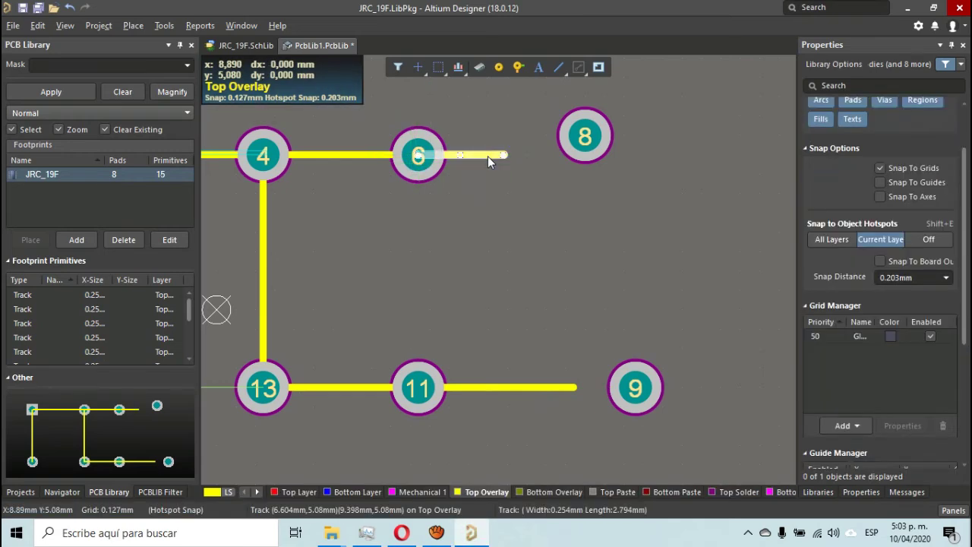
pyautogui.click(488, 156)
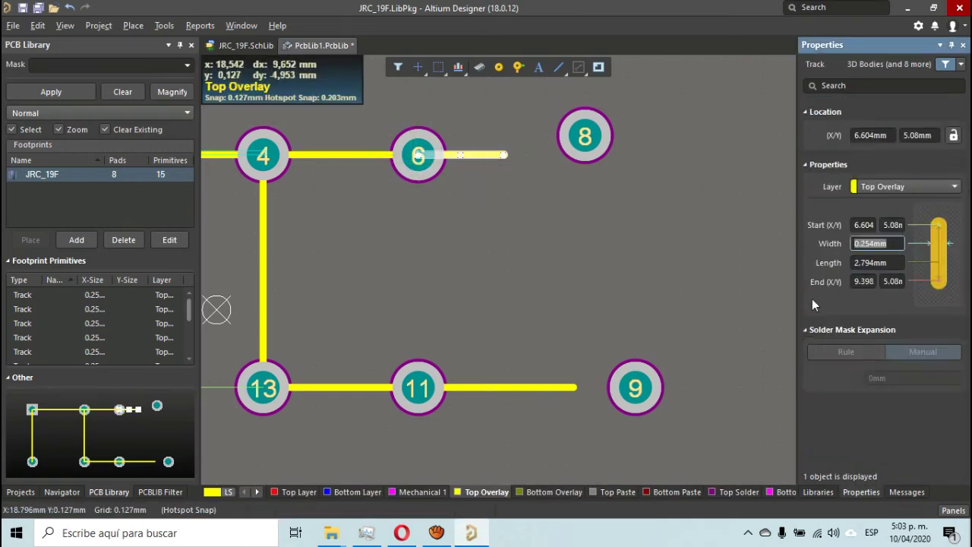
pyautogui.click(878, 259)
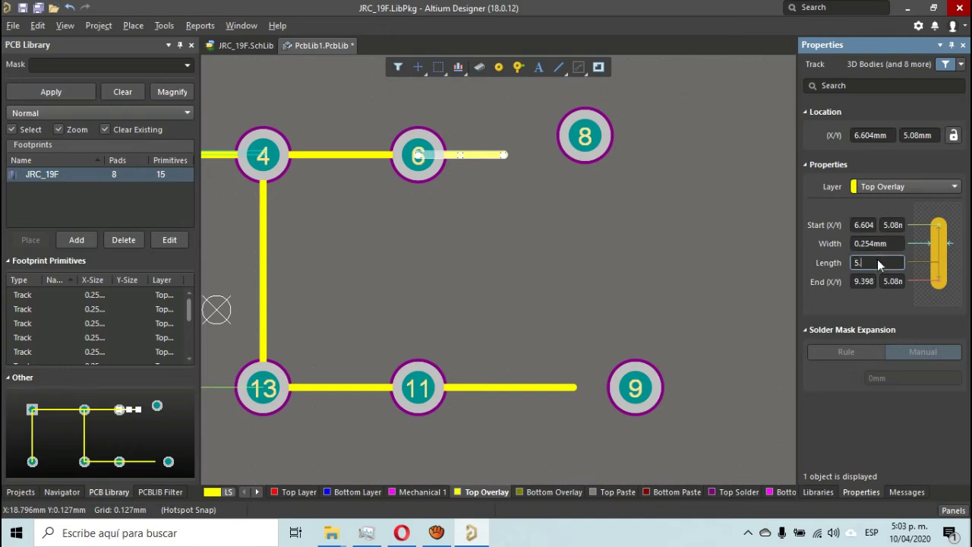
pyautogui.press('Return')
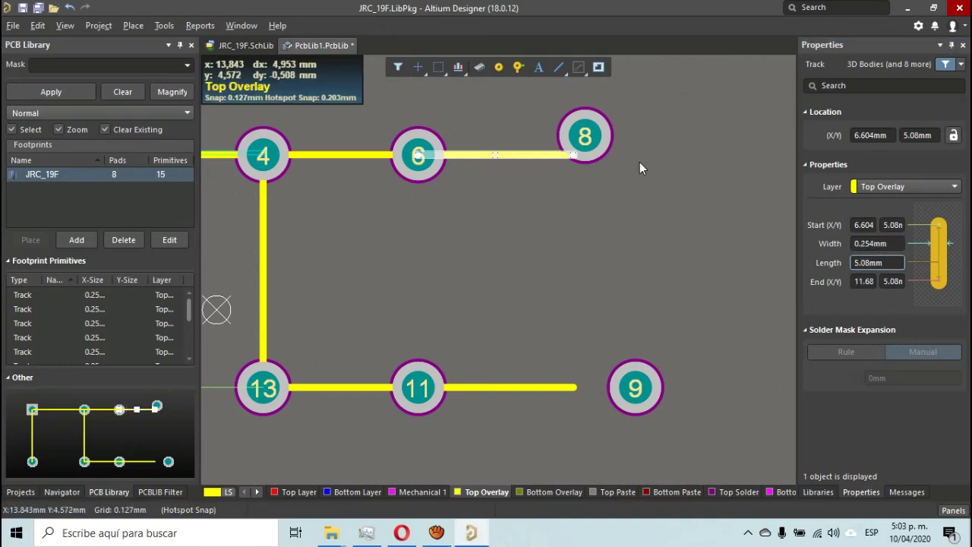
# - Centre pads 8 and 9 on the free ends of the horizontal lines starting at pads 6 and 11
pyautogui.keyDown('ctrl'); pyautogui.scroll(3, 624, 149); pyautogui.keyUp('ctrl')
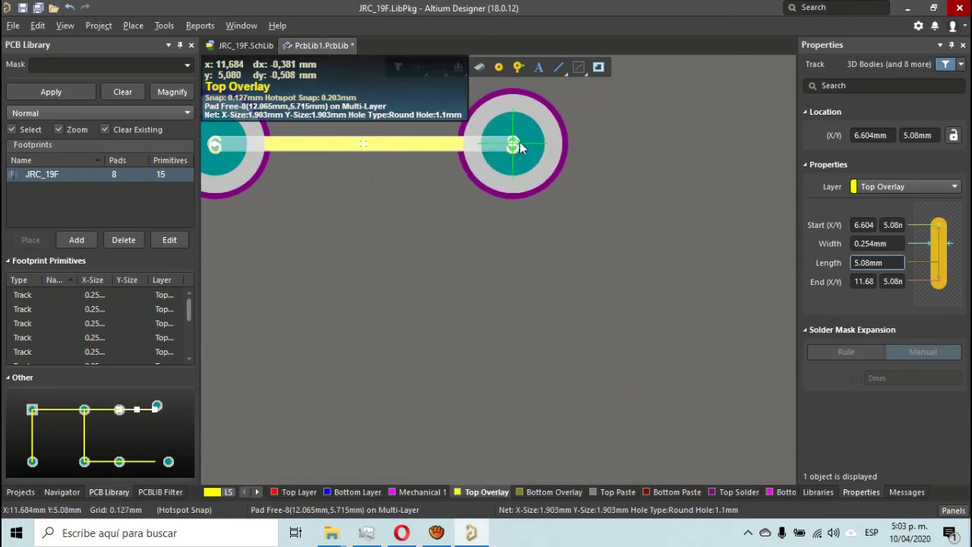
pyautogui.click(653, 199)
pyautogui.keyDown('ctrl'); pyautogui.scroll(-3, 655, 206); pyautogui.keyUp('ctrl')
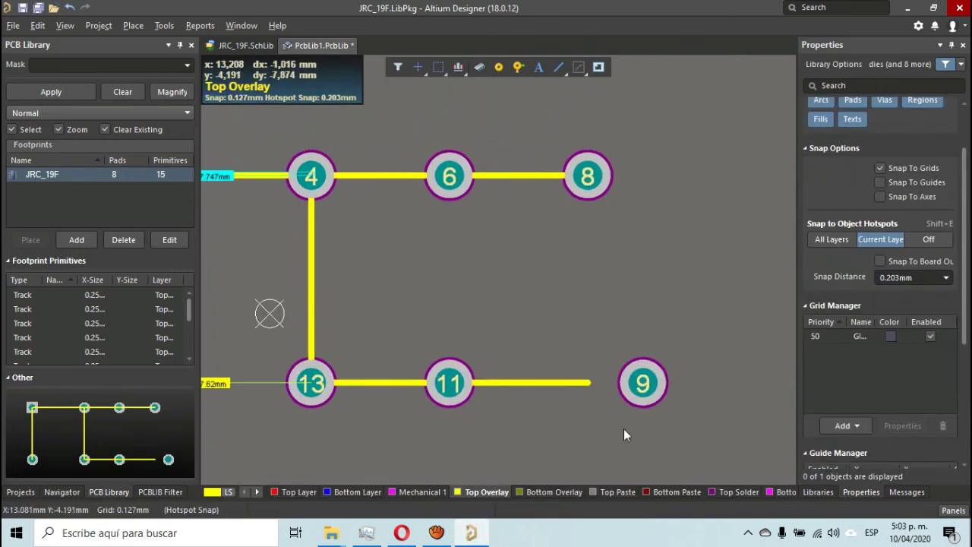
pyautogui.keyDown('ctrl'); pyautogui.scroll(2, 620, 430); pyautogui.keyUp('ctrl')
pyautogui.moveTo(659, 359); pyautogui.dragTo(571, 353)
pyautogui.keyDown('ctrl'); pyautogui.scroll(-3, 586, 230); pyautogui.keyUp('ctrl')
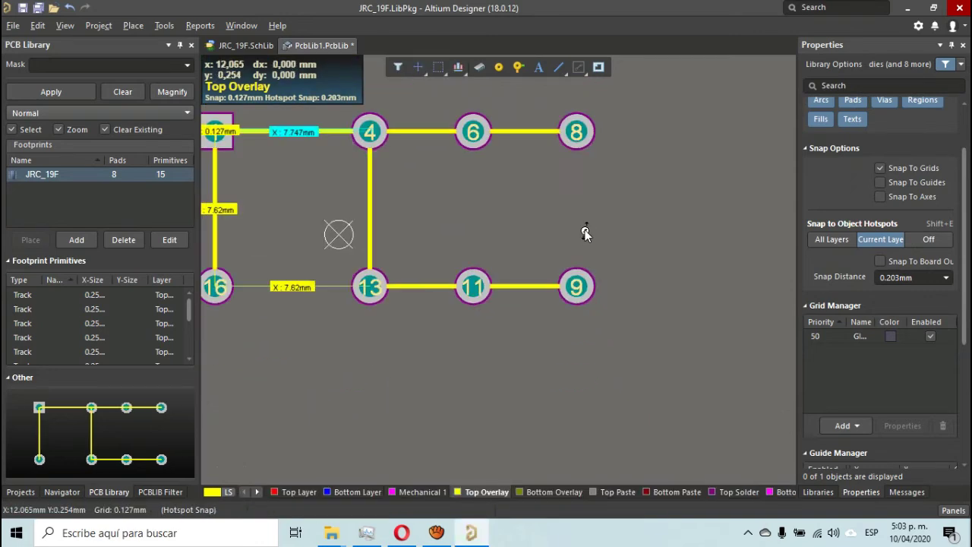
# - Compare the eight-pad layout, in both 2D and 3D view, with the datasheet's mounting drawing in Opera, returning to Altium Designer's 2D view
pyautogui.keyDown('ctrl'); pyautogui.scroll(1, 585, 232); pyautogui.keyUp('ctrl')
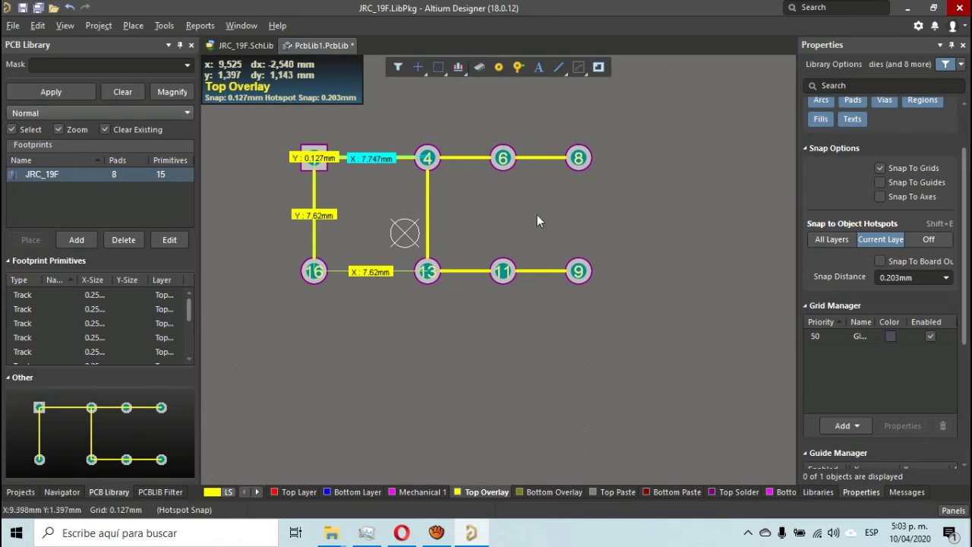
pyautogui.scroll(1, 511, 234)
pyautogui.keyDown('shift'); pyautogui.hscroll(-2, 532, 236); pyautogui.keyUp('shift')
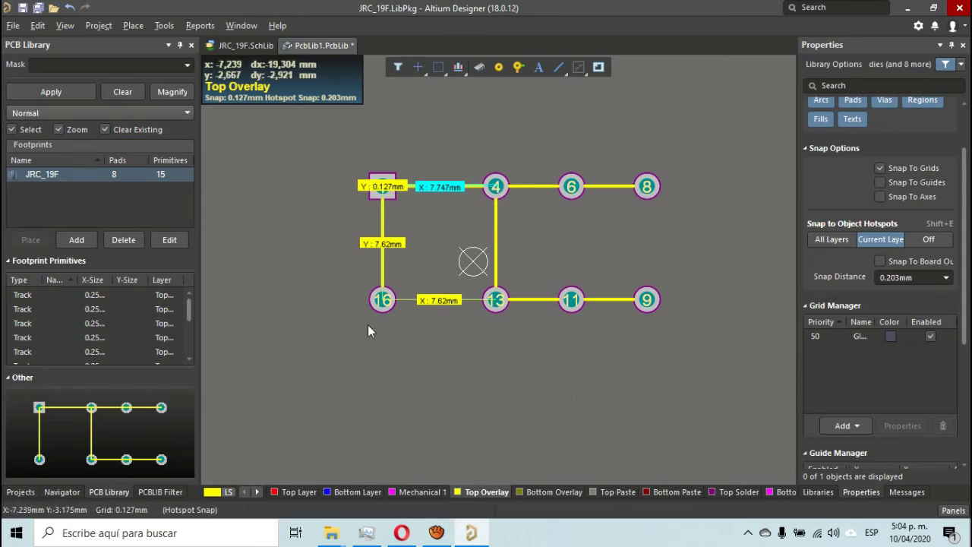
pyautogui.hotkey('alt', 'Tab')
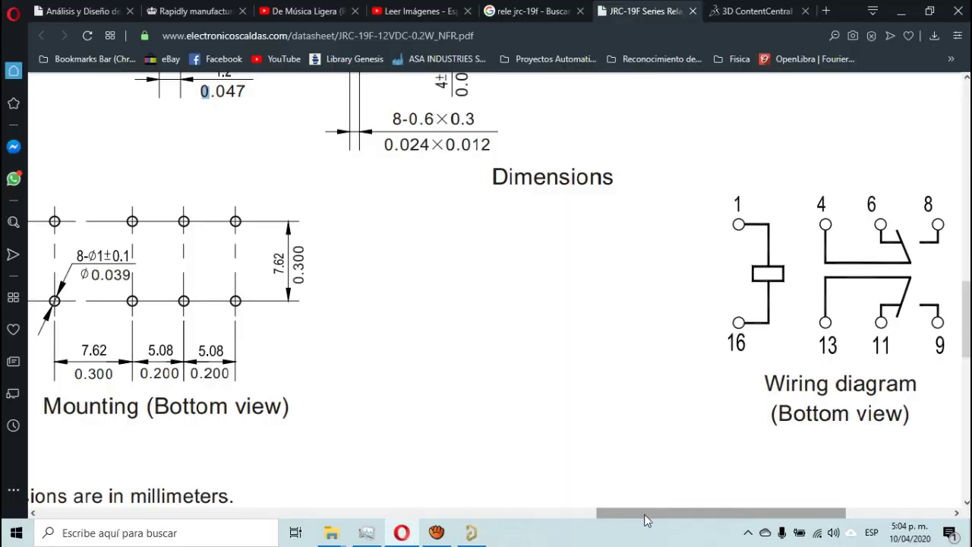
pyautogui.moveTo(647, 518); pyautogui.dragTo(544, 518)
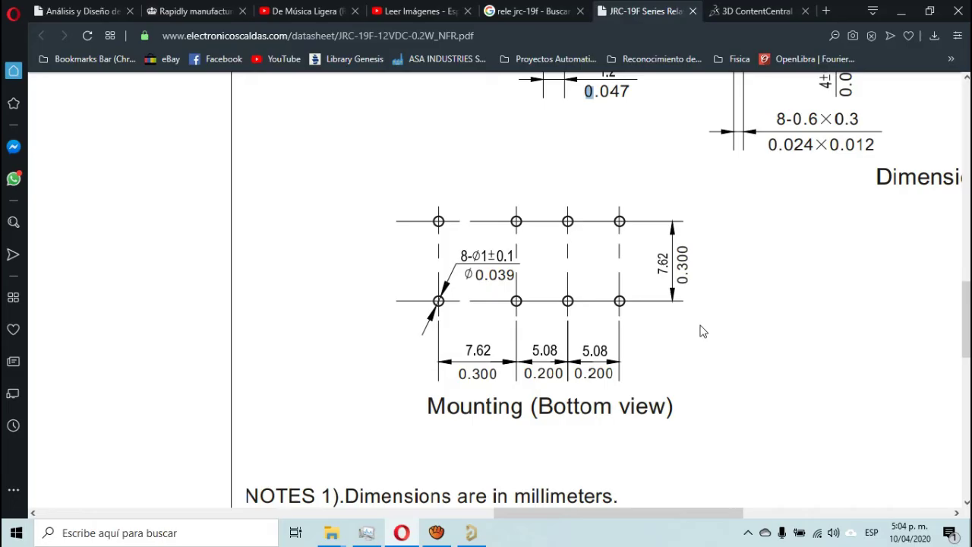
pyautogui.hotkey('alt', 'Tab')
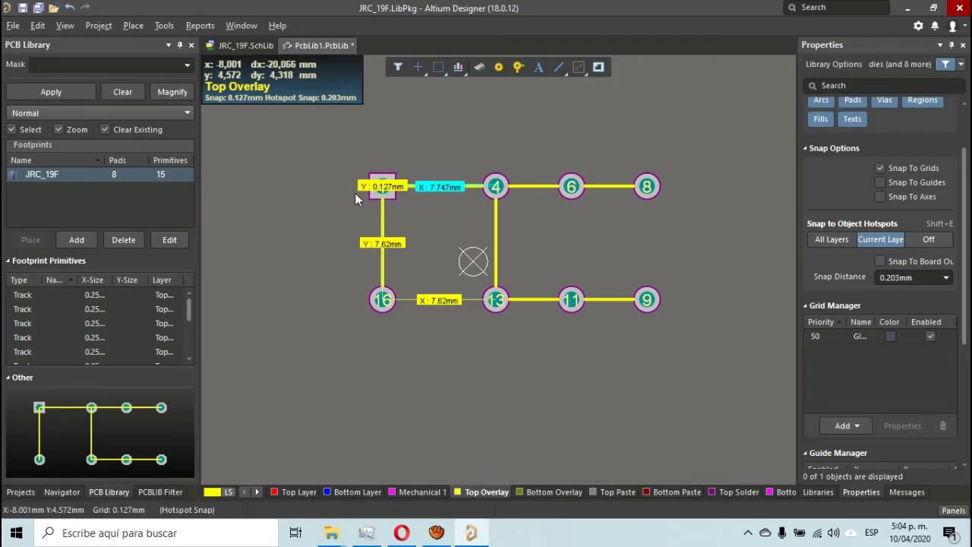
pyautogui.press('3')
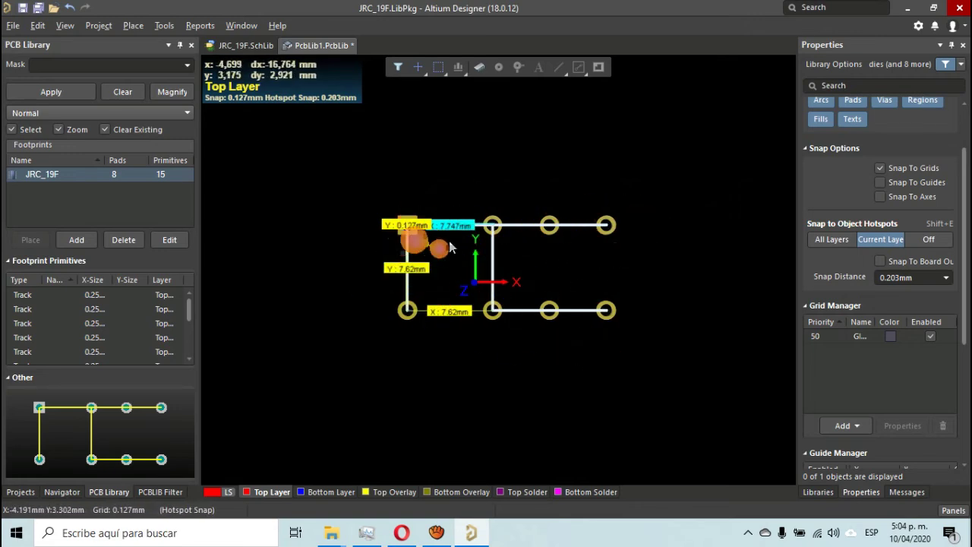
pyautogui.hotkey('alt', 'Tab')
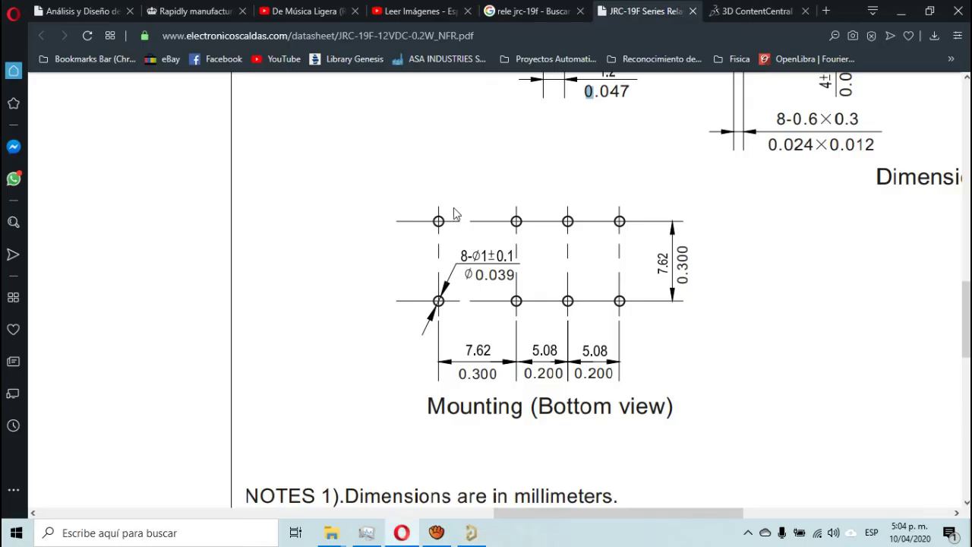
pyautogui.hotkey('alt', 'Tab')
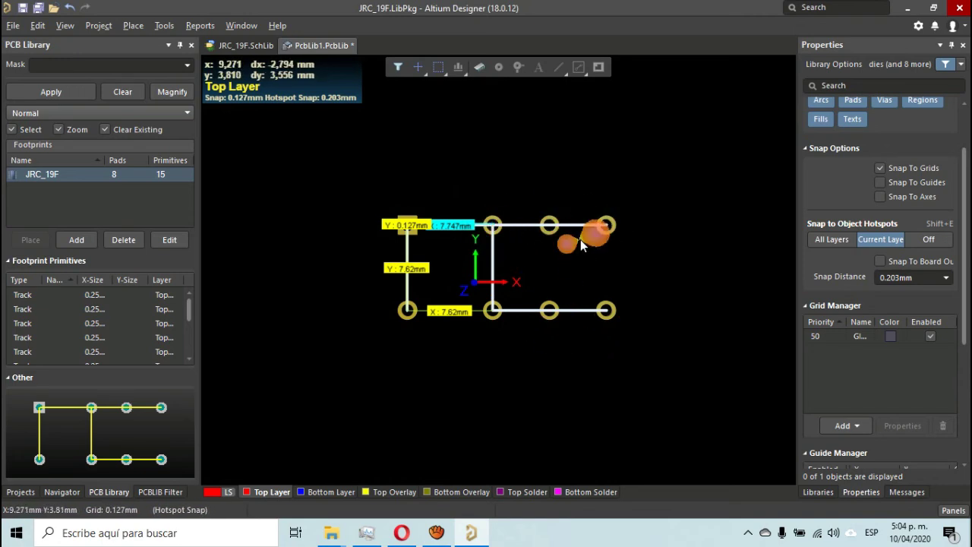
pyautogui.press('2')
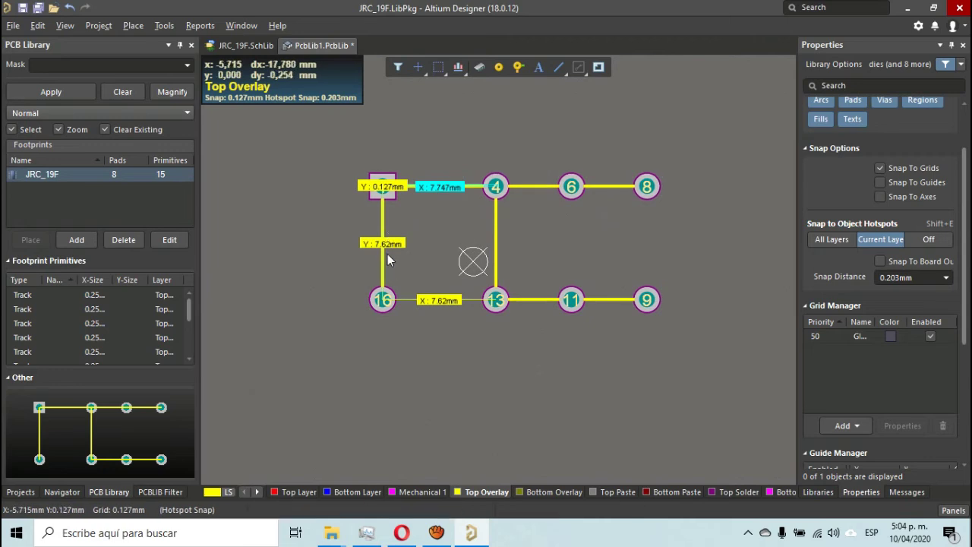
pyautogui.keyDown('ctrl'); pyautogui.scroll(1, 389, 217); pyautogui.keyUp('ctrl')
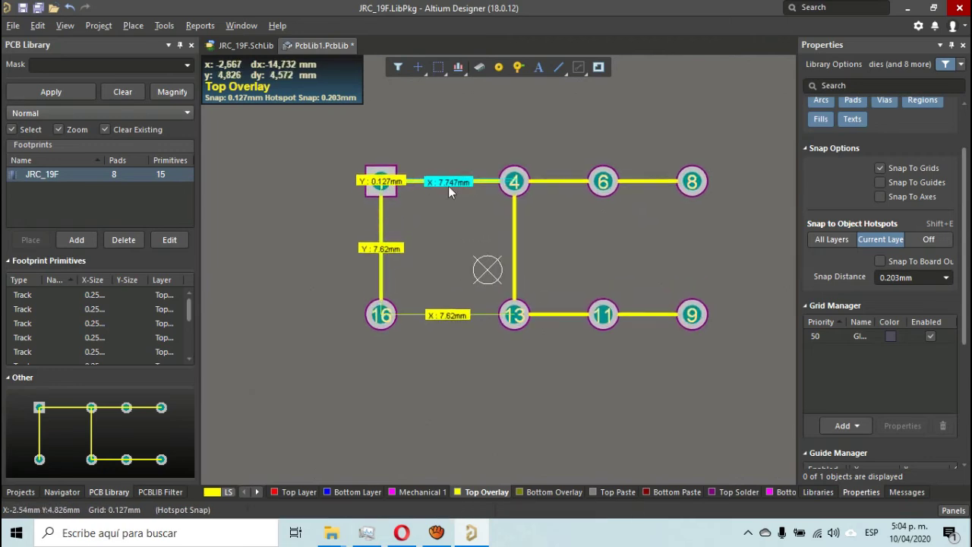
pyautogui.moveTo(462, 185); pyautogui.dragTo(508, 165, button='right')
pyautogui.click(559, 67)
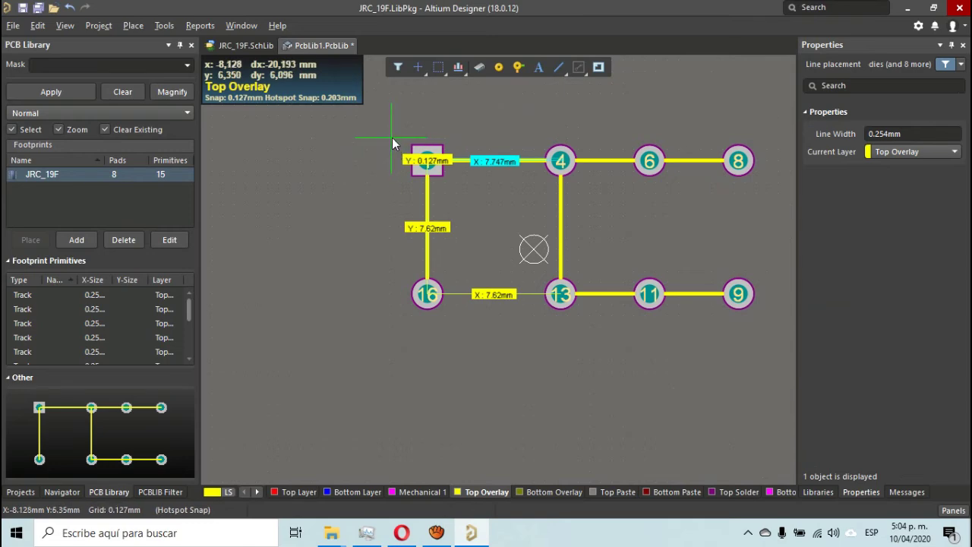
pyautogui.press('Tab')
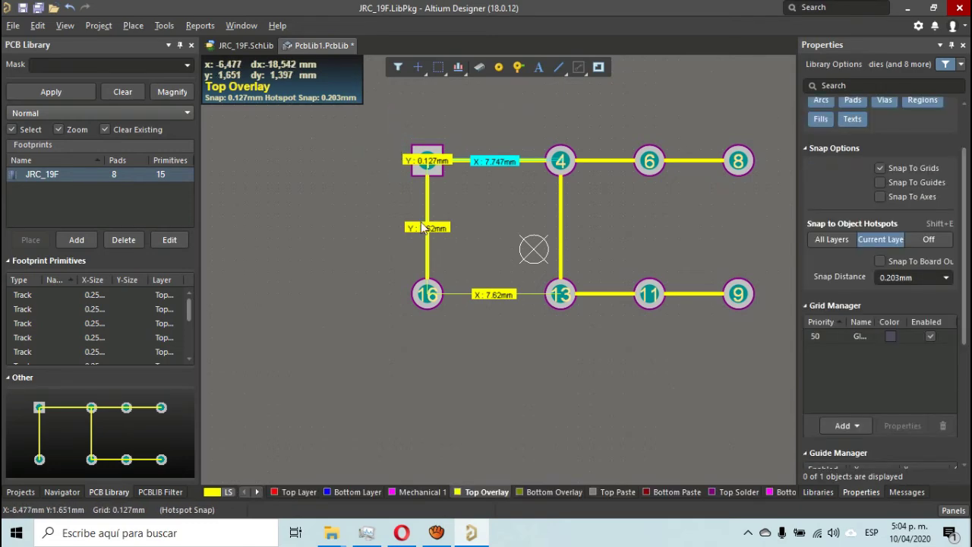
# - Check the relay body dimensions and the mounting drawing's outline in the datasheet in Opera, returning to Altium Designer
pyautogui.hotkey('alt', 'Tab')
pyautogui.scroll(5, 760, 375)
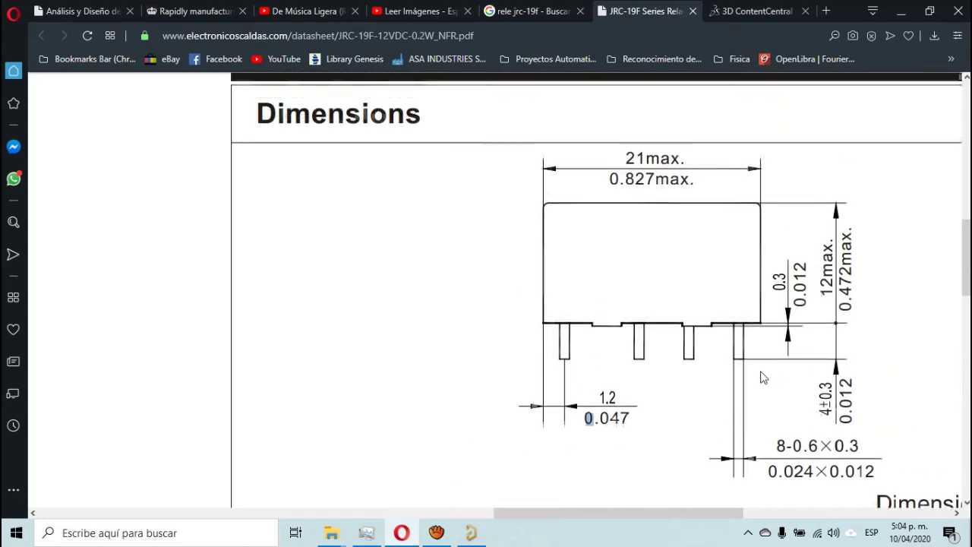
pyautogui.moveTo(693, 520); pyautogui.dragTo(805, 520)
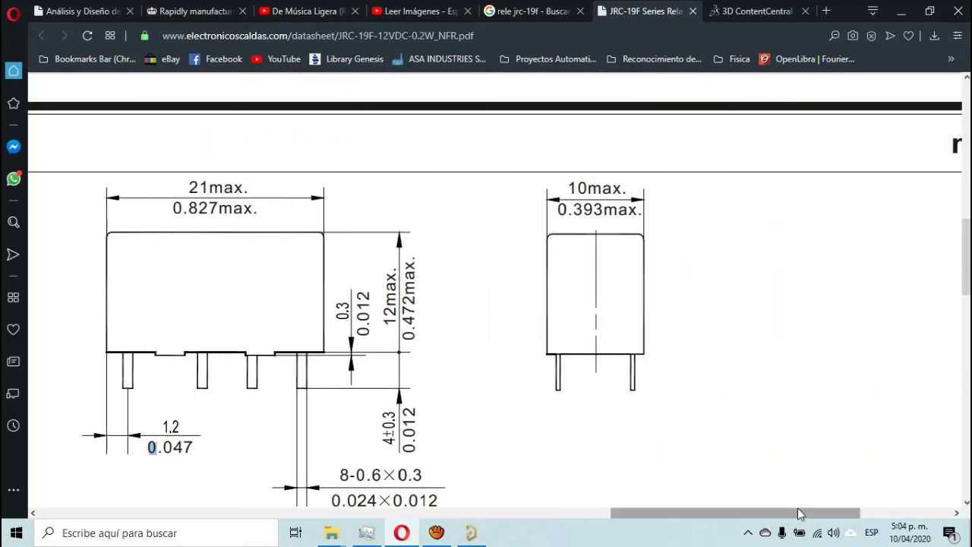
pyautogui.scroll(-3, 758, 373)
pyautogui.scroll(2, 757, 382)
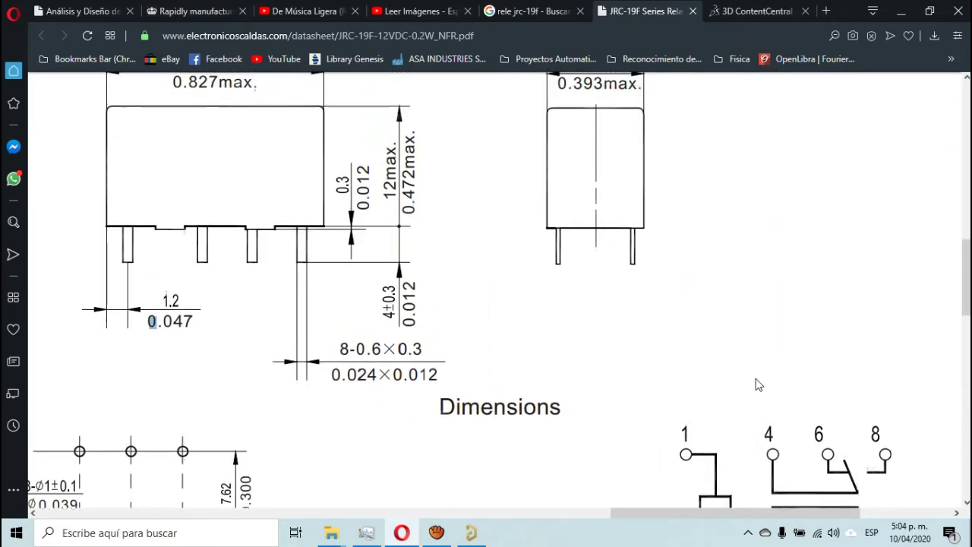
pyautogui.moveTo(731, 520); pyautogui.dragTo(626, 520)
pyautogui.scroll(-2, 582, 396)
pyautogui.scroll(-1, 561, 365)
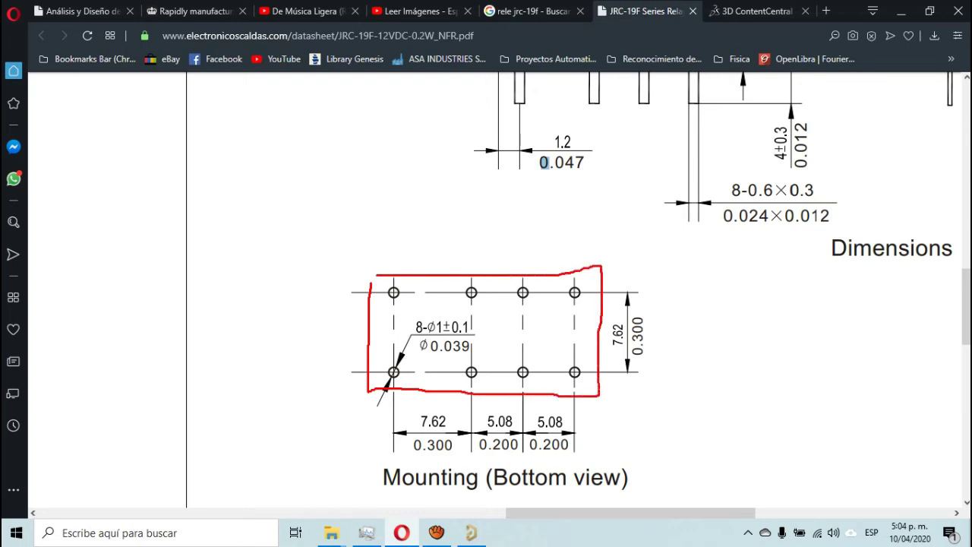
pyautogui.press('Escape')
pyautogui.hotkey('alt', 'Tab')
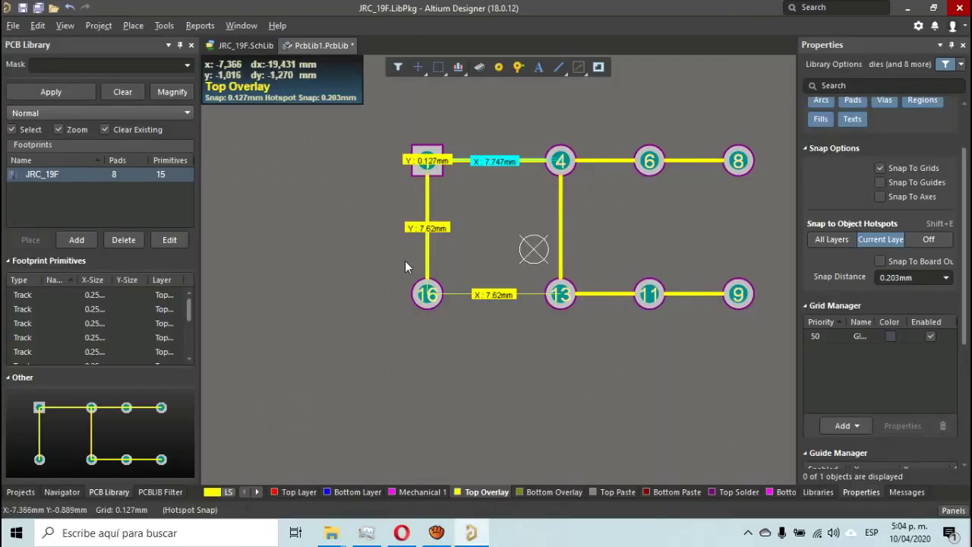
# - Delete all seven Top Overlay guide lines connecting the pads
pyautogui.click(427, 203)
pyautogui.press('Delete')
pyautogui.click(458, 160)
pyautogui.press('Delete')
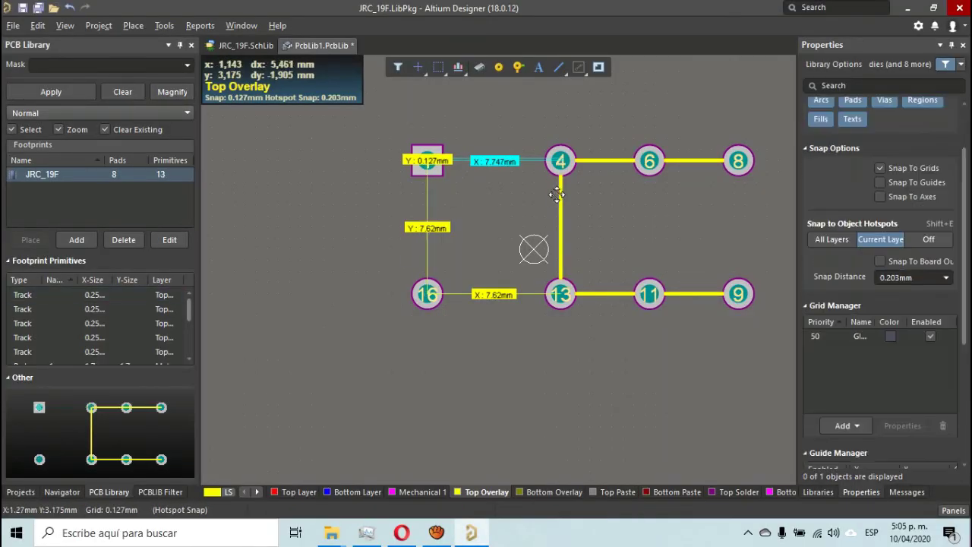
pyautogui.click(562, 195)
pyautogui.press('Delete')
pyautogui.click(607, 294)
pyautogui.press('Delete')
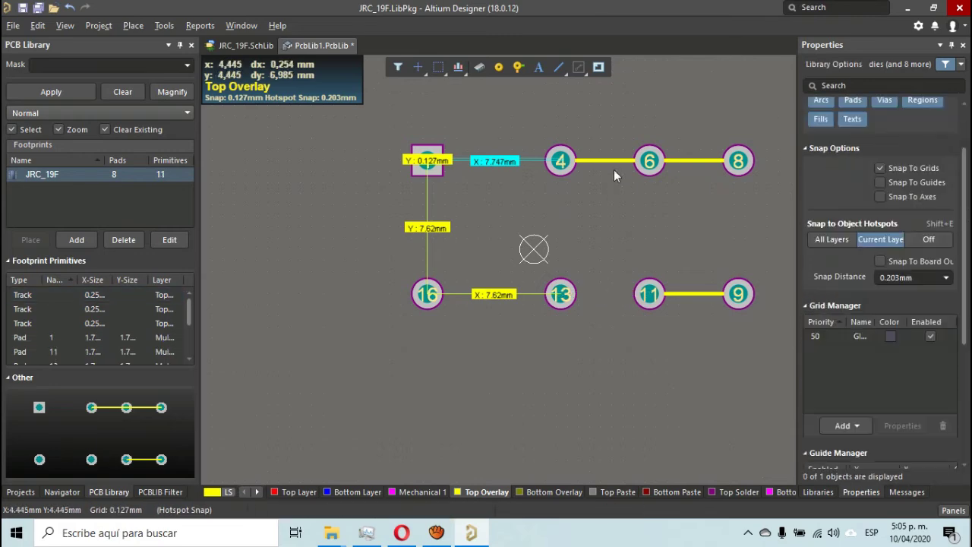
pyautogui.click(608, 159)
pyautogui.press('Delete')
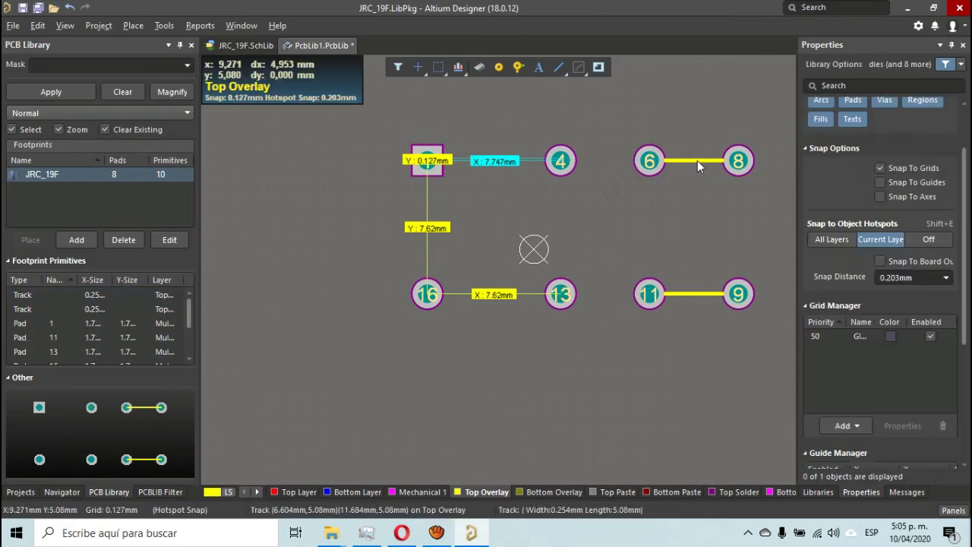
pyautogui.click(697, 161)
pyautogui.press('Delete')
pyautogui.click(703, 294)
pyautogui.press('Delete')
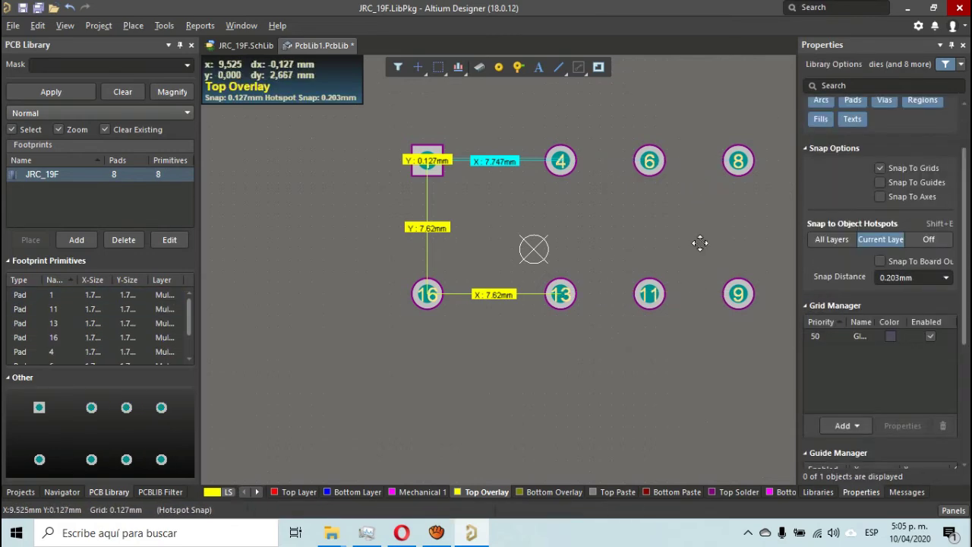
# - Draw a closed rectangular Top Overlay outline around all eight pads, about 22.2 mm wide and 11.4 mm high
pyautogui.moveTo(699, 258); pyautogui.dragTo(608, 294, button='right')
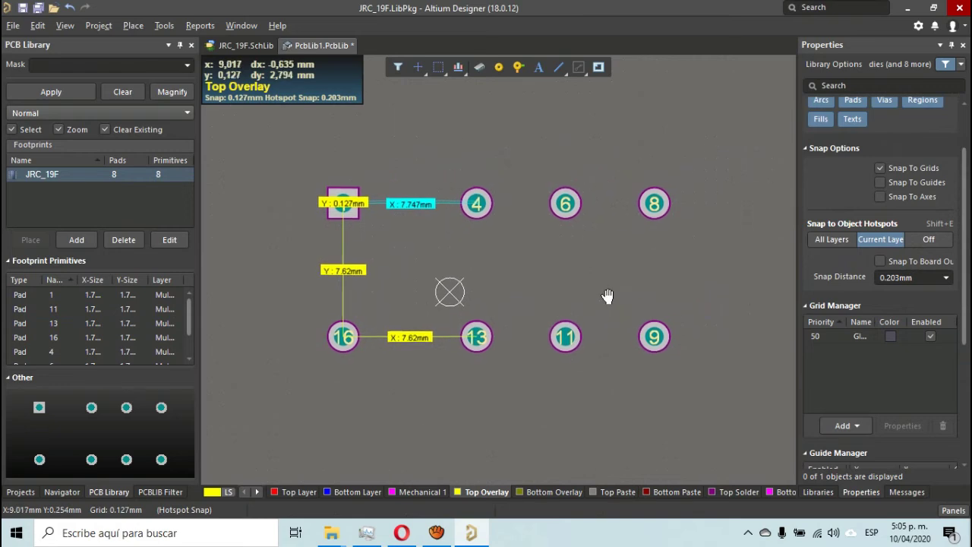
pyautogui.click(558, 67)
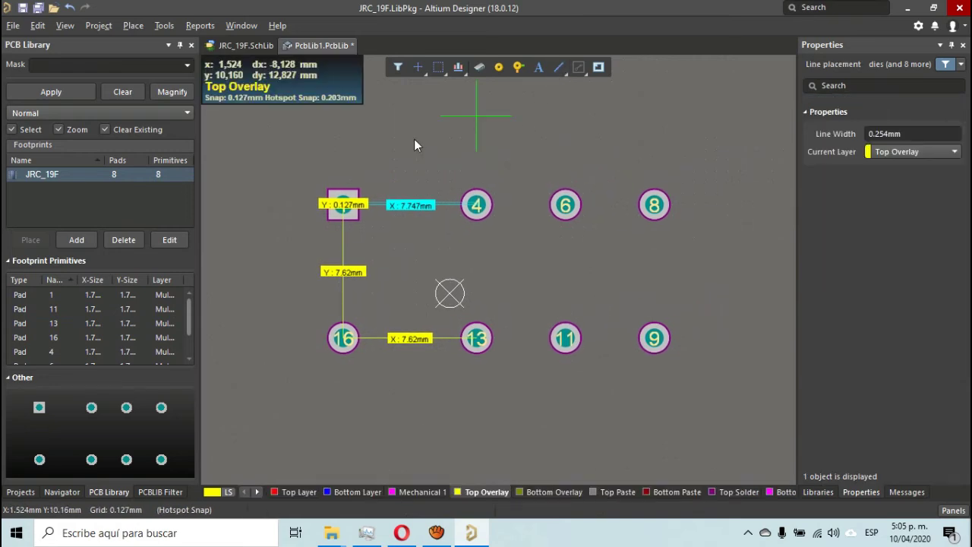
pyautogui.click(303, 172)
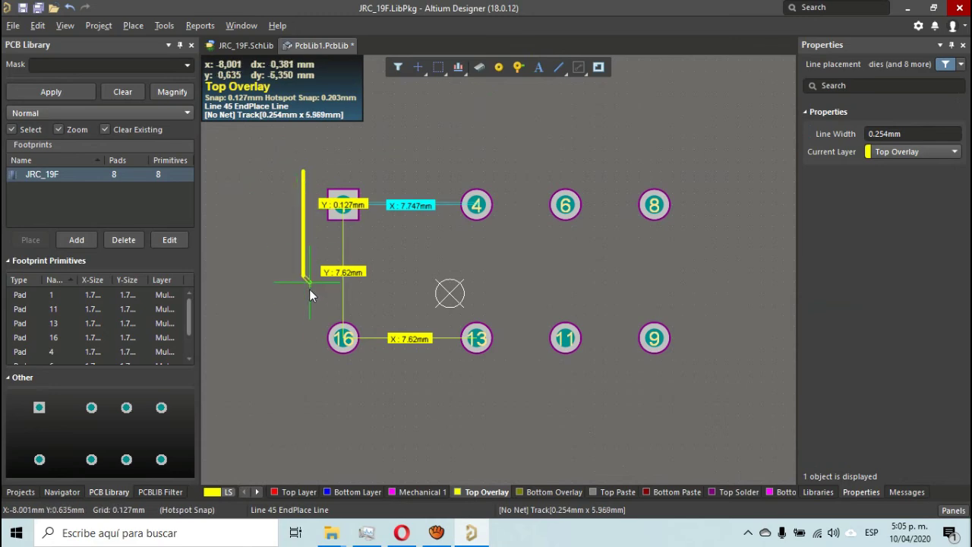
pyautogui.click(305, 370)
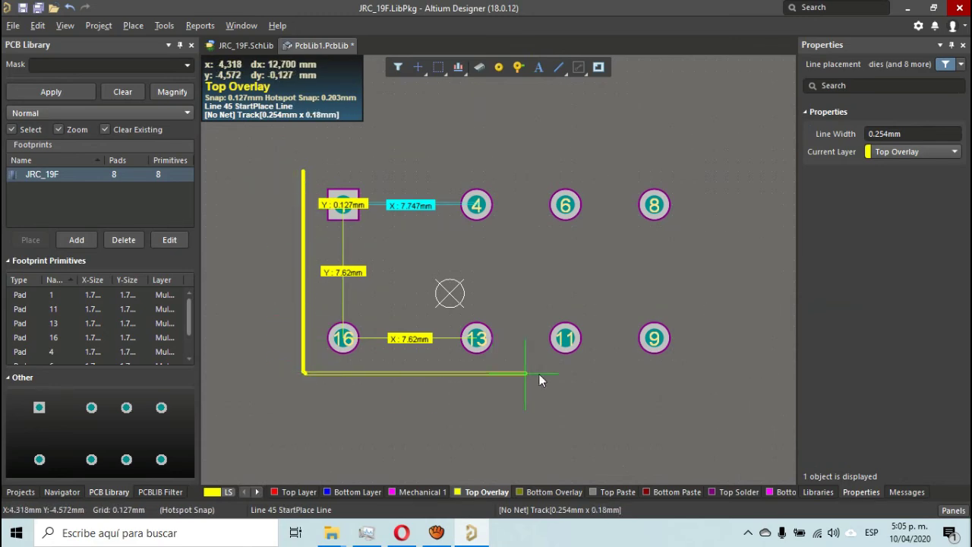
pyautogui.click(692, 371)
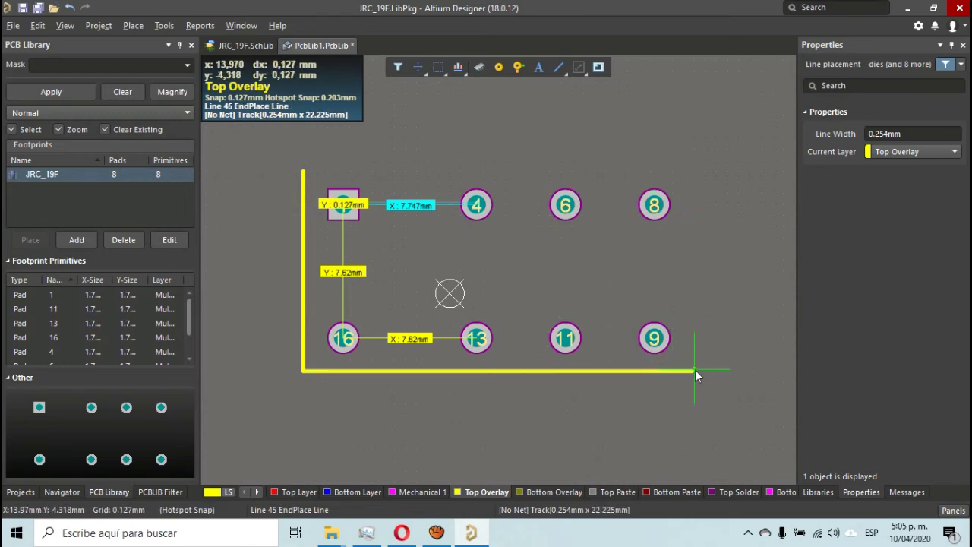
pyautogui.click(692, 175)
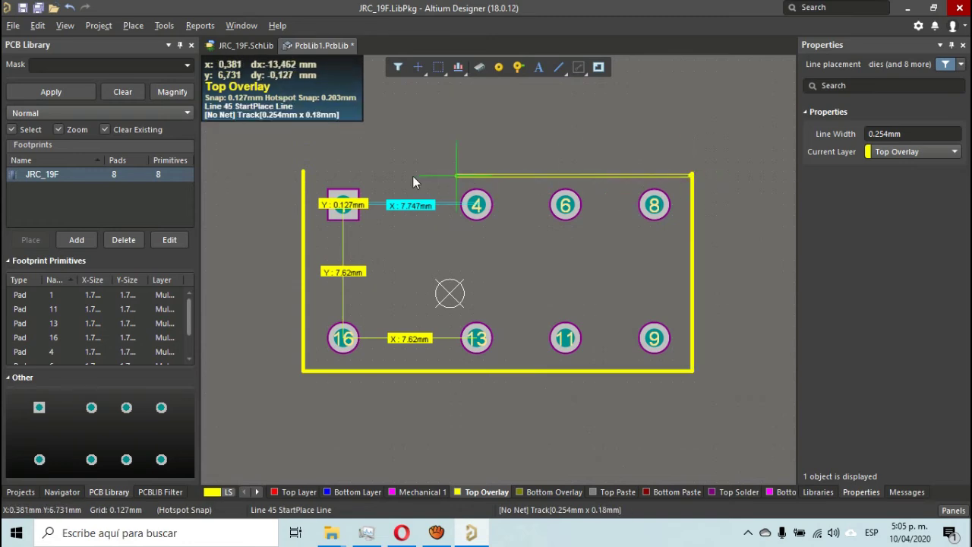
pyautogui.click(304, 172)
pyautogui.click(310, 174)
pyautogui.rightClick(310, 174)
pyautogui.rightClick(303, 175)
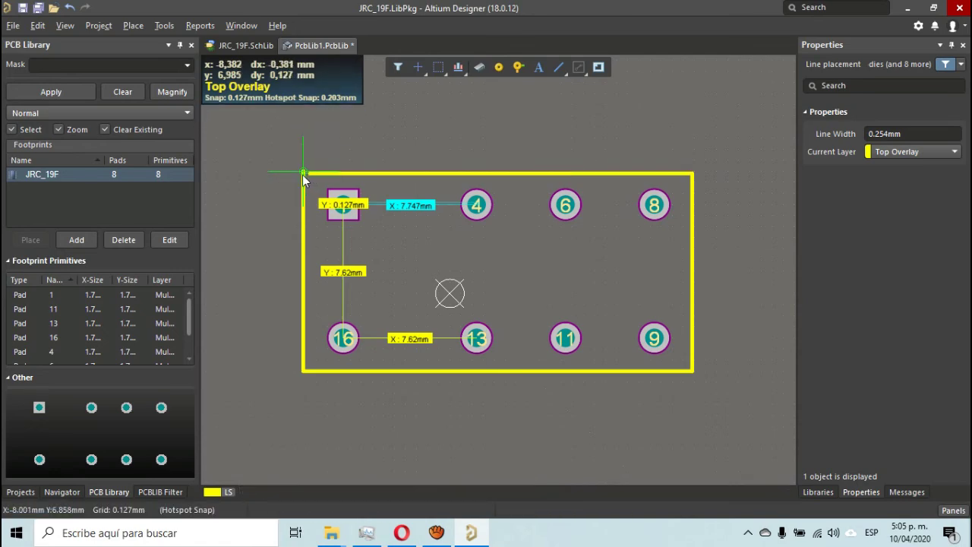
# - Join the ends of the outline's vertical and horizontal lines at the corner beside pad 1, closing the gap
pyautogui.keyDown('ctrl'); pyautogui.scroll(2, 304, 174); pyautogui.keyUp('ctrl')
pyautogui.keyDown('ctrl'); pyautogui.scroll(6, 440, 202); pyautogui.keyUp('ctrl')
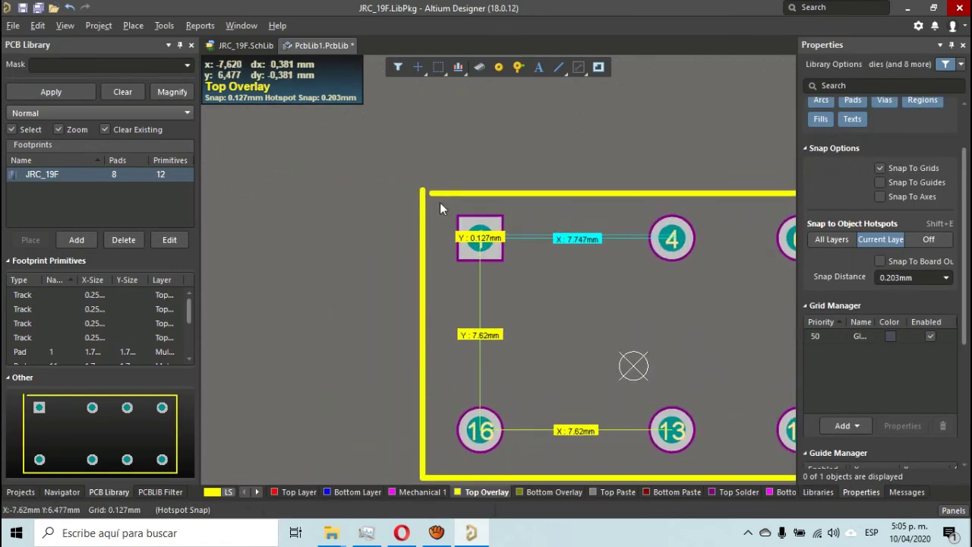
pyautogui.click(389, 186)
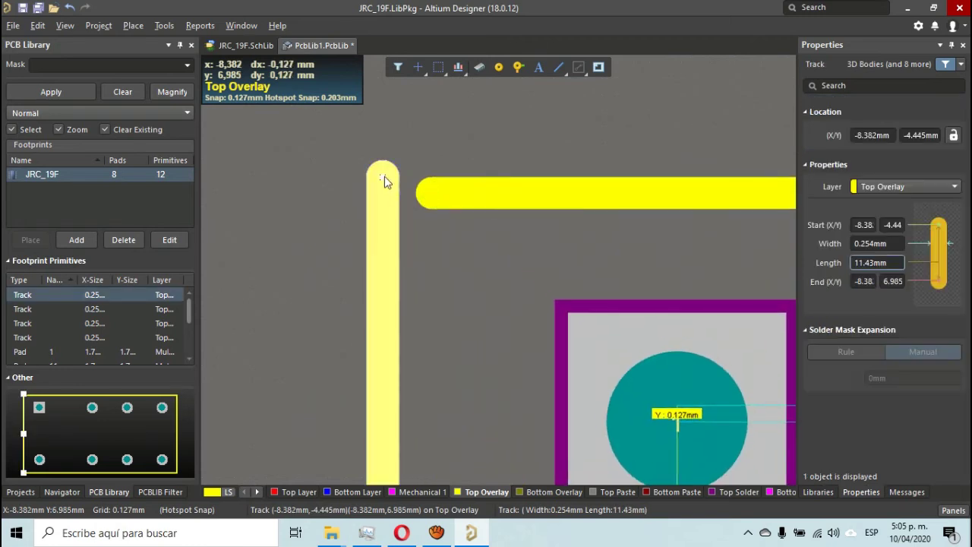
pyautogui.moveTo(385, 179)
pyautogui.mouseDown()
pyautogui.moveTo(383, 194)
pyautogui.moveTo(413, 191)
pyautogui.moveTo(383, 193)
pyautogui.mouseUp()
pyautogui.click(418, 196)
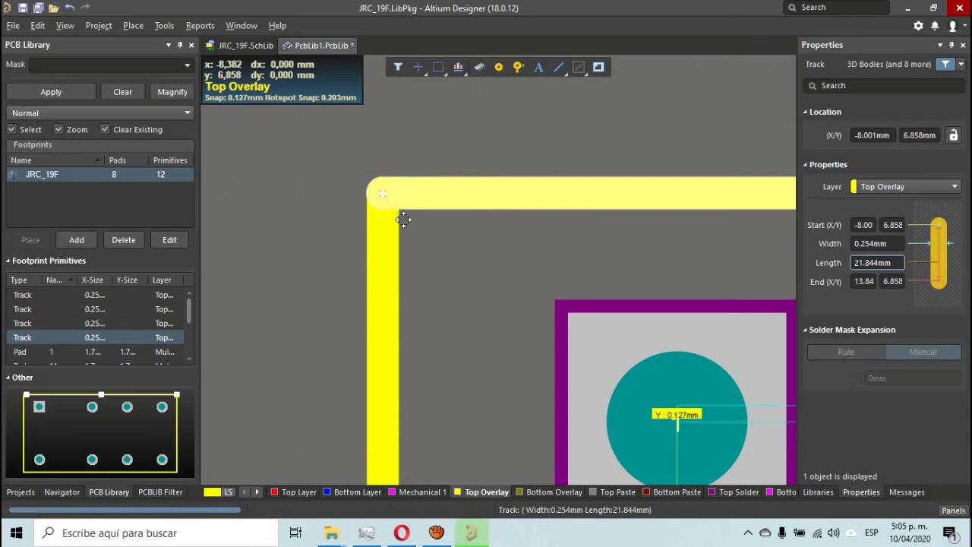
pyautogui.keyDown('ctrl'); pyautogui.scroll(-6, 460, 237); pyautogui.keyUp('ctrl')
pyautogui.keyDown('ctrl'); pyautogui.scroll(-1, 464, 243); pyautogui.keyUp('ctrl')
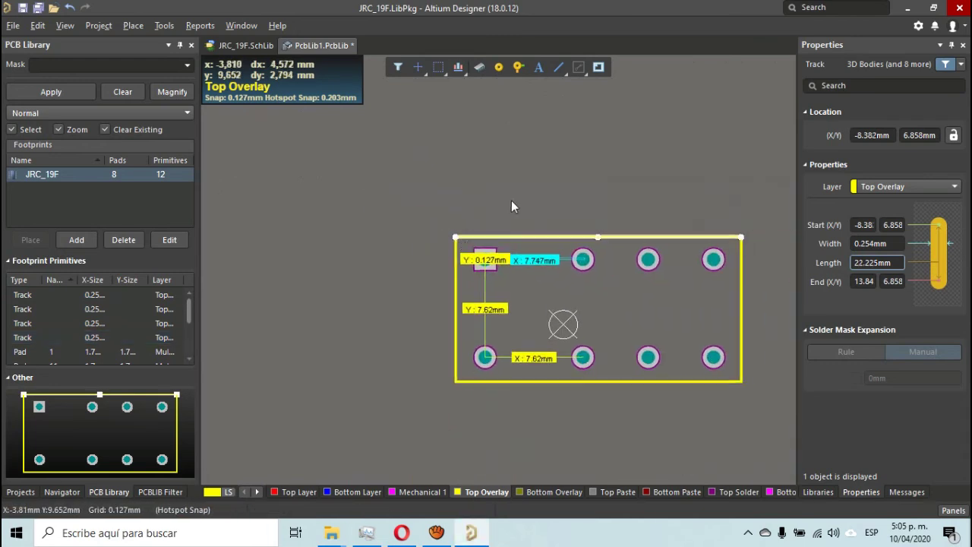
pyautogui.moveTo(518, 200); pyautogui.dragTo(468, 180, button='right')
pyautogui.click(486, 159)
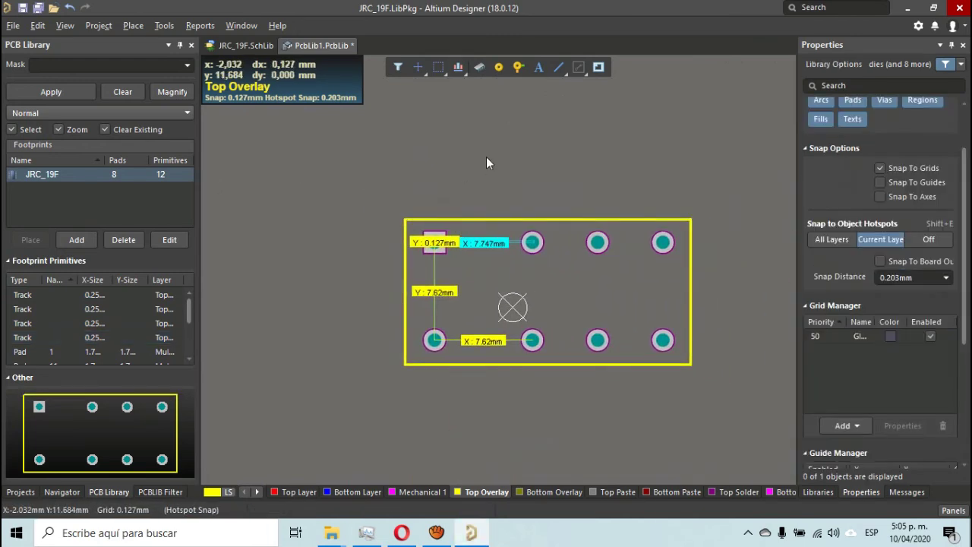
# - Inspect the outlined footprint in 3D from several angles, then examine its pads and outline in 2D
pyautogui.keyDown('shift'); pyautogui.scroll(-2, 505, 196); pyautogui.keyUp('shift')
pyautogui.press('3')
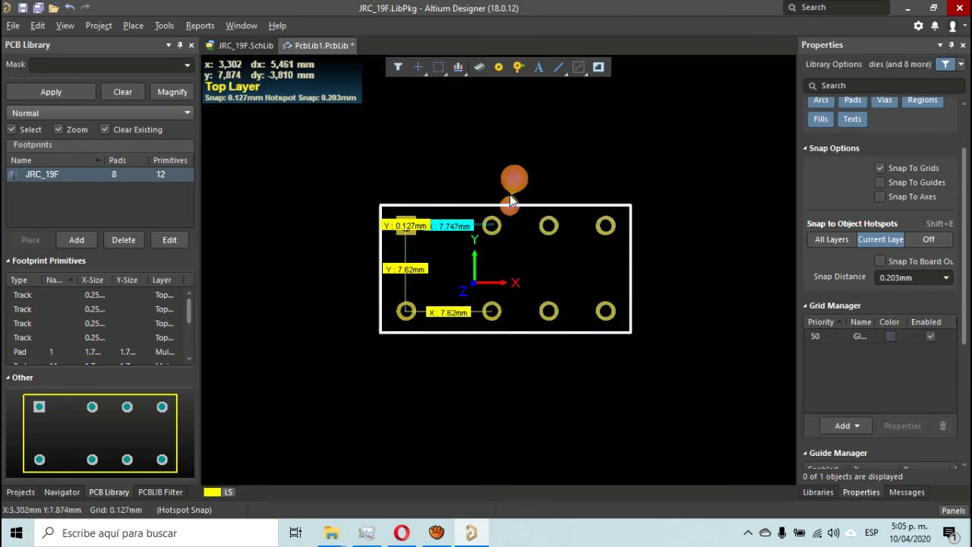
pyautogui.keyDown('shift'); pyautogui.moveTo(486, 313); pyautogui.dragTo(498, 378, button='right'); pyautogui.keyUp('shift')
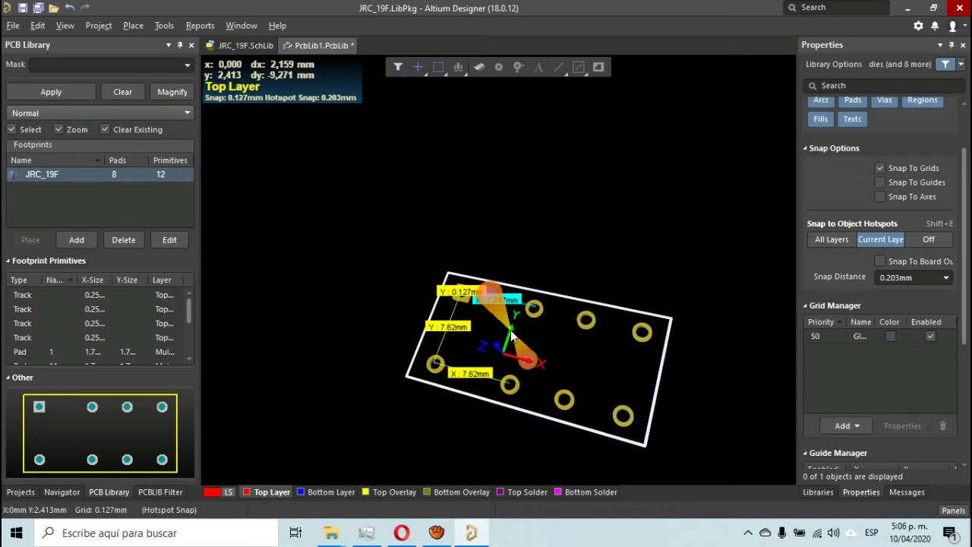
pyautogui.scroll(-3, 517, 304)
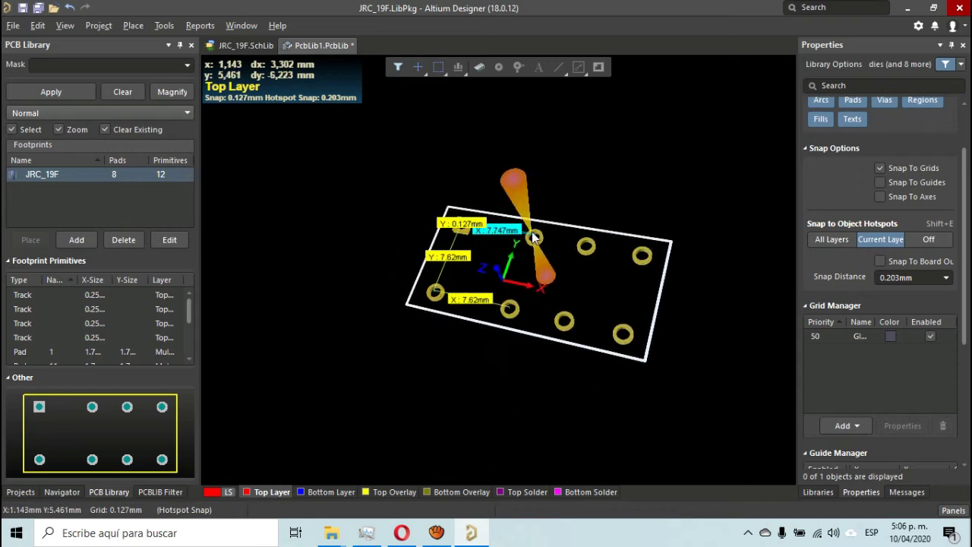
pyautogui.press('0')
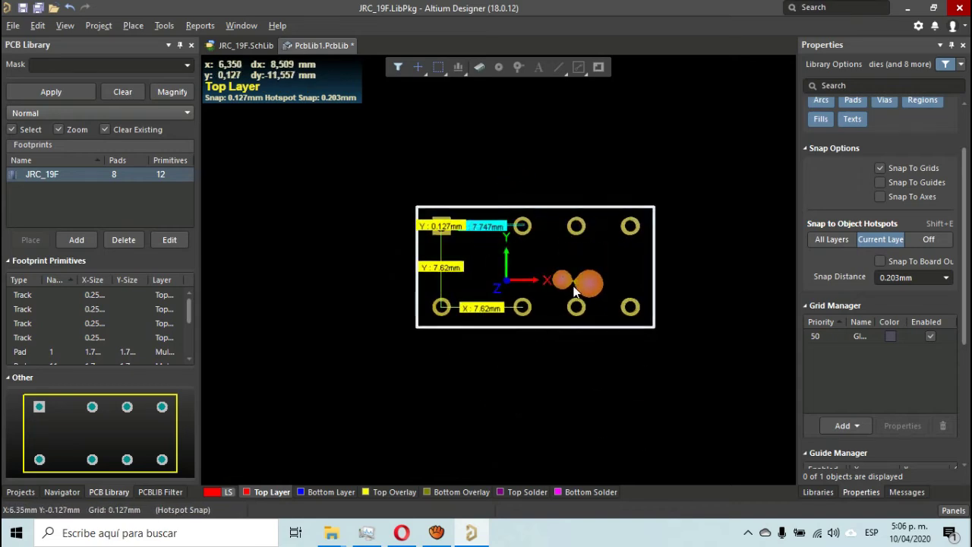
pyautogui.keyDown('shift'); pyautogui.moveTo(585, 247); pyautogui.dragTo(486, 304, button='right'); pyautogui.keyUp('shift')
pyautogui.press('2')
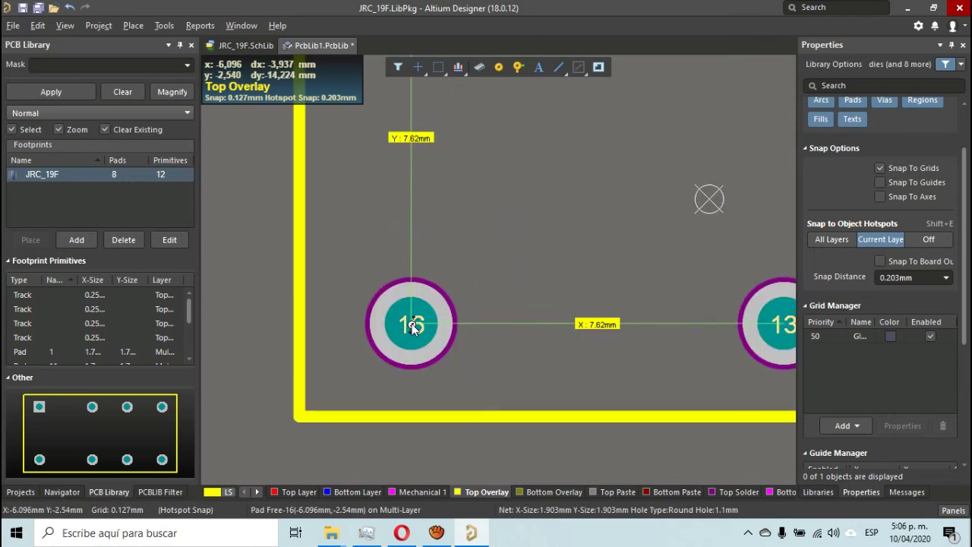
pyautogui.keyDown('ctrl'); pyautogui.scroll(3, 411, 324); pyautogui.keyUp('ctrl')
pyautogui.keyDown('ctrl'); pyautogui.scroll(-2, 533, 303); pyautogui.keyUp('ctrl')
pyautogui.moveTo(603, 275); pyautogui.dragTo(336, 279, button='right')
pyautogui.moveTo(673, 171); pyautogui.dragTo(584, 274, button='right')
pyautogui.keyDown('ctrl'); pyautogui.scroll(-1, 623, 224); pyautogui.keyUp('ctrl')
pyautogui.moveTo(516, 236); pyautogui.dragTo(580, 240, button='right')
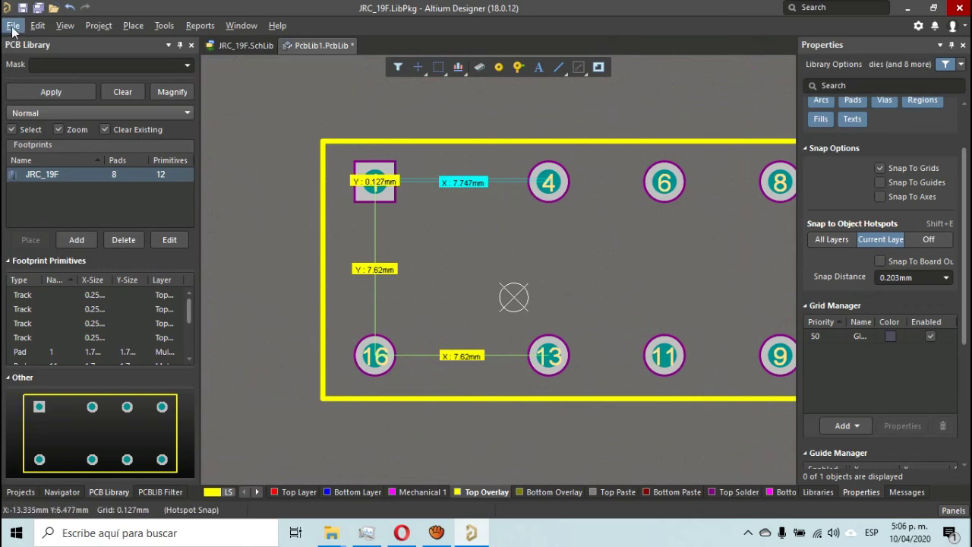
# - Save the PCB library as JRC_19F in the Rele folder, in PCB Library File format
pyautogui.click(18, 493)
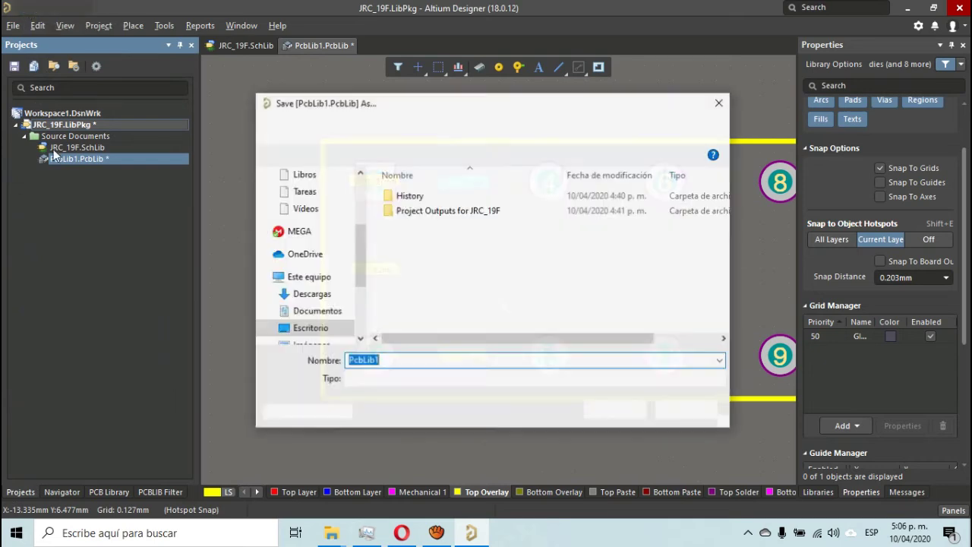
pyautogui.write('JRC_19F.LibP')
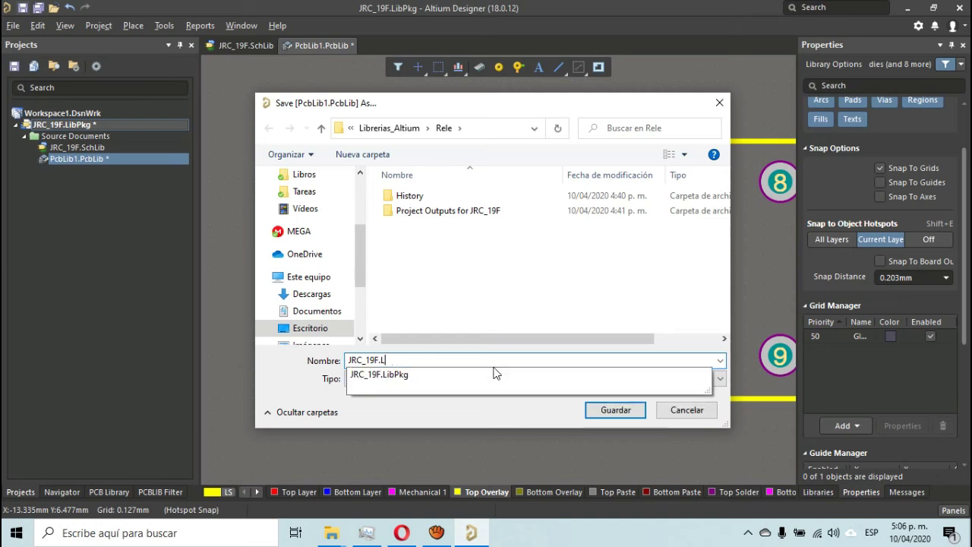
pyautogui.press('BackSpace')
pyautogui.click(487, 295)
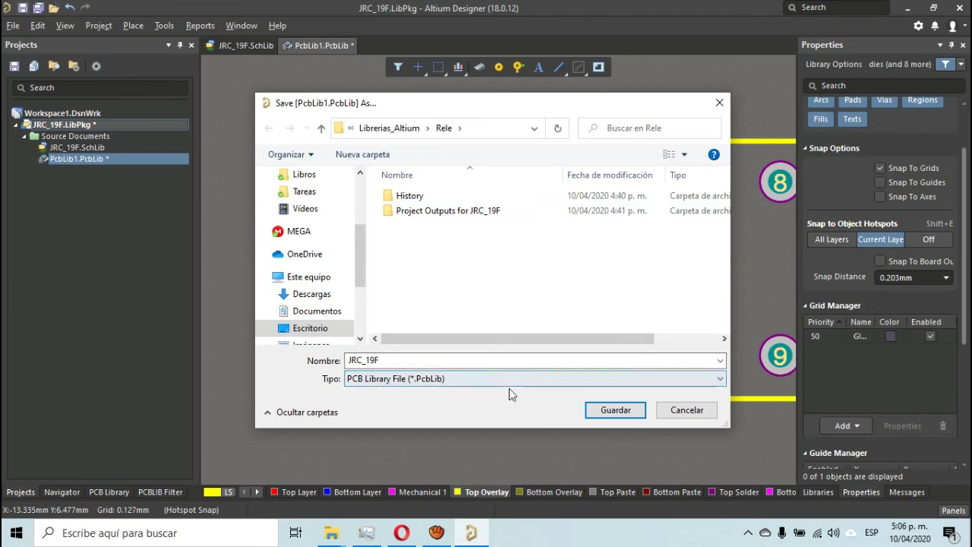
pyautogui.click(613, 410)
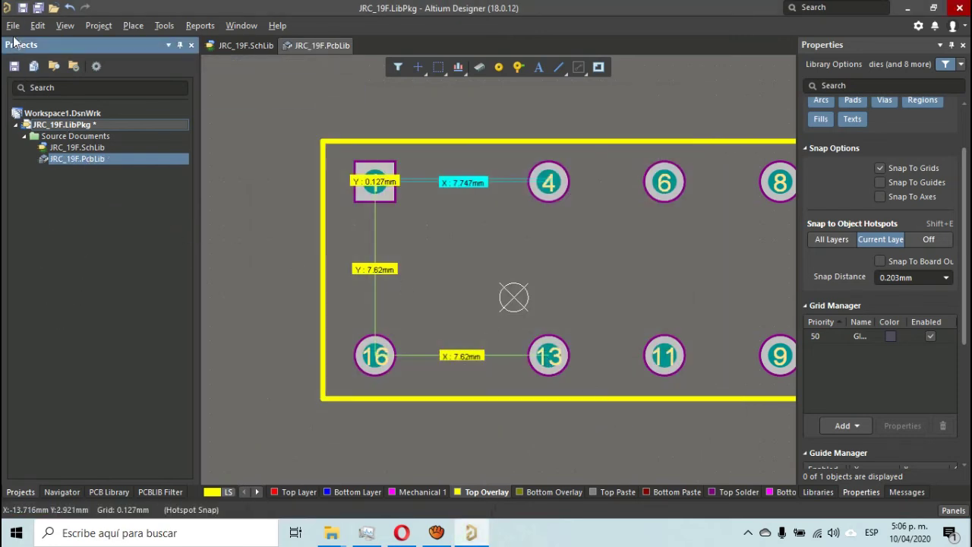
# - Open JRC_19F.SchLib and add the JRC_19F footprint from JRC_19F.PcbLib as the relay symbol's footprint model
pyautogui.click(89, 151)
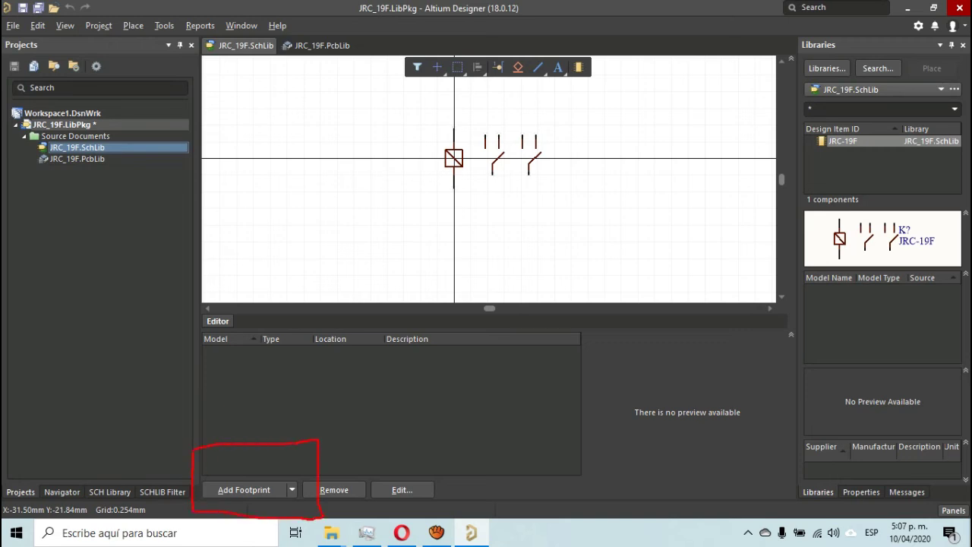
pyautogui.press('Escape')
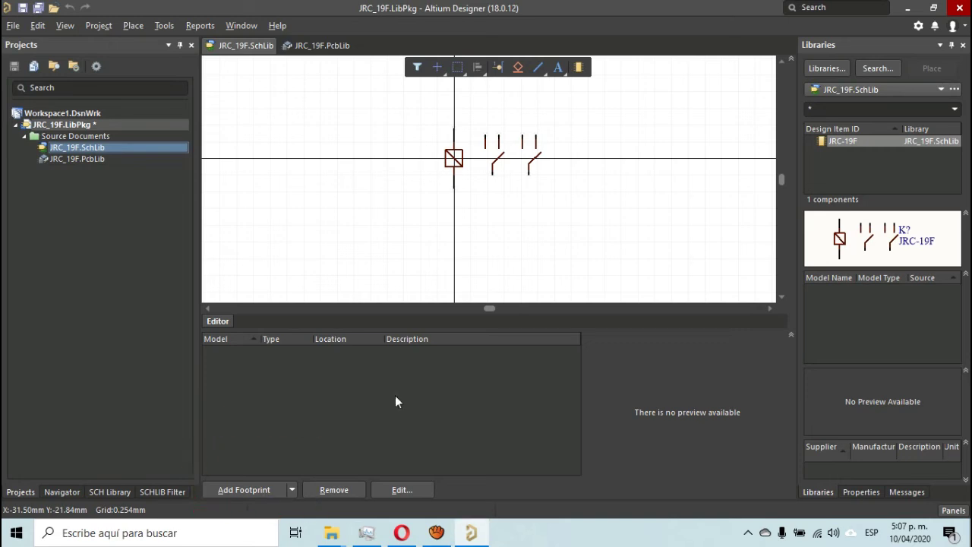
pyautogui.click(266, 490)
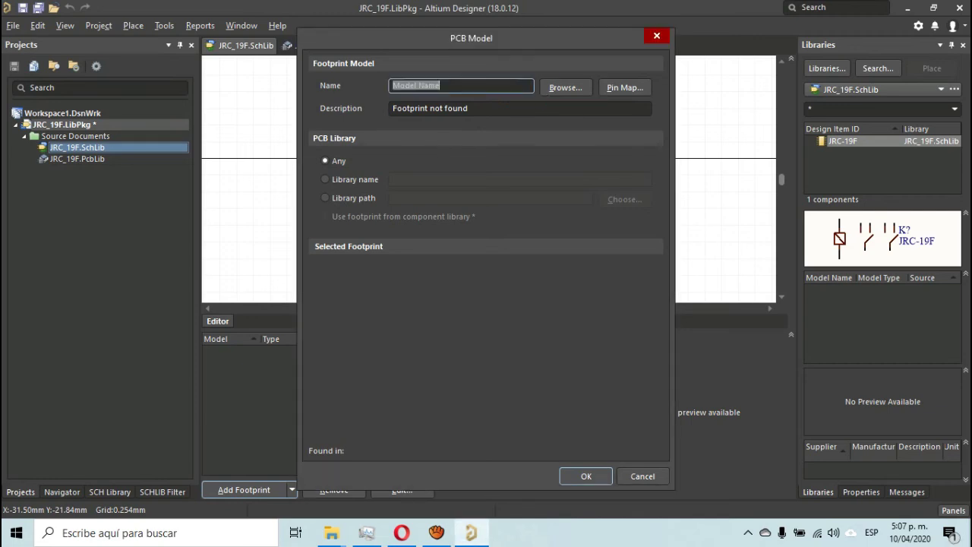
pyautogui.click(558, 89)
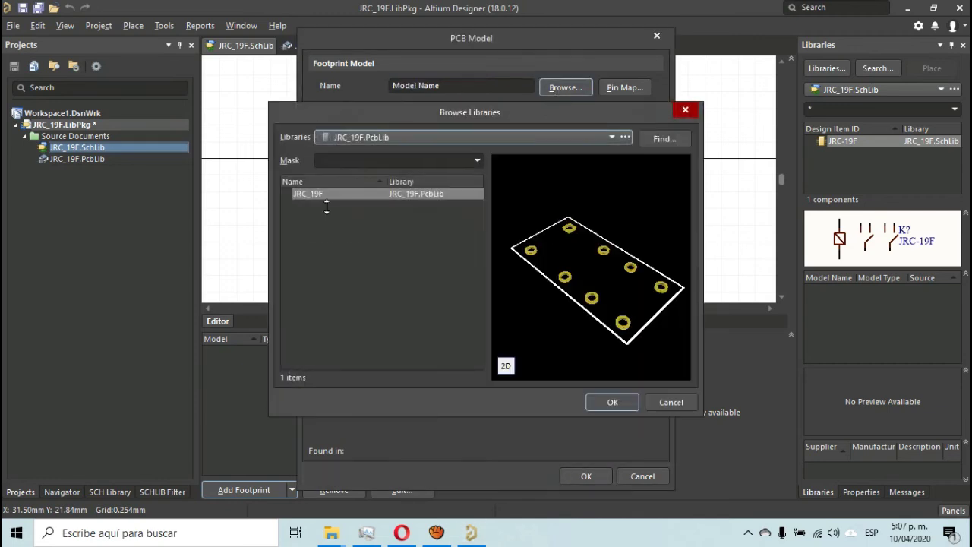
pyautogui.moveTo(585, 301); pyautogui.dragTo(576, 346)
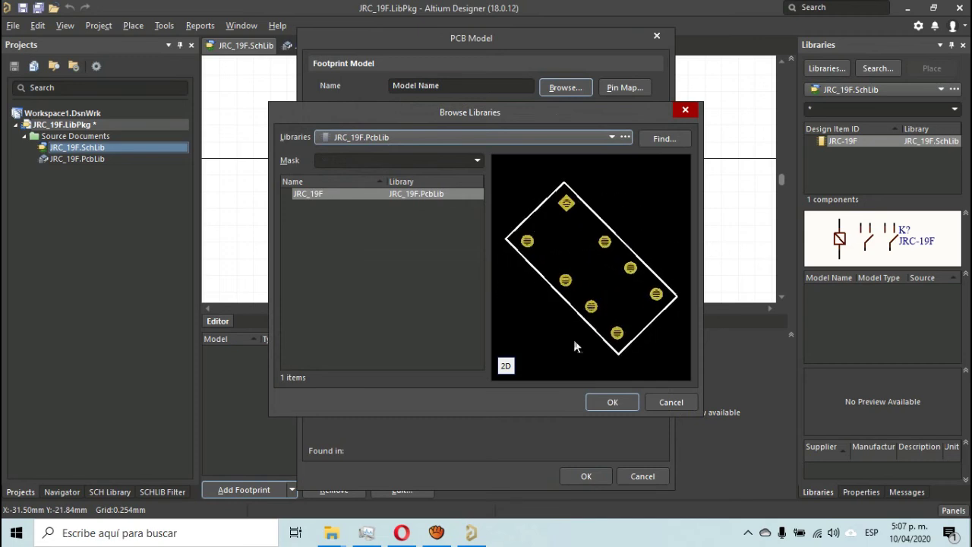
pyautogui.moveTo(586, 278); pyautogui.dragTo(607, 360)
pyautogui.click(613, 403)
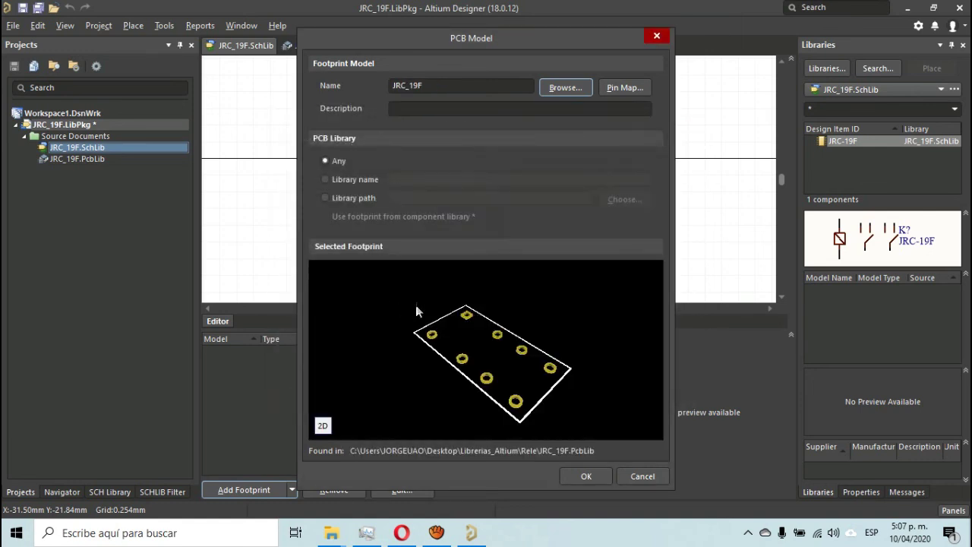
pyautogui.click(584, 476)
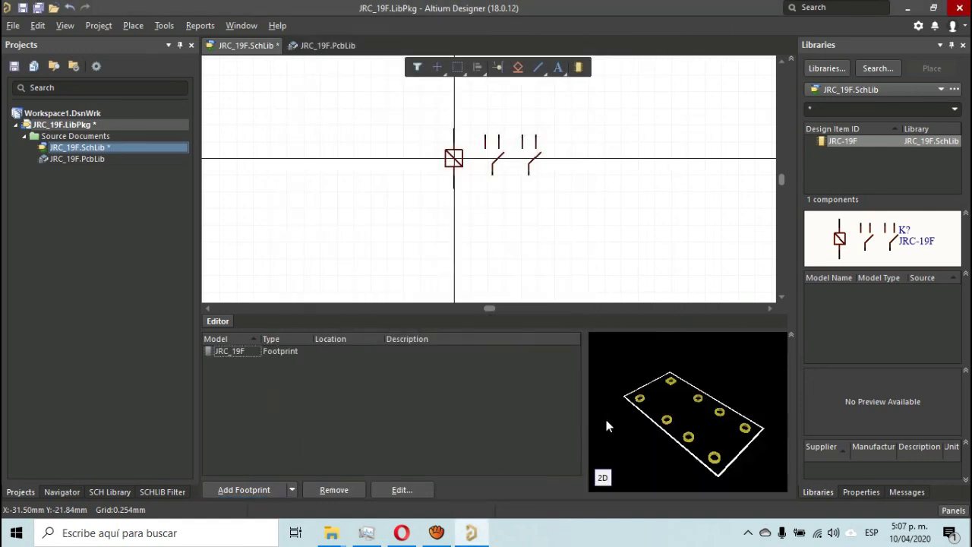
# - Save all modified documents and compile the integrated library JRC_19F.LibPkg
pyautogui.moveTo(658, 416); pyautogui.dragTo(680, 451)
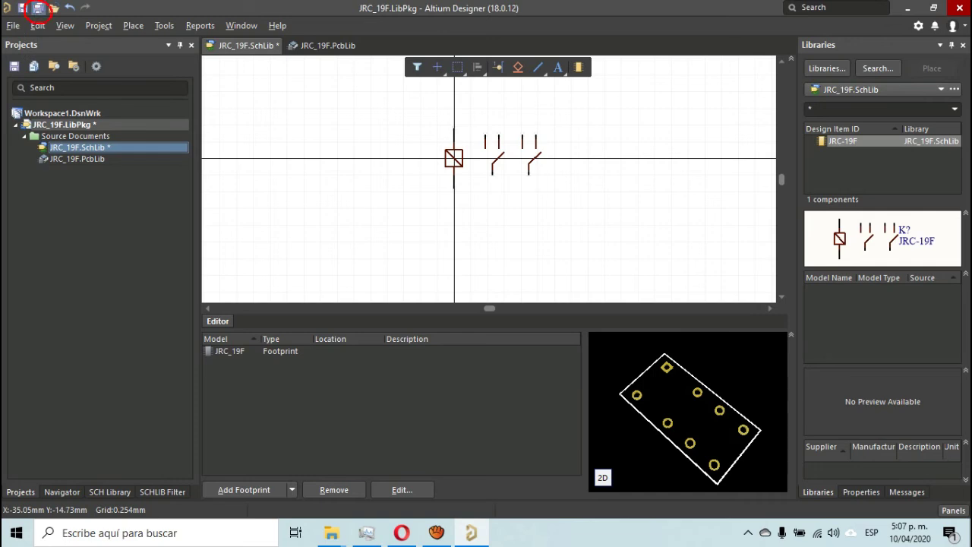
pyautogui.click(38, 10)
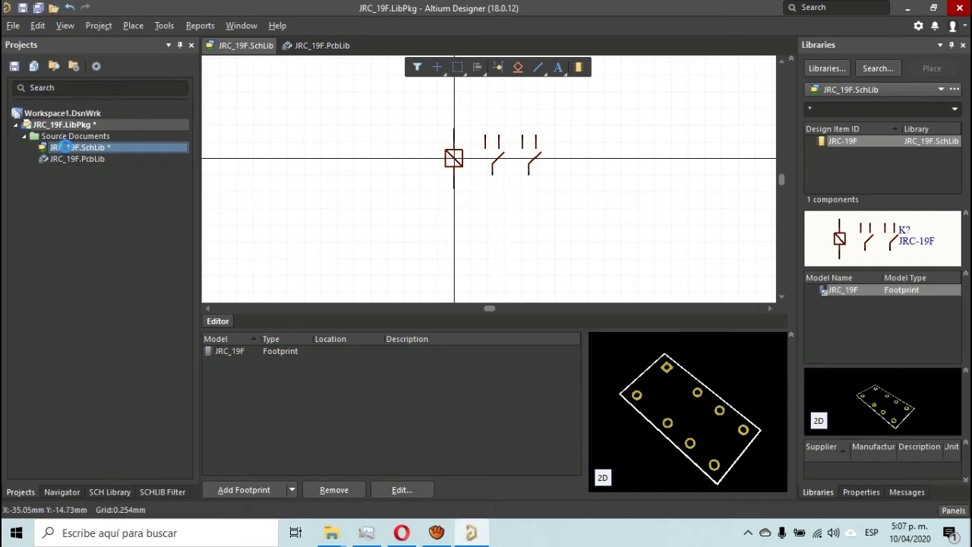
pyautogui.rightClick(79, 127)
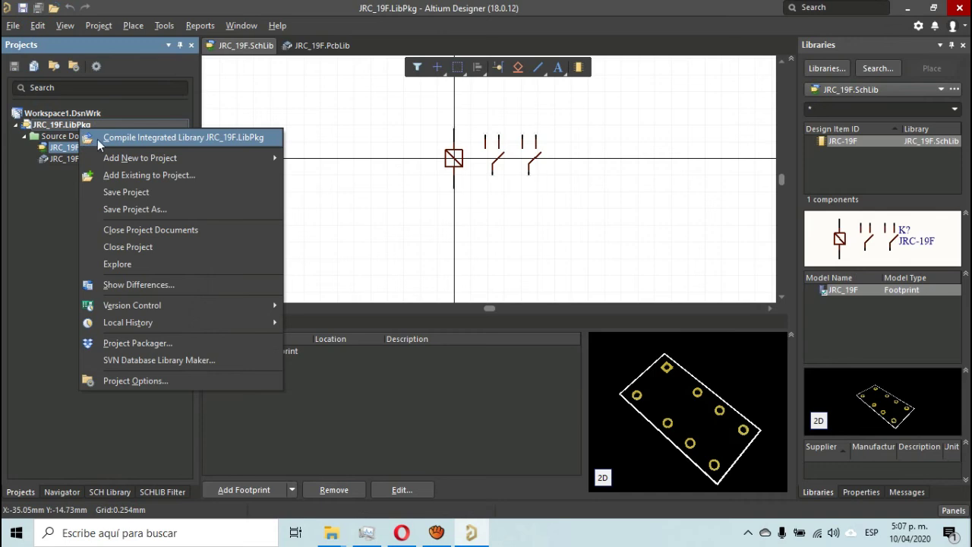
pyautogui.click(102, 139)
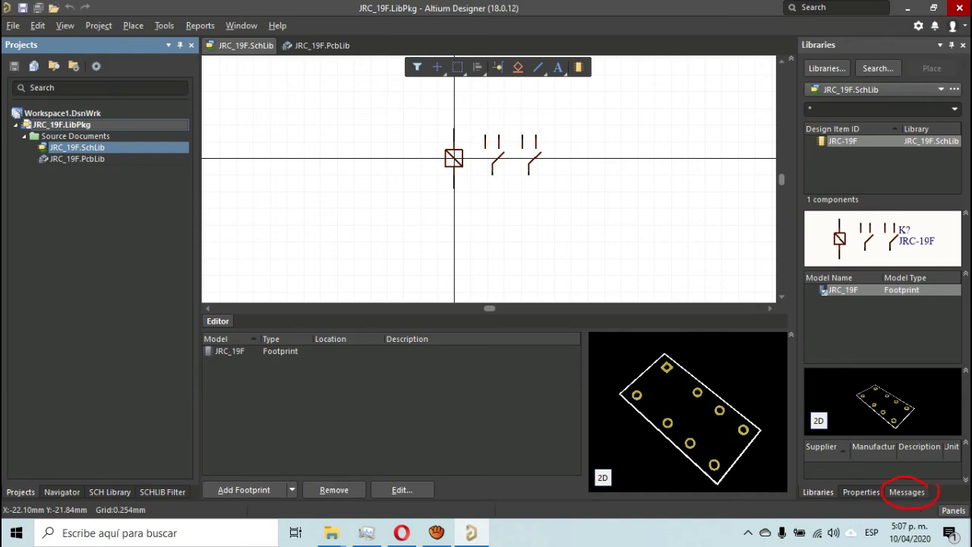
# - Check the compile messages, then examine the JRC-19F library entry with its symbol and 3D footprint previews
pyautogui.click(907, 491)
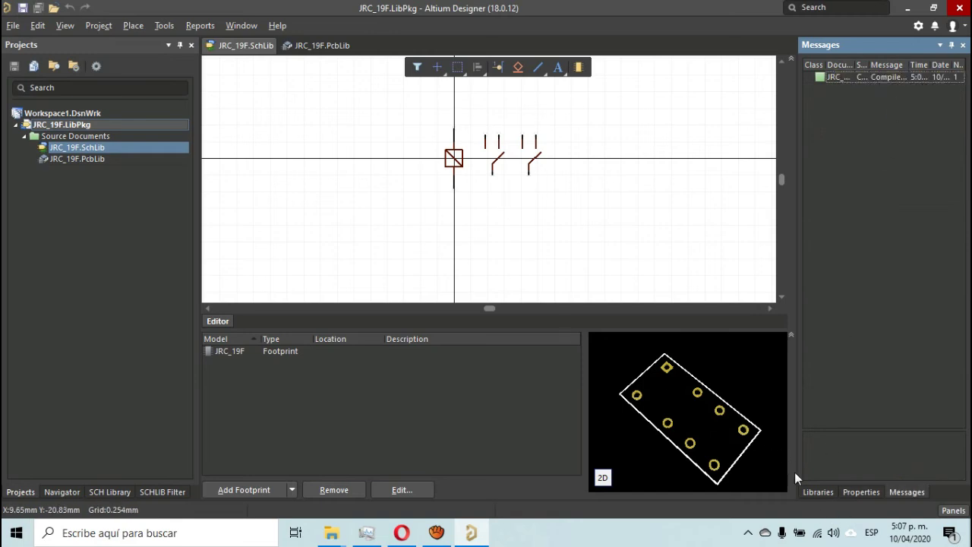
pyautogui.click(819, 492)
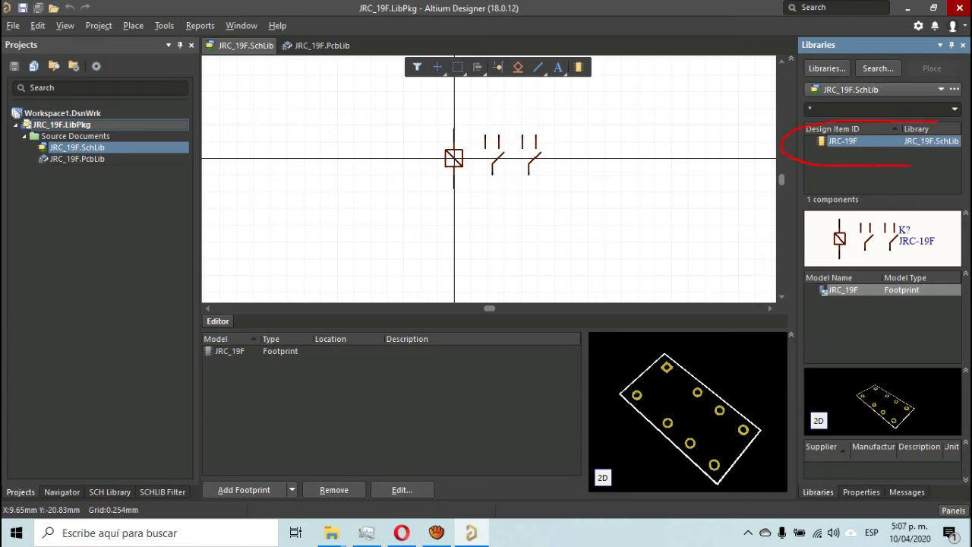
pyautogui.moveTo(904, 214)
pyautogui.mouseDown()
pyautogui.moveTo(804, 229)
pyautogui.moveTo(962, 236)
pyautogui.moveTo(881, 216)
pyautogui.mouseUp()
pyautogui.moveTo(903, 360)
pyautogui.mouseDown()
pyautogui.moveTo(821, 411)
pyautogui.moveTo(946, 392)
pyautogui.mouseUp()
pyautogui.press('Escape')
pyautogui.moveTo(710, 372); pyautogui.dragTo(745, 414)
pyautogui.moveTo(873, 406); pyautogui.dragTo(888, 446)
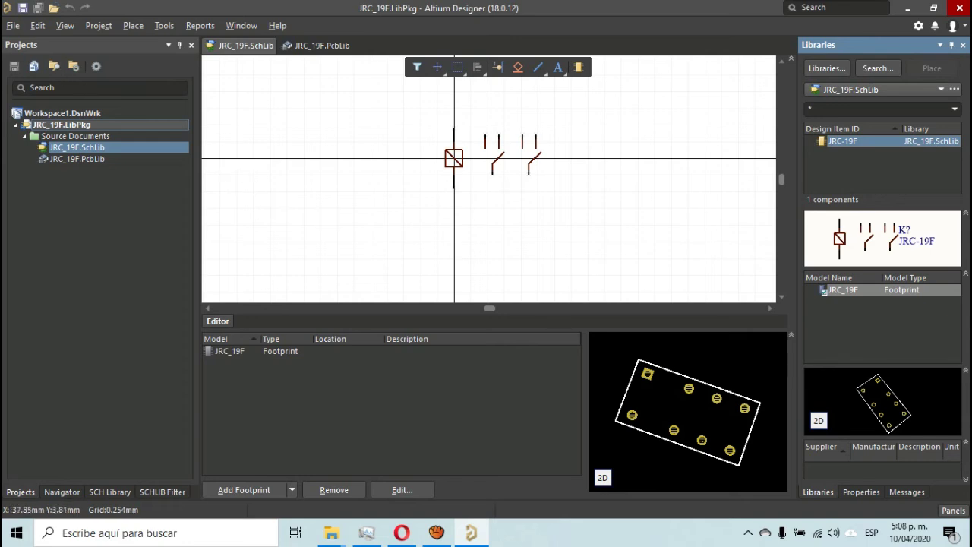
# - Add a new schematic sheet to the JRC_19F library project
pyautogui.click(13, 25)
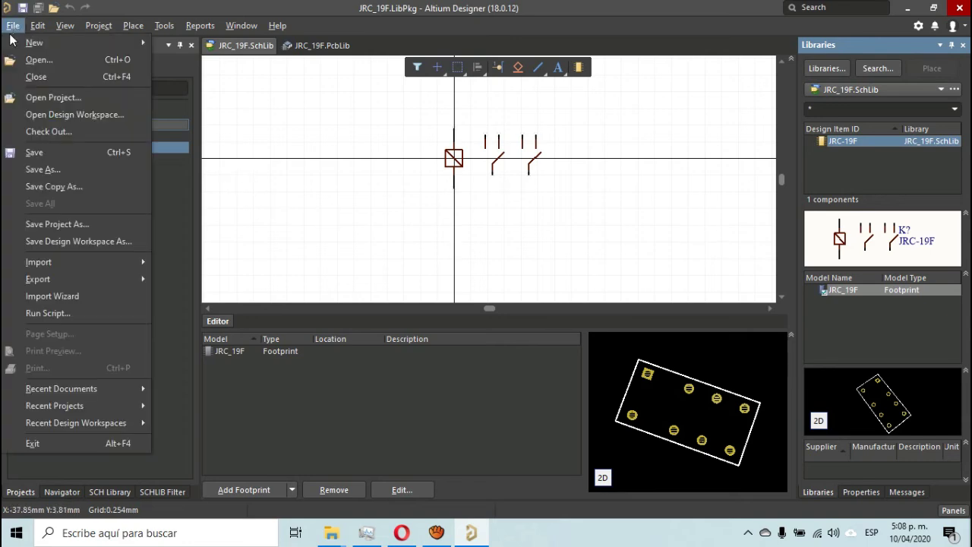
pyautogui.moveTo(85, 42)
pyautogui.click(195, 63)
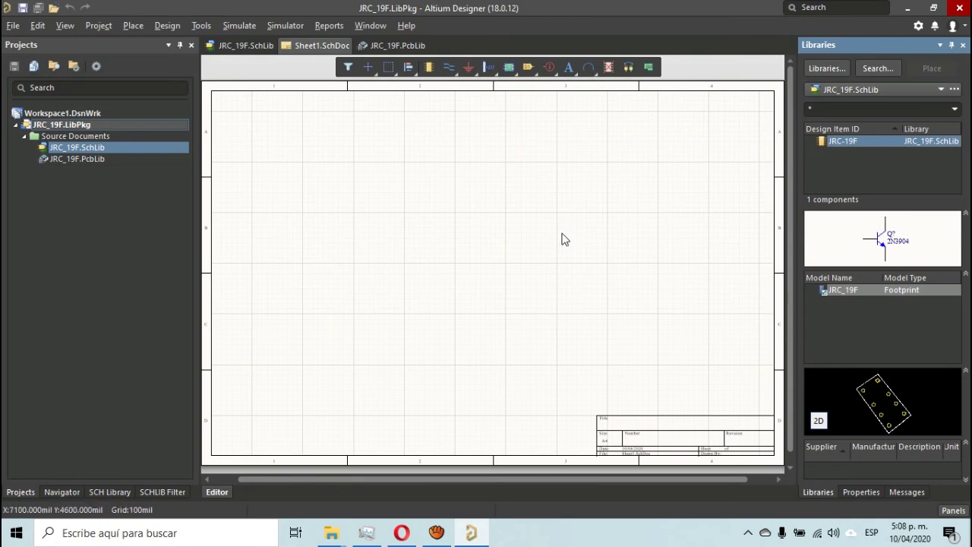
pyautogui.moveTo(393, 253); pyautogui.dragTo(683, 372, button='right')
pyautogui.moveTo(555, 218); pyautogui.dragTo(618, 316, button='right')
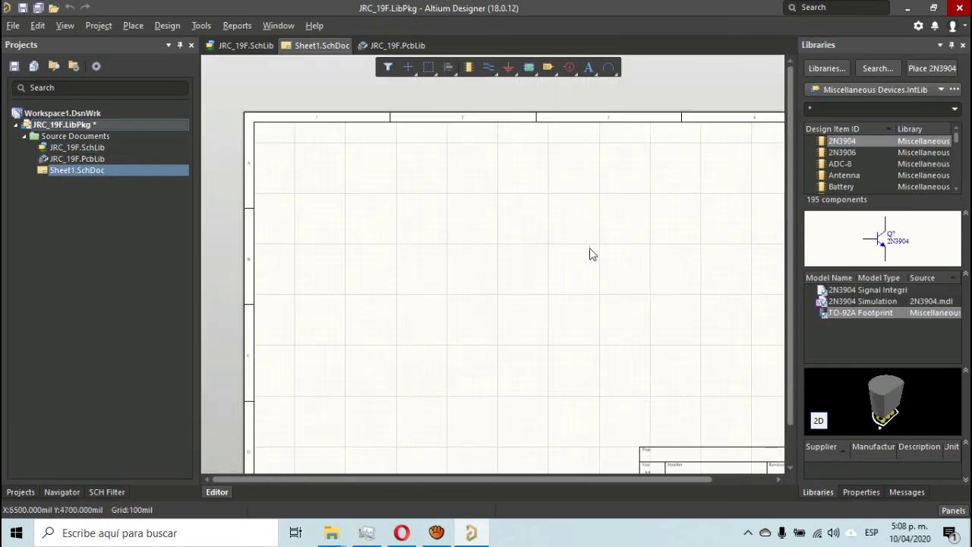
# - Place the JRC-19F relay from JRC_19F.IntLib in the upper-left area of the new schematic sheet
pyautogui.click(887, 89)
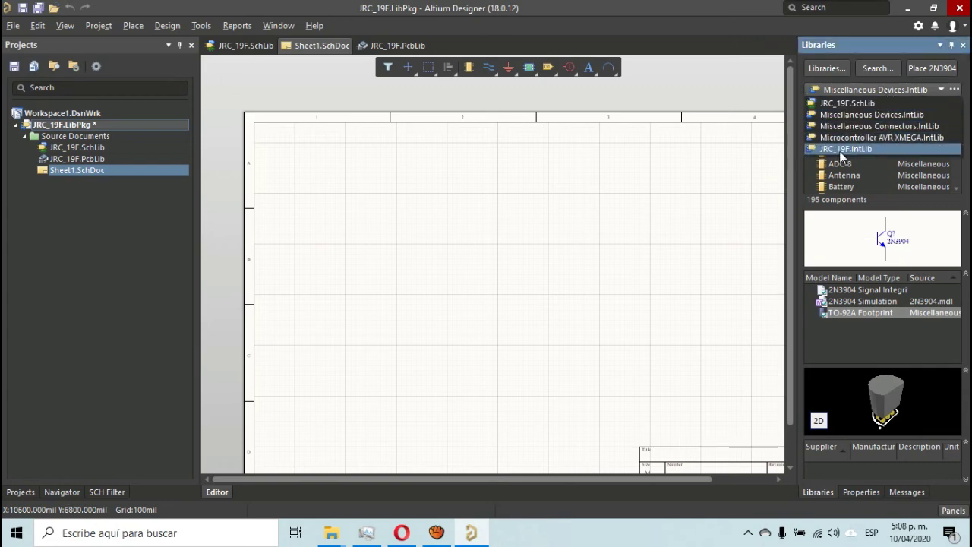
pyautogui.click(858, 148)
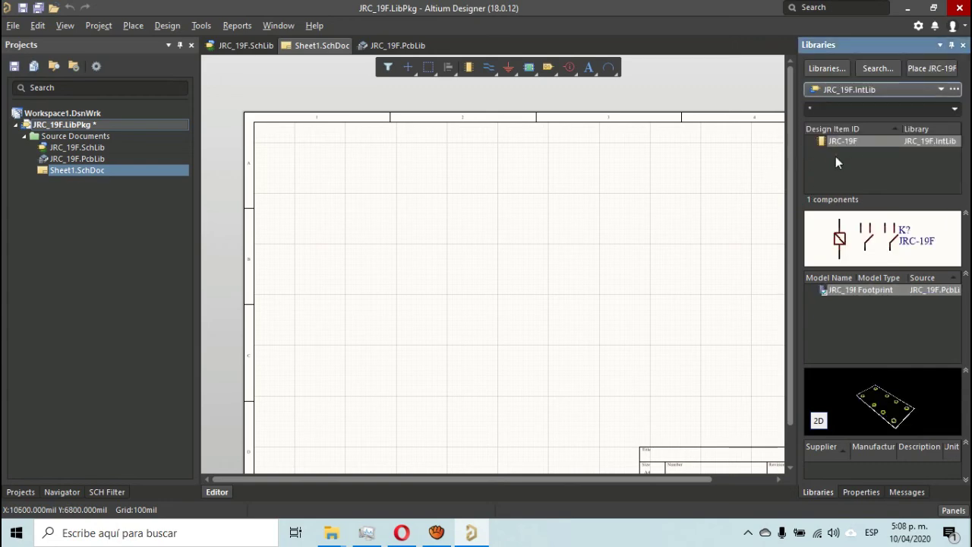
pyautogui.click(859, 147)
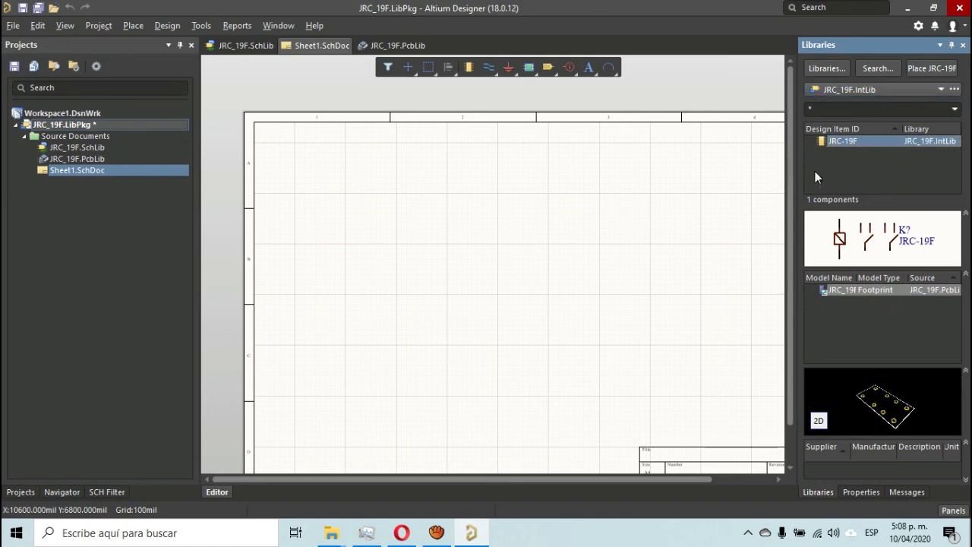
pyautogui.doubleClick(856, 142)
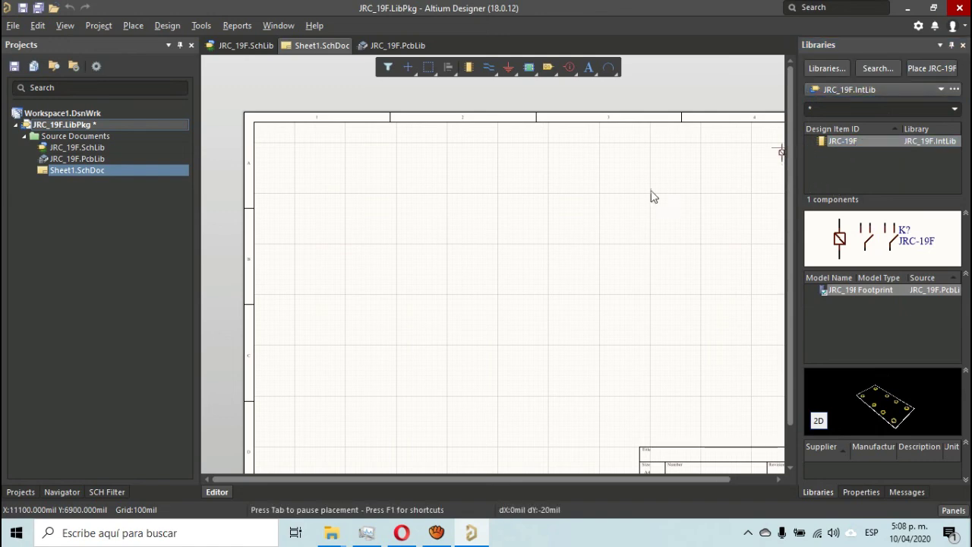
pyautogui.rightClick(387, 239)
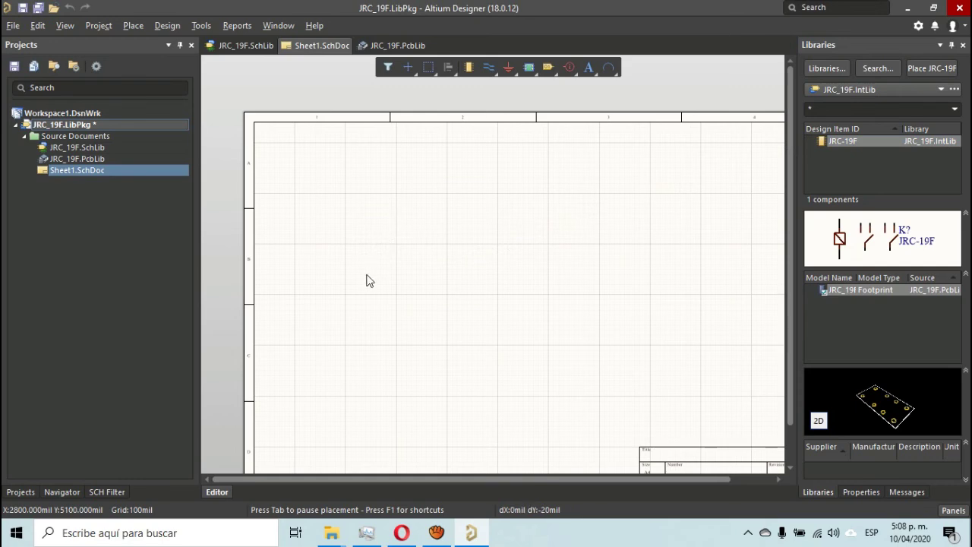
pyautogui.click(379, 245)
pyautogui.keyDown('ctrl'); pyautogui.scroll(1, 384, 242); pyautogui.keyUp('ctrl')
pyautogui.keyDown('ctrl'); pyautogui.scroll(2, 384, 242); pyautogui.keyUp('ctrl')
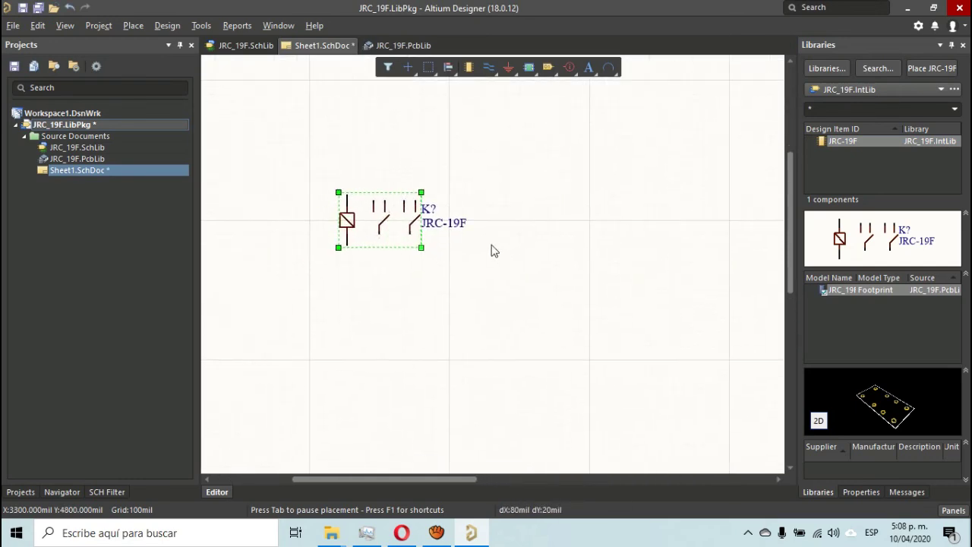
# - Examine the placed JRC-19F relay's coil, contacts, pins and designator text on the sheet
pyautogui.keyDown('ctrl'); pyautogui.scroll(-2, 452, 163); pyautogui.keyUp('ctrl')
pyautogui.moveTo(452, 163); pyautogui.dragTo(554, 208, button='right')
pyautogui.keyDown('ctrl'); pyautogui.scroll(3, 541, 165); pyautogui.keyUp('ctrl')
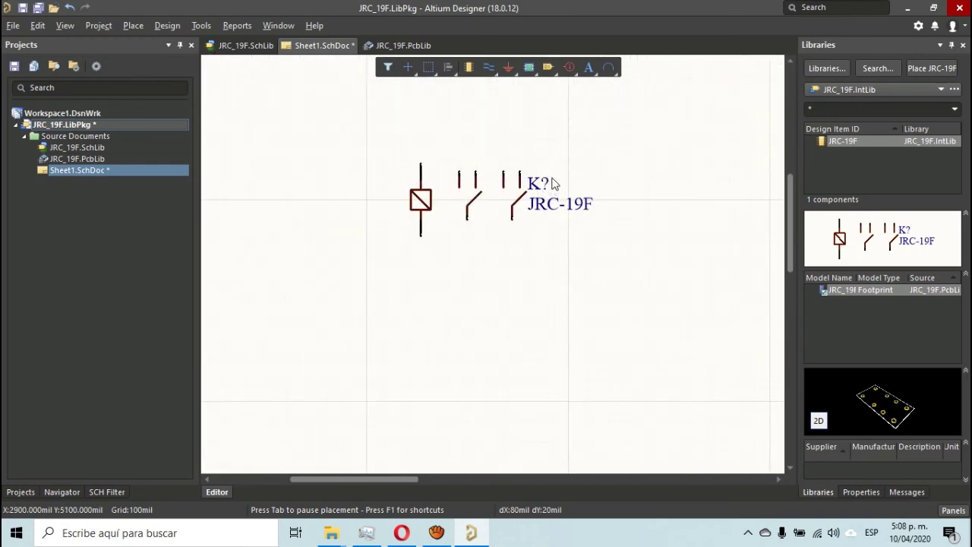
pyautogui.keyDown('ctrl'); pyautogui.scroll(-3, 600, 147); pyautogui.keyUp('ctrl')
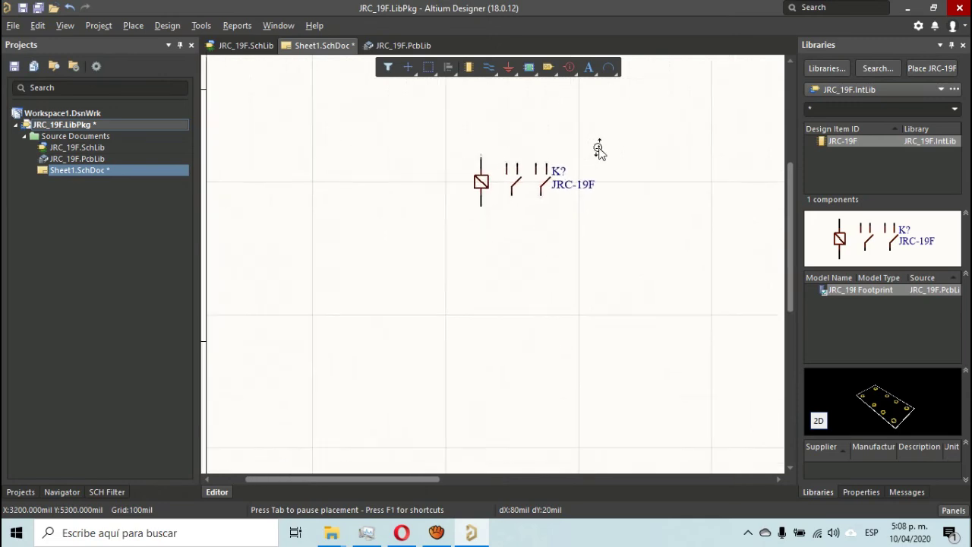
pyautogui.moveTo(603, 154); pyautogui.dragTo(452, 265, button='right')
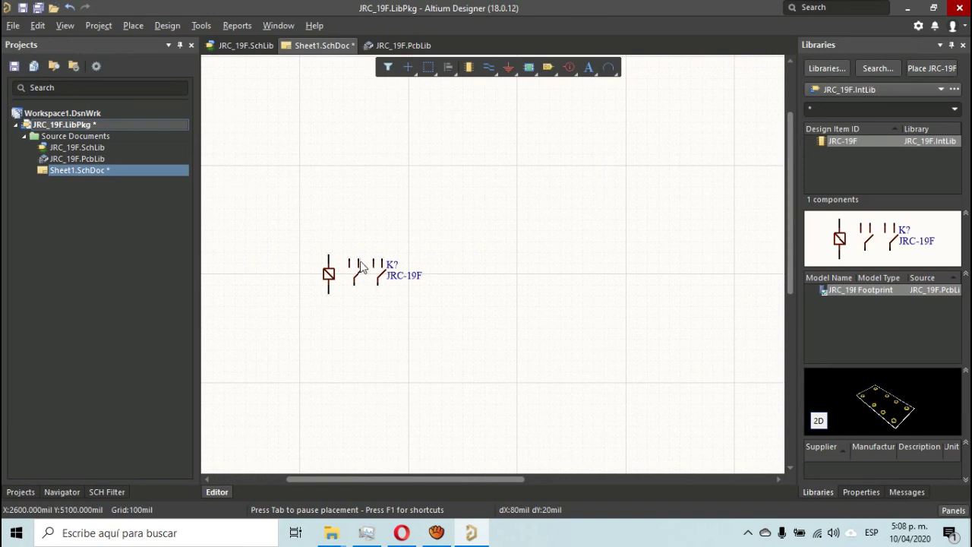
pyautogui.keyDown('ctrl'); pyautogui.scroll(4, 360, 265); pyautogui.keyUp('ctrl')
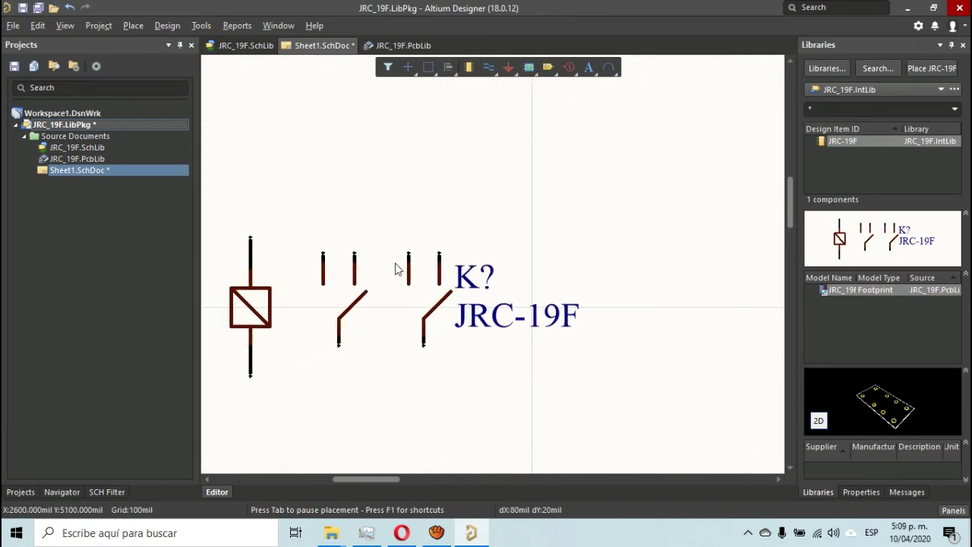
pyautogui.moveTo(392, 272); pyautogui.dragTo(515, 223, button='right')
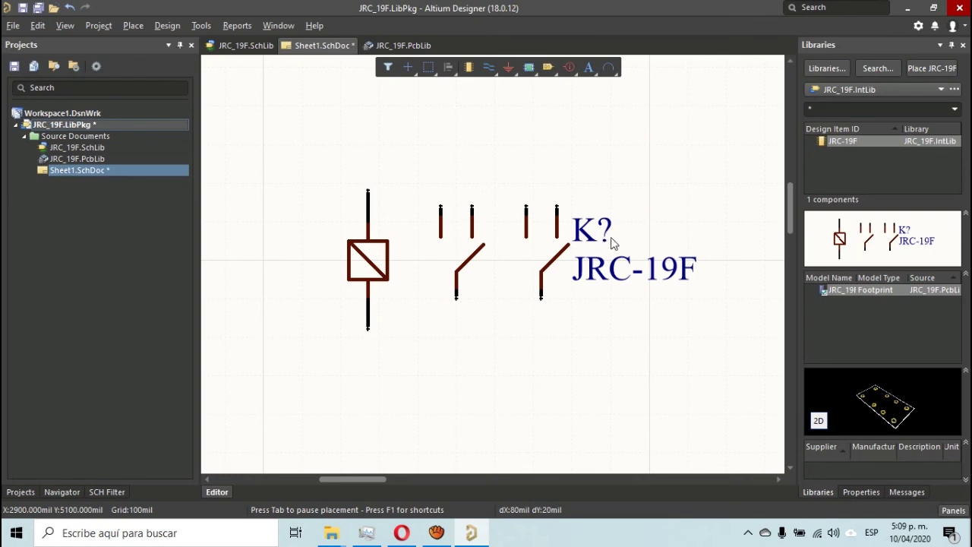
pyautogui.moveTo(608, 239); pyautogui.dragTo(551, 233, button='right')
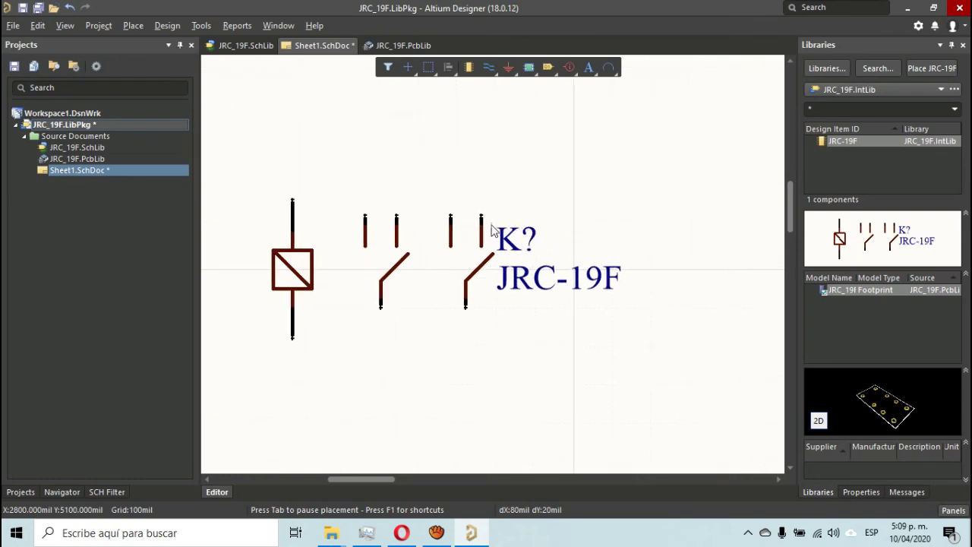
pyautogui.click(196, 27)
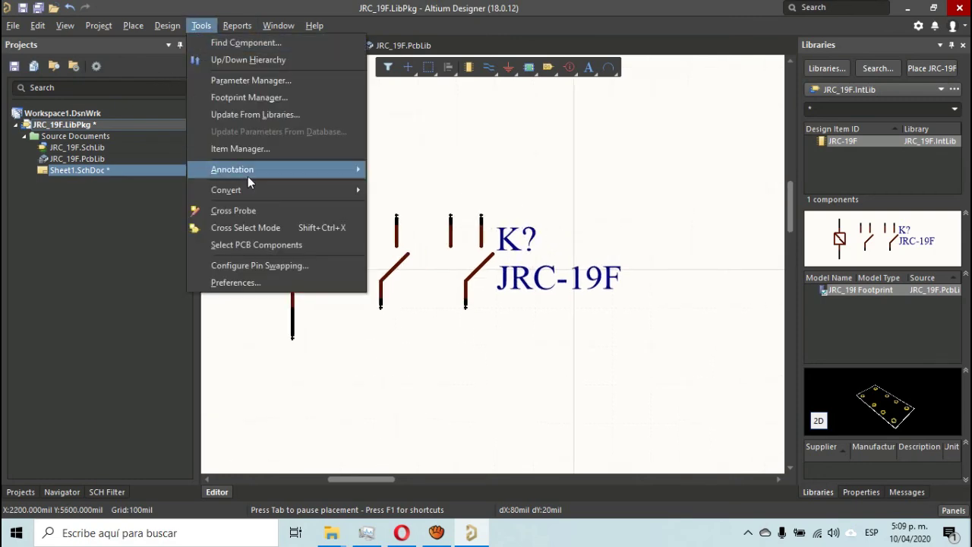
pyautogui.moveTo(348, 172)
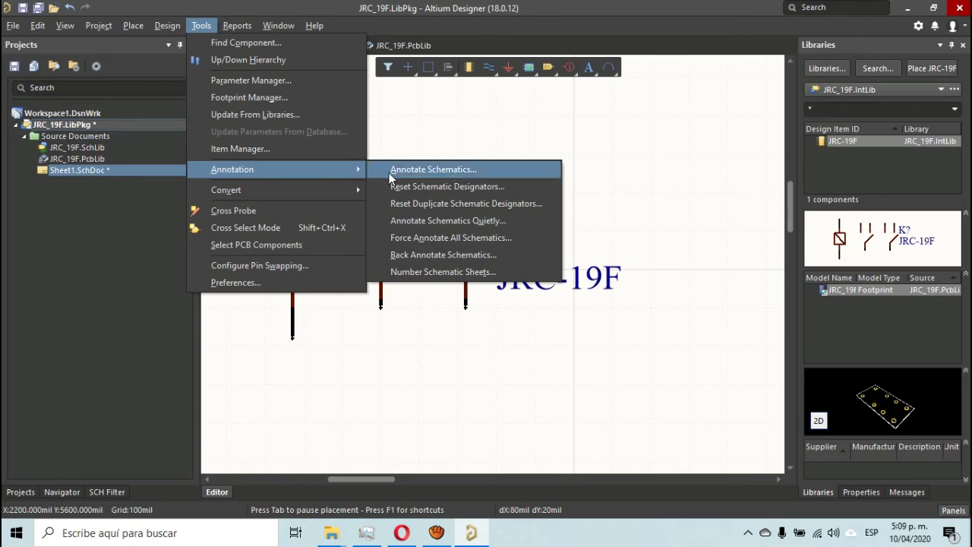
pyautogui.click(559, 369)
pyautogui.click(564, 264)
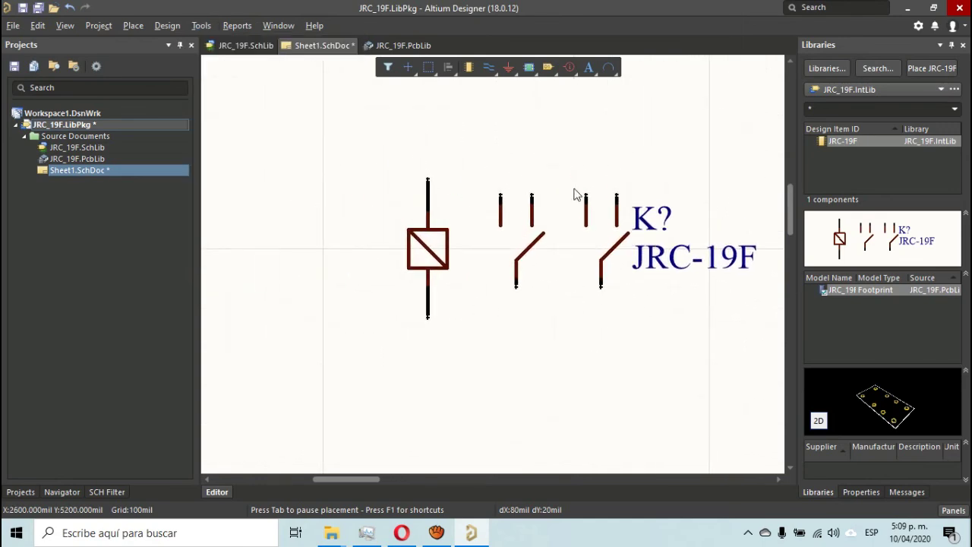
pyautogui.hotkey('ctrl', 'w')
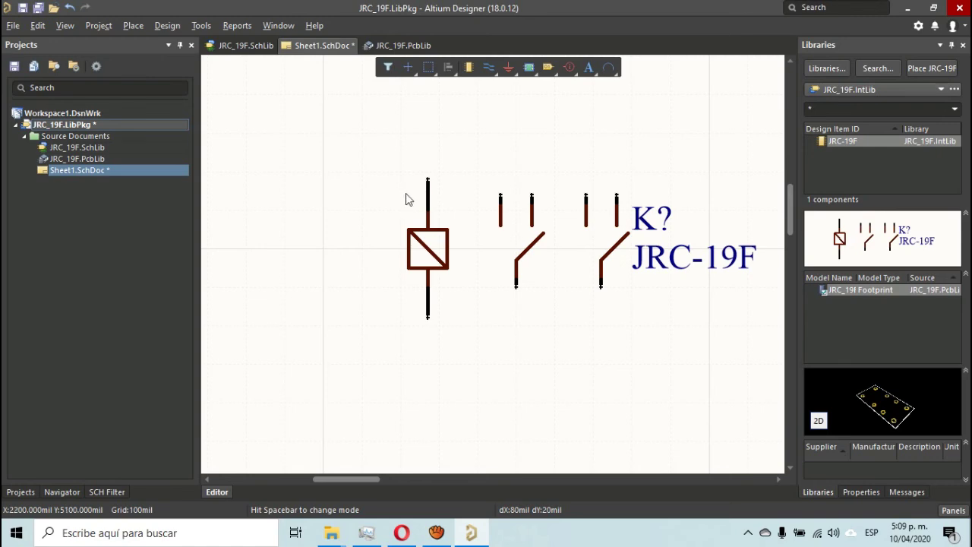
pyautogui.keyDown('ctrl'); pyautogui.scroll(4, 405, 199); pyautogui.keyUp('ctrl')
pyautogui.moveTo(491, 189); pyautogui.dragTo(481, 287, button='right')
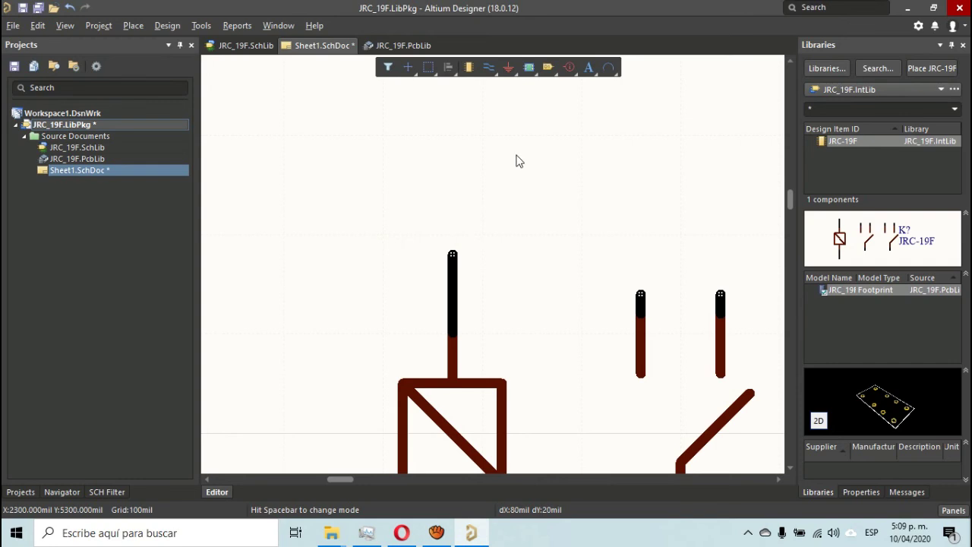
# - Place a 2N3904 transistor from Miscellaneous Devices.IntLib on the sheet beside the JRC-19F relay
pyautogui.click(849, 95)
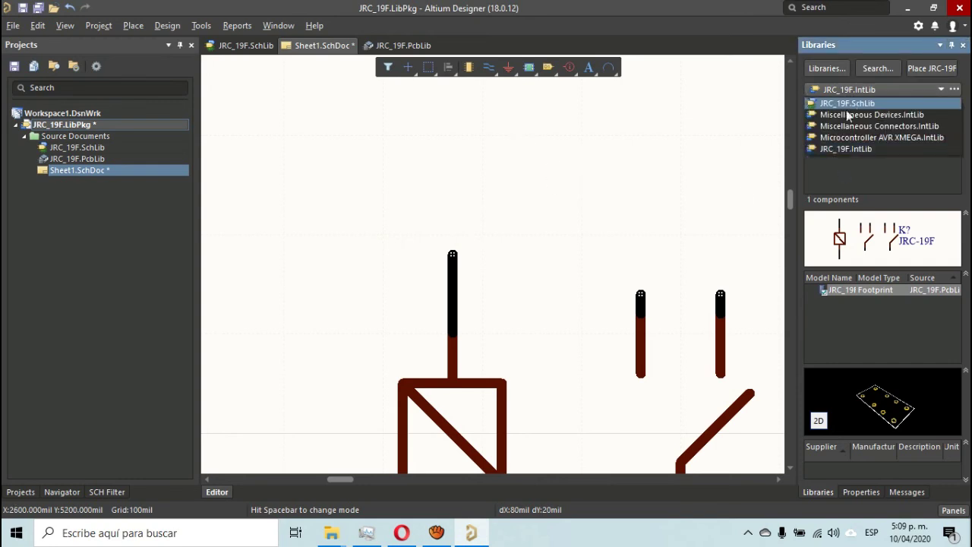
pyautogui.click(863, 116)
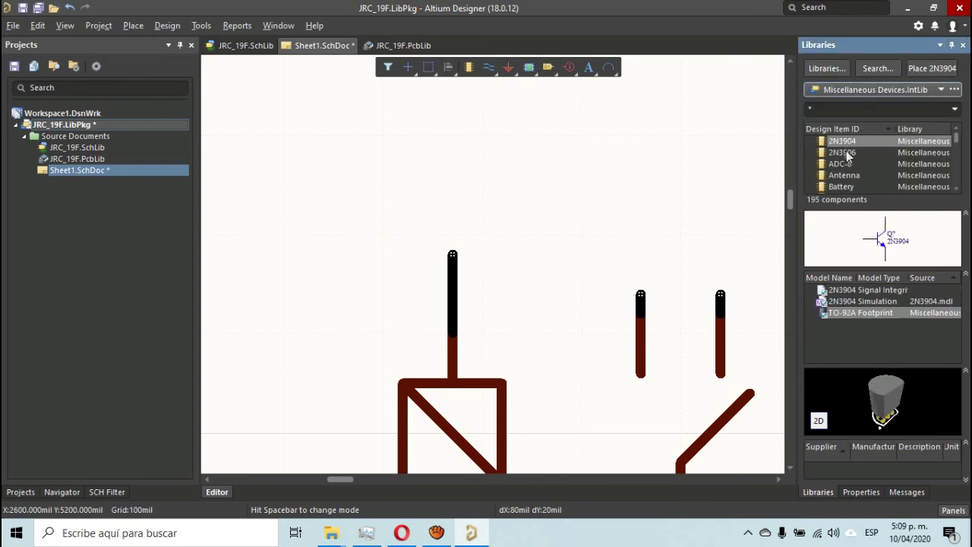
pyautogui.doubleClick(845, 142)
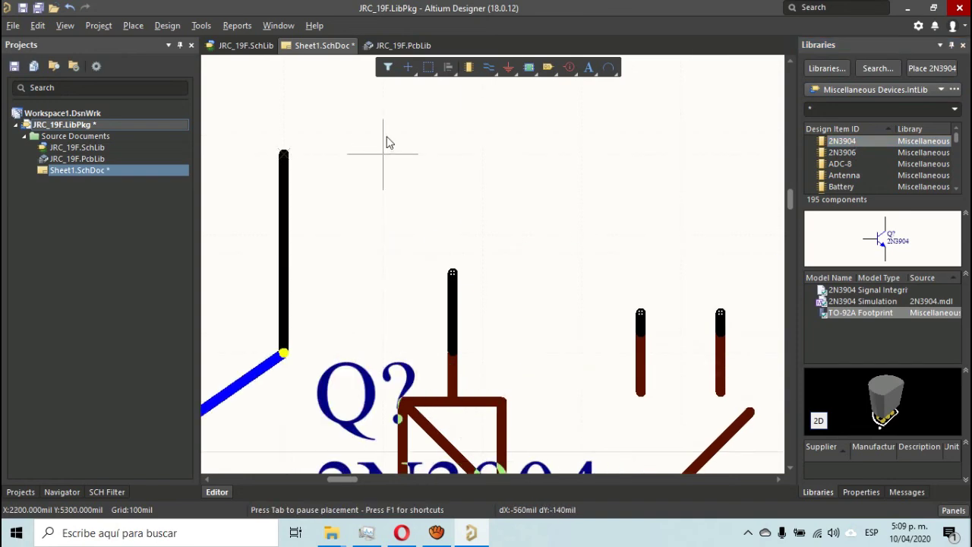
pyautogui.keyDown('ctrl'); pyautogui.scroll(-3, 604, 137); pyautogui.keyUp('ctrl')
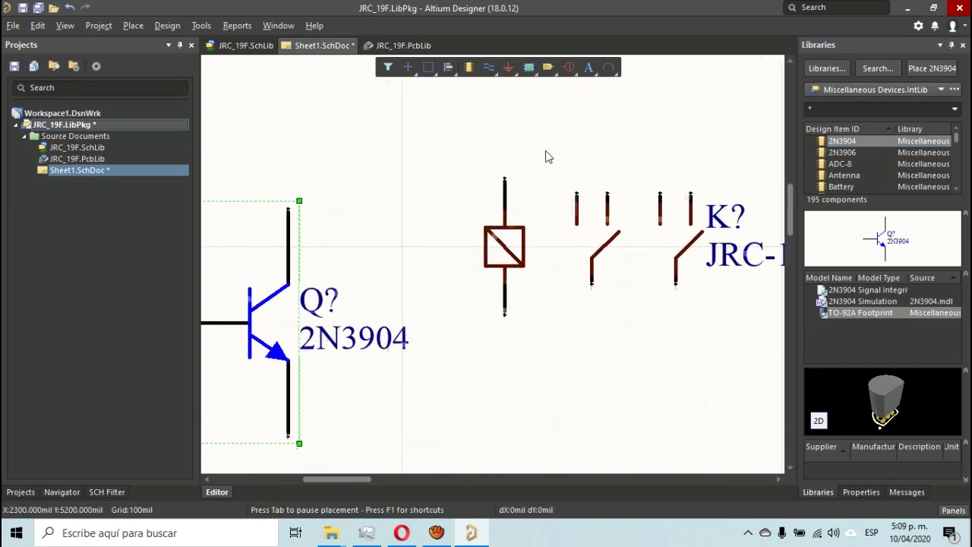
# - Compare the 2N3904 transistor's symbol and pin ends with the JRC-19F relay's coil and contacts on the sheet
pyautogui.keyDown('ctrl'); pyautogui.scroll(-2, 642, 207); pyautogui.keyUp('ctrl')
pyautogui.keyDown('ctrl'); pyautogui.scroll(2, 642, 207); pyautogui.keyUp('ctrl')
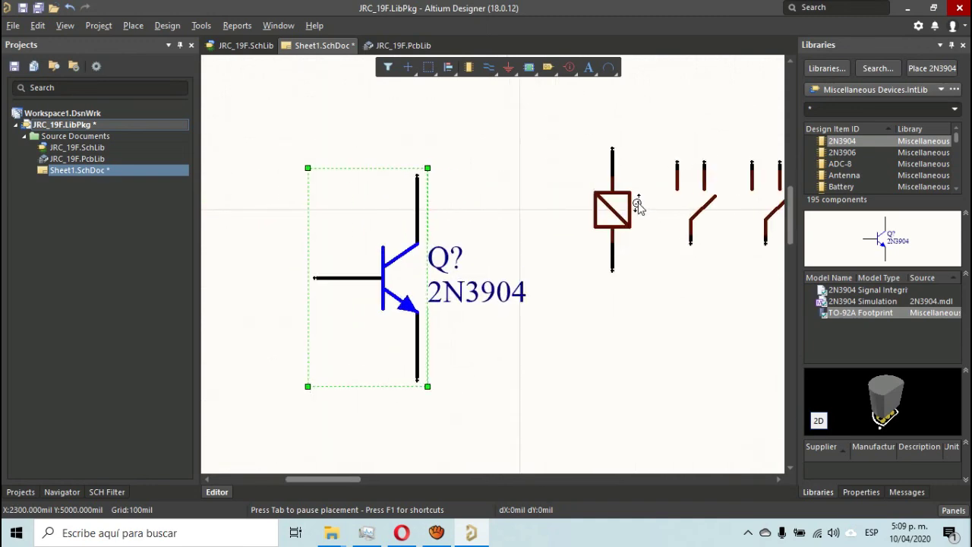
pyautogui.moveTo(440, 234); pyautogui.dragTo(299, 296, button='right')
pyautogui.keyDown('ctrl'); pyautogui.scroll(1, 436, 273); pyautogui.keyUp('ctrl')
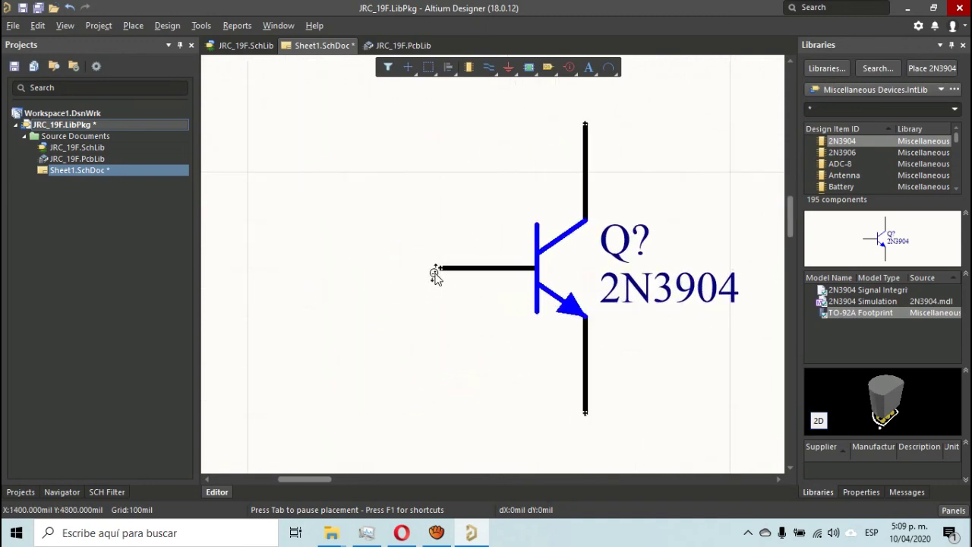
pyautogui.keyDown('ctrl'); pyautogui.scroll(-3, 599, 162); pyautogui.keyUp('ctrl')
pyautogui.moveTo(730, 196); pyautogui.dragTo(537, 279, button='right')
pyautogui.keyDown('ctrl'); pyautogui.scroll(1, 576, 276); pyautogui.keyUp('ctrl')
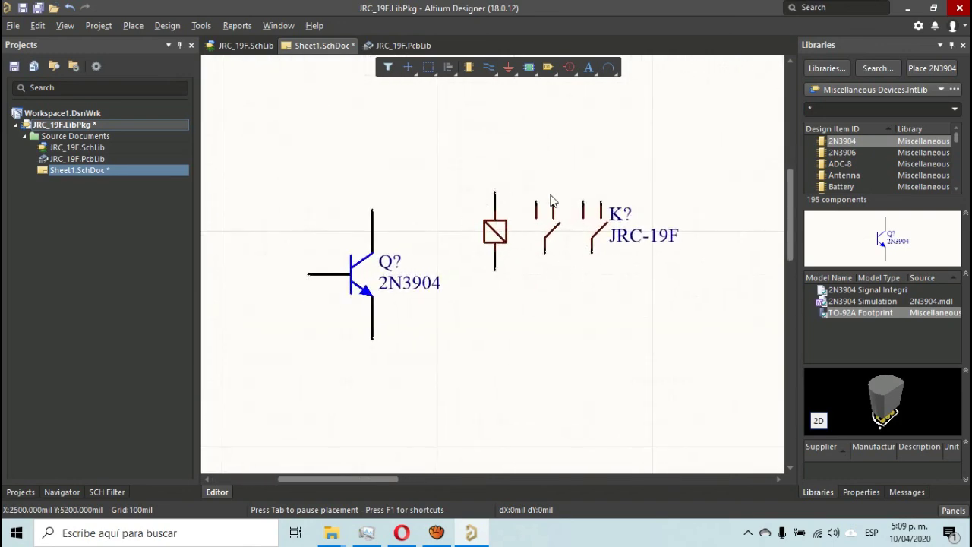
pyautogui.keyDown('ctrl'); pyautogui.scroll(1, 522, 230); pyautogui.keyUp('ctrl')
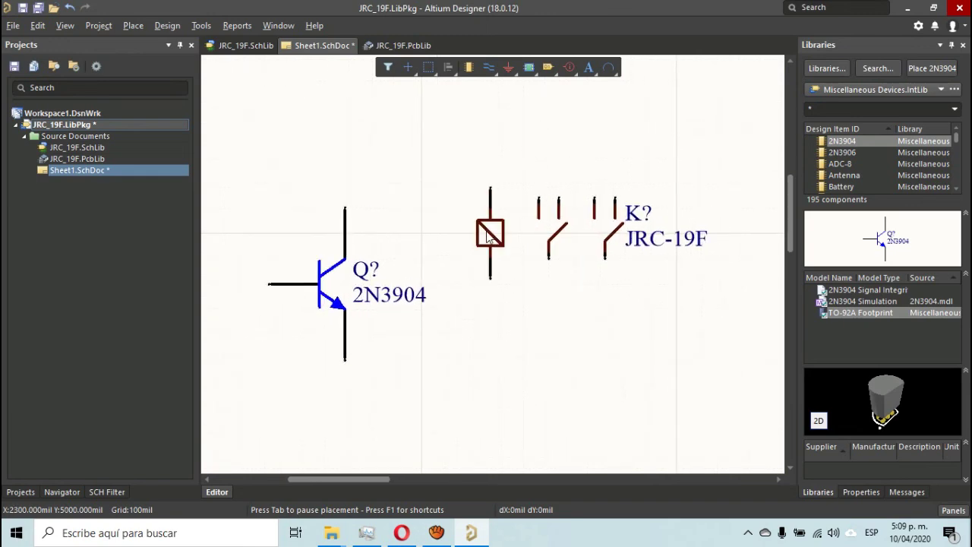
pyautogui.moveTo(471, 108); pyautogui.dragTo(475, 156, button='right')
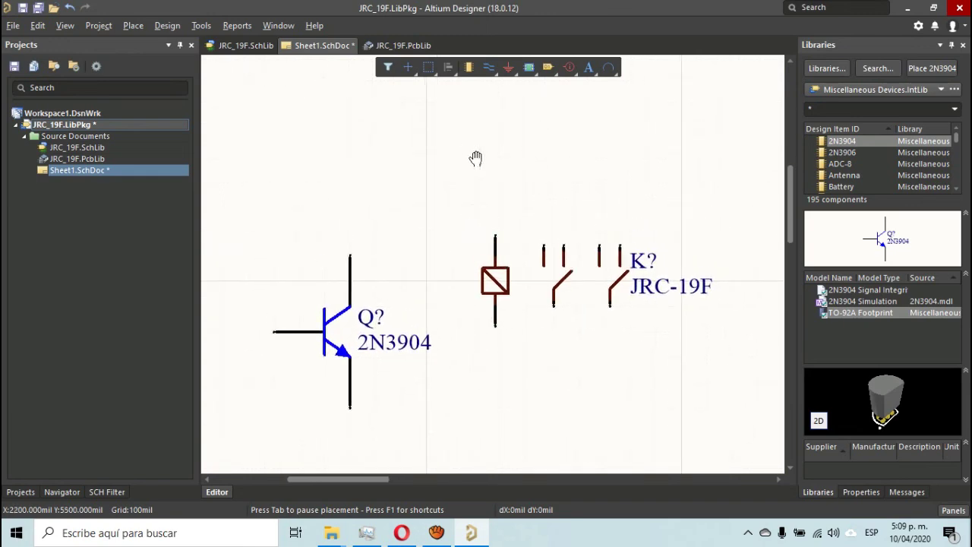
# - Wire the 2N3904's collector to the relay coil's upper pin and its emitter to the coil's lower pin
pyautogui.click(490, 68)
pyautogui.click(351, 255)
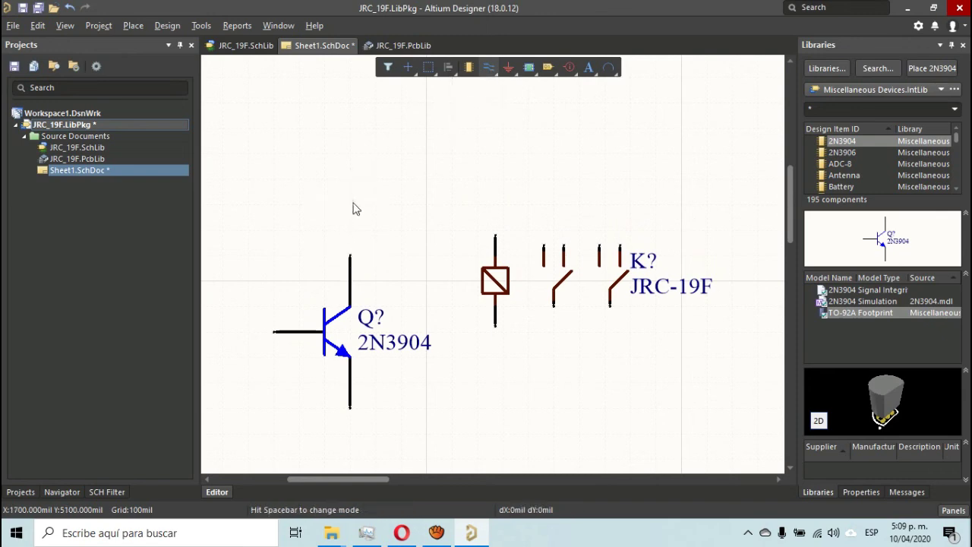
pyautogui.click(499, 163)
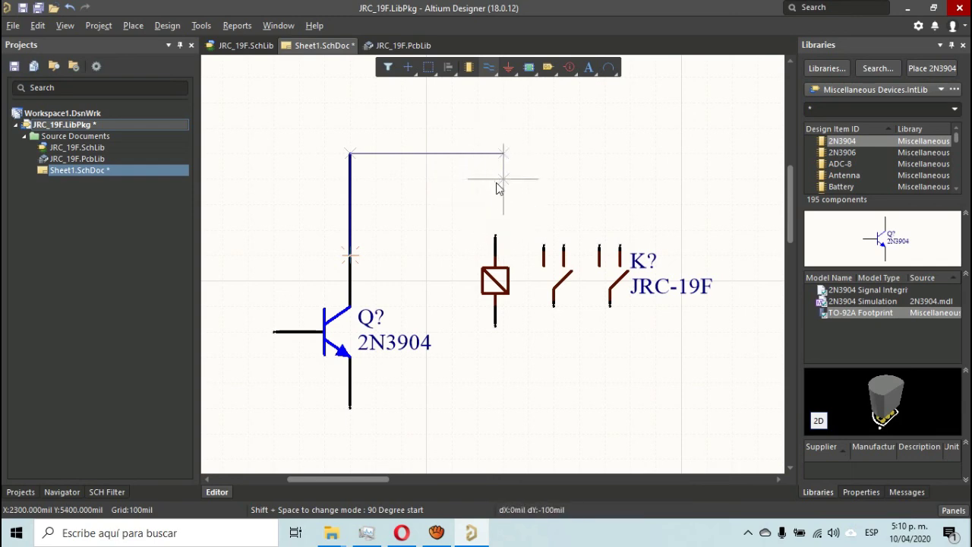
pyautogui.click(496, 238)
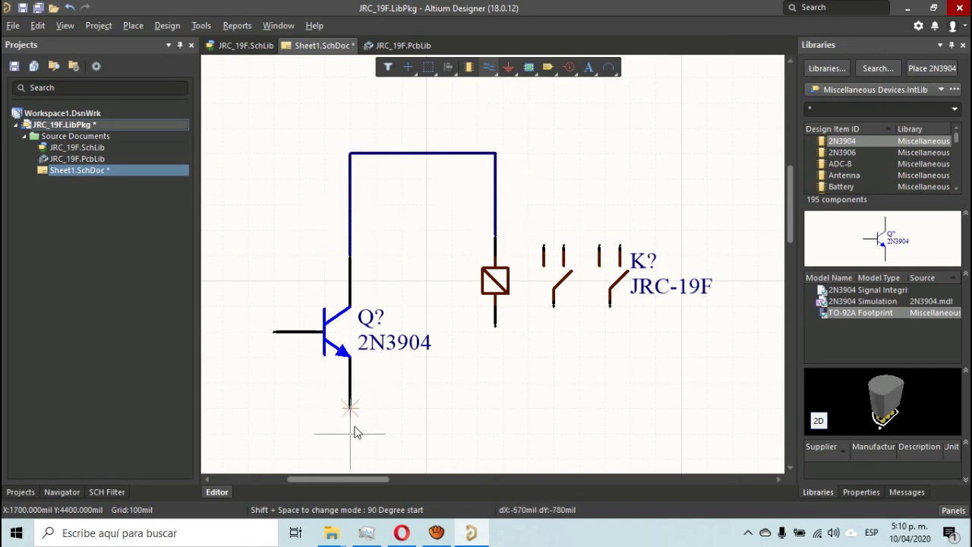
pyautogui.click(350, 410)
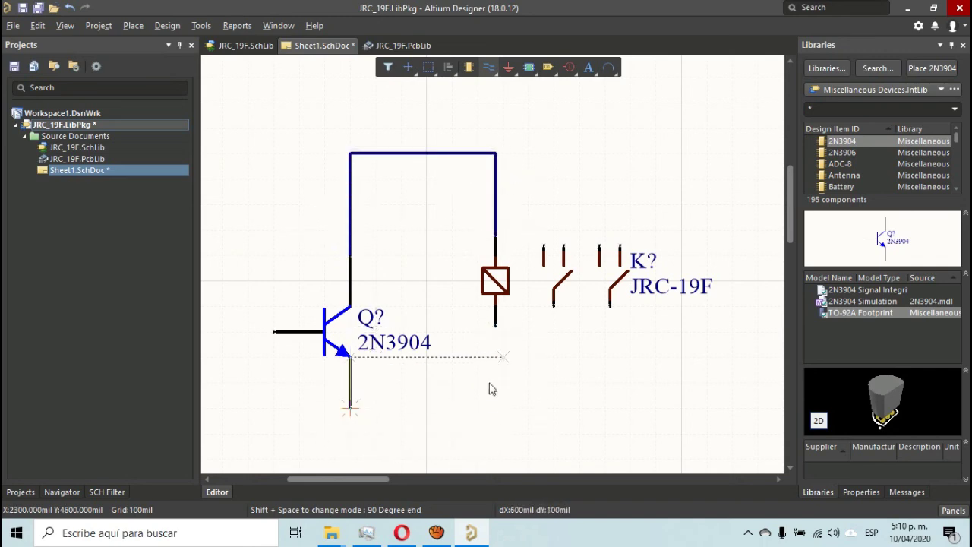
pyautogui.click(497, 327)
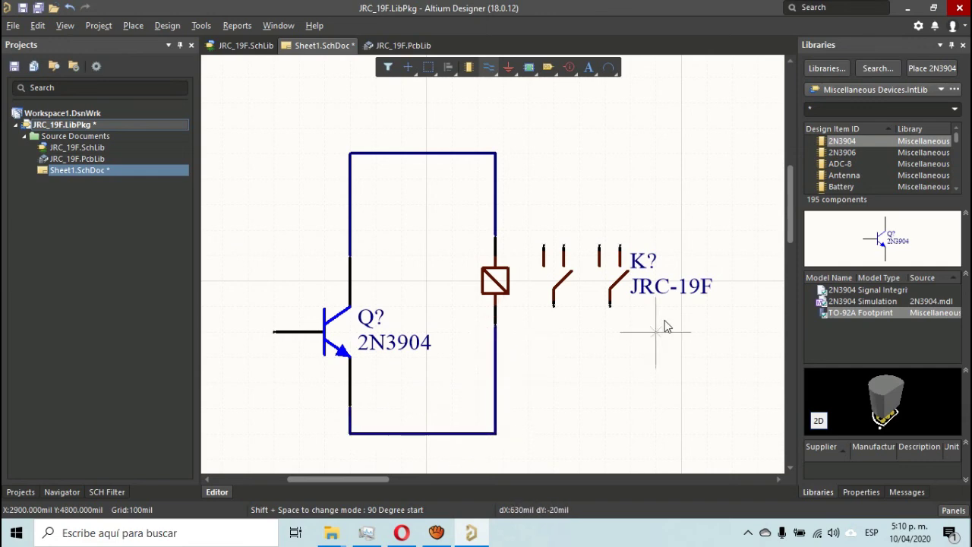
# - Examine the relay's contact pins and the transistor's base pin around the wired circuit
pyautogui.moveTo(612, 384); pyautogui.dragTo(584, 327, button='right')
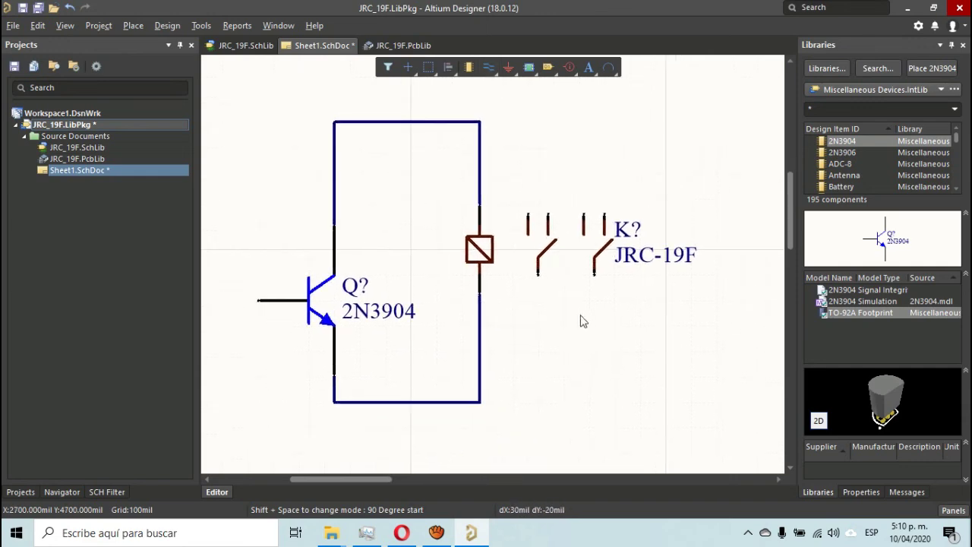
pyautogui.keyDown('ctrl'); pyautogui.scroll(2, 547, 224); pyautogui.keyUp('ctrl')
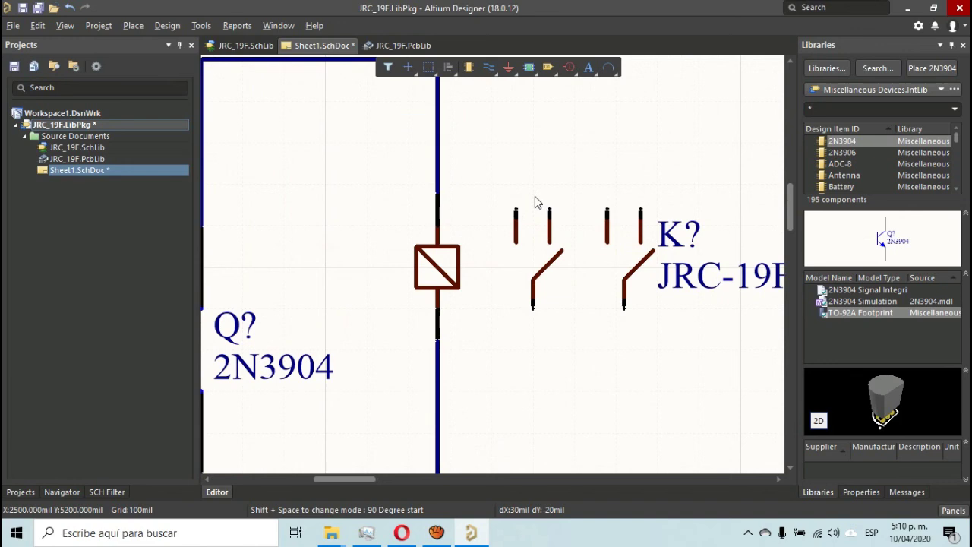
pyautogui.keyDown('ctrl'); pyautogui.scroll(-2, 599, 191); pyautogui.keyUp('ctrl')
pyautogui.moveTo(327, 253); pyautogui.dragTo(561, 220, button='right')
pyautogui.keyDown('ctrl'); pyautogui.scroll(3, 456, 268); pyautogui.keyUp('ctrl')
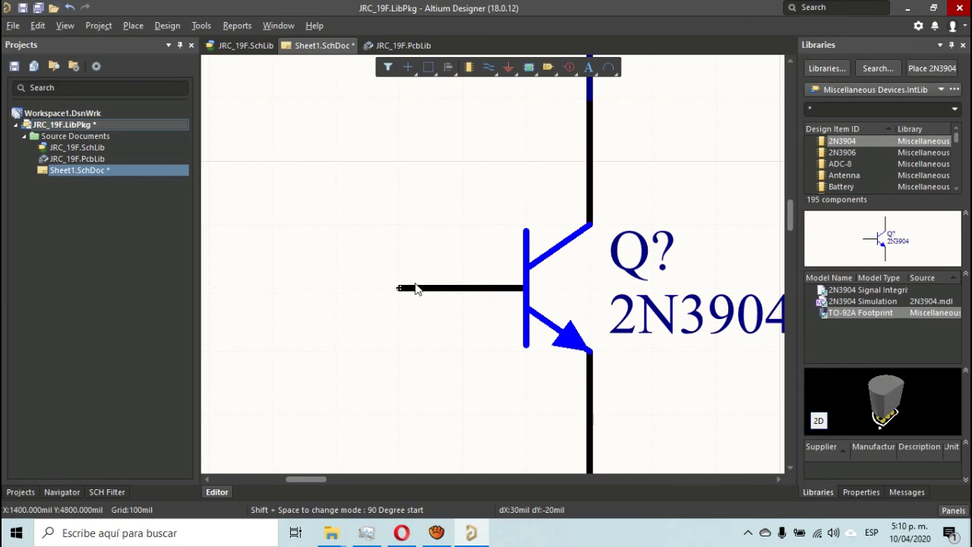
pyautogui.keyDown('ctrl'); pyautogui.scroll(-3, 456, 221); pyautogui.keyUp('ctrl')
pyautogui.moveTo(477, 94); pyautogui.dragTo(389, 178, button='right')
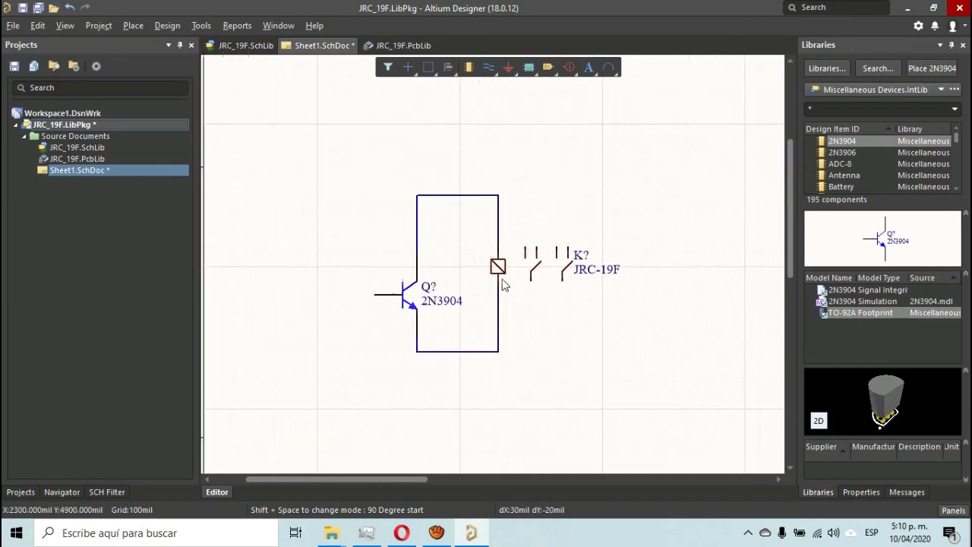
# - Delete both wires between the 2N3904 transistor and the relay coil
pyautogui.moveTo(380, 169); pyautogui.dragTo(558, 269)
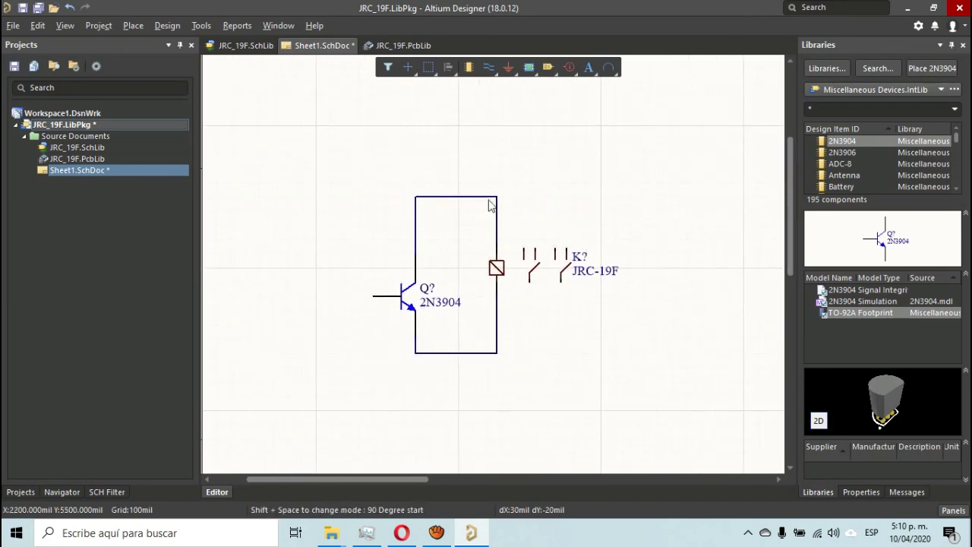
pyautogui.press('Delete')
pyautogui.click(417, 346)
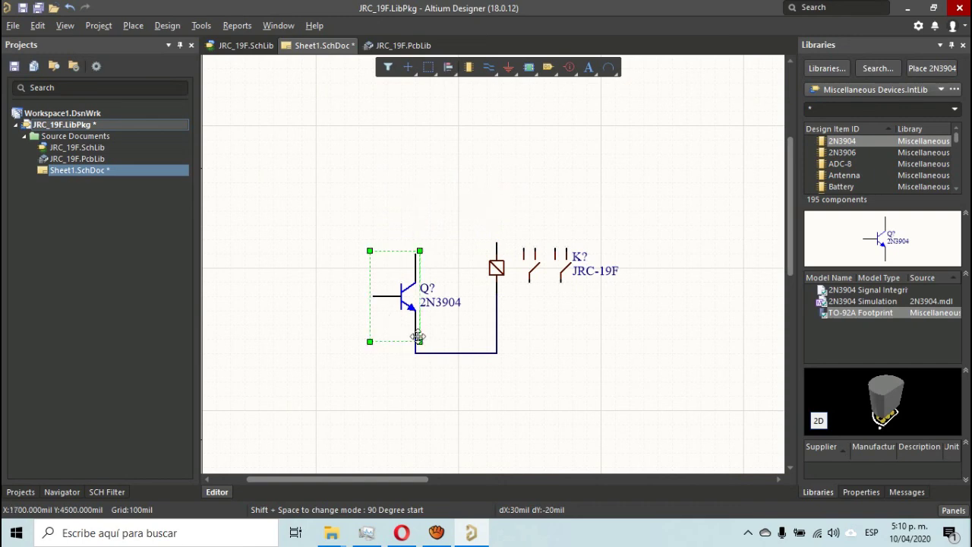
pyautogui.click(420, 353)
pyautogui.press('Delete')
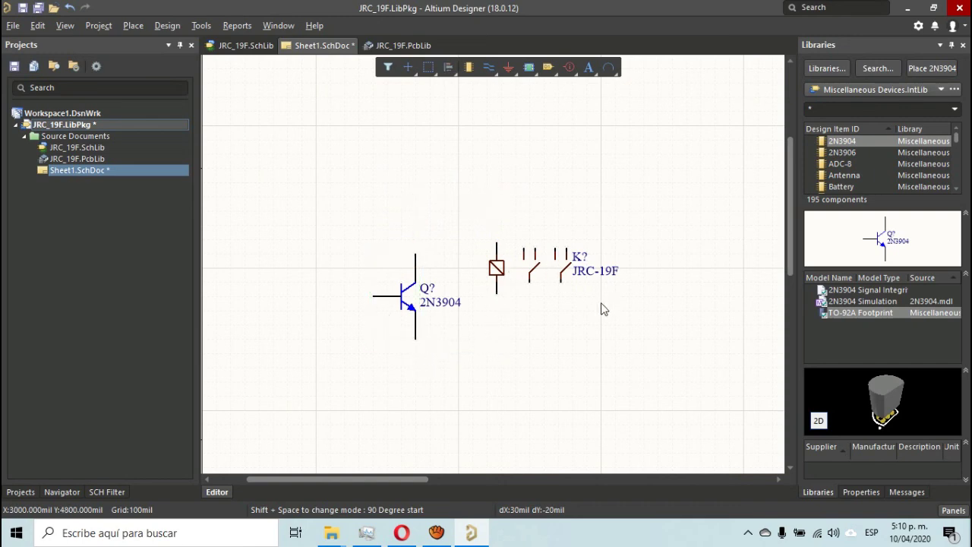
# - Open the schematic sheet's document options and switch the units to millimetres
pyautogui.moveTo(603, 308); pyautogui.dragTo(500, 305, button='right')
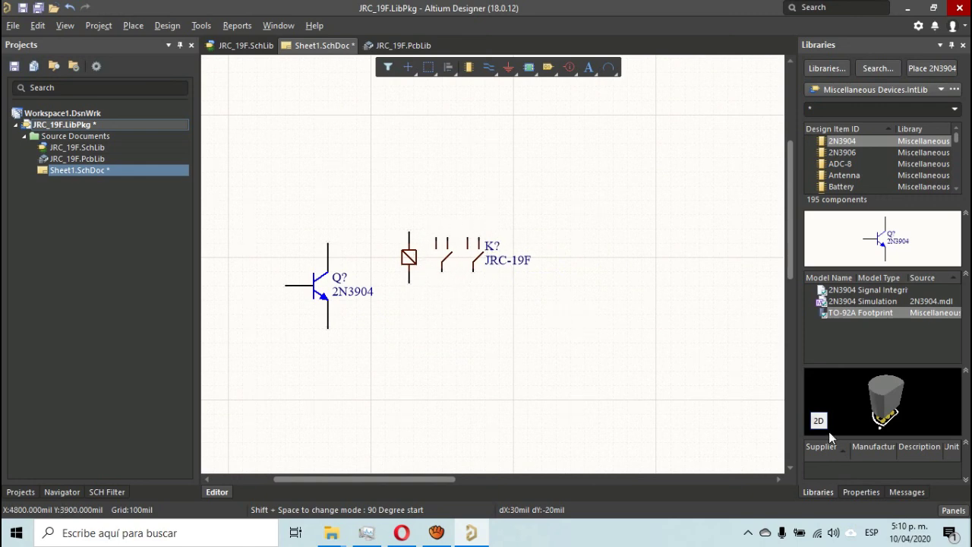
pyautogui.click(863, 492)
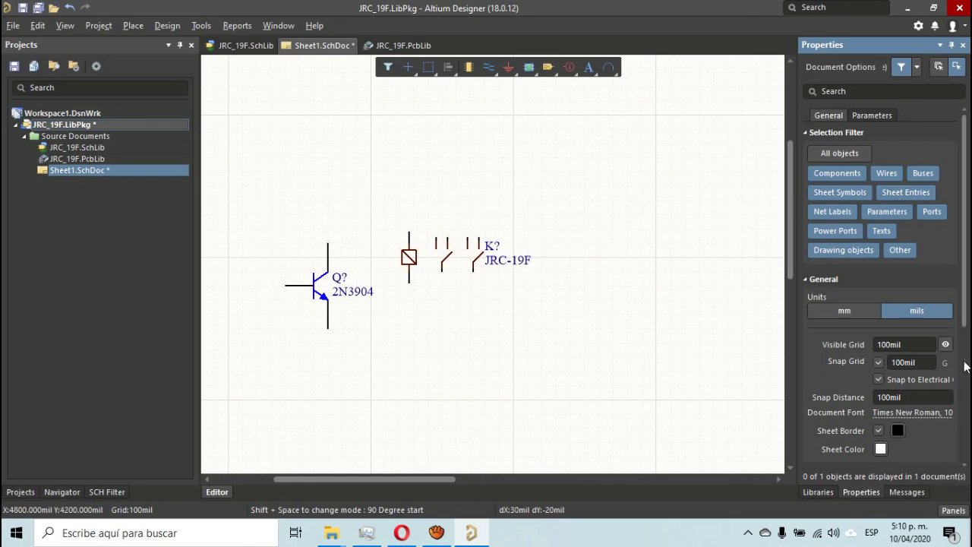
pyautogui.click(945, 345)
pyautogui.click(945, 344)
pyautogui.click(921, 346)
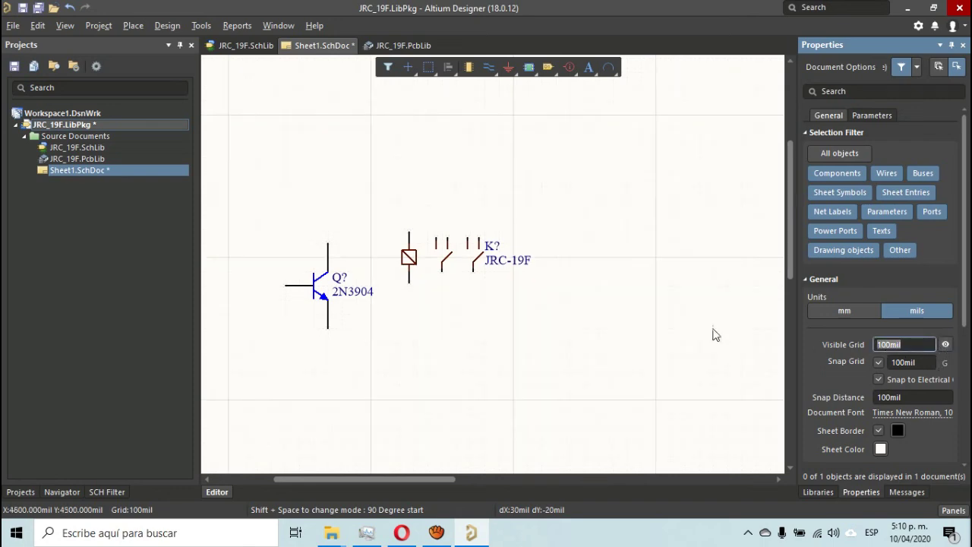
pyautogui.click(829, 313)
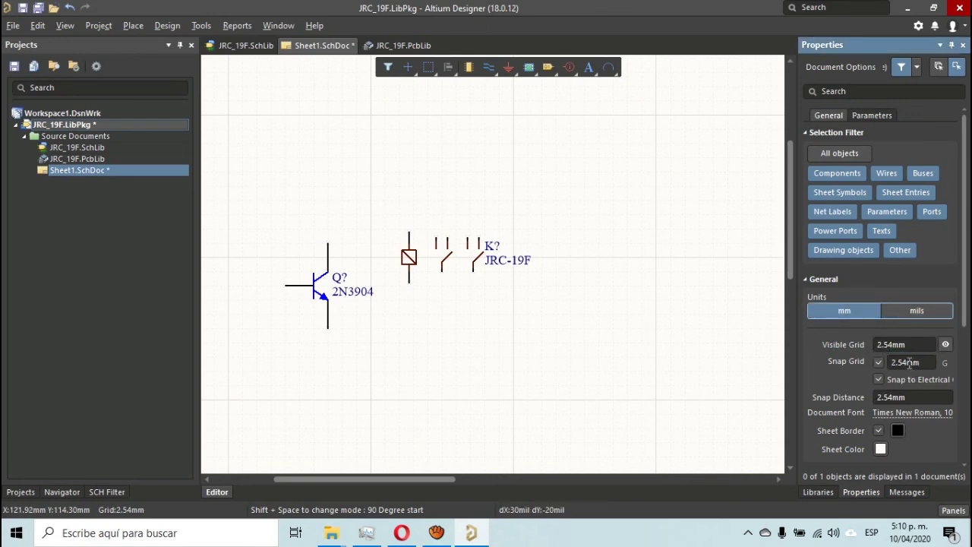
# - Set both the sheet's visible grid and its snap grid to 0.254 mm
pyautogui.click(880, 346)
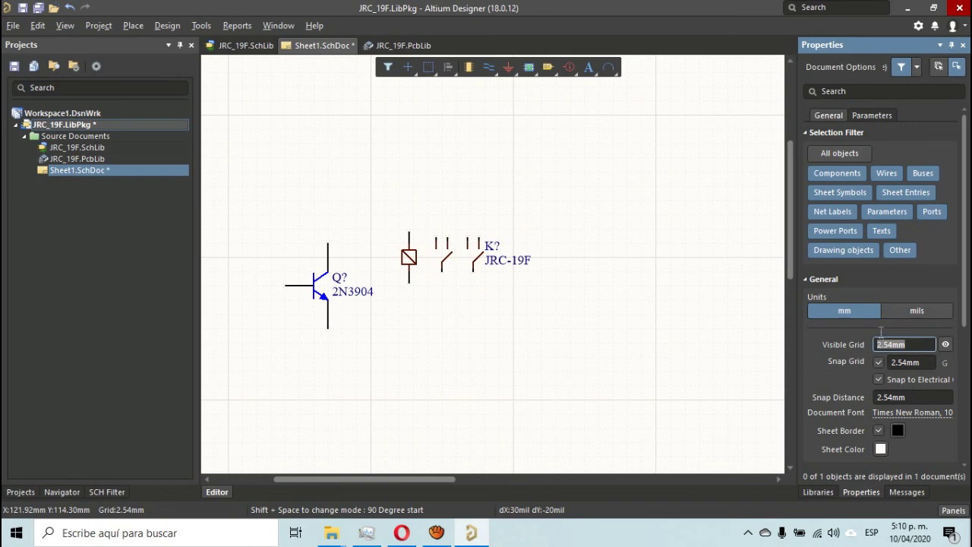
pyautogui.click(879, 345)
pyautogui.press('Return')
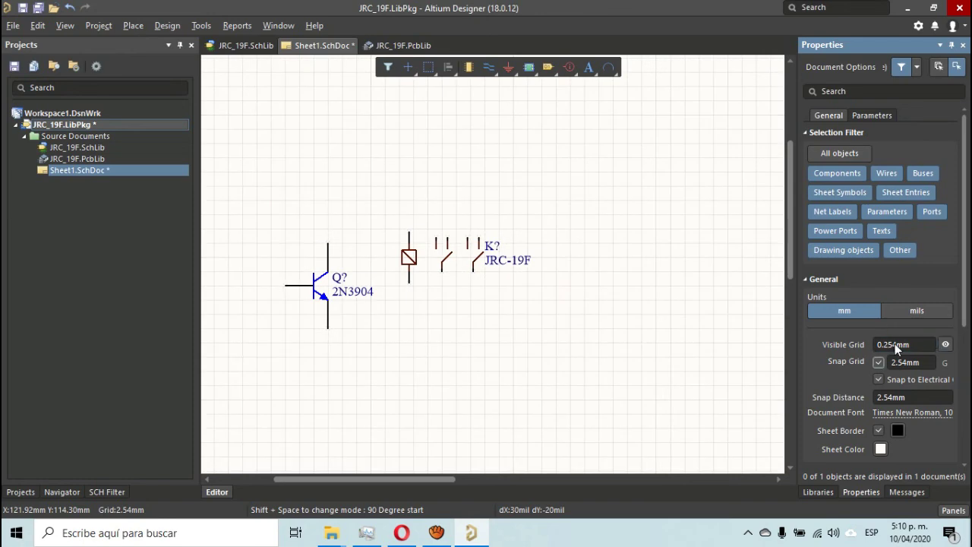
pyautogui.click(903, 363)
pyautogui.write('0.')
pyautogui.press('Return')
# - Examine how the relay coil's pin ends and the transistor line up with the finer grid
pyautogui.click(410, 250)
pyautogui.keyDown('ctrl'); pyautogui.scroll(5, 406, 209); pyautogui.keyUp('ctrl')
pyautogui.keyDown('ctrl'); pyautogui.scroll(4, 434, 238); pyautogui.keyUp('ctrl')
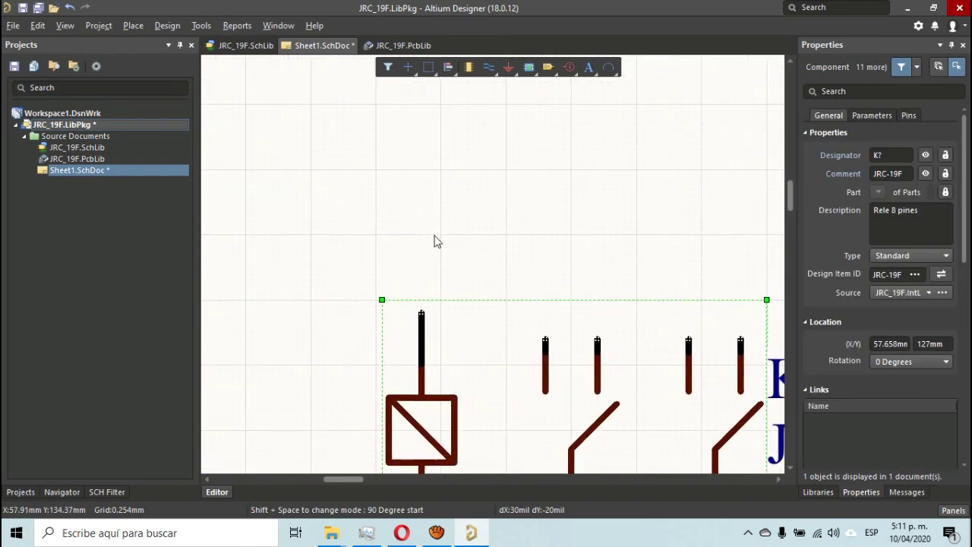
pyautogui.click(494, 230)
pyautogui.keyDown('ctrl'); pyautogui.scroll(4, 497, 227); pyautogui.keyUp('ctrl')
pyautogui.keyDown('ctrl'); pyautogui.scroll(2, 497, 227); pyautogui.keyUp('ctrl')
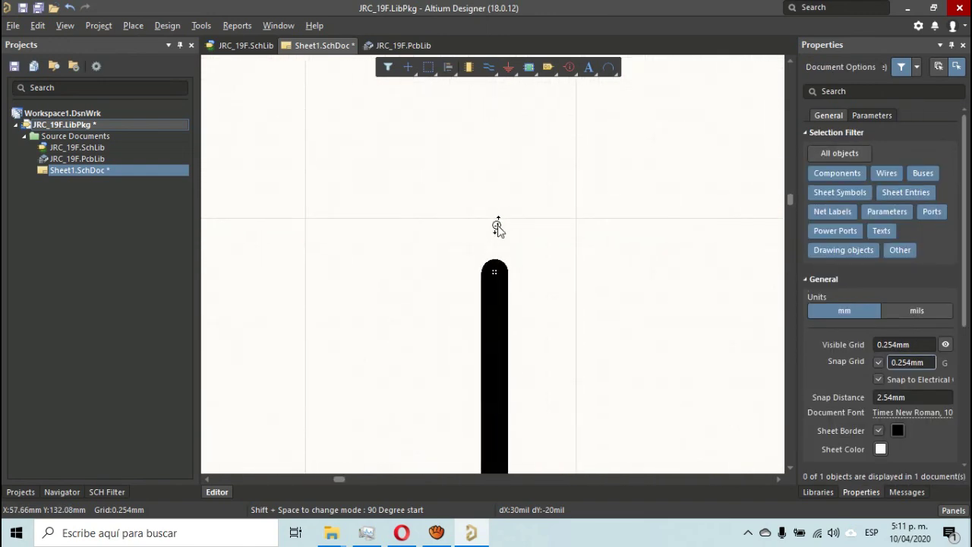
pyautogui.click(496, 303)
pyautogui.keyDown('ctrl'); pyautogui.scroll(-6, 575, 190); pyautogui.keyUp('ctrl')
pyautogui.moveTo(497, 245); pyautogui.dragTo(492, 222, button='right')
pyautogui.click(524, 178)
pyautogui.keyDown('ctrl'); pyautogui.scroll(-2, 526, 177); pyautogui.keyUp('ctrl')
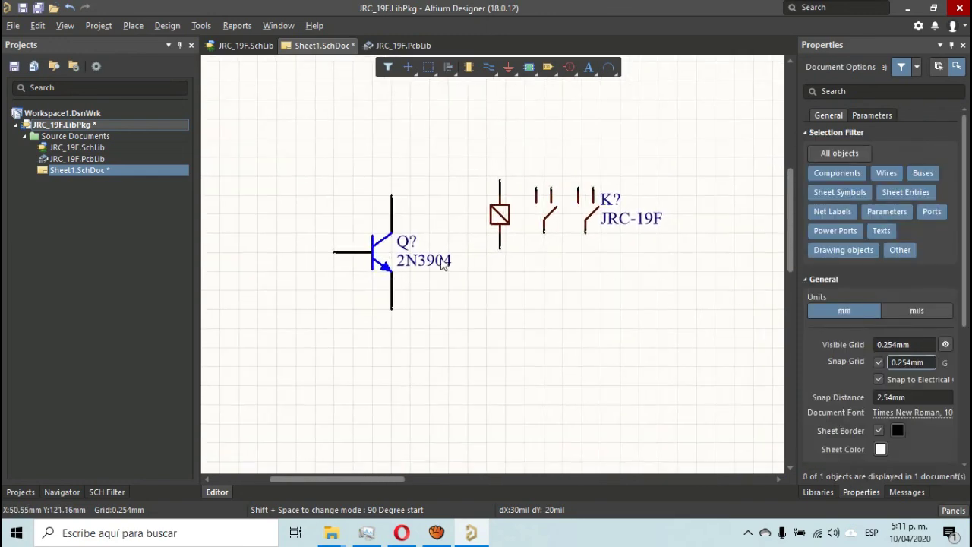
pyautogui.keyDown('ctrl'); pyautogui.scroll(-2, 509, 267); pyautogui.keyUp('ctrl')
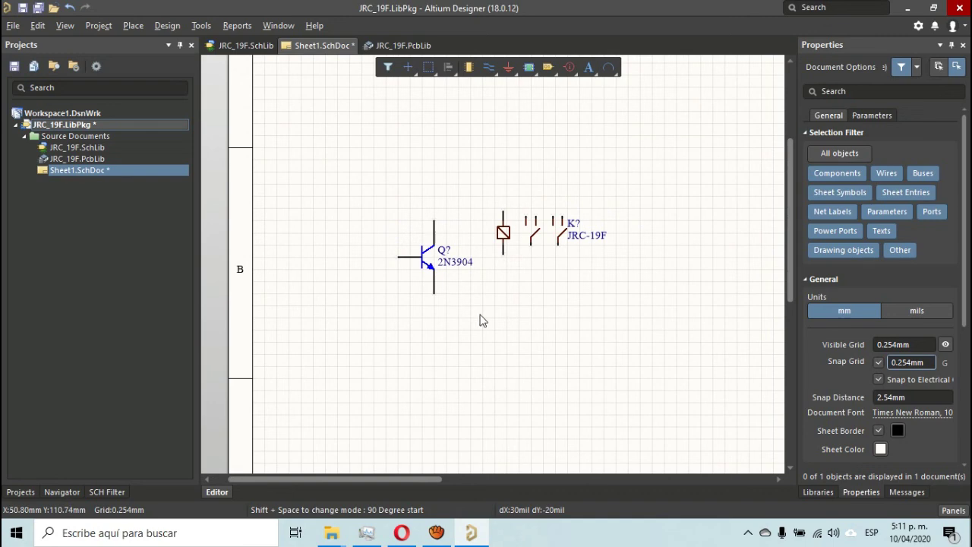
pyautogui.moveTo(543, 317); pyautogui.dragTo(494, 319, button='right')
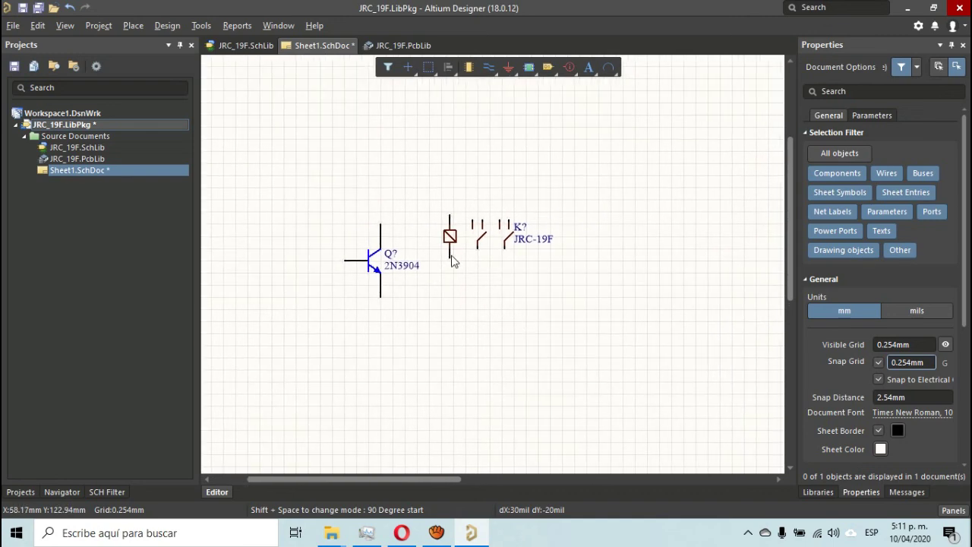
pyautogui.keyDown('ctrl'); pyautogui.scroll(3, 450, 257); pyautogui.keyUp('ctrl')
pyautogui.keyDown('ctrl'); pyautogui.scroll(-2, 456, 256); pyautogui.keyUp('ctrl')
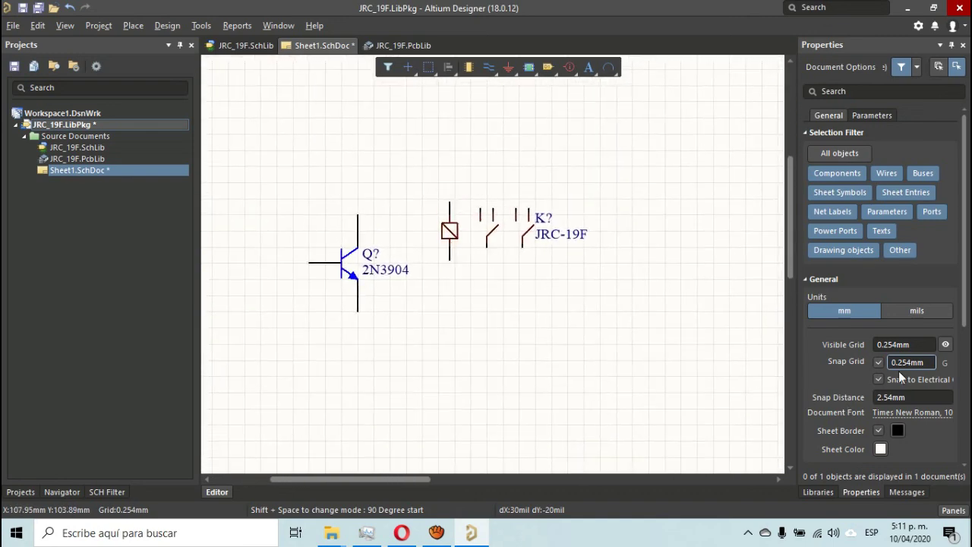
# - Set the sheet's visible grid to 2.54 mm
pyautogui.click(903, 344)
pyautogui.write('2')
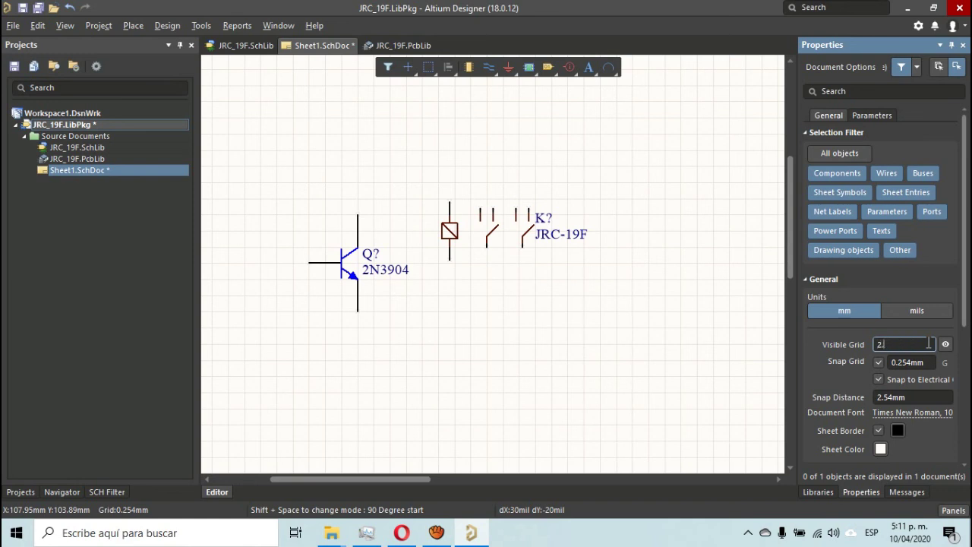
pyautogui.write('.54')
pyautogui.press('Return')
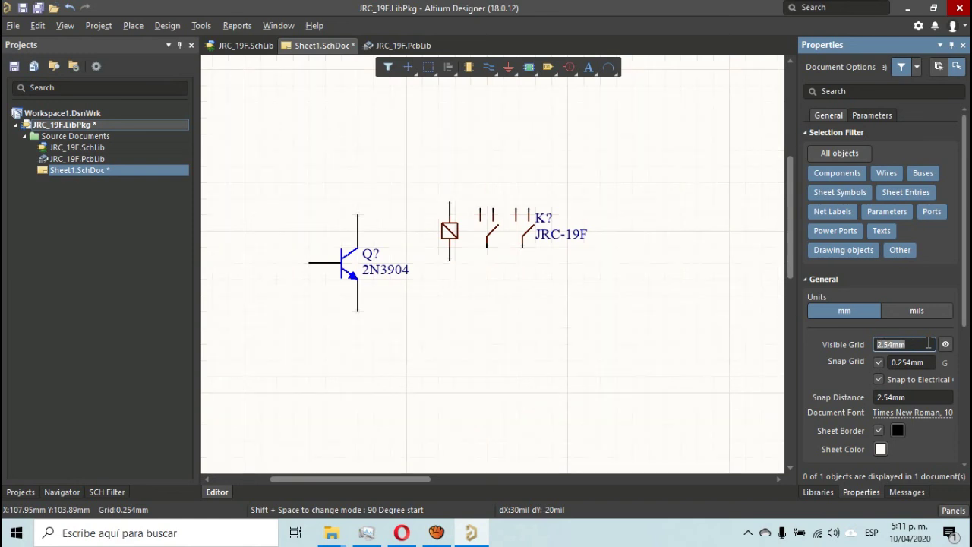
# - Select the JRC-19F relay on the sheet, inspect its linked footprint by rotating the 3D preview, and deselect the relay
pyautogui.keyDown('ctrl'); pyautogui.scroll(-3, 568, 210); pyautogui.keyUp('ctrl')
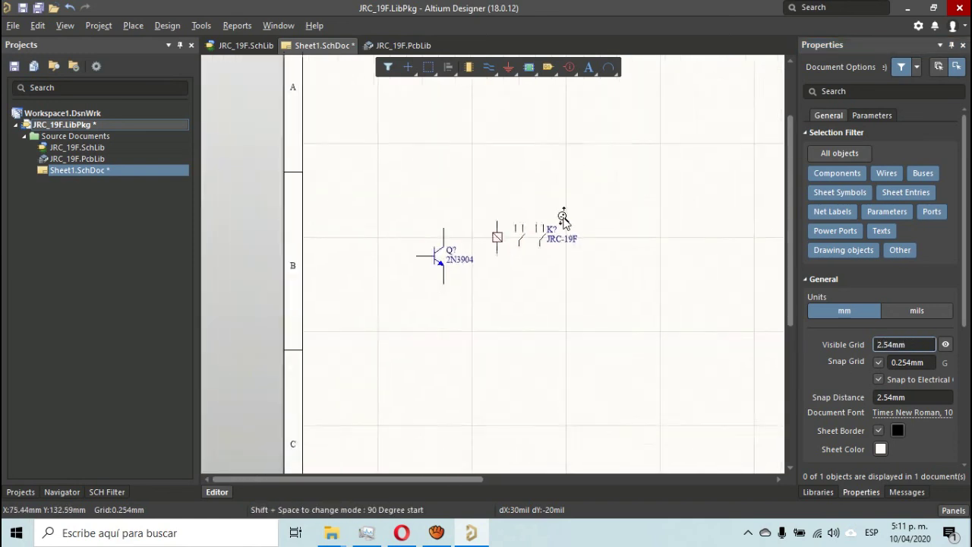
pyautogui.click(523, 244)
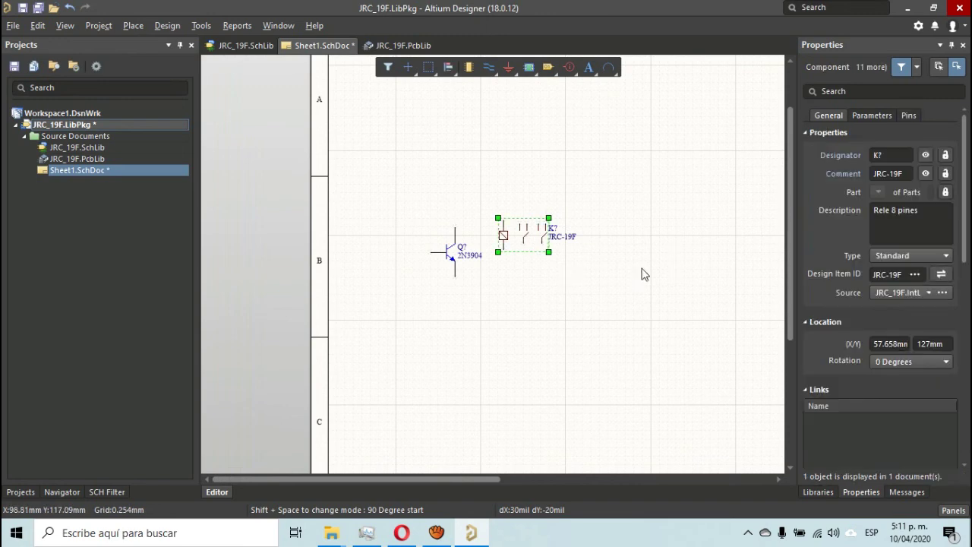
pyautogui.moveTo(643, 274); pyautogui.dragTo(553, 259, button='right')
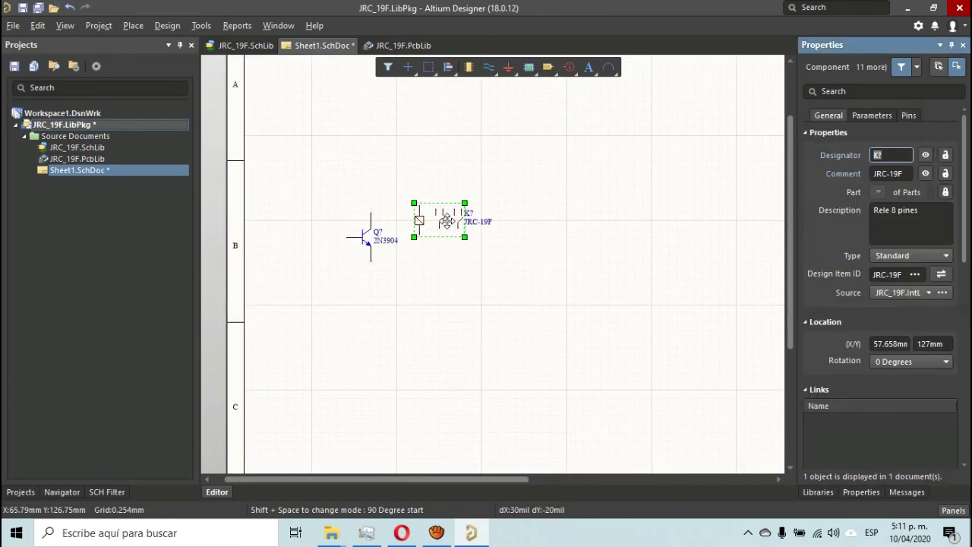
pyautogui.scroll(-5, 963, 191)
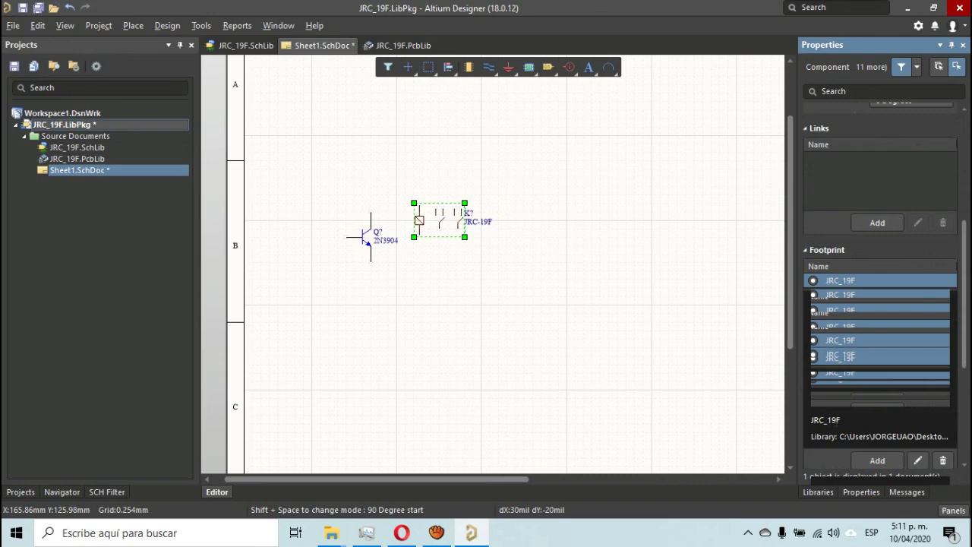
pyautogui.moveTo(889, 252); pyautogui.dragTo(914, 224)
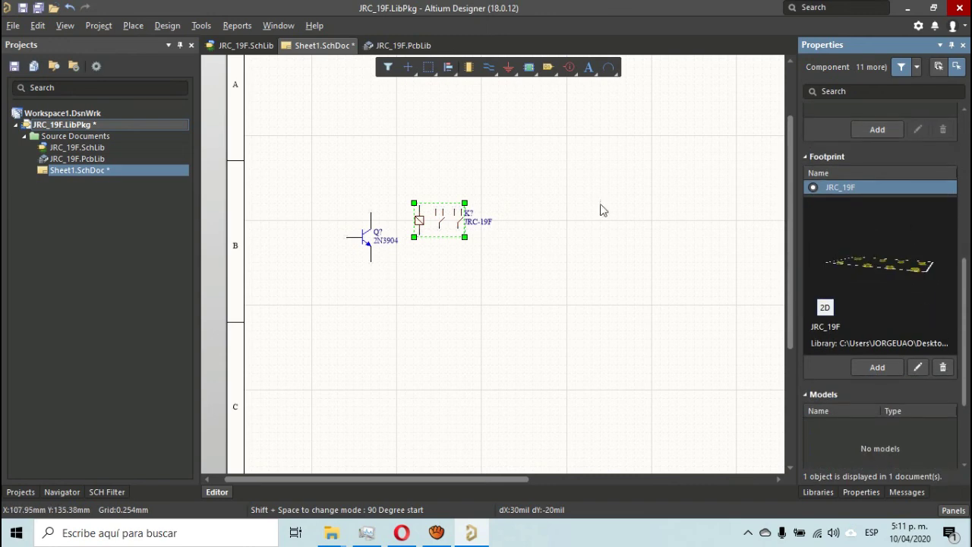
pyautogui.click(412, 256)
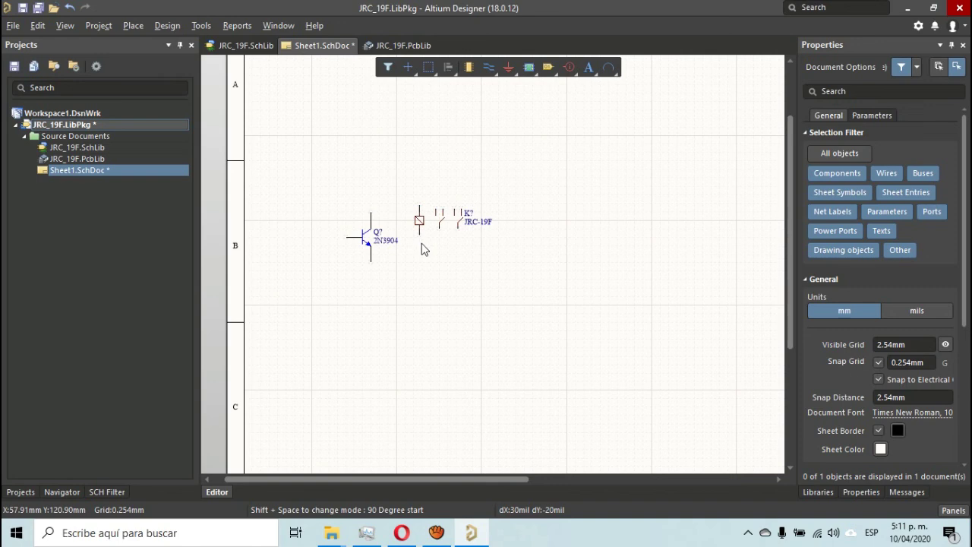
pyautogui.keyDown('ctrl'); pyautogui.scroll(-1, 536, 190); pyautogui.keyUp('ctrl')
pyautogui.moveTo(558, 189); pyautogui.dragTo(476, 220, button='right')
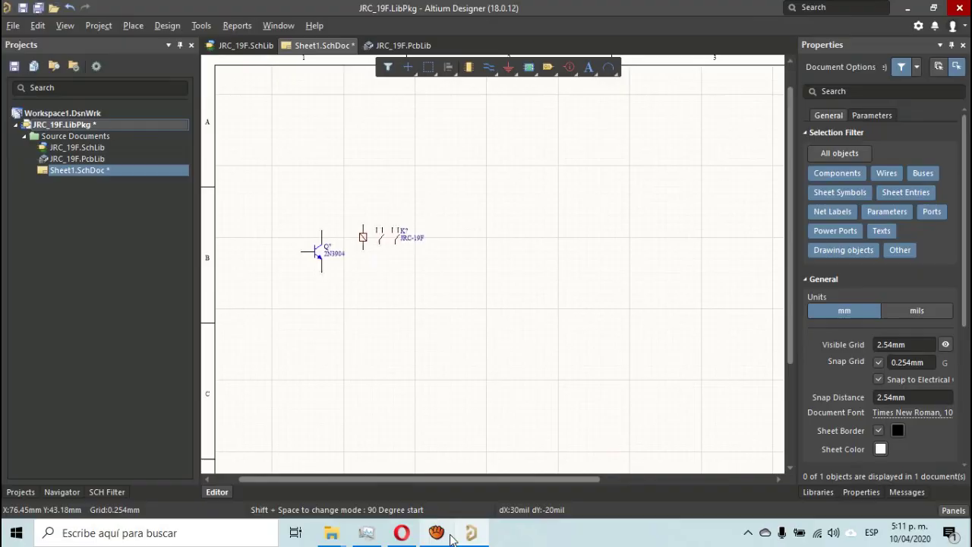